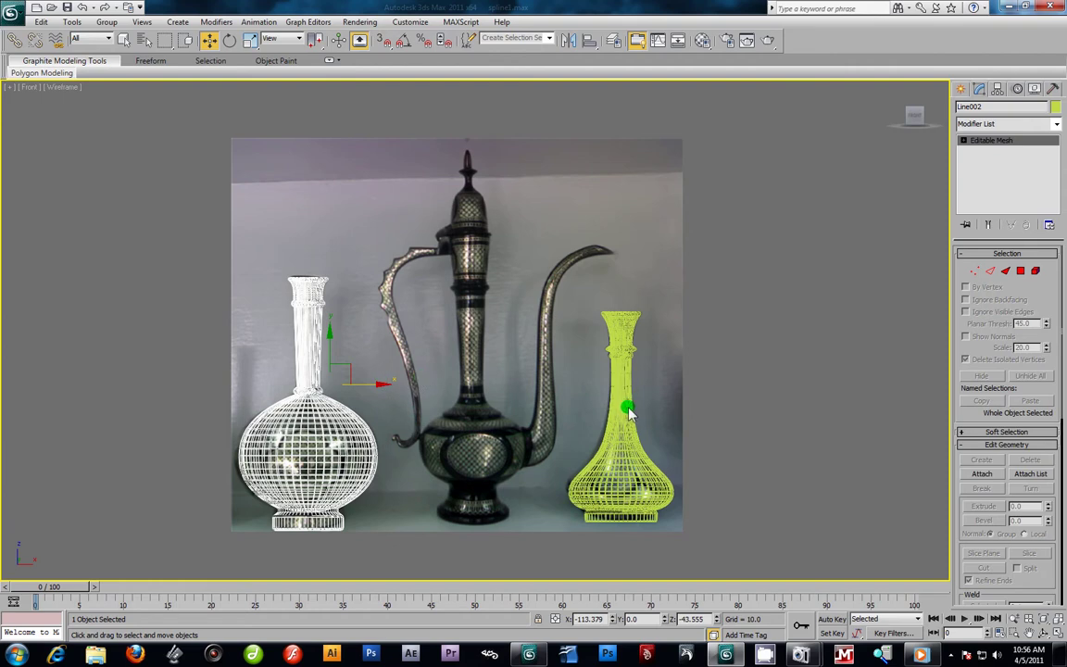
Step: Hide the two vase meshes so that only the reference photo is displayed
right_click(626, 412)
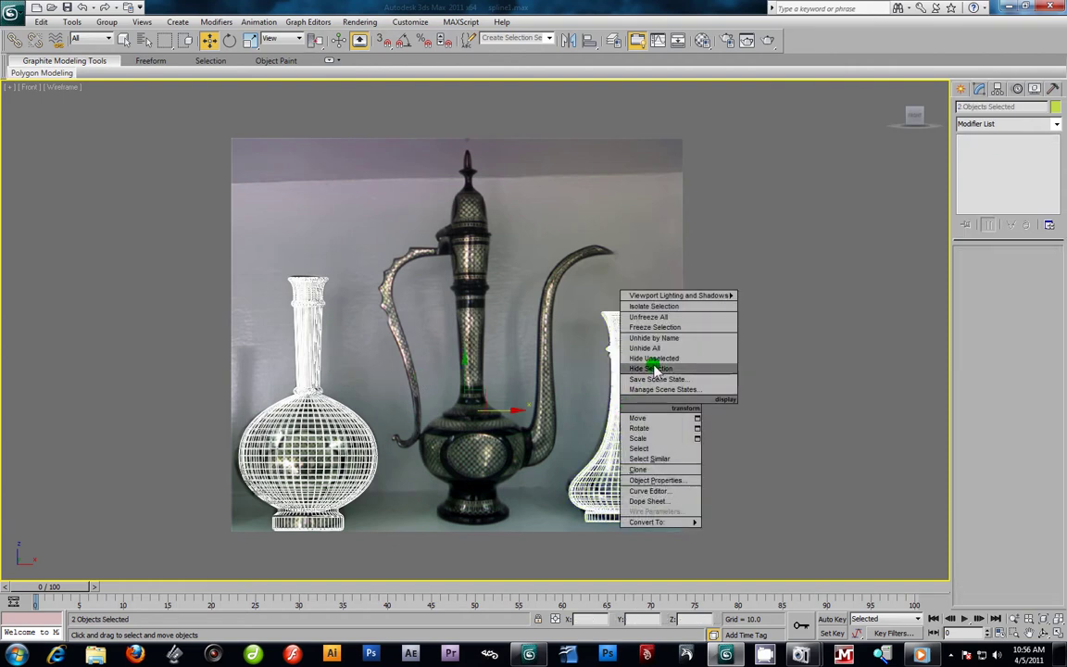
left_click(629, 364)
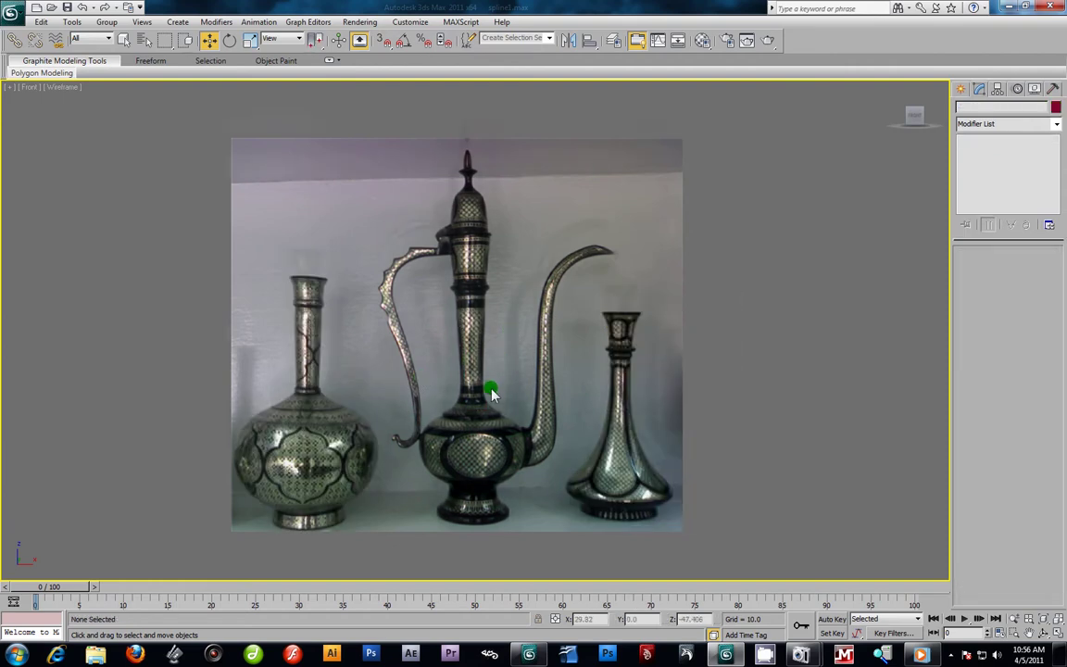
Step: Start a Line spline at the ewer's base centre and trace its right contour up the foot to the belly
scroll(492, 394, "up", 5)
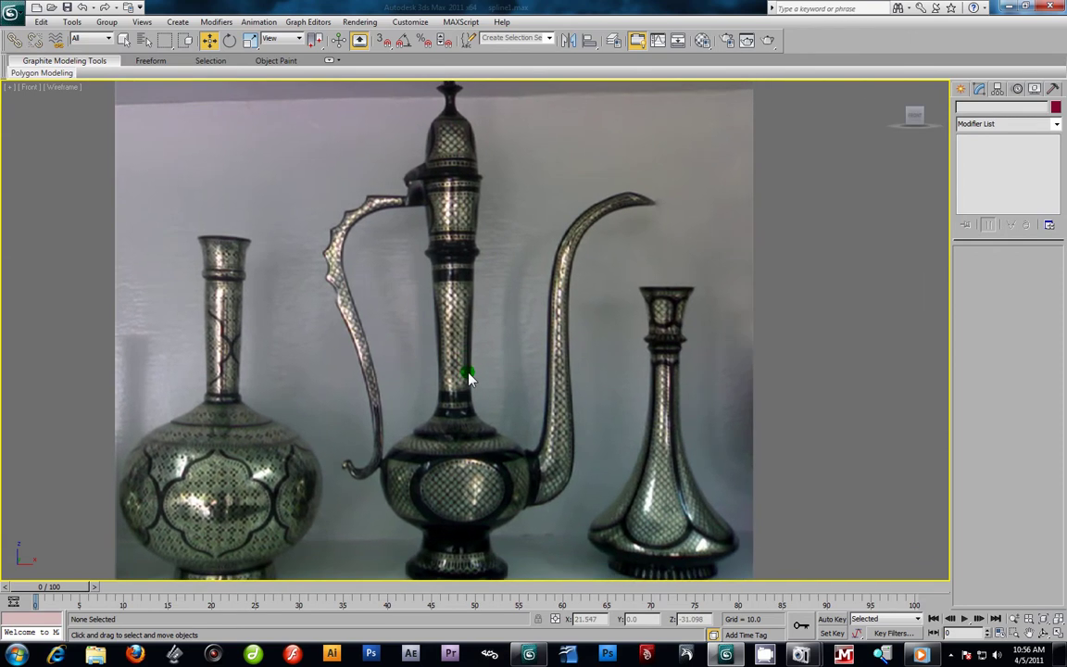
scroll(476, 384, "down", 3)
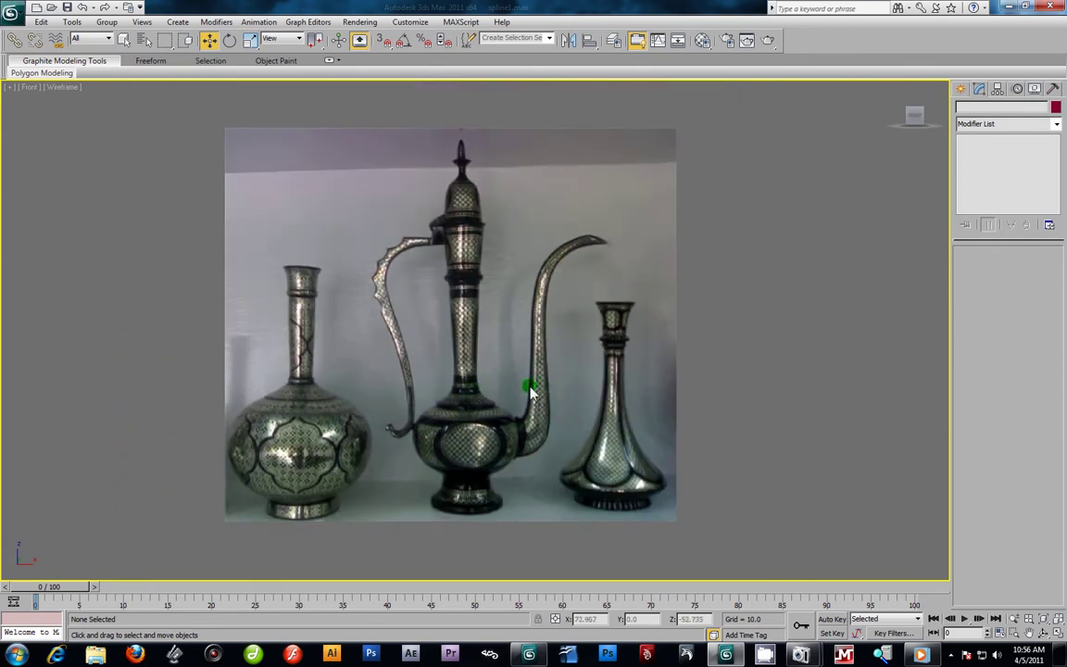
scroll(463, 314, "up", 2)
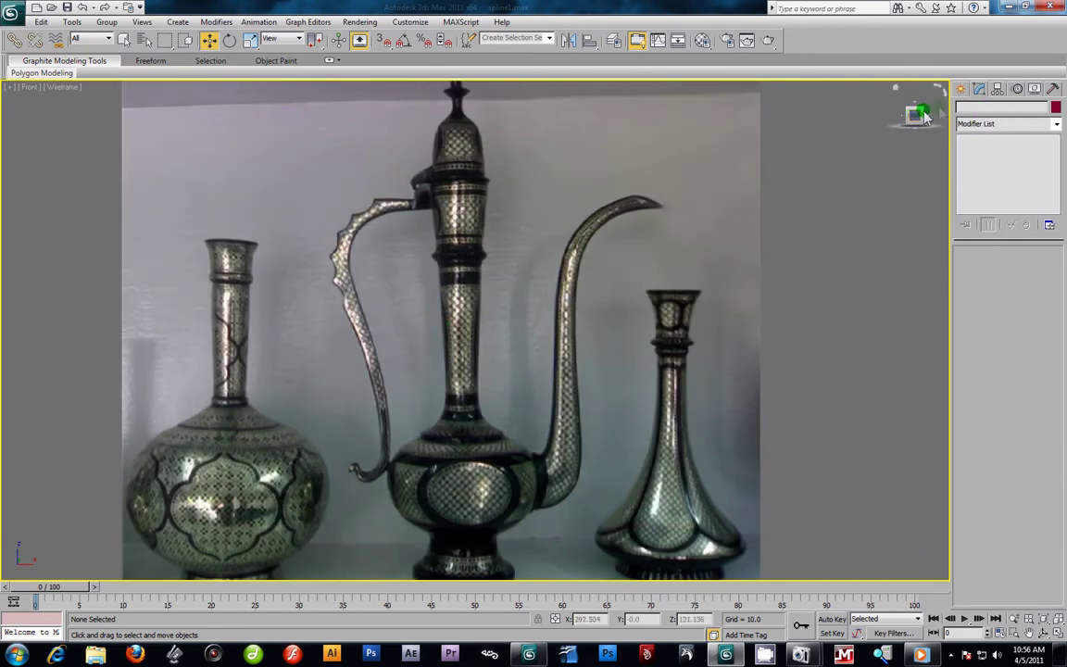
left_click(960, 88)
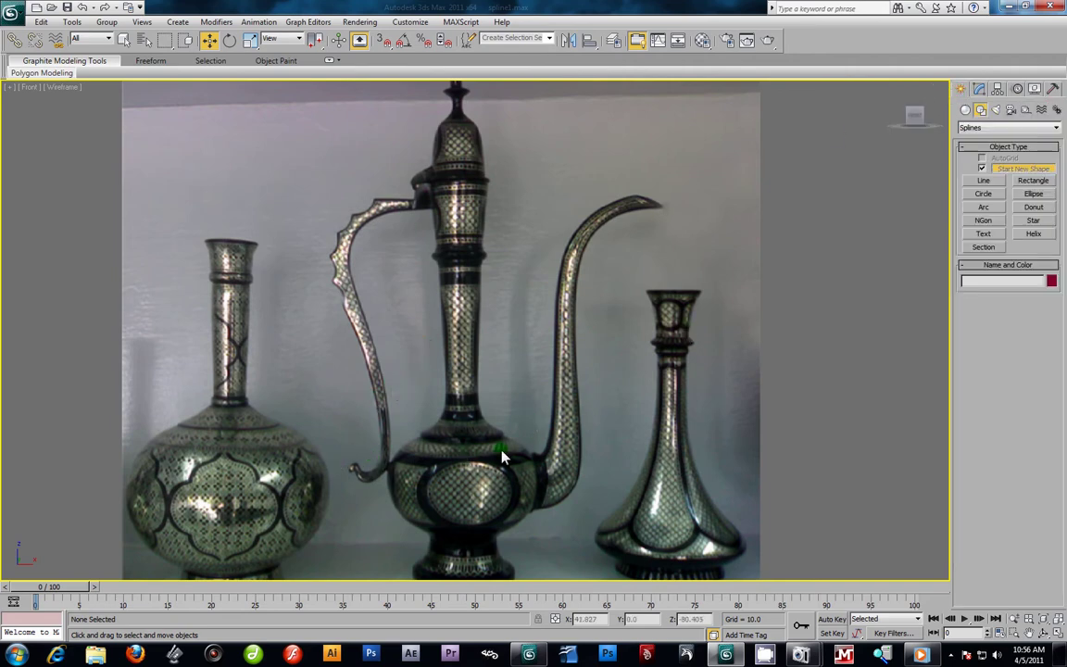
left_click(981, 180)
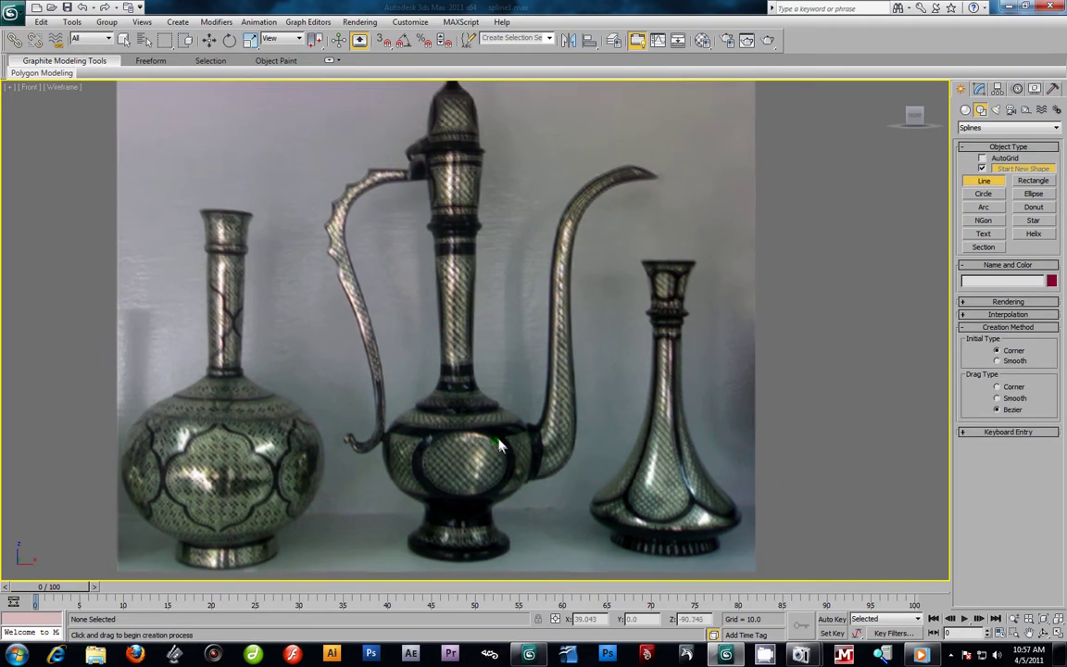
middle_click_drag(498, 439, 515, 444)
scroll(519, 446, "down", 3)
left_click(1015, 619)
mouse_move(537, 436)
left_mouse_down()
mouse_move(535, 446)
mouse_move(535, 432)
left_mouse_up()
middle_click_drag(547, 407, 548, 429)
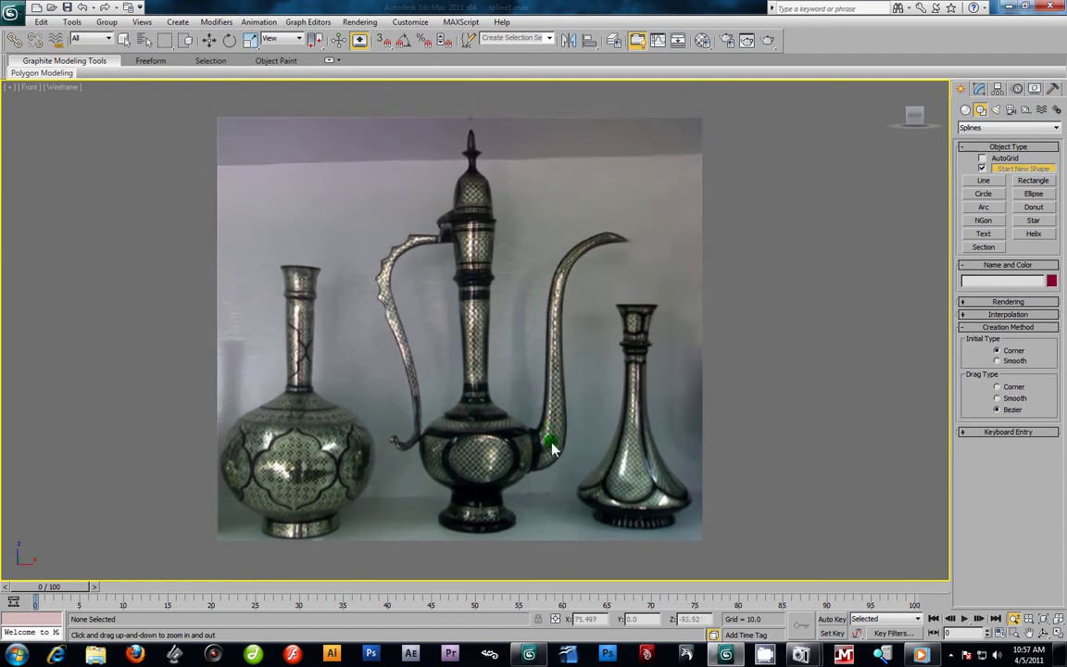
left_click_drag(551, 449, 518, 385)
left_click(983, 180)
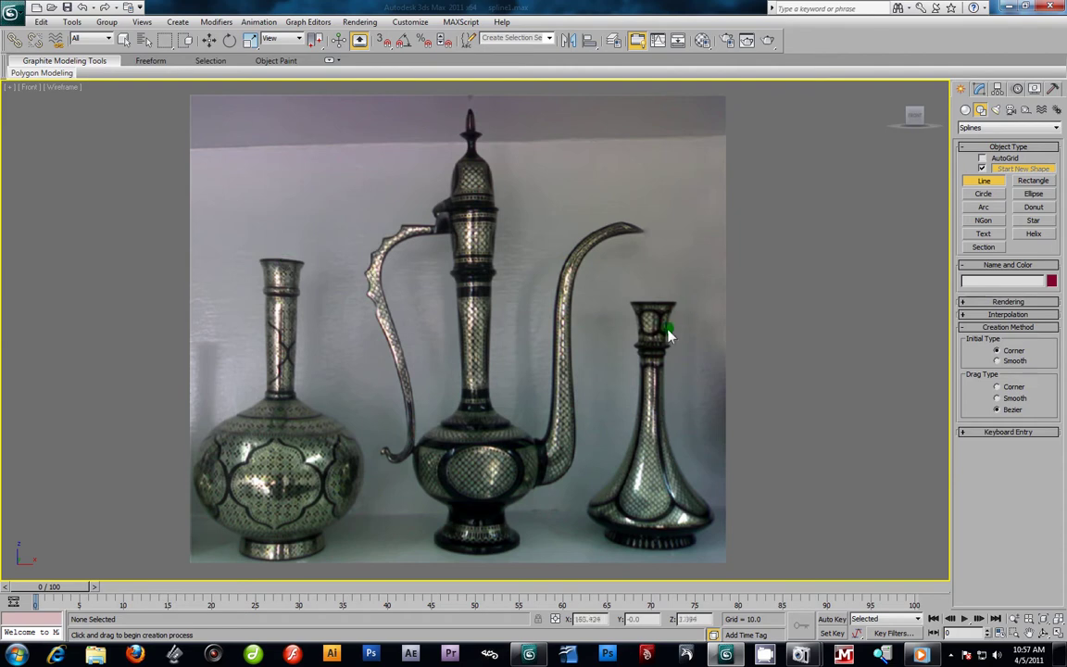
scroll(502, 432, "up", 3)
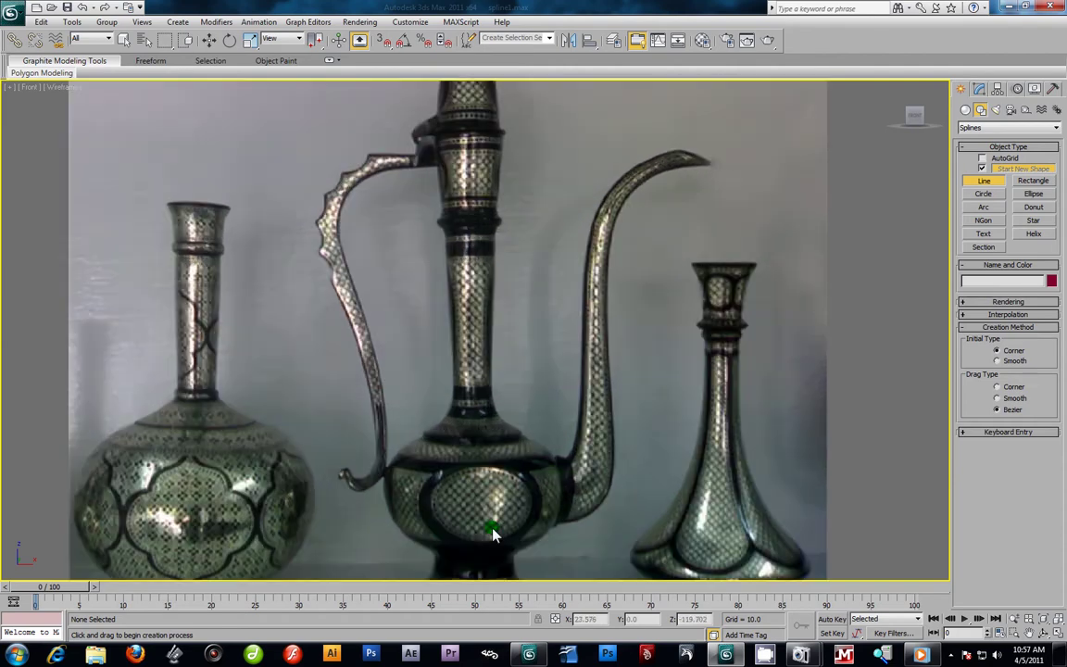
middle_click_drag(502, 433, 486, 468)
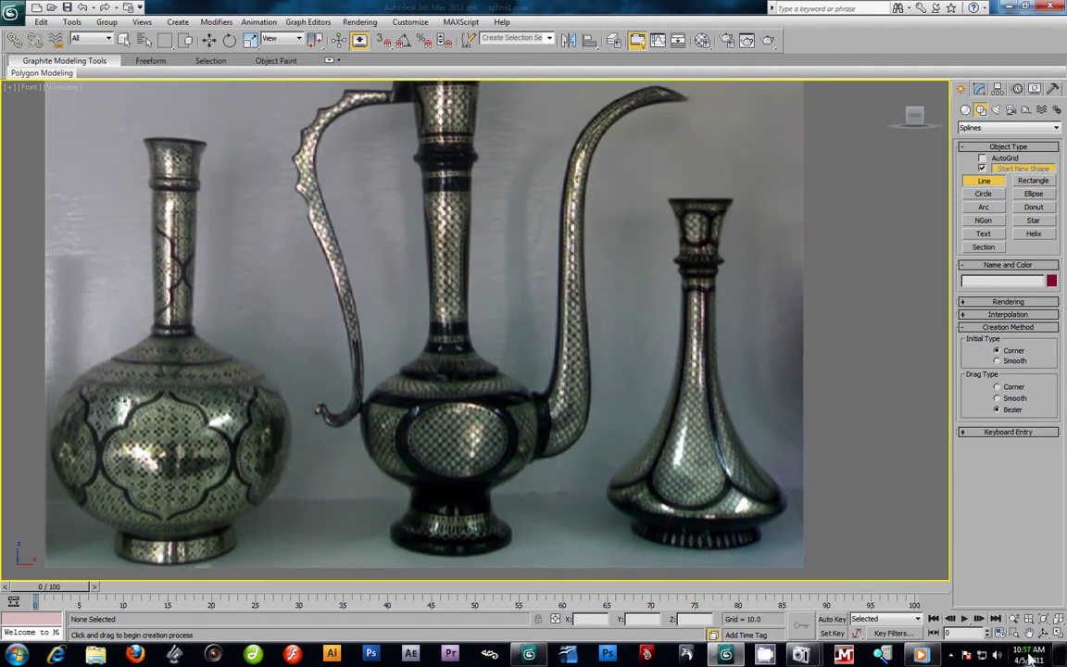
left_click(1015, 621)
left_click_drag(596, 461, 597, 476)
middle_click_drag(611, 440, 608, 464)
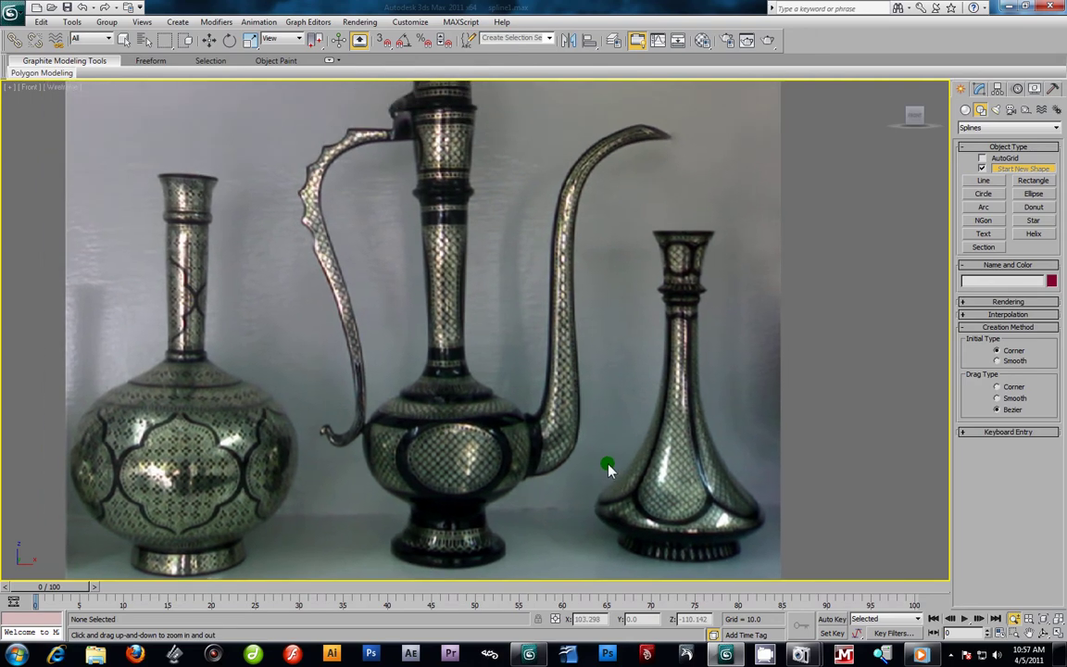
left_click_drag(608, 465, 606, 470)
left_click(983, 180)
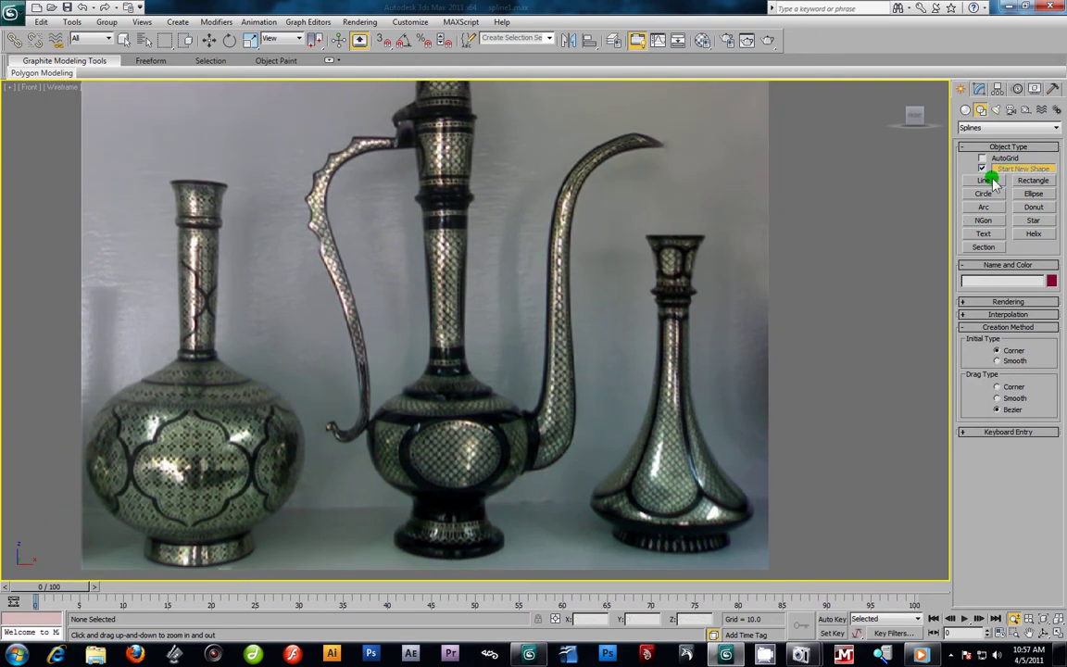
left_click(449, 562)
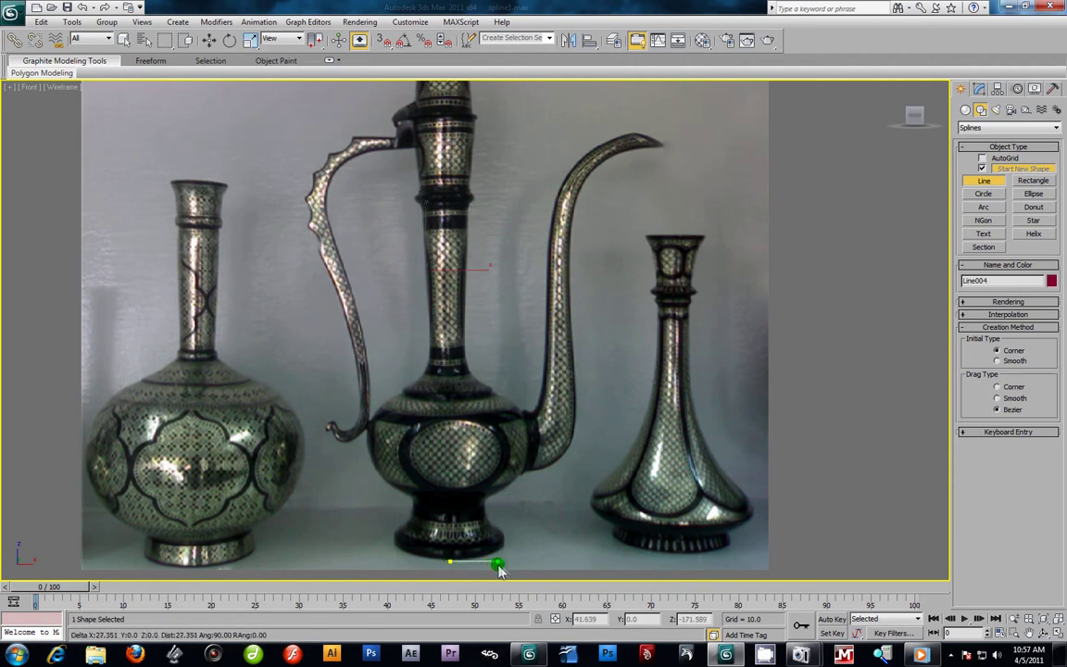
left_click(503, 567)
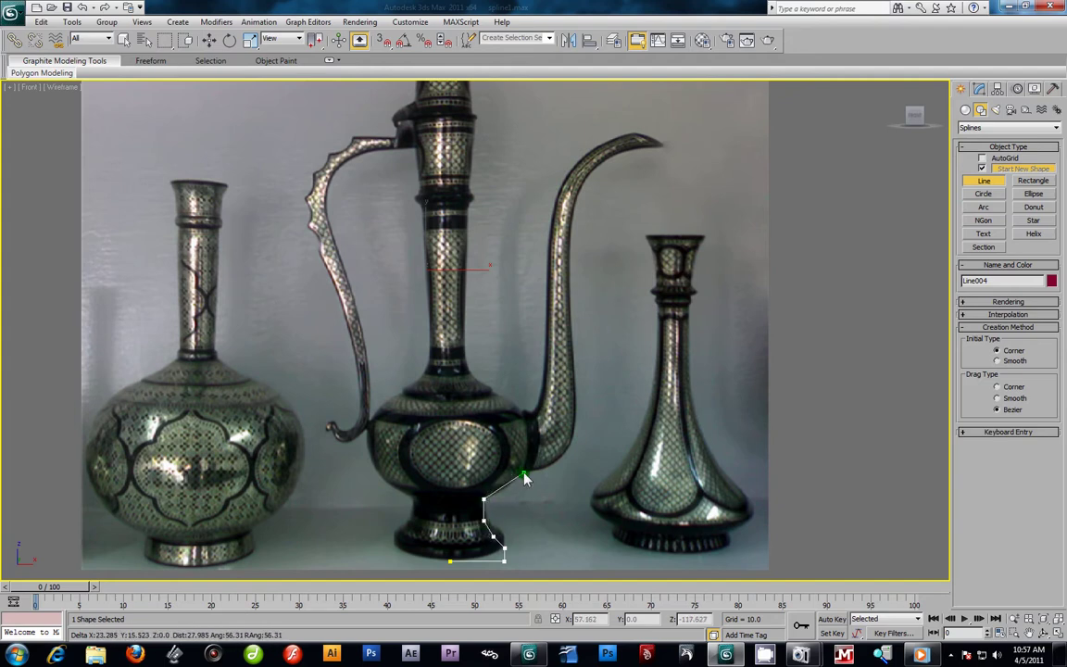
Step: Continue the spline over the ewer's right shoulder and up the neck, ending it at the ring collar
left_click(469, 371)
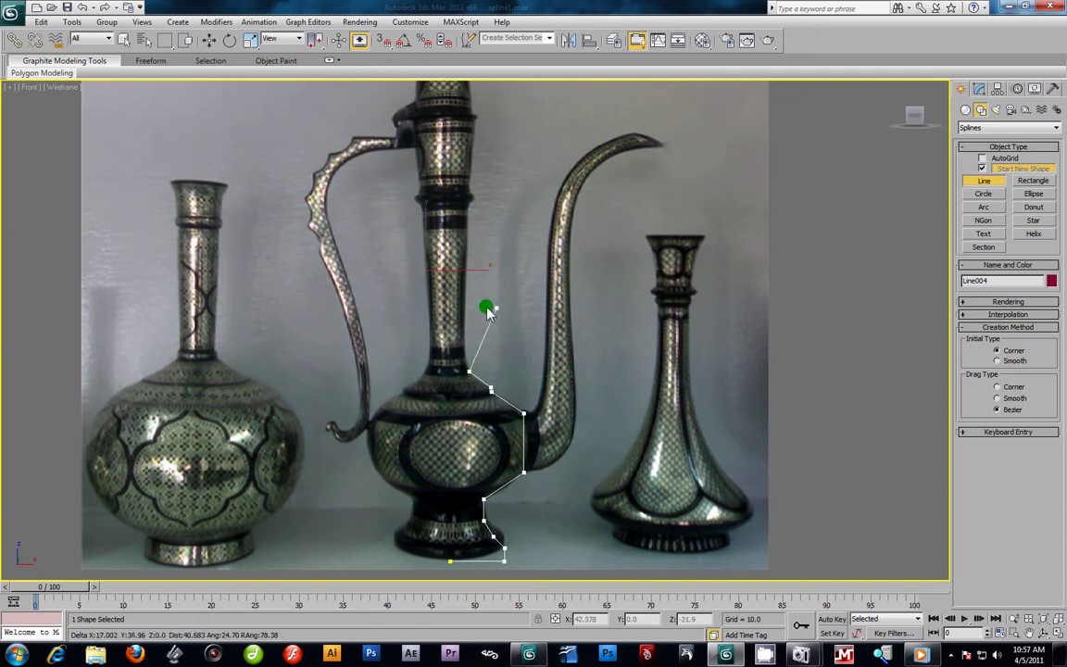
left_click(463, 336)
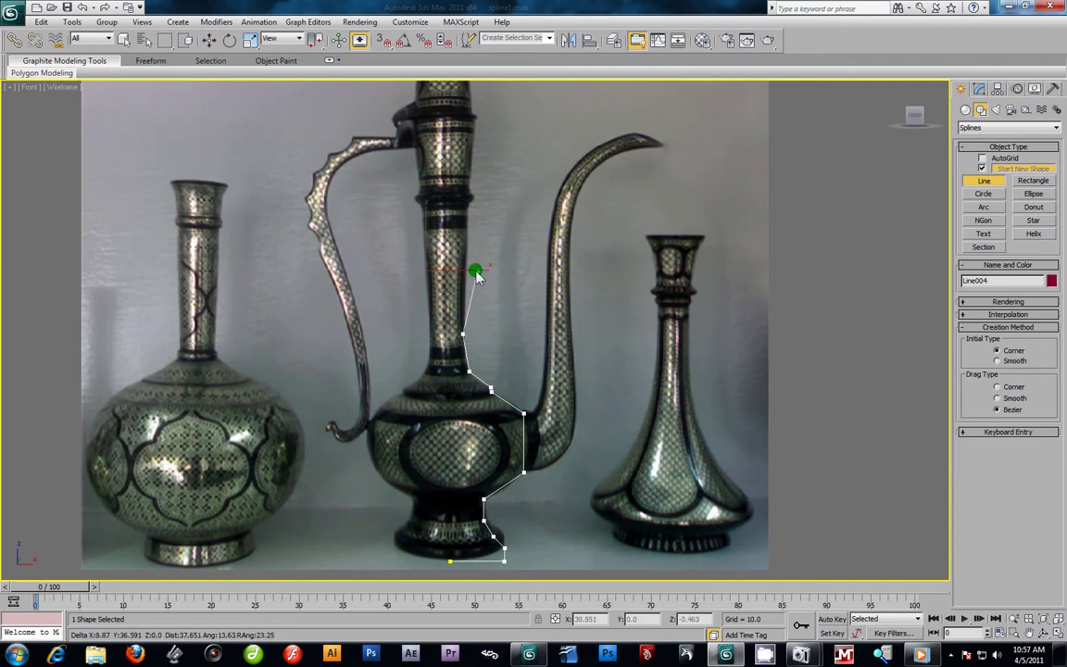
left_click(469, 190)
scroll(472, 202, "up", 4)
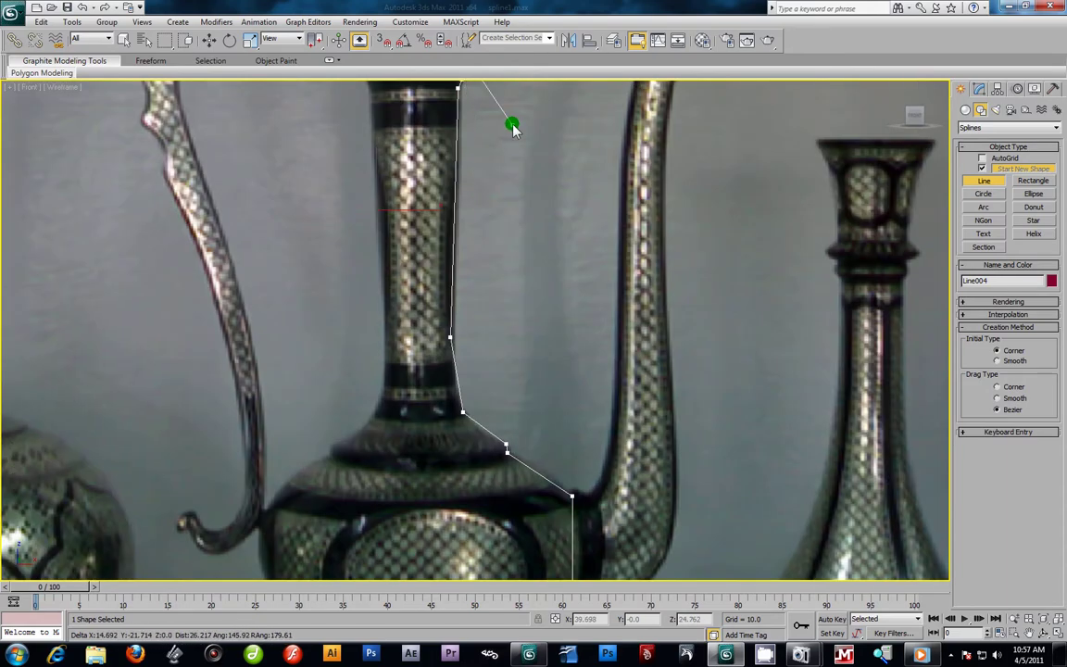
mouse_move(514, 130)
middle_mouse_down()
mouse_move(512, 369)
mouse_move(532, 507)
middle_mouse_up()
middle_click_drag(512, 397, 507, 432)
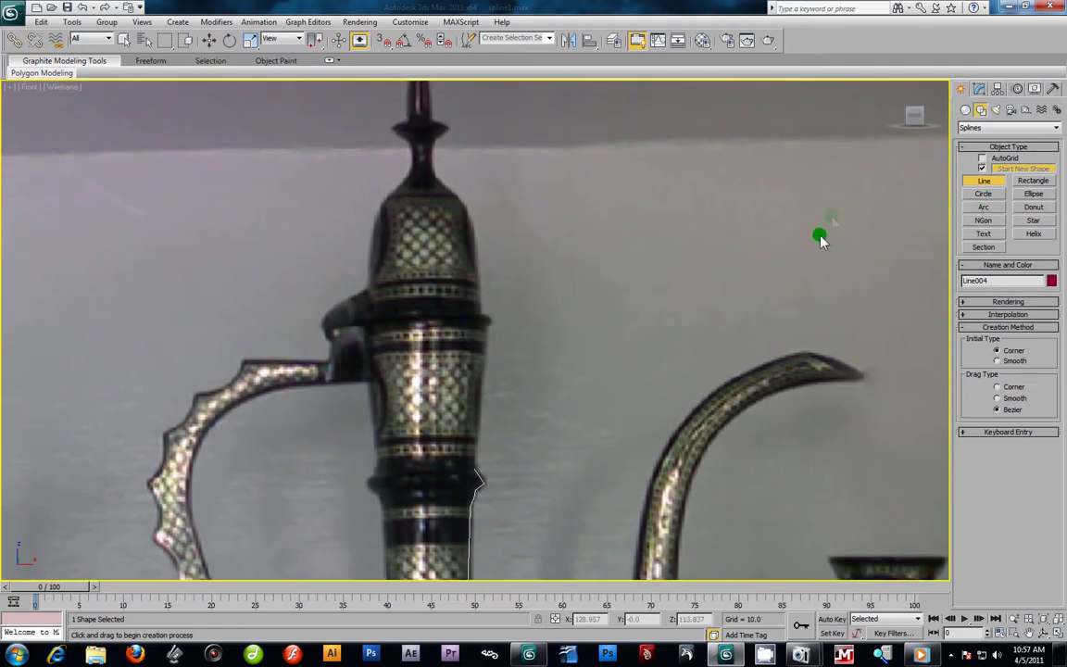
Step: Trace a second Line spline along the right contour from the ring collar up to the tip of the lid's finial
scroll(492, 290, "down", 4)
scroll(500, 297, "up", 4)
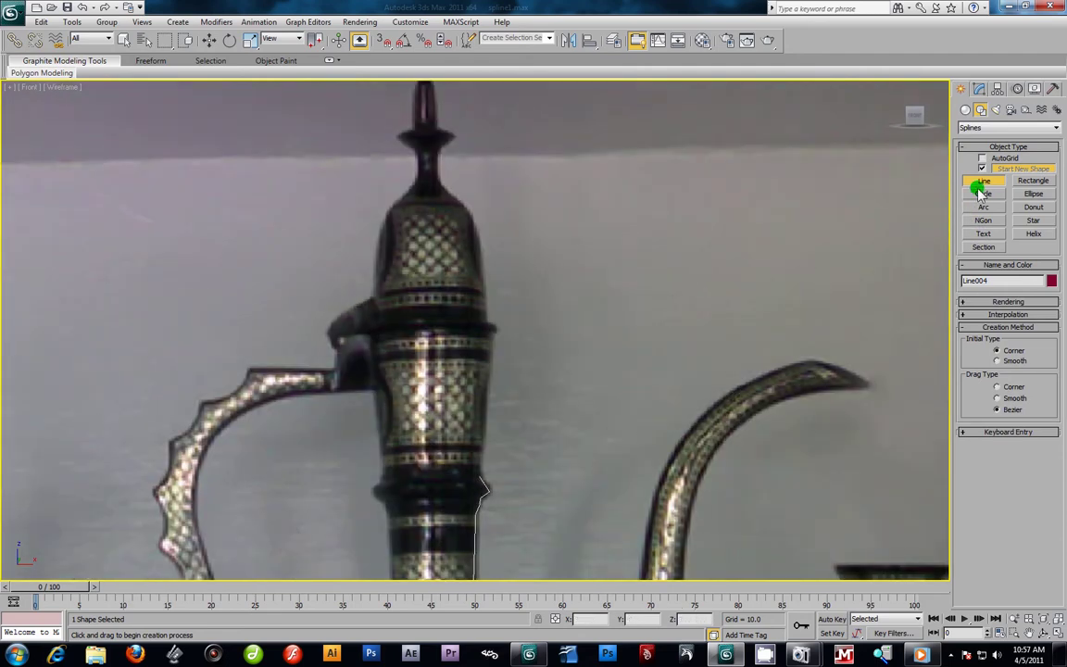
left_click(479, 482)
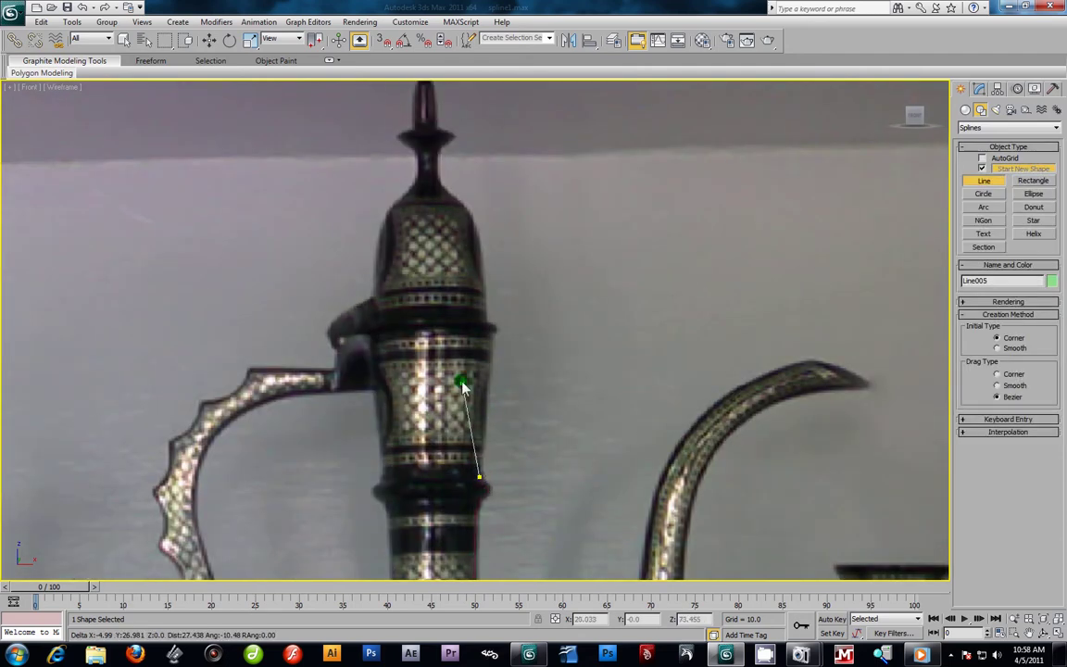
left_click(489, 329)
left_click(472, 215)
left_click(440, 182)
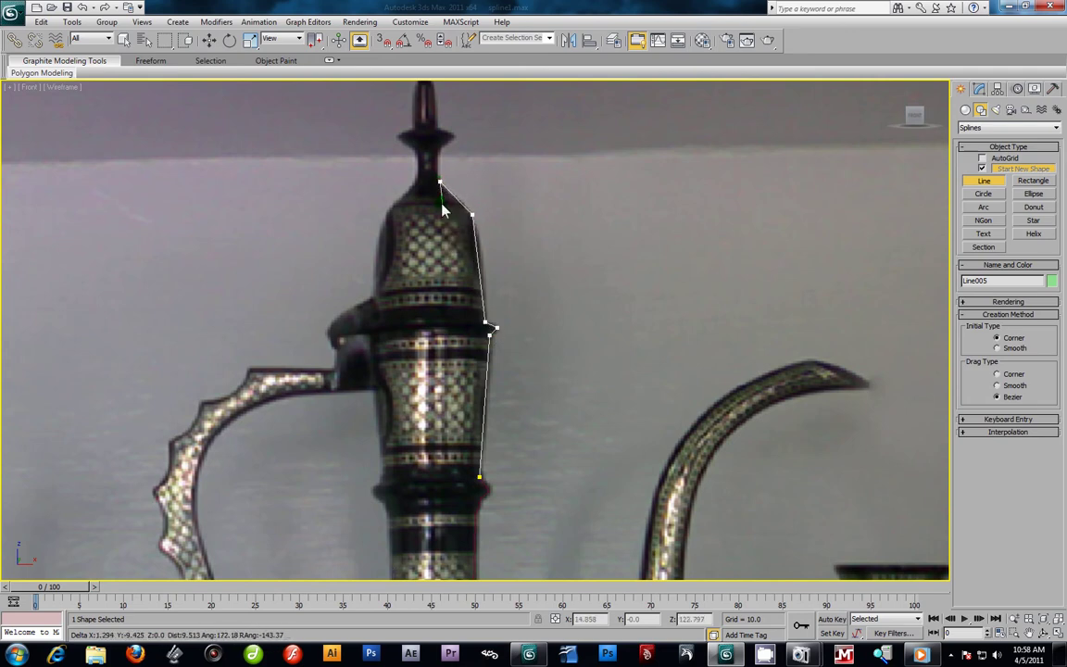
left_click(438, 151)
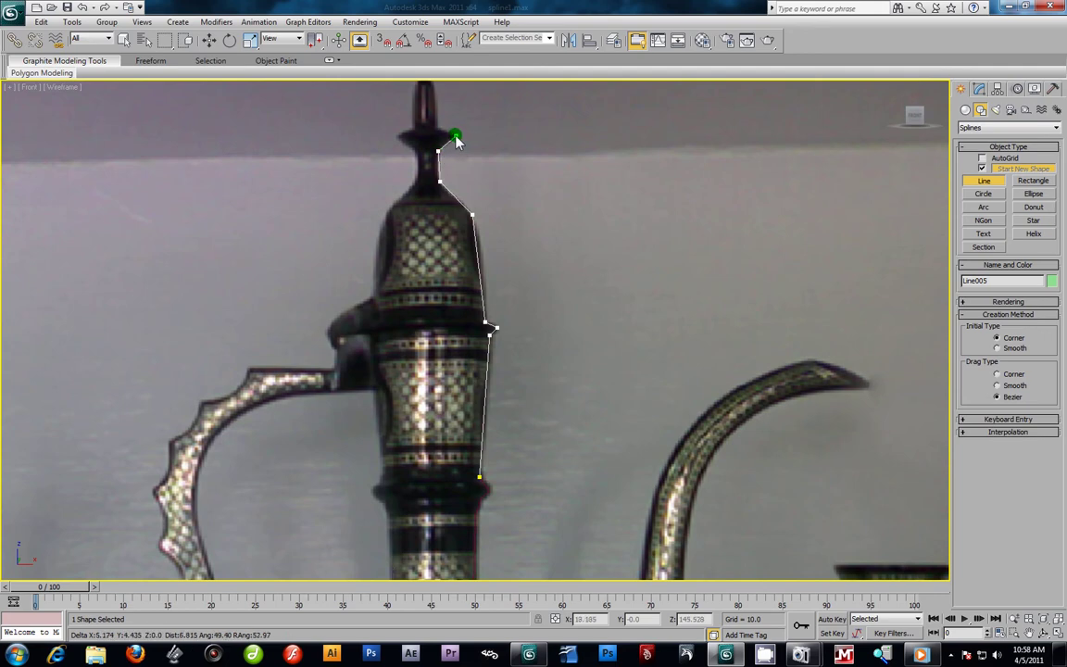
scroll(438, 132, "down", 2)
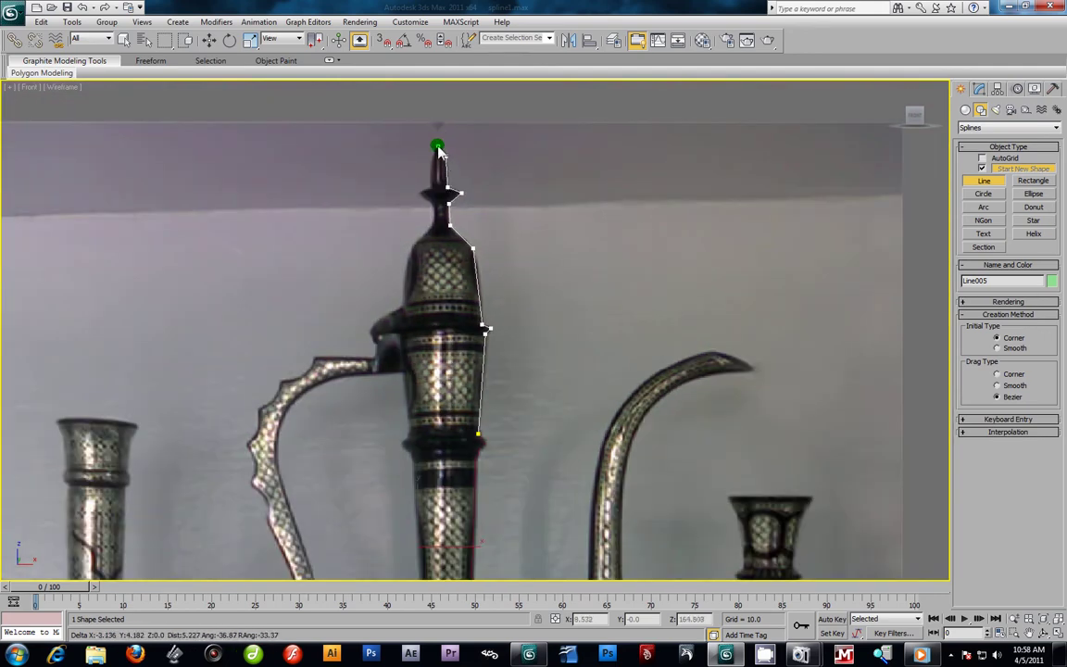
right_click(438, 146)
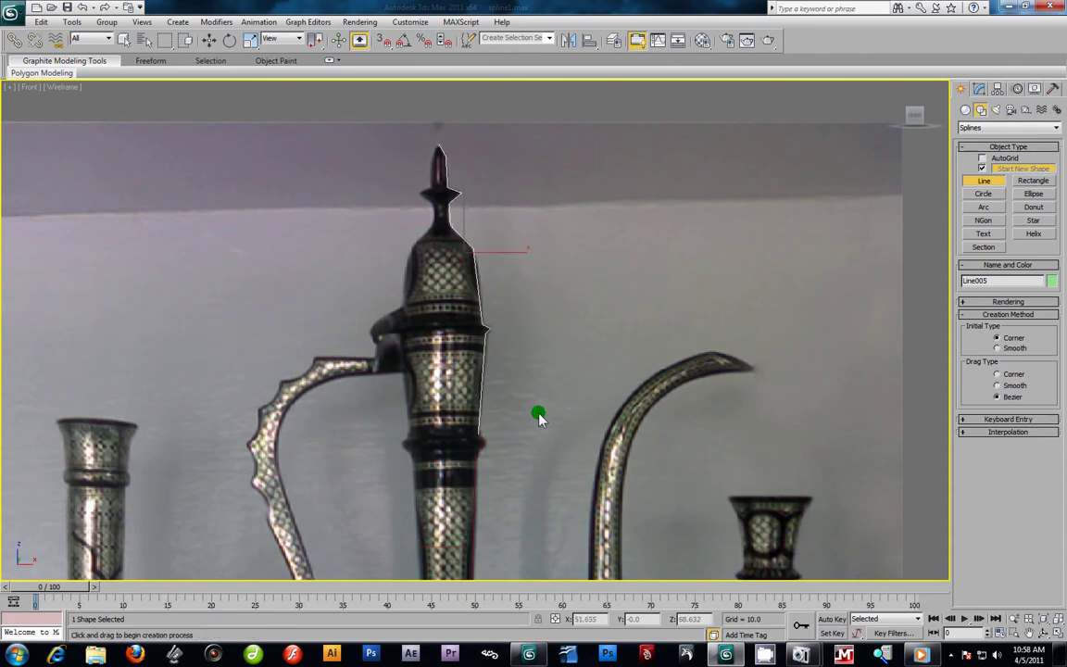
Step: Attach the upper profile spline to the lower one
middle_click_drag(530, 418, 523, 397)
scroll(523, 396, "down", 2)
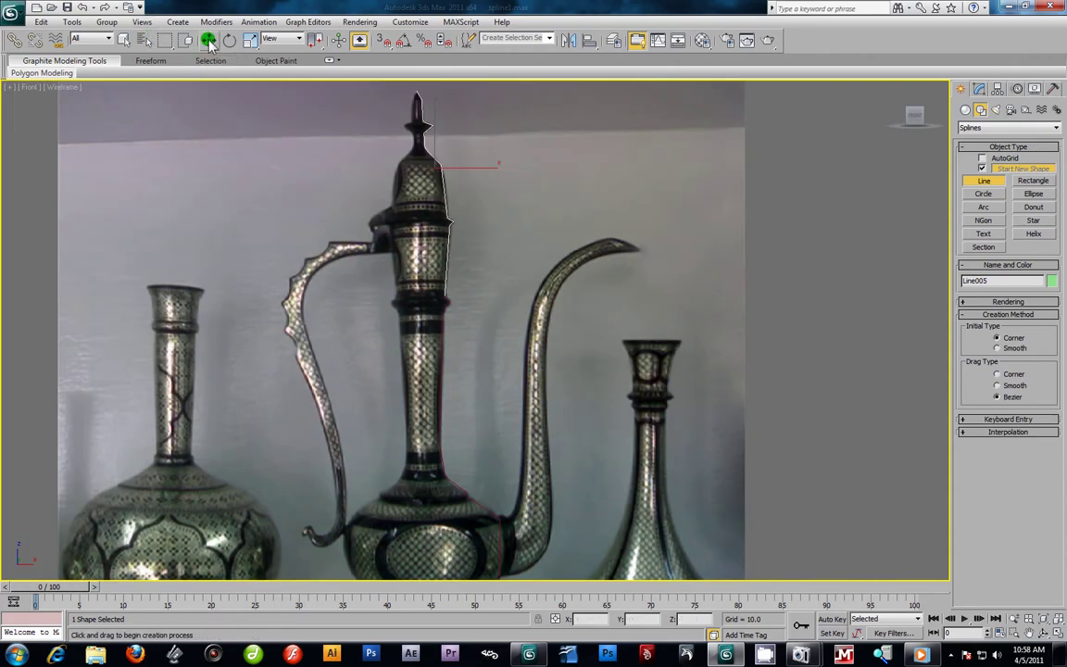
left_click(210, 40)
scroll(543, 237, "down", 5)
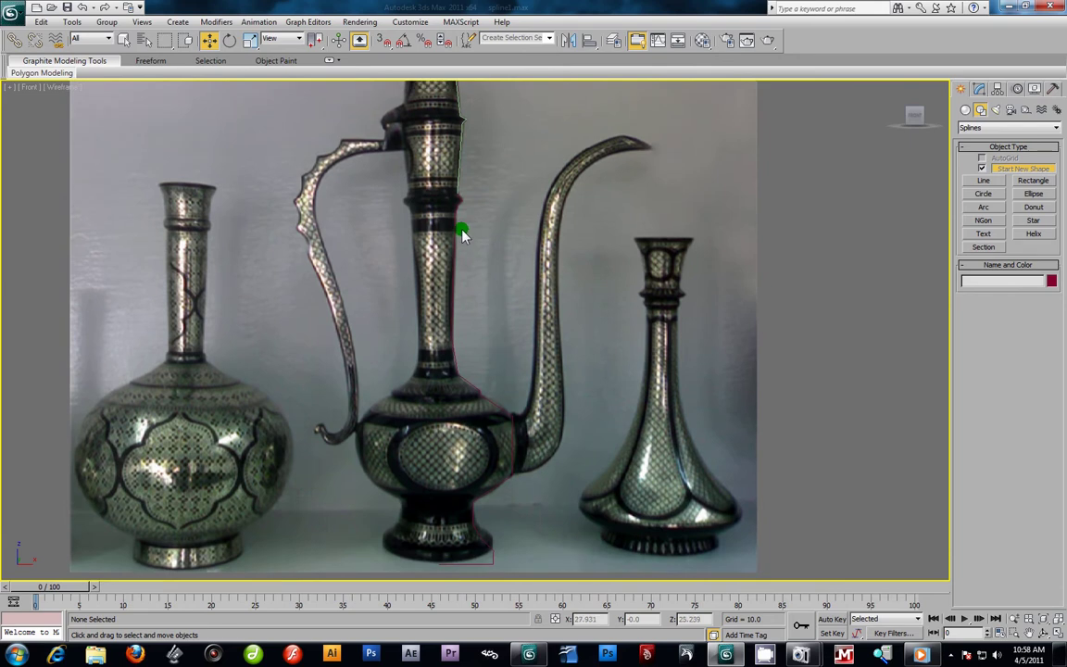
left_click(491, 250)
left_click(481, 410)
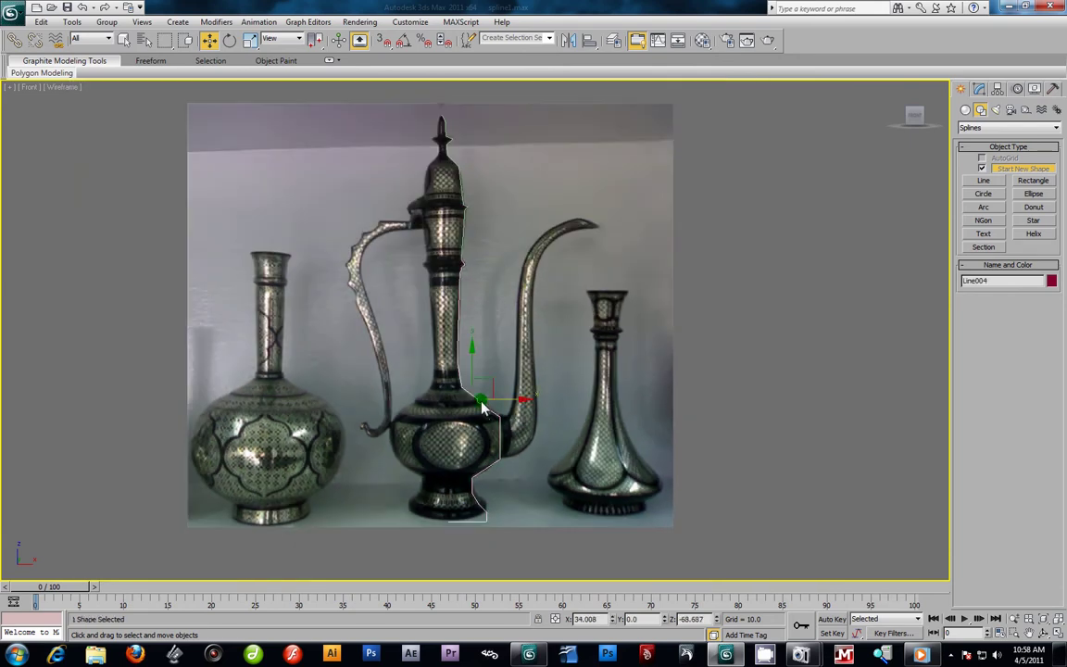
left_click(978, 88)
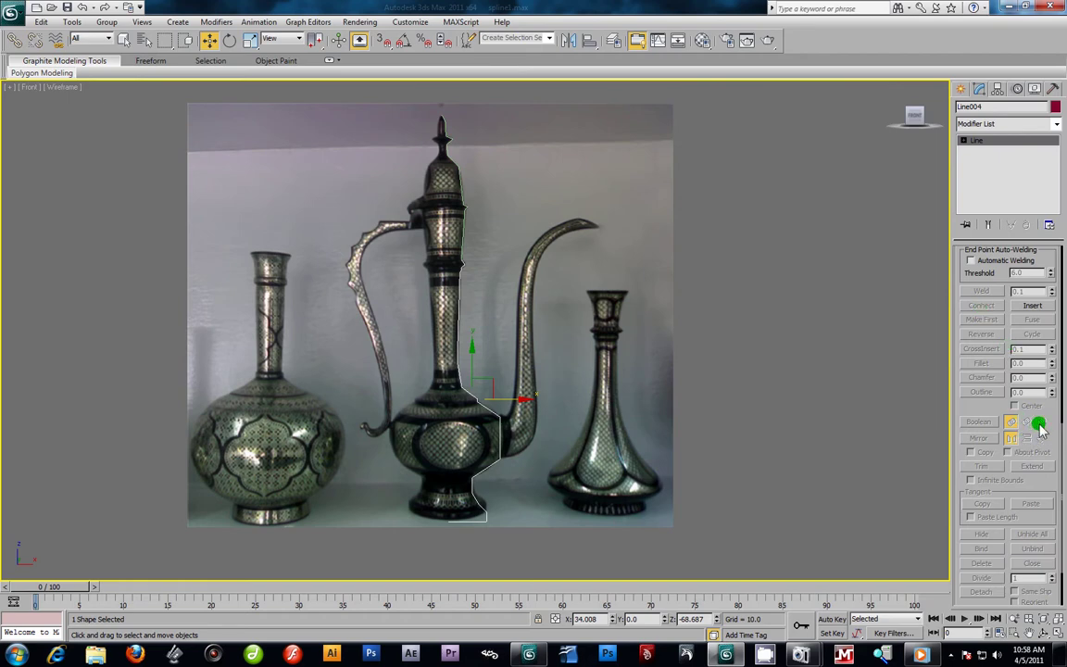
left_click_drag(1058, 436, 1049, 593)
left_click(983, 362)
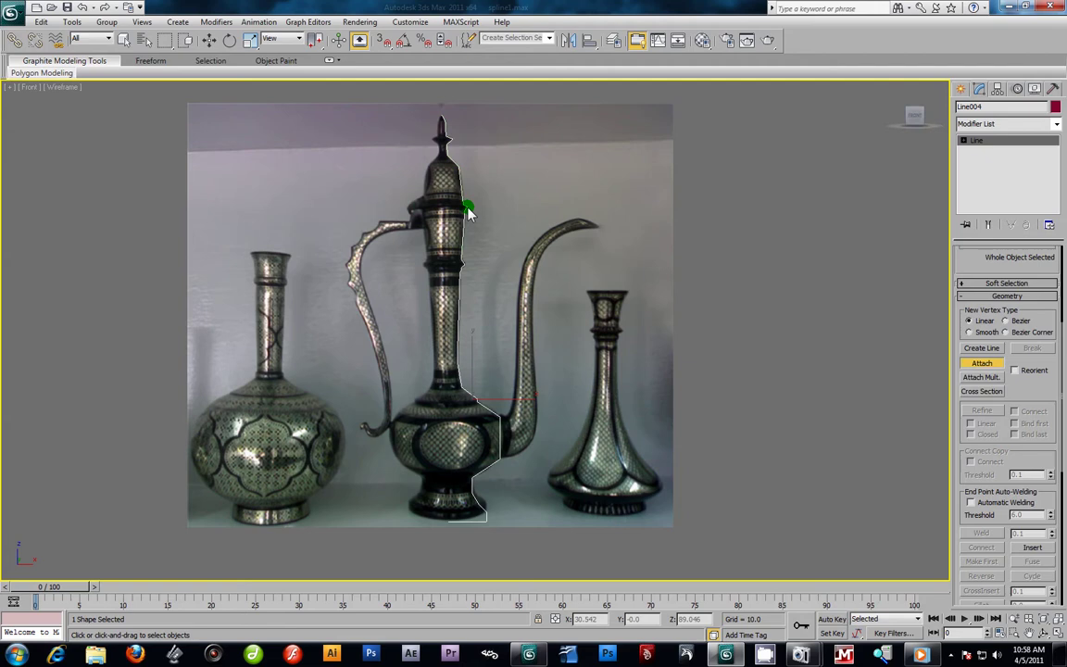
middle_click_drag(512, 220, 550, 309)
scroll(550, 309, "up", 4)
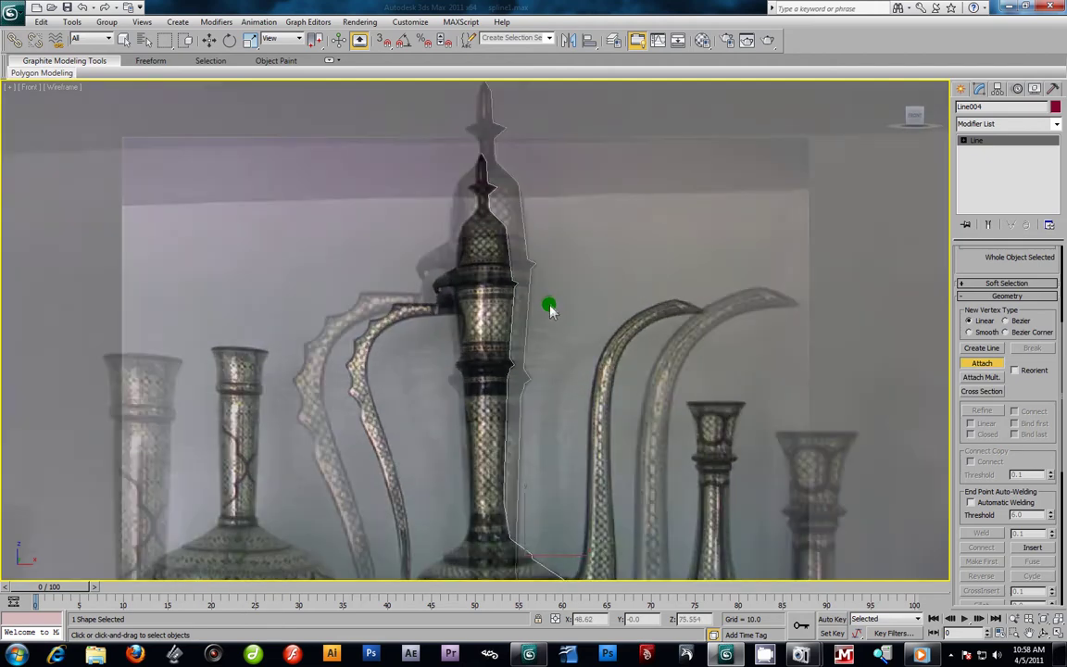
Step: At vertex level, fuse and weld the overlapping end vertices where the two splines meet at the ring collar
left_click(964, 140)
left_click(985, 150)
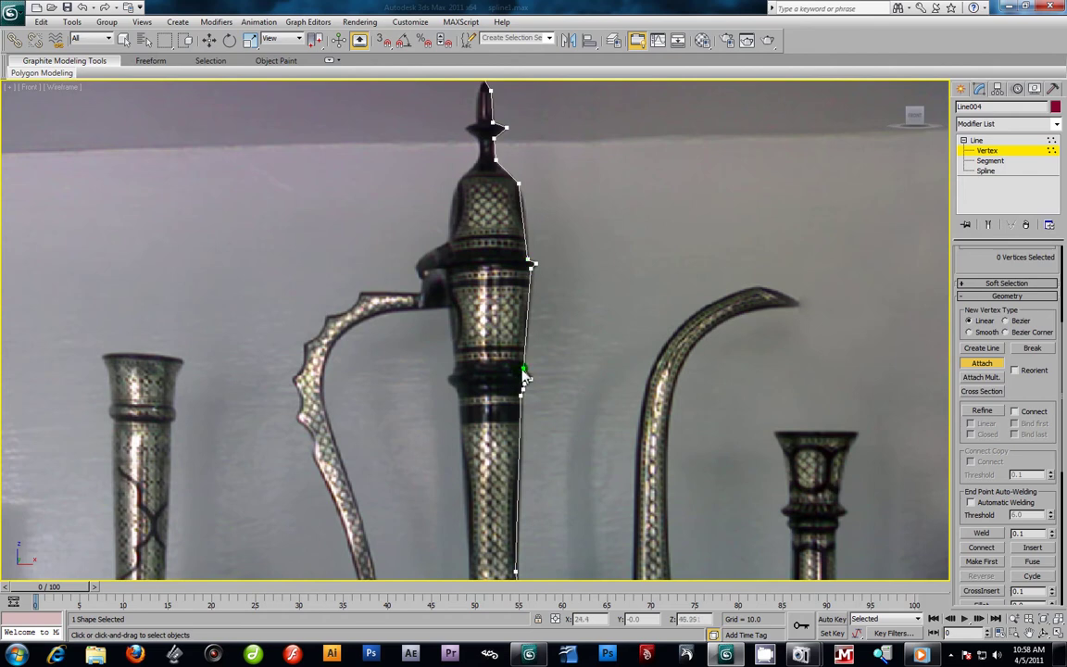
left_click(861, 182)
scroll(573, 312, "down", 2)
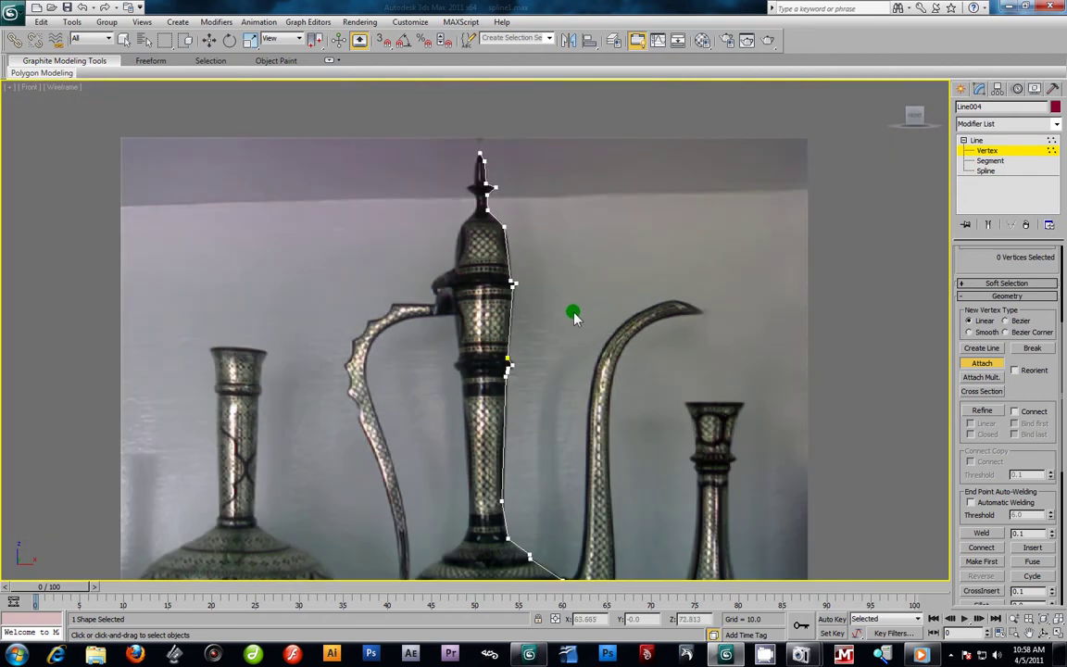
scroll(574, 312, "up", 2)
left_click(212, 40)
left_click(523, 374)
mouse_move(533, 375)
left_mouse_down()
mouse_move(612, 382)
mouse_move(552, 373)
mouse_move(568, 373)
mouse_move(545, 349)
mouse_move(492, 344)
mouse_move(530, 378)
left_mouse_up()
key("ctrl+z")
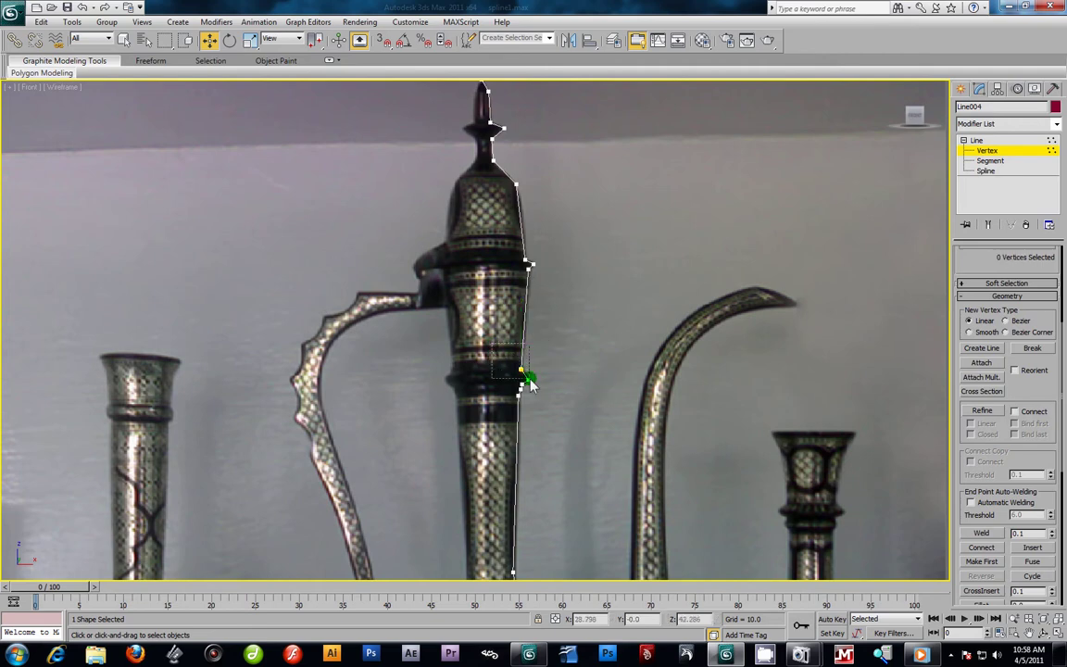
left_click(1032, 561)
left_click(980, 533)
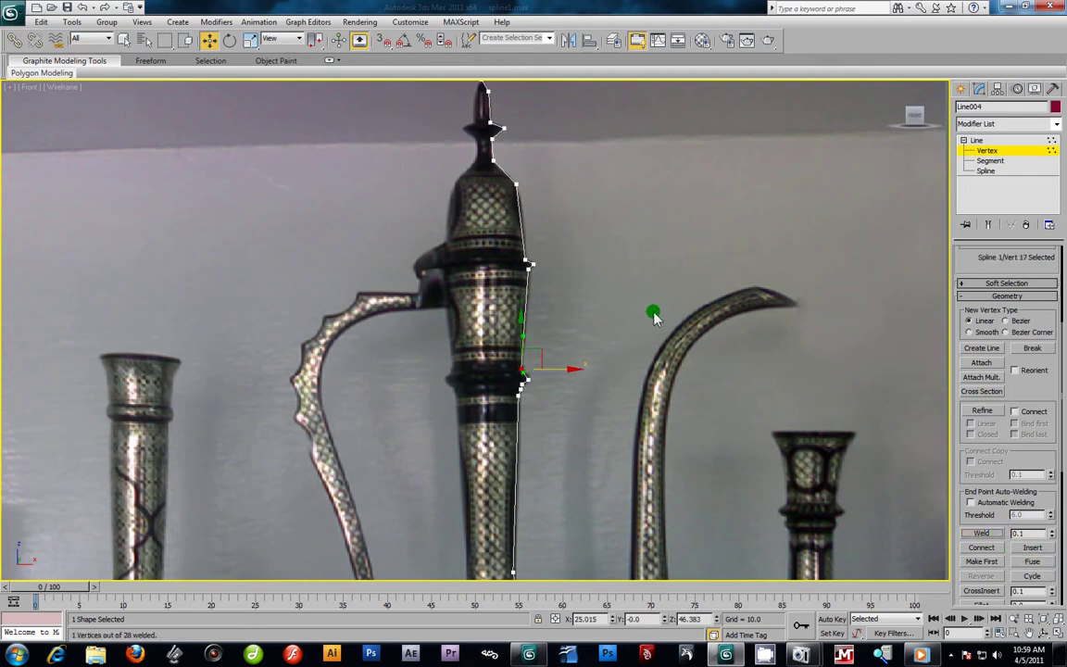
Step: Convert the profile vertex just below the finial's tip to Smooth
middle_click_drag(588, 267, 557, 374)
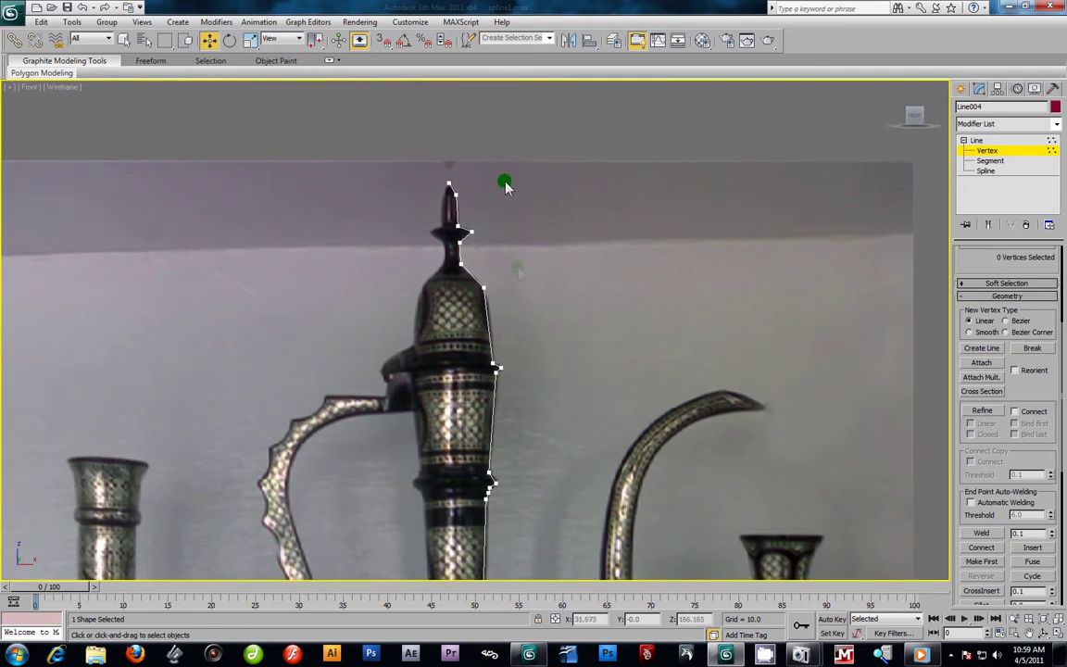
middle_click_drag(516, 266, 524, 391)
scroll(550, 388, "up", 5)
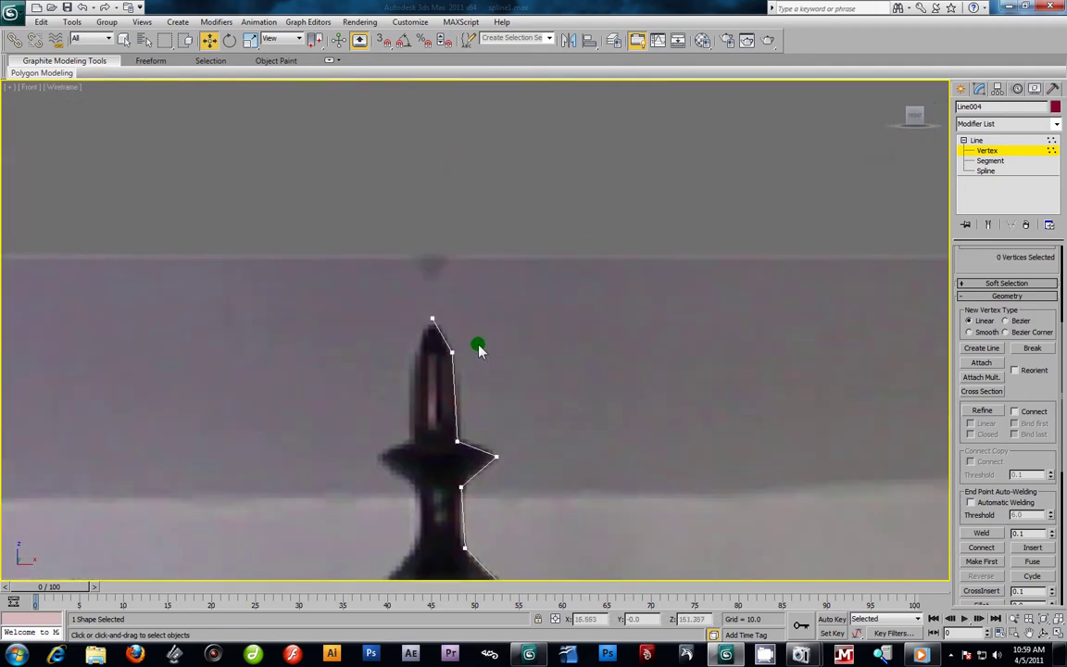
middle_click_drag(539, 346, 561, 346)
left_click_drag(574, 329, 495, 382)
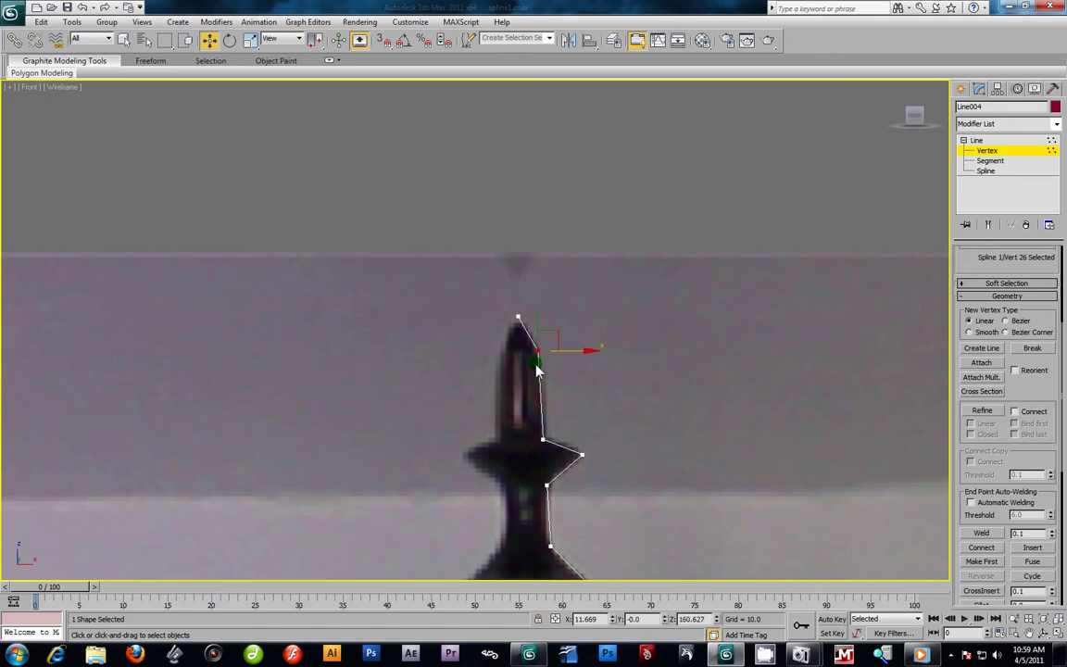
right_click(538, 348)
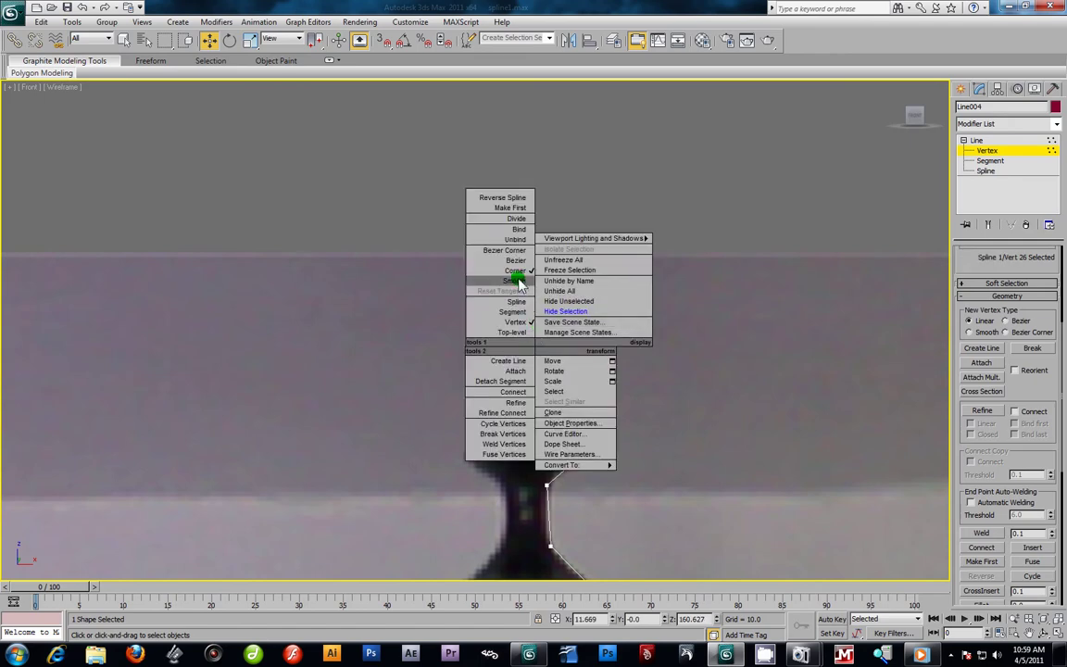
left_click_drag(581, 335, 536, 360)
right_click(536, 348)
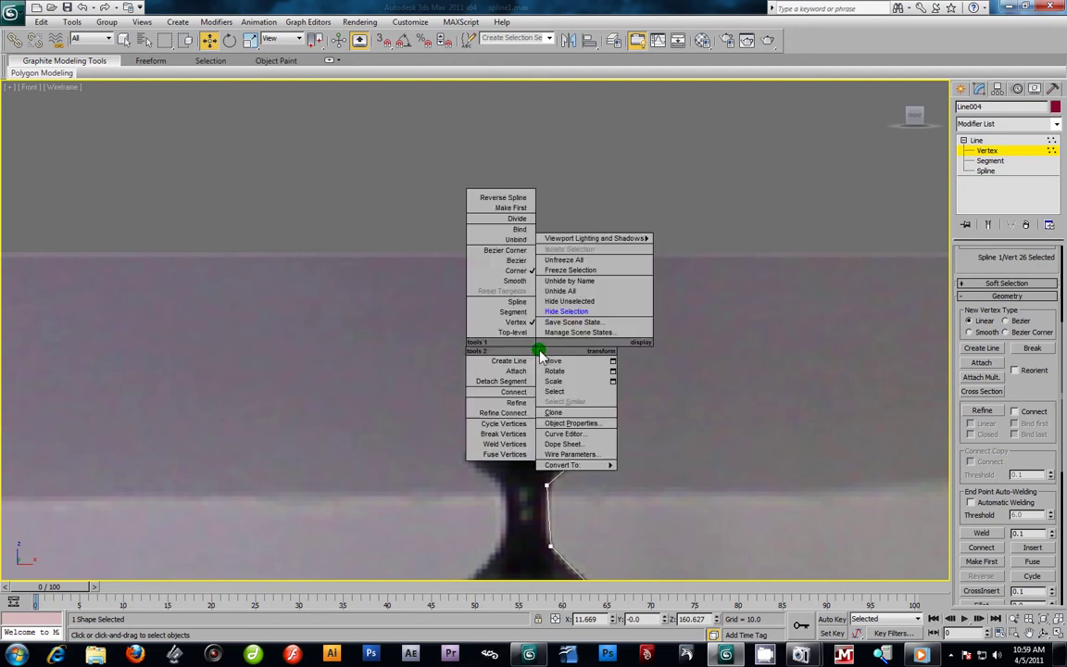
left_click(518, 281)
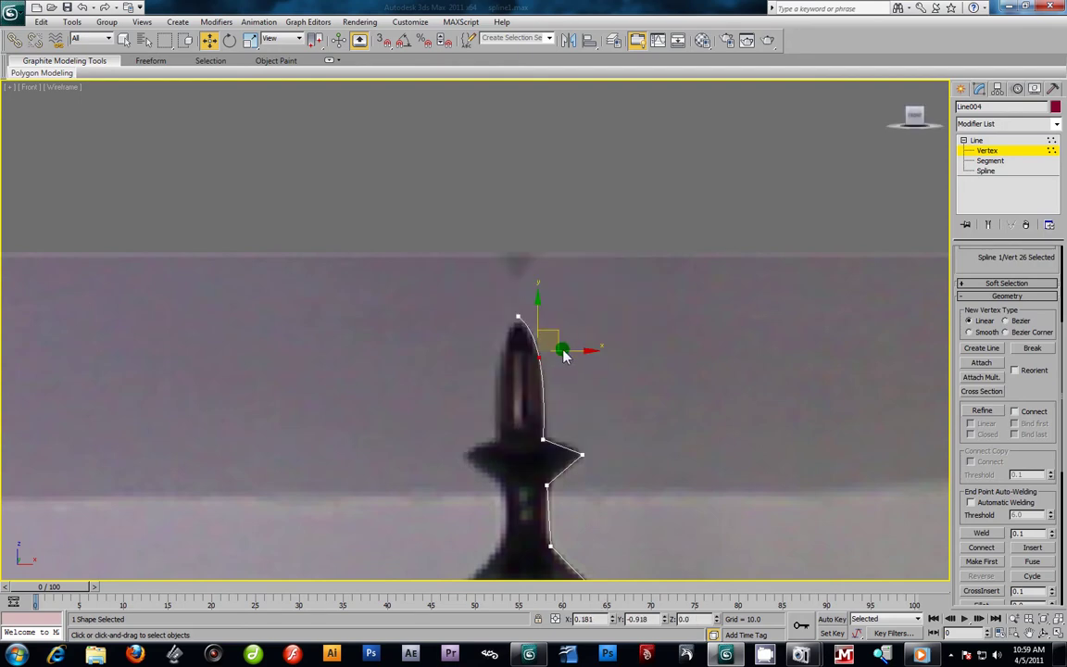
Step: Nudge the finial's tip vertex and the smoothed vertex below it onto the finial's outline in the photo
left_click(518, 317)
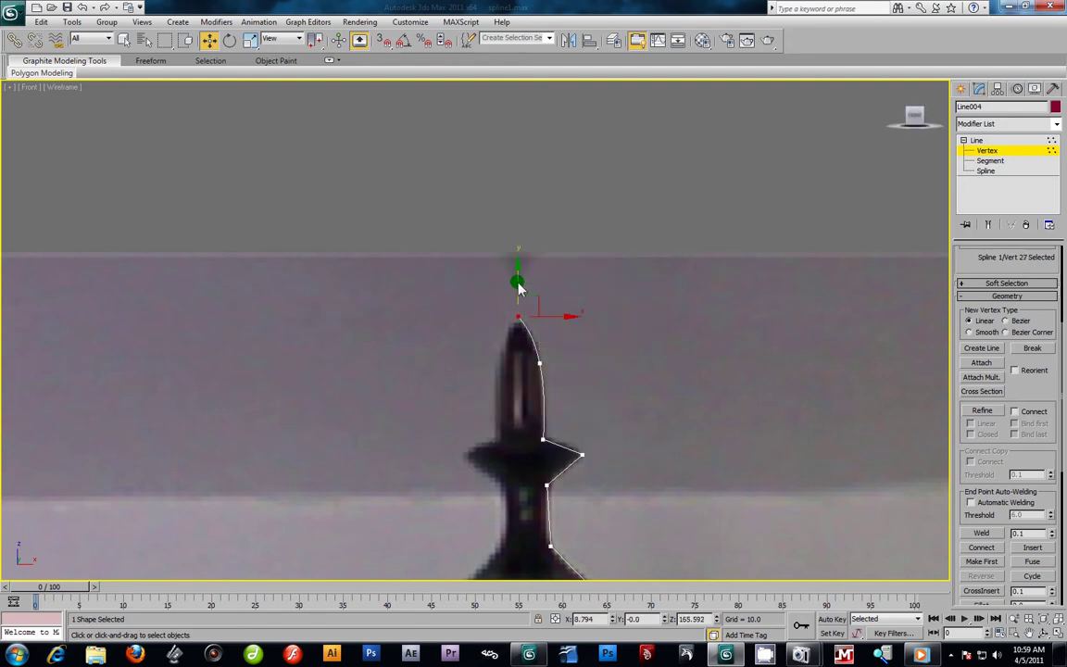
left_click(541, 363)
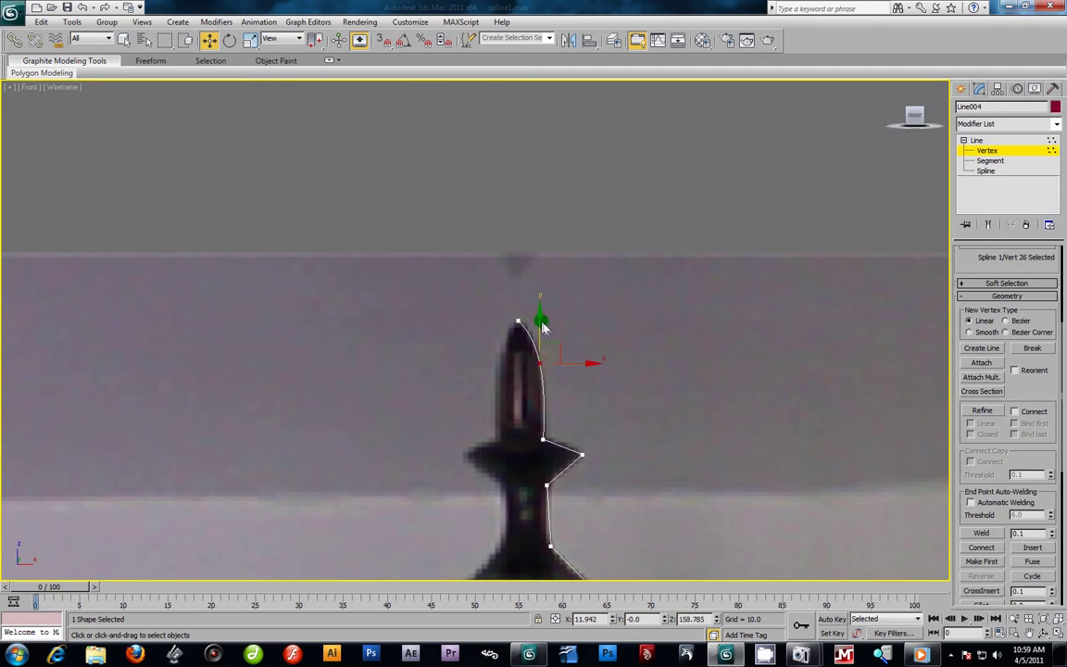
left_click(518, 321)
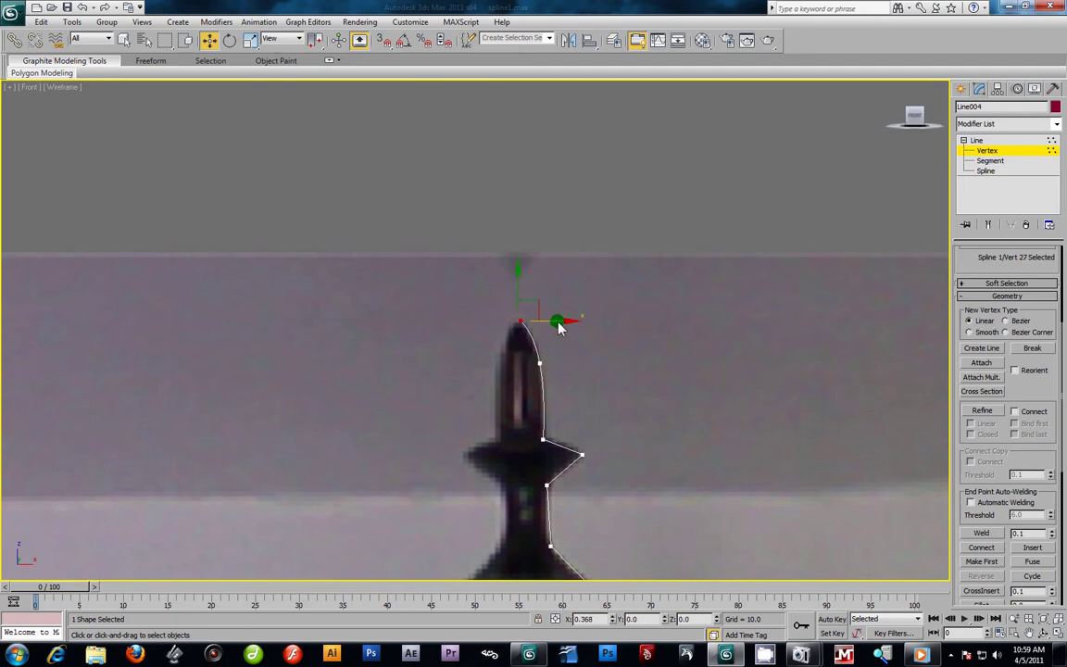
Step: Fillet the outermost vertex of the disc below the finial's spike to round its edge slightly
middle_click_drag(571, 424, 568, 390)
left_click(594, 419)
left_click(1044, 547)
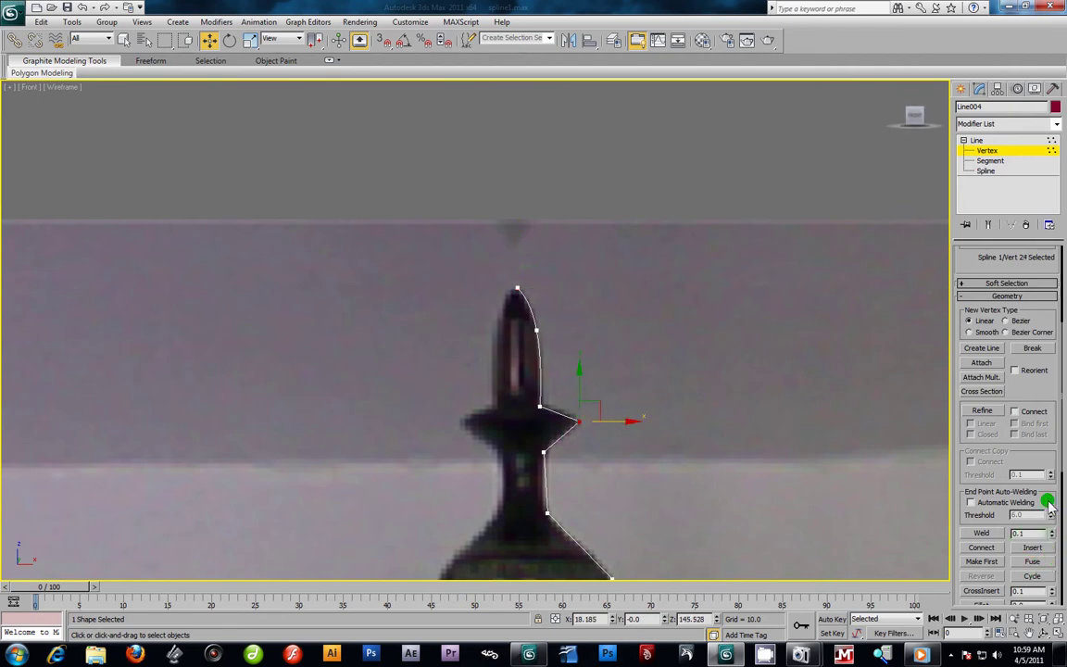
scroll(1037, 482, "down", 3)
left_click(1047, 502)
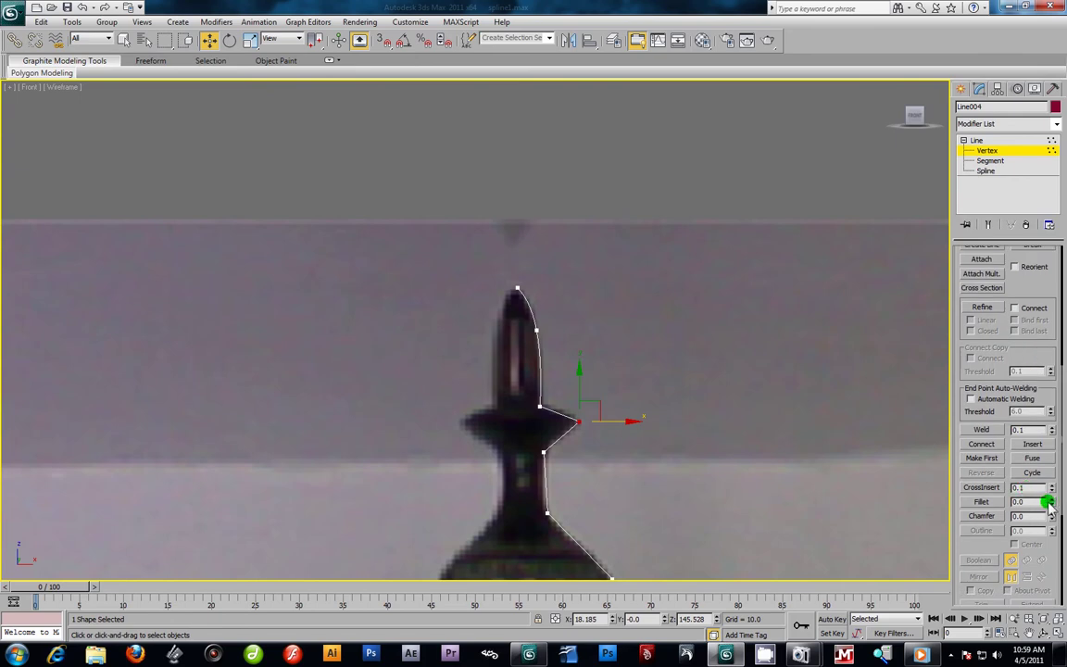
left_click_drag(1052, 502, 1050, 502)
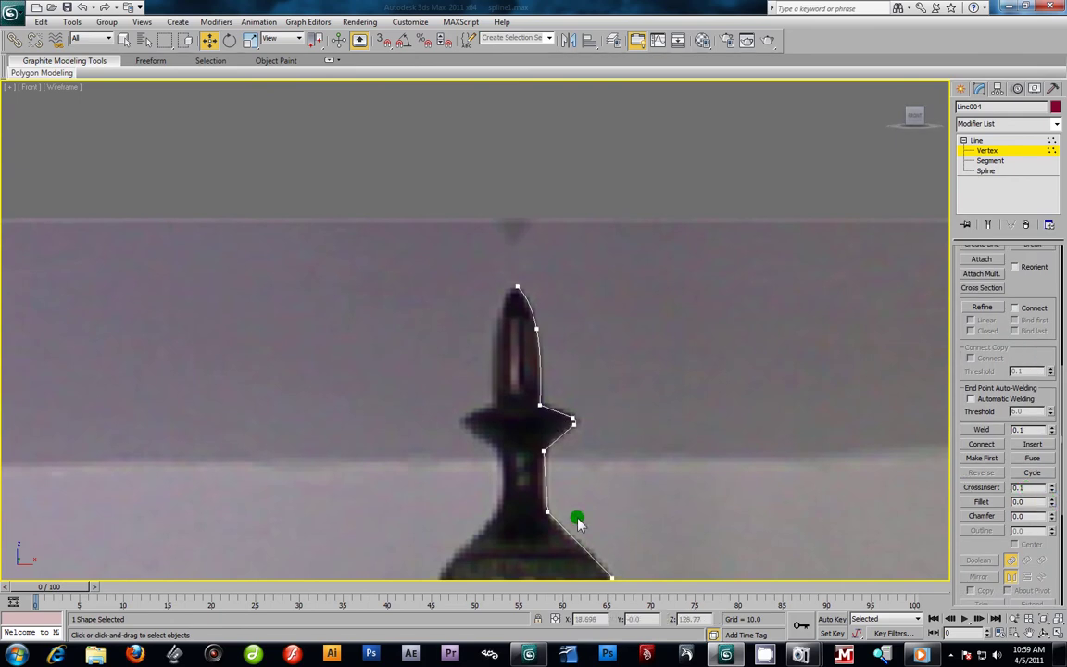
Step: Reposition the vertex at the base of the finial's stem to follow the stem's edge in the photo
middle_click_drag(580, 528, 571, 492)
scroll(568, 487, "up", 2)
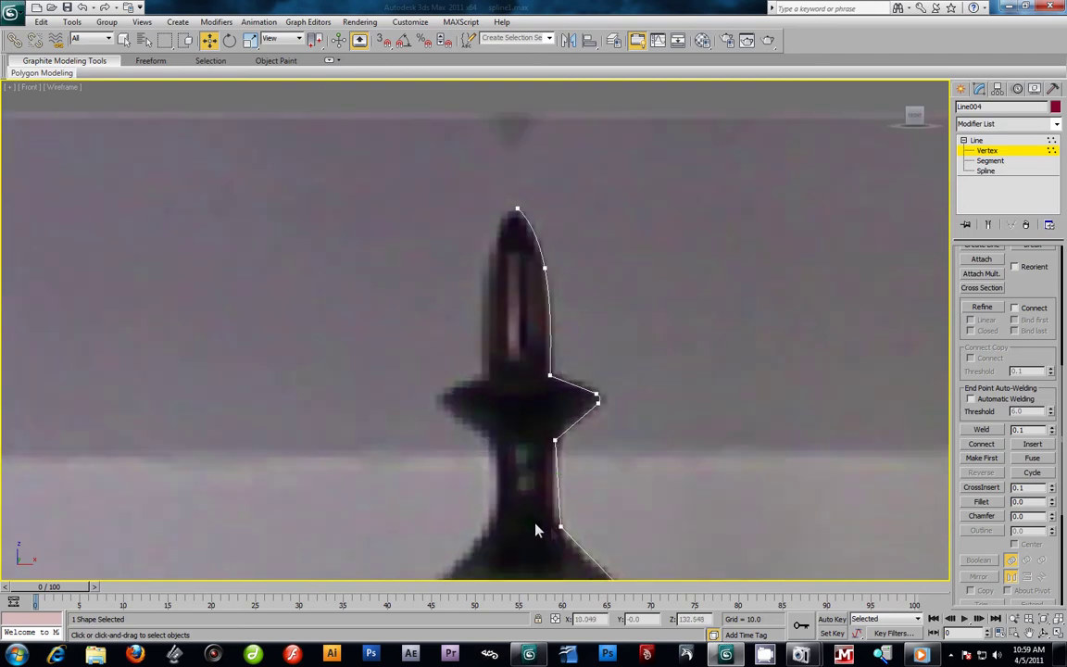
left_click(562, 529)
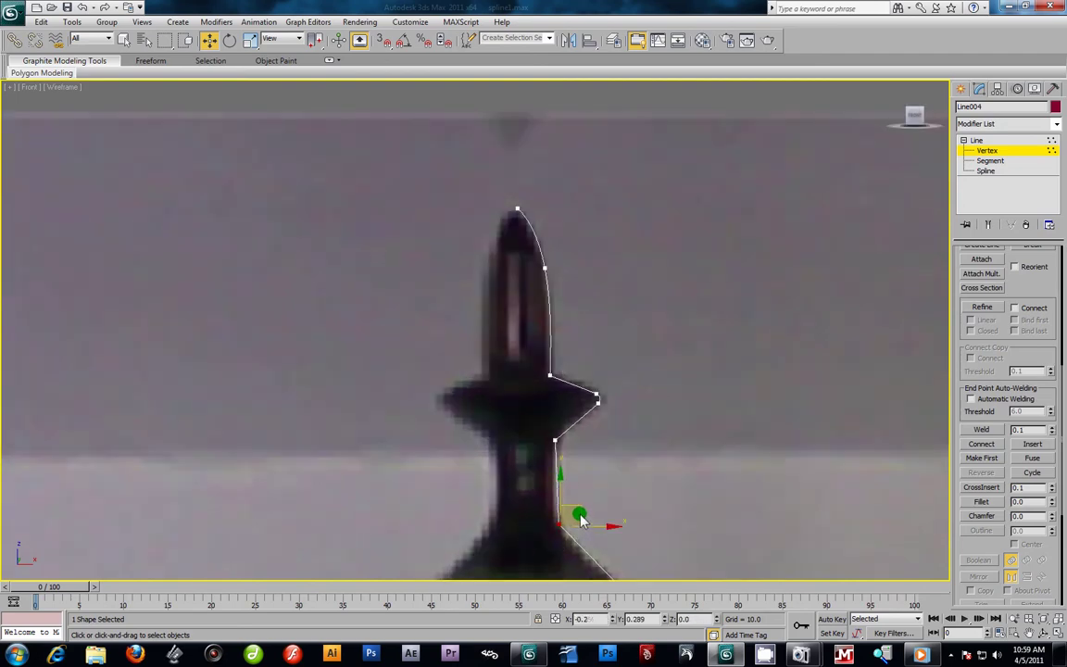
middle_click_drag(575, 524, 526, 369)
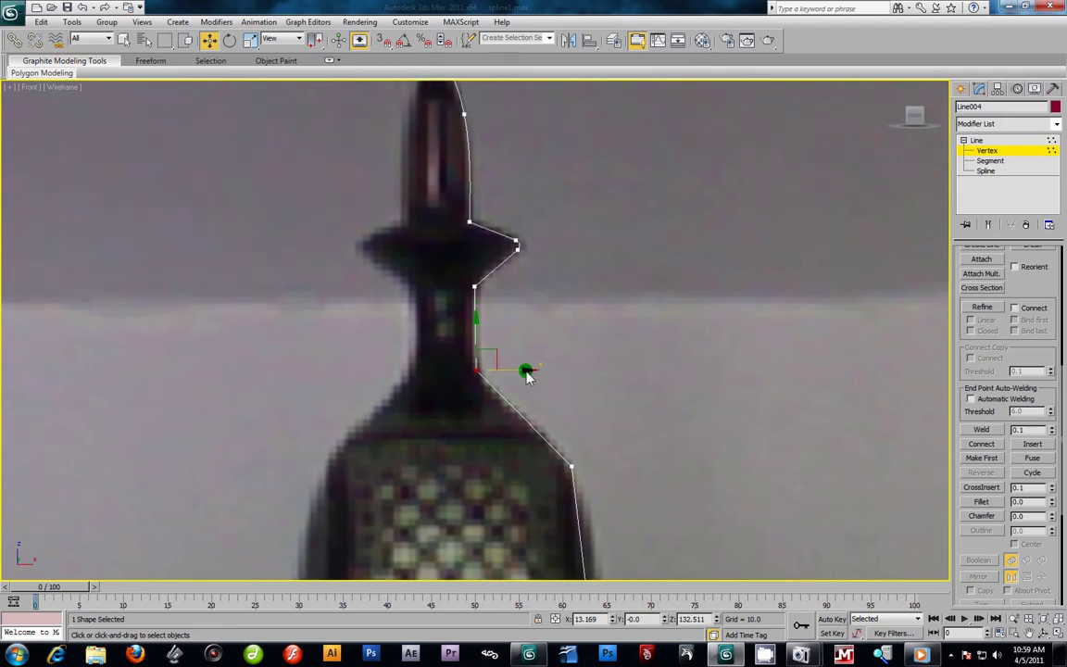
left_click(417, 421)
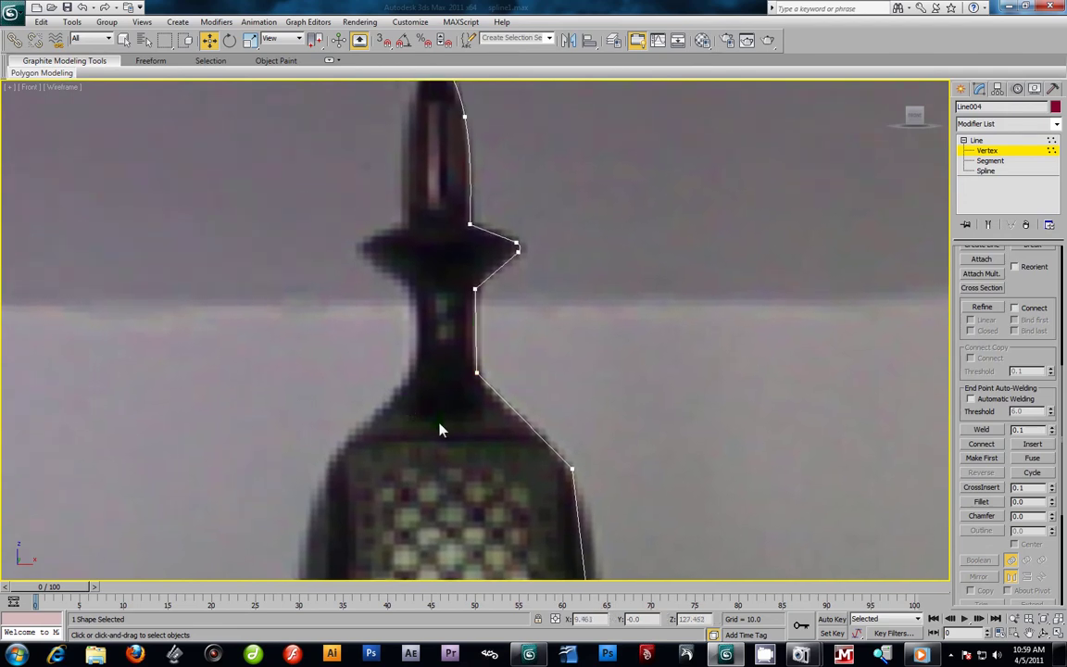
Step: Convert the vertex under the finial's disc to Smooth and adjust it and the stem-base vertex to the contour
left_click(474, 288)
right_click(474, 285)
left_click(467, 243)
left_click_drag(492, 295, 499, 286)
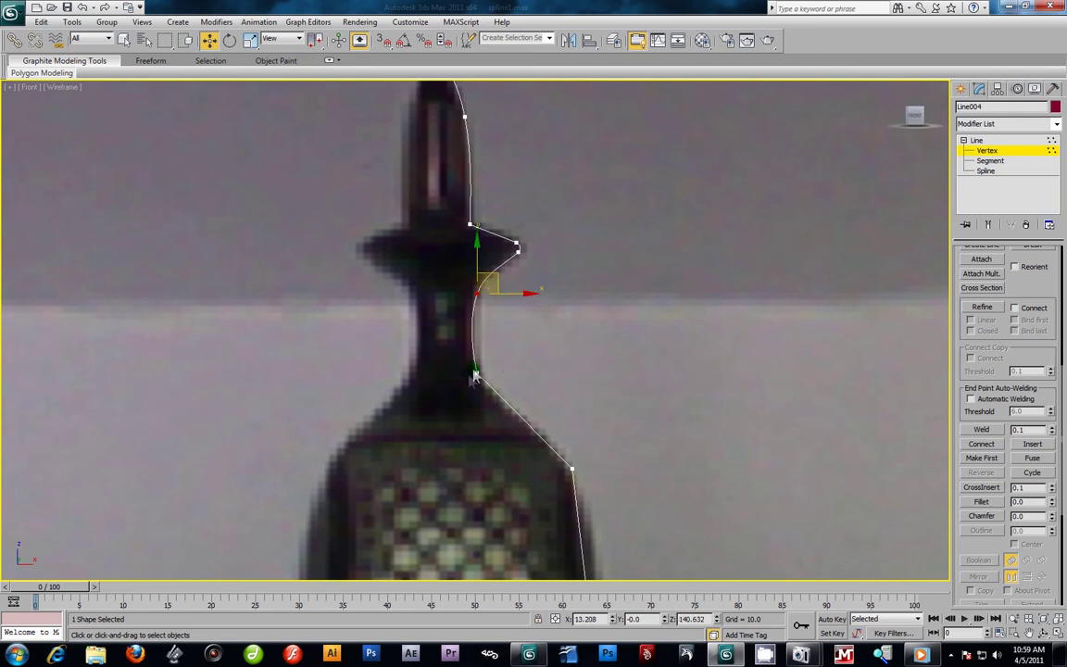
left_click(480, 371)
mouse_move(497, 368)
left_mouse_down()
mouse_move(505, 387)
mouse_move(499, 377)
left_mouse_up()
Step: Convert the vertex at the lid's shoulder to Smooth and fit it to the lid's contour
middle_click_drag(543, 442, 508, 394)
left_click_drag(474, 447, 564, 458)
right_click(530, 419)
left_click(503, 352)
left_click(544, 470)
Step: Fillet the outermost vertex of the rim below the lid's dome
scroll(591, 454, "down", 4)
scroll(555, 422, "up", 2)
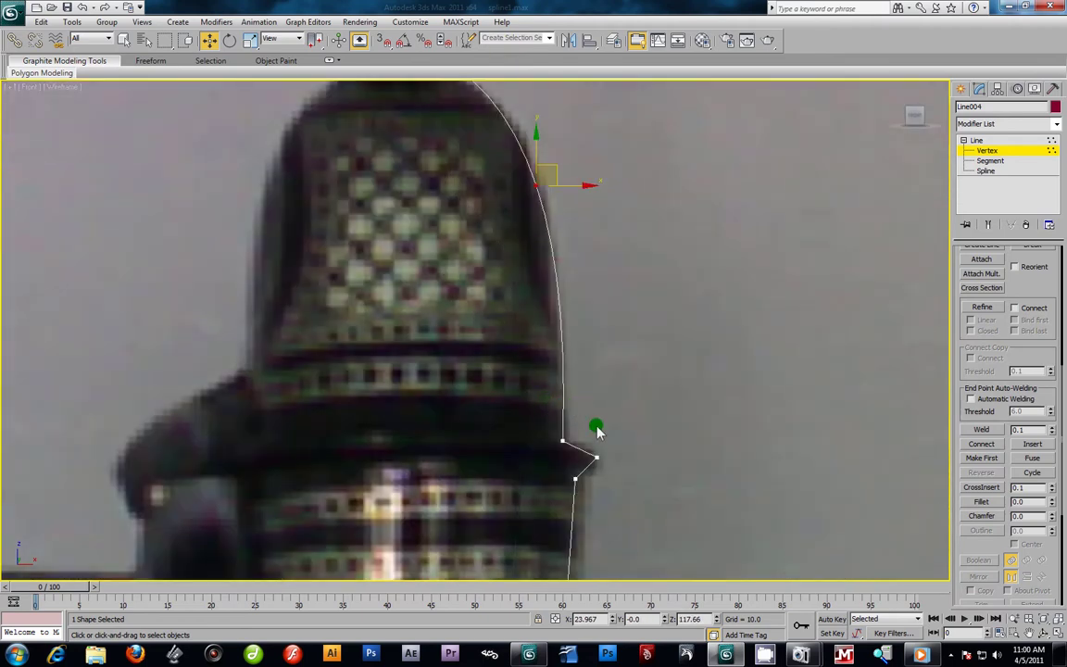
scroll(569, 407, "up", 2)
left_click(553, 404)
left_click_drag(1050, 501, 1050, 500)
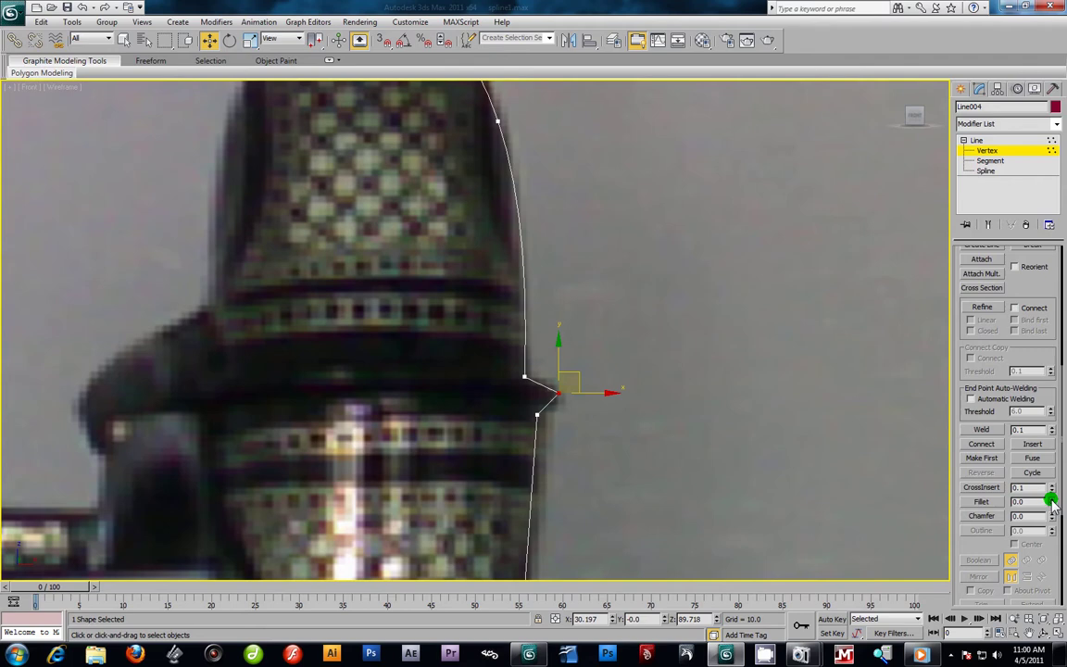
Step: Move the vertex just above the lid's rim horizontally onto the photo's contour
scroll(563, 363, "up", 2)
left_click_drag(570, 445, 613, 432)
mouse_move(497, 368)
left_mouse_down()
mouse_move(558, 411)
mouse_move(600, 398)
left_mouse_up()
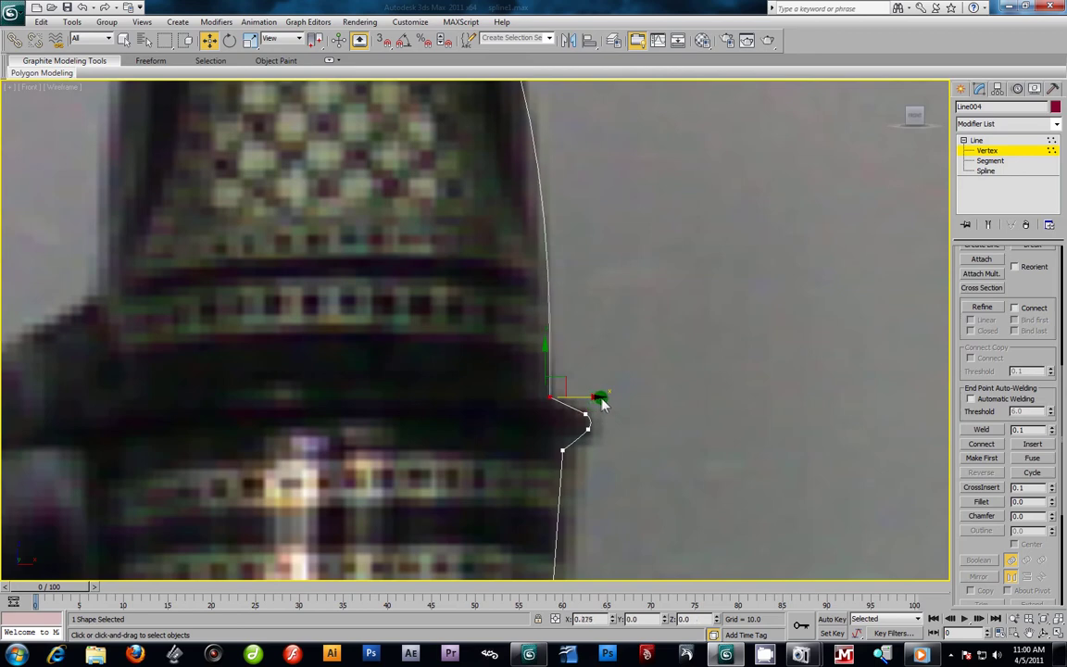
Step: Convert the outermost vertex of the neck's ring collar to Smooth
middle_click_drag(600, 419, 576, 336)
scroll(556, 385, "down", 2)
middle_click_drag(537, 435, 517, 321)
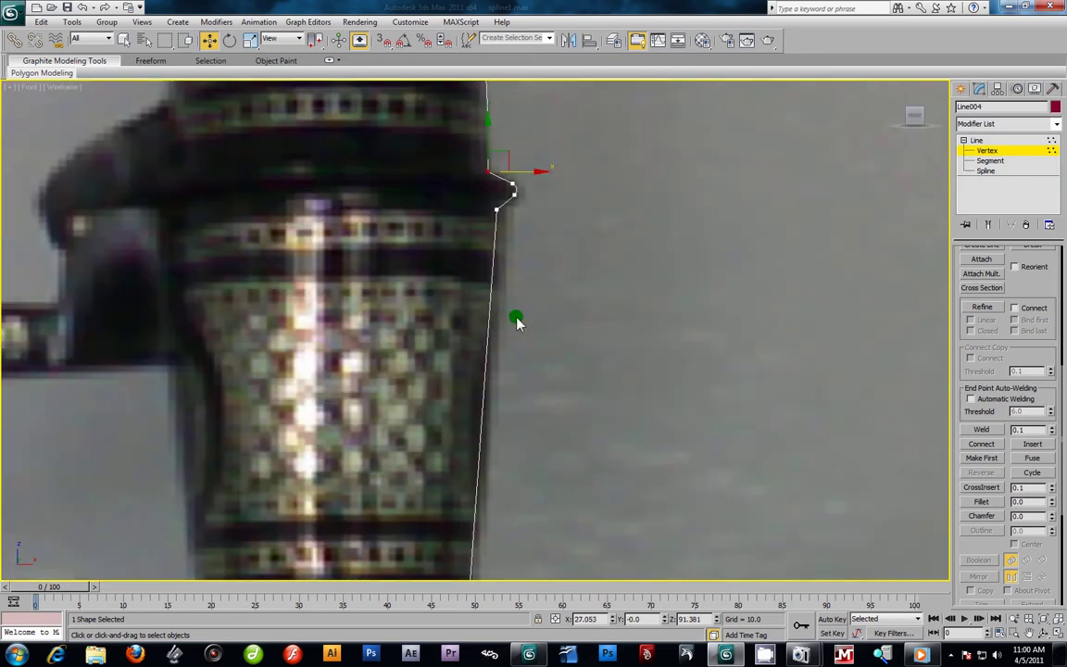
scroll(487, 429, "down", 2)
middle_click_drag(488, 429, 495, 376)
scroll(514, 426, "up", 2)
left_click_drag(512, 426, 472, 447)
right_click(470, 442)
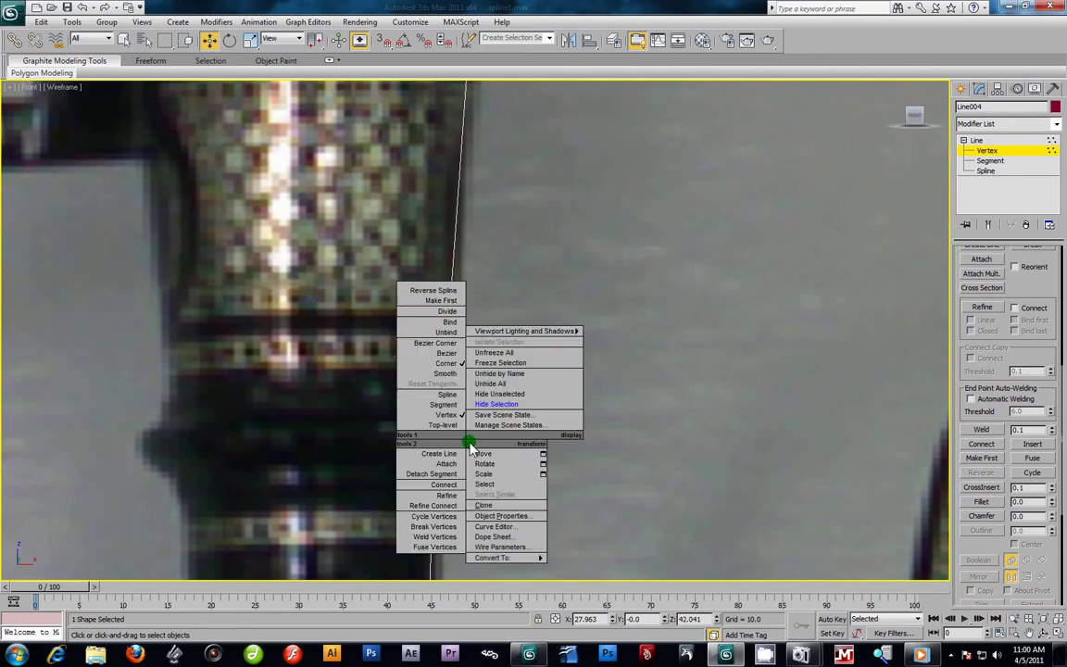
left_click(448, 373)
Step: Adjust the vertex above the ring collar, and convert the one below the bulge to Smooth and fit it to the contour
left_click_drag(394, 381, 470, 401)
middle_click_drag(476, 483, 480, 453)
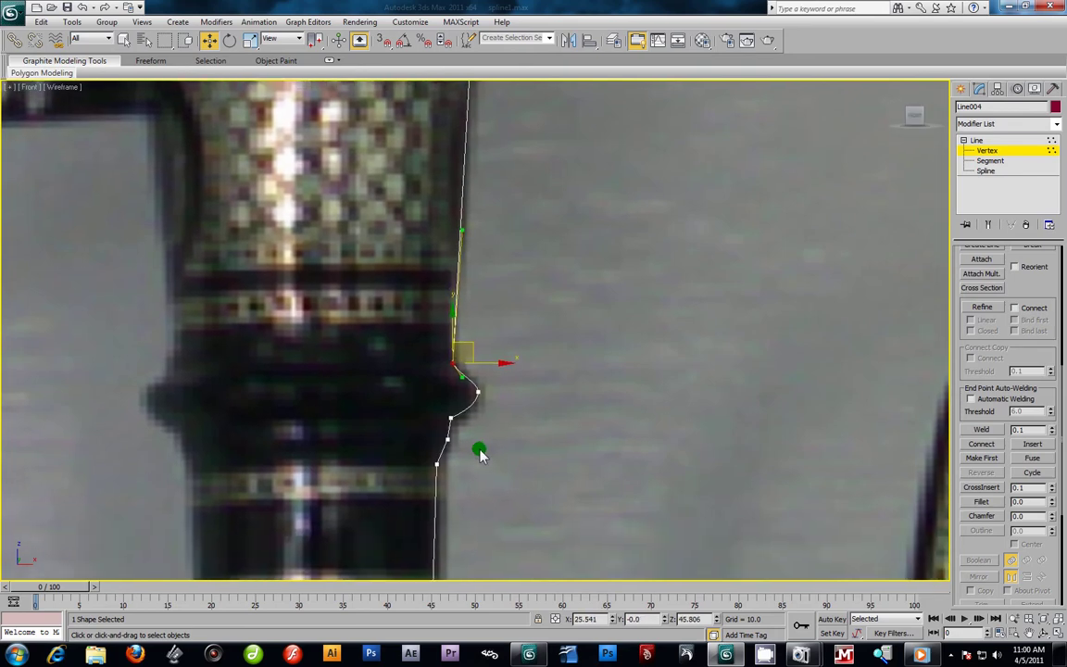
left_click_drag(471, 439, 445, 446)
right_click(451, 448)
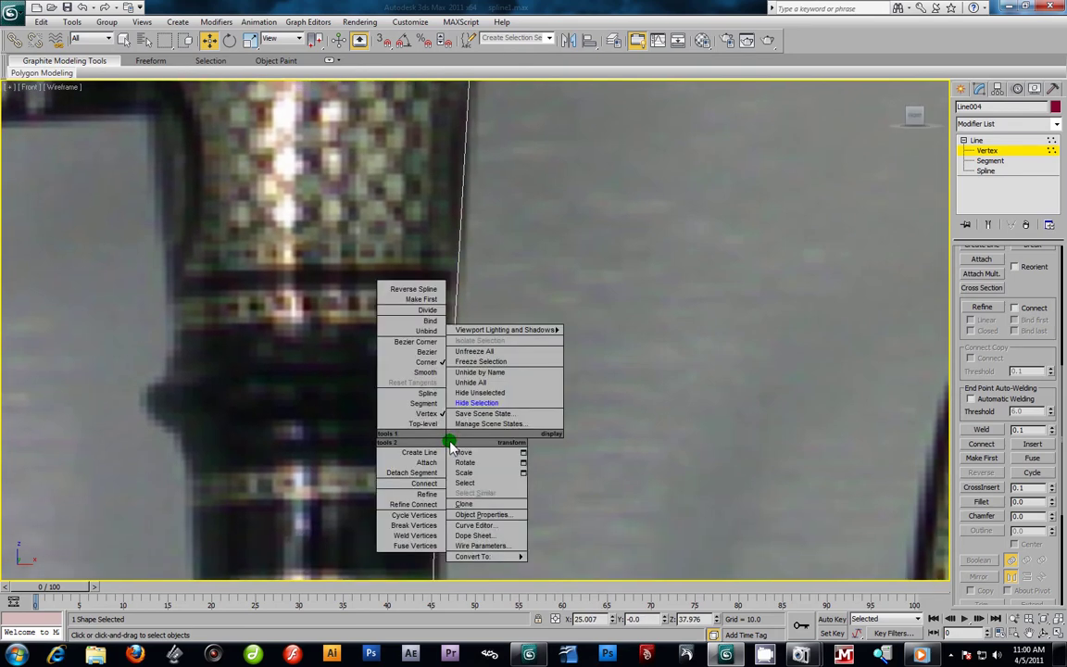
left_click(424, 369)
left_click_drag(470, 441, 470, 451)
Step: Convert the vertex partway down the ewer's neck to Smooth and move it up along the neck's edge
mouse_move(503, 489)
middle_mouse_down()
mouse_move(470, 373)
mouse_move(482, 261)
middle_mouse_up()
scroll(445, 350, "down", 2)
mouse_move(466, 505)
middle_mouse_down()
mouse_move(451, 279)
mouse_move(434, 285)
middle_mouse_up()
left_click(387, 350)
right_click(383, 349)
left_click(369, 281)
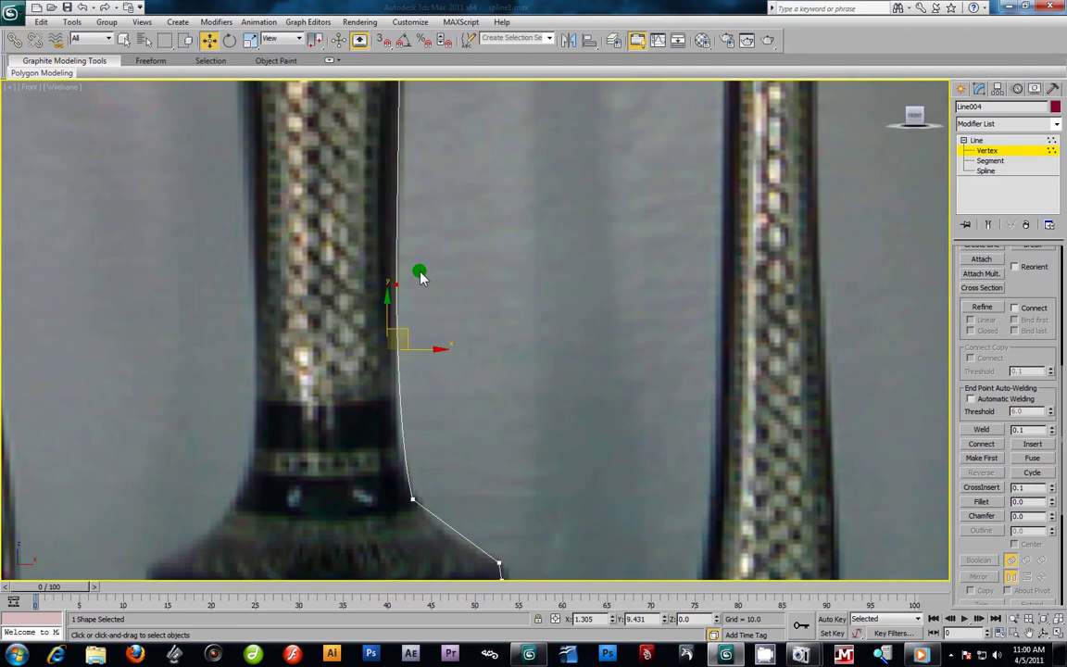
Step: Convert the vertex at the base of the neck to Smooth and shift it up and inward so the curve follows the flare
scroll(421, 276, "down", 3)
middle_click_drag(518, 443, 512, 422)
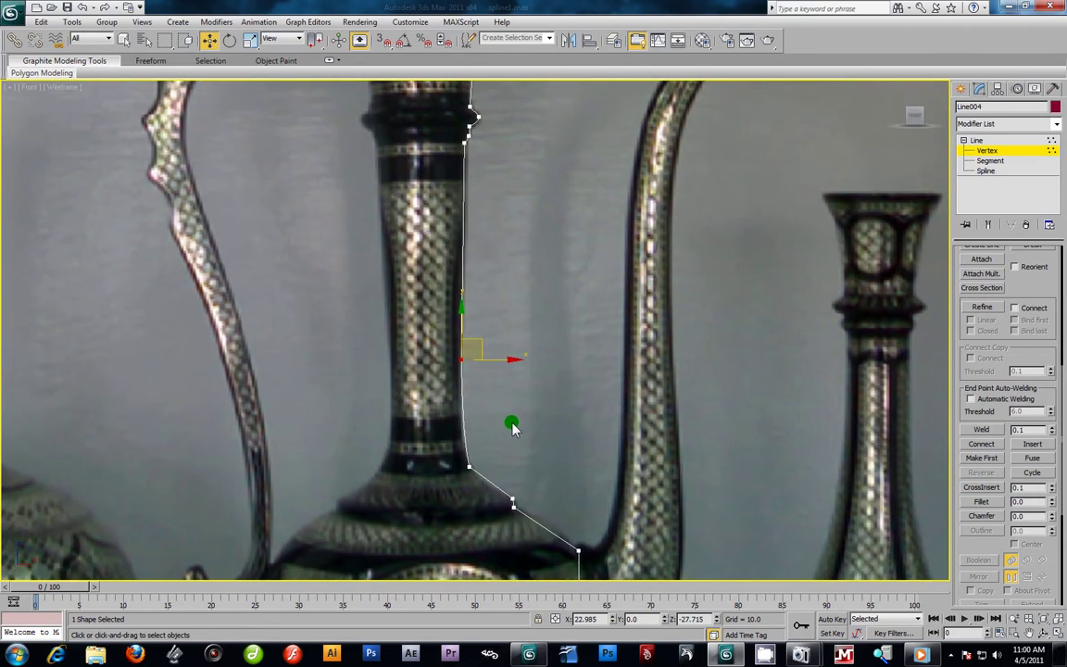
scroll(511, 426, "up", 3)
middle_click_drag(438, 370, 465, 367)
left_click_drag(488, 334, 487, 371)
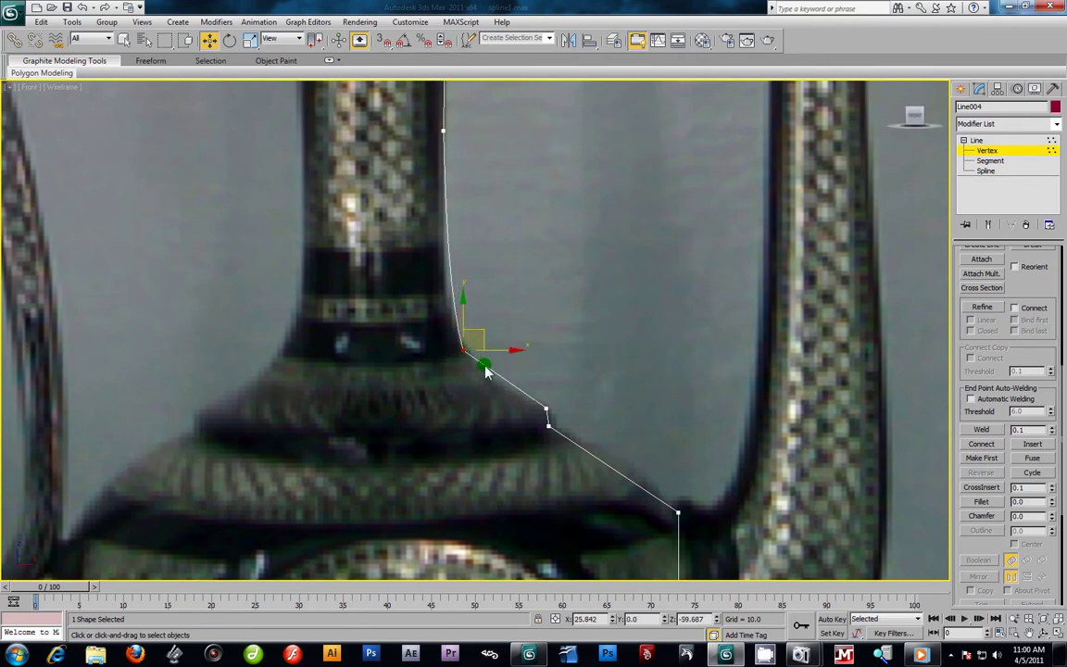
right_click(456, 337)
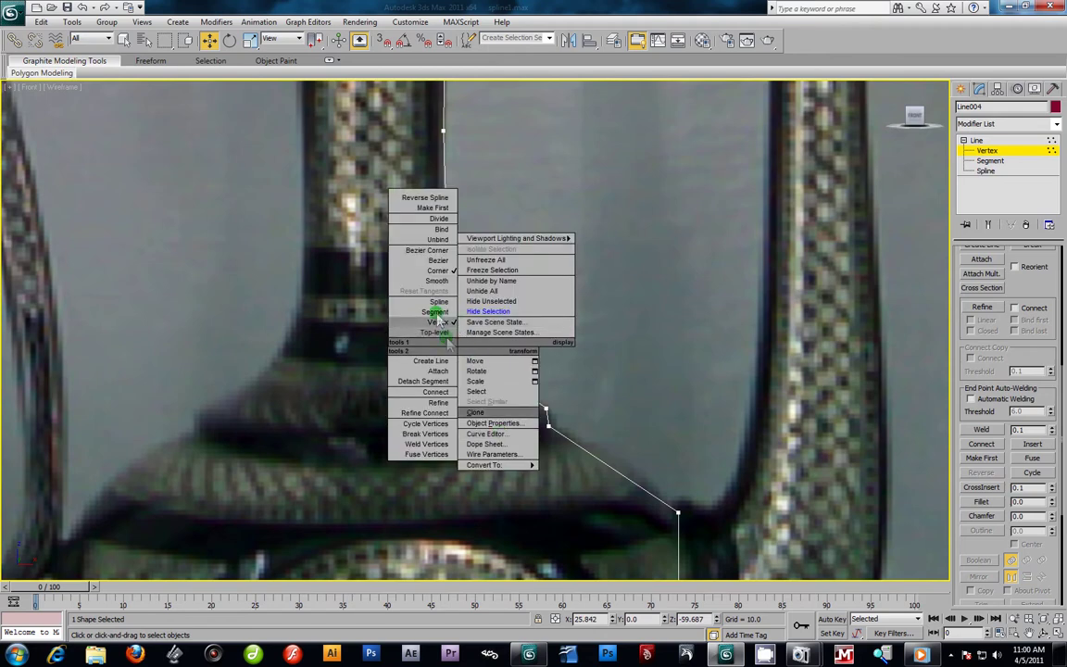
left_click(446, 289)
left_click_drag(447, 303, 563, 414)
Step: Try smoothing and moving the upper vertex of the ridge below the neck's flare, and undo both changes
scroll(504, 352, "up", 5)
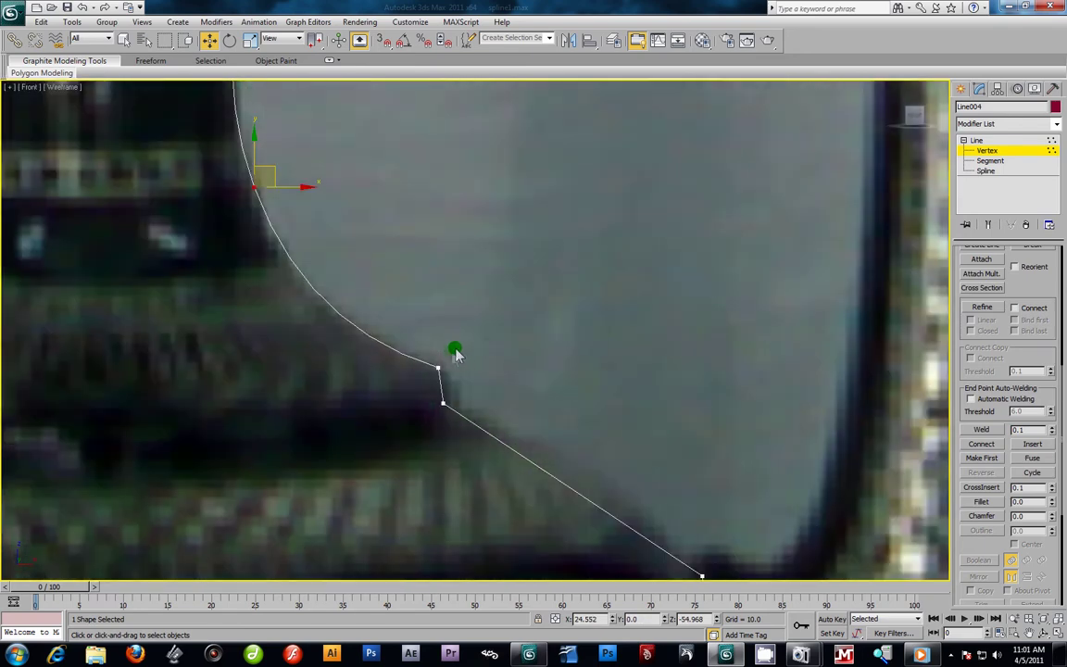
left_click(437, 367)
right_click(434, 362)
left_click(419, 296)
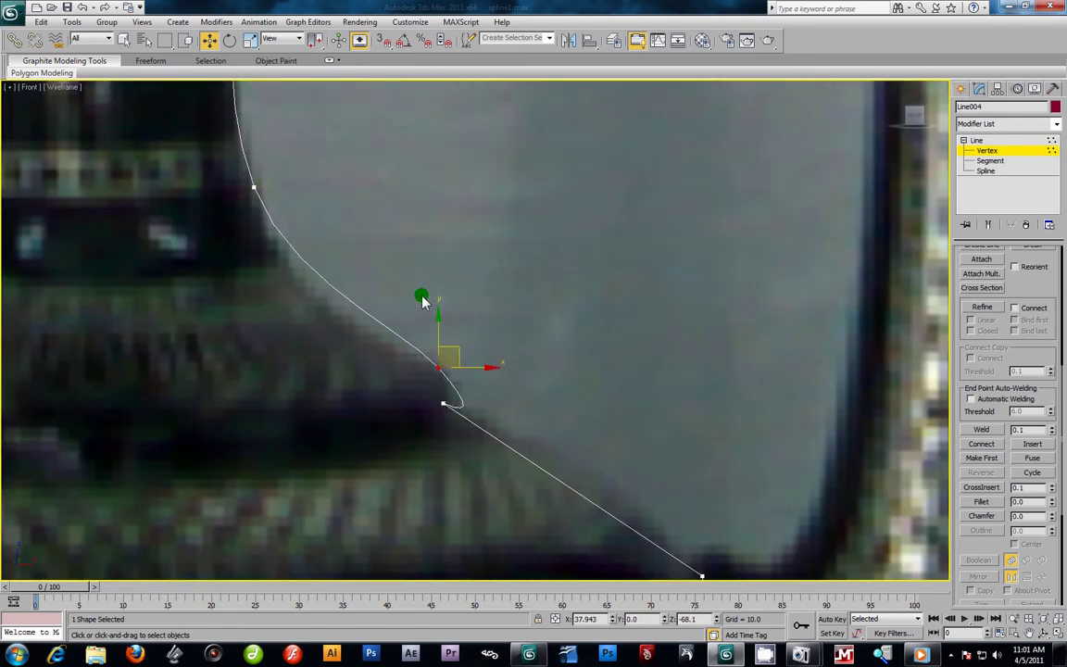
left_click_drag(460, 361, 420, 333)
key("ctrl+z")
key("ctrl+z")
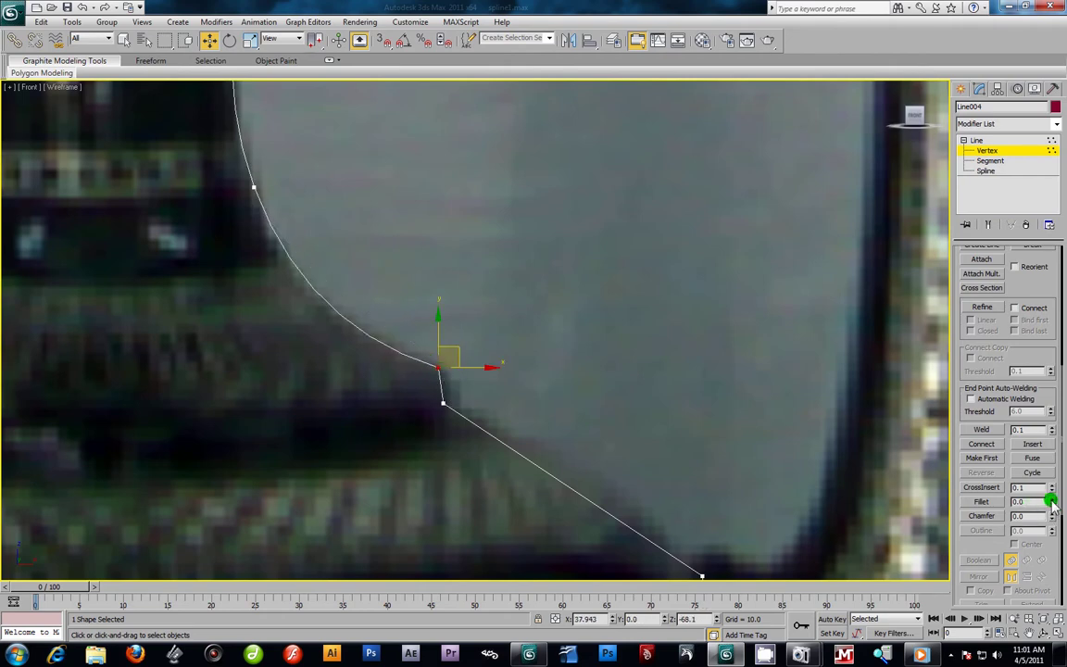
Step: Fillet the upper vertex of the ridge below the neck's flare by about 2.0 and select the ridge's vertices
left_click_drag(1052, 499, 1052, 500)
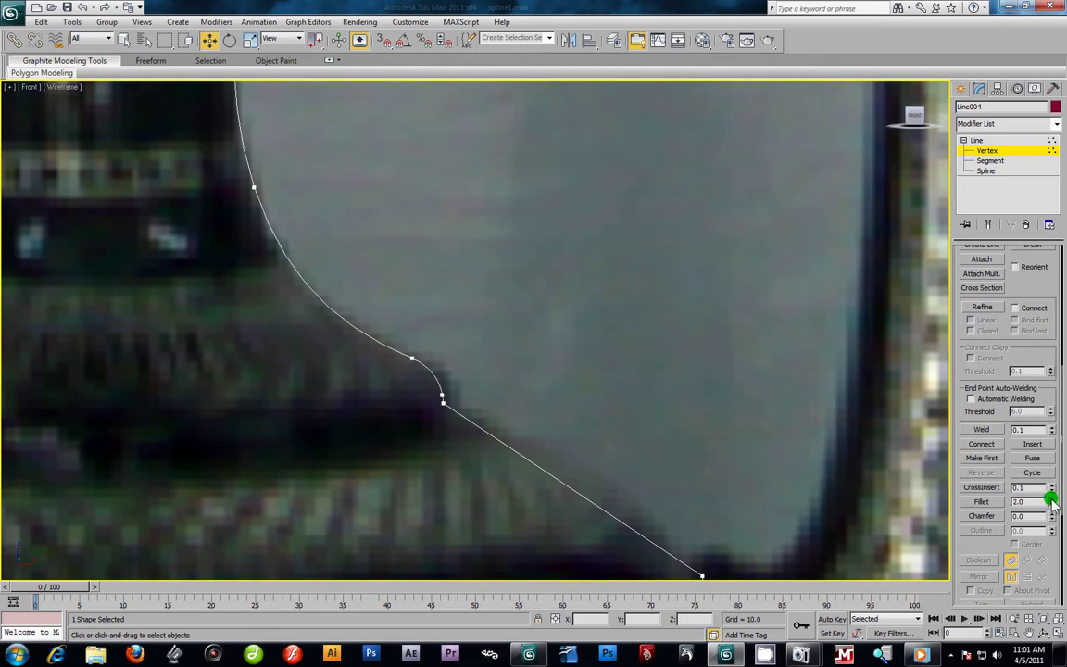
left_click_drag(397, 343, 470, 395)
Step: Convert the vertex at the top of the ewer's body, beside the spout's base, to Smooth
scroll(472, 396, "down", 4)
middle_click_drag(576, 370, 544, 255)
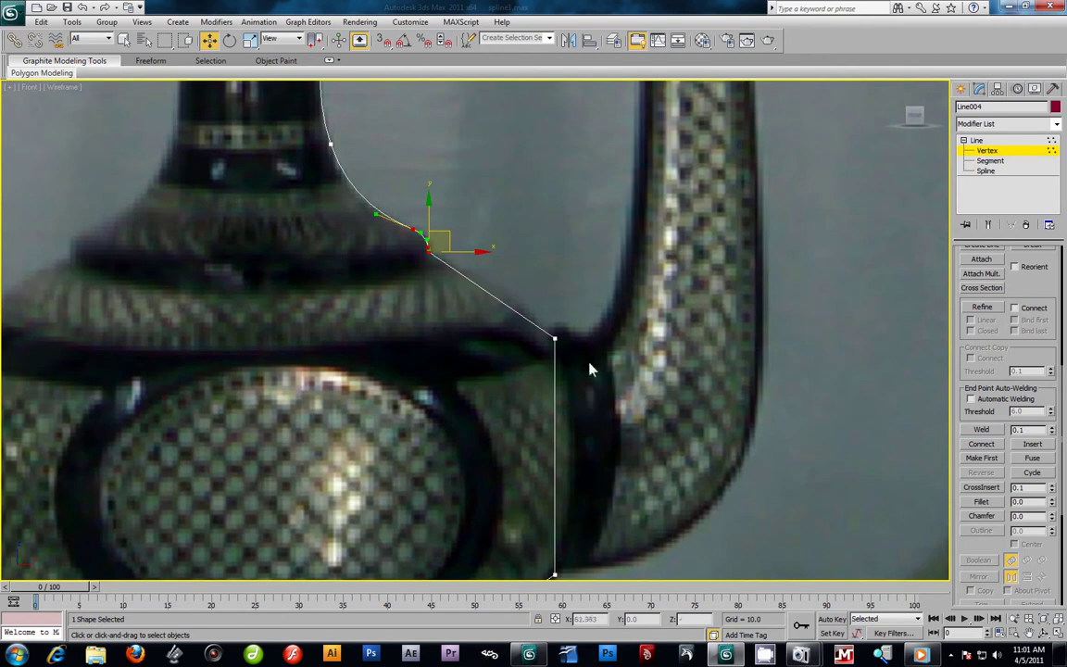
left_click(555, 339)
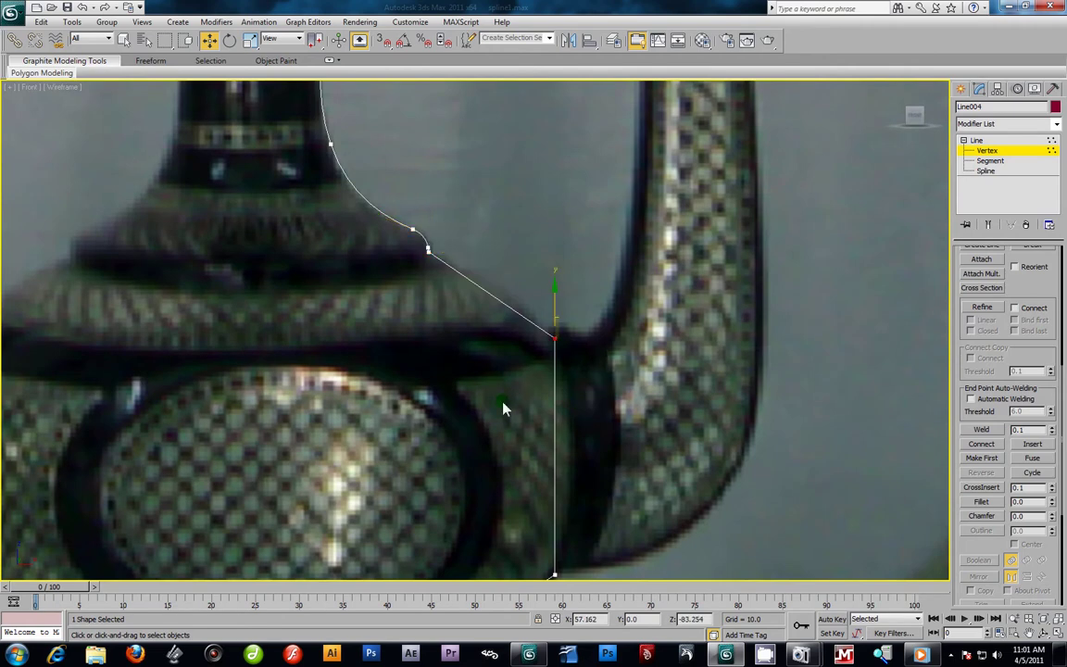
right_click(554, 340)
left_click(534, 267)
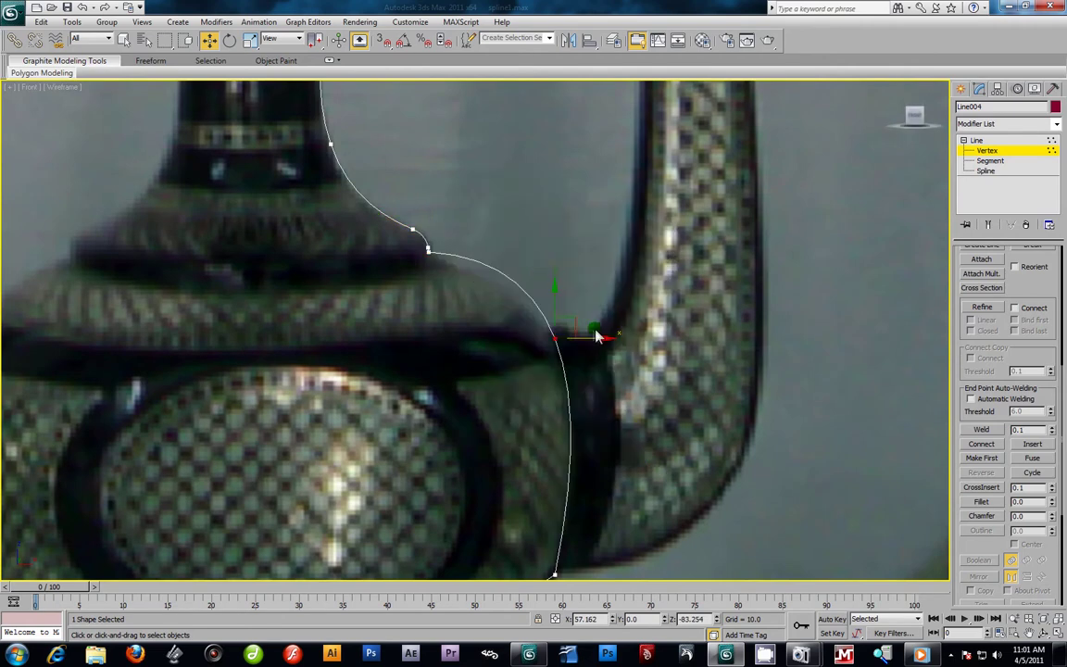
Step: Convert the vertex at the lower side of the ewer's body, beneath the spout's base, to Smooth and shift it slightly inward
middle_click_drag(630, 488, 602, 297)
left_click_drag(605, 299, 479, 374)
right_click(512, 350)
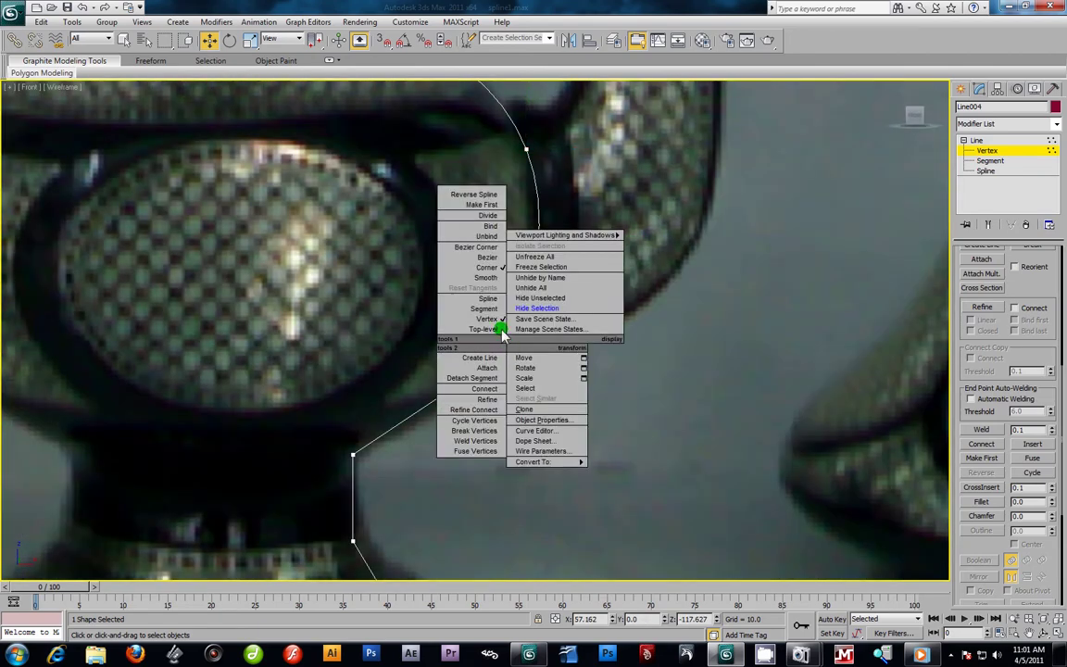
left_click(491, 274)
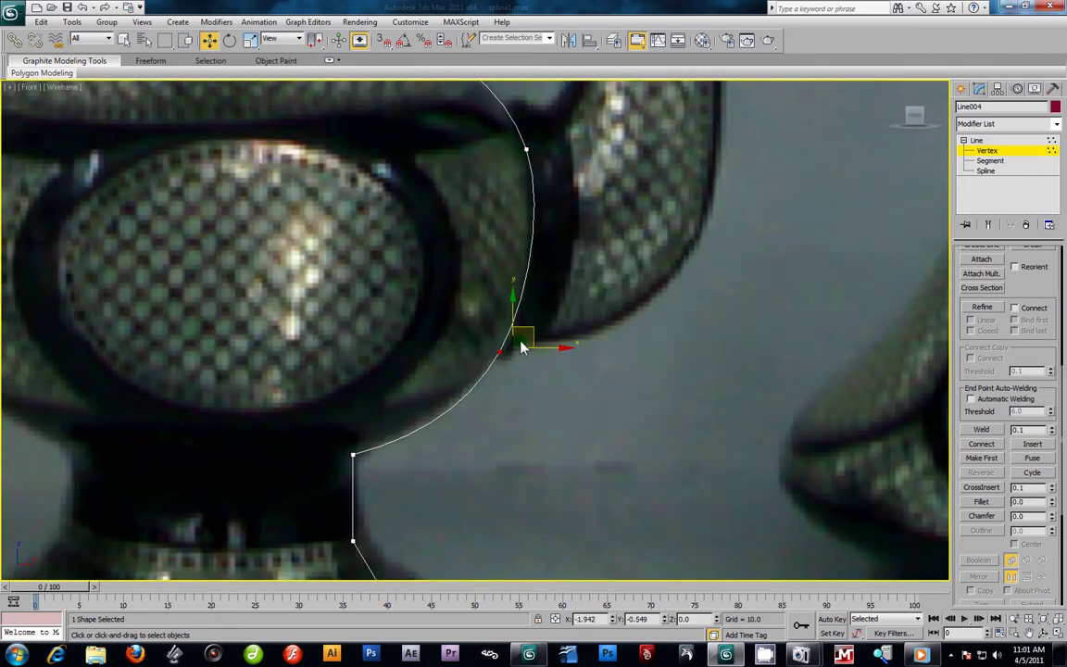
Step: Nudge the two vertices of the narrow stem beneath the body slightly outward to match the reference outline
middle_click_drag(348, 445, 361, 342)
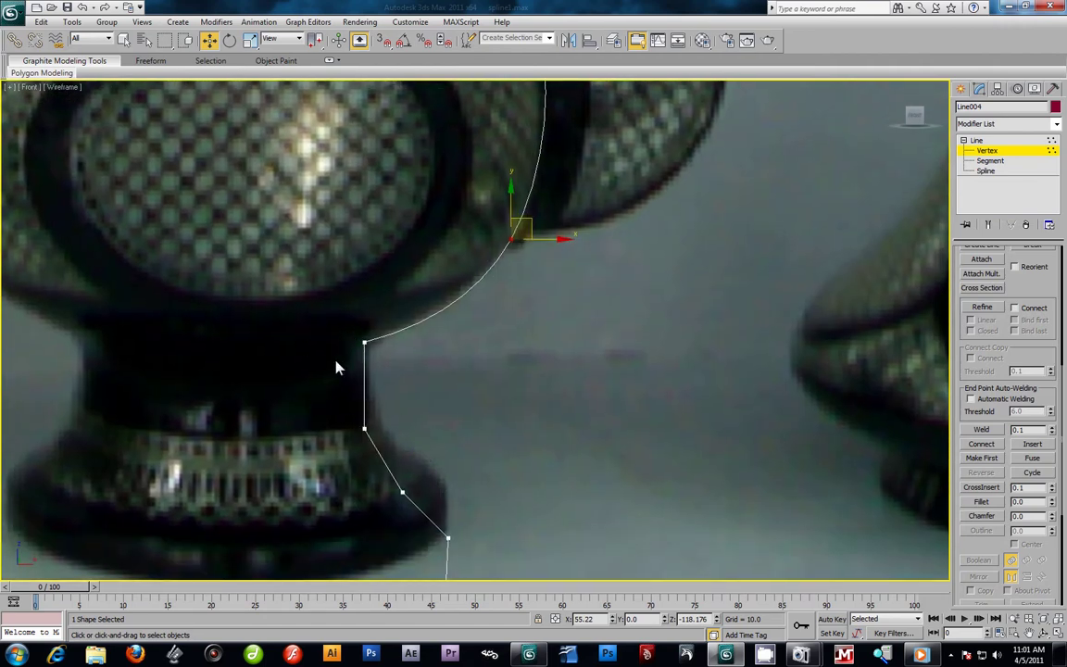
left_click(365, 344)
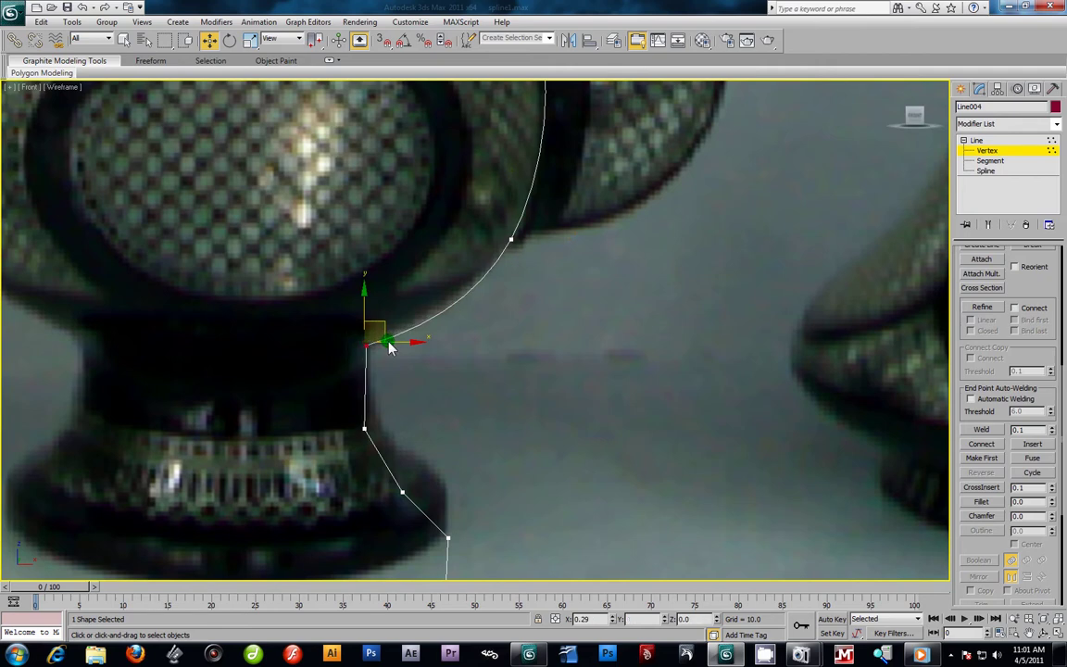
left_click(373, 433)
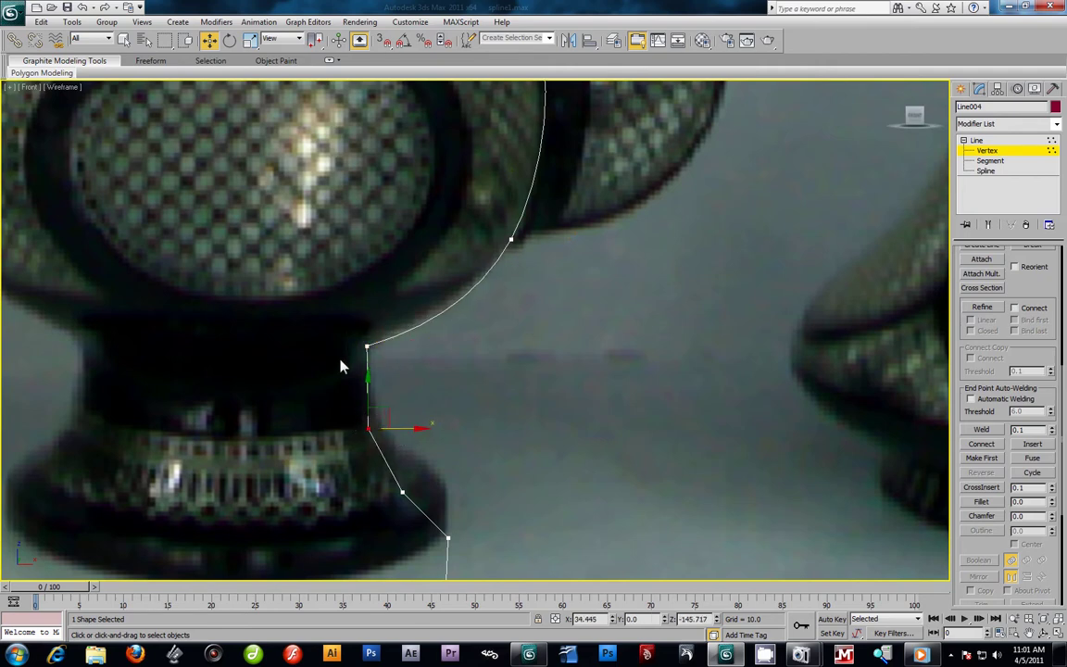
Step: Convert the vertex where the body meets the stem to Bezier Corner
left_click(368, 348)
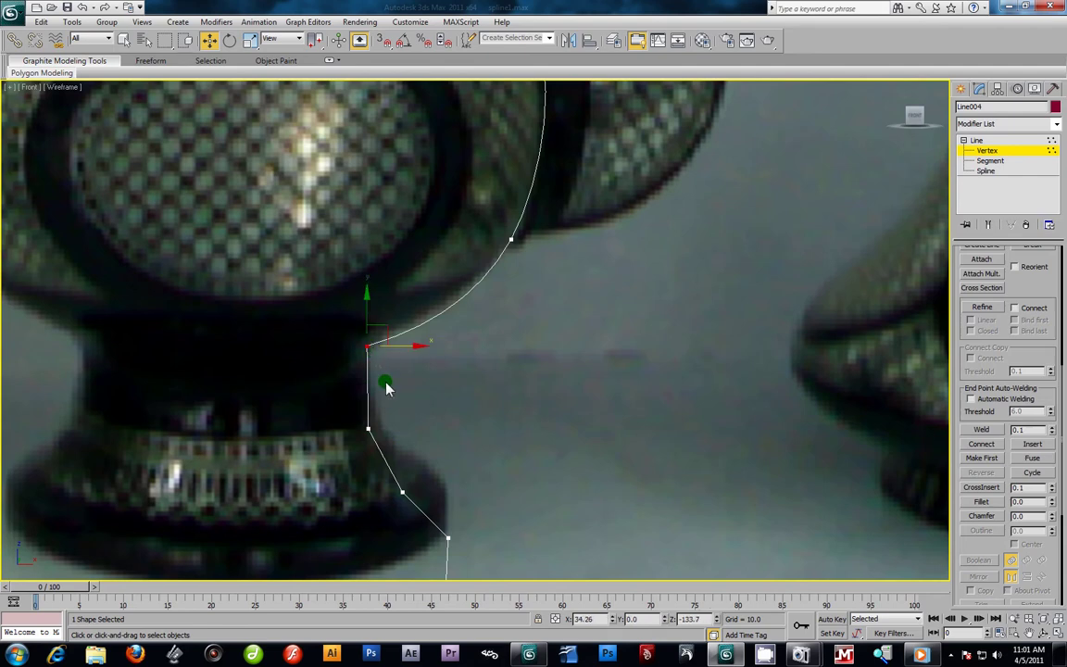
right_click(369, 353)
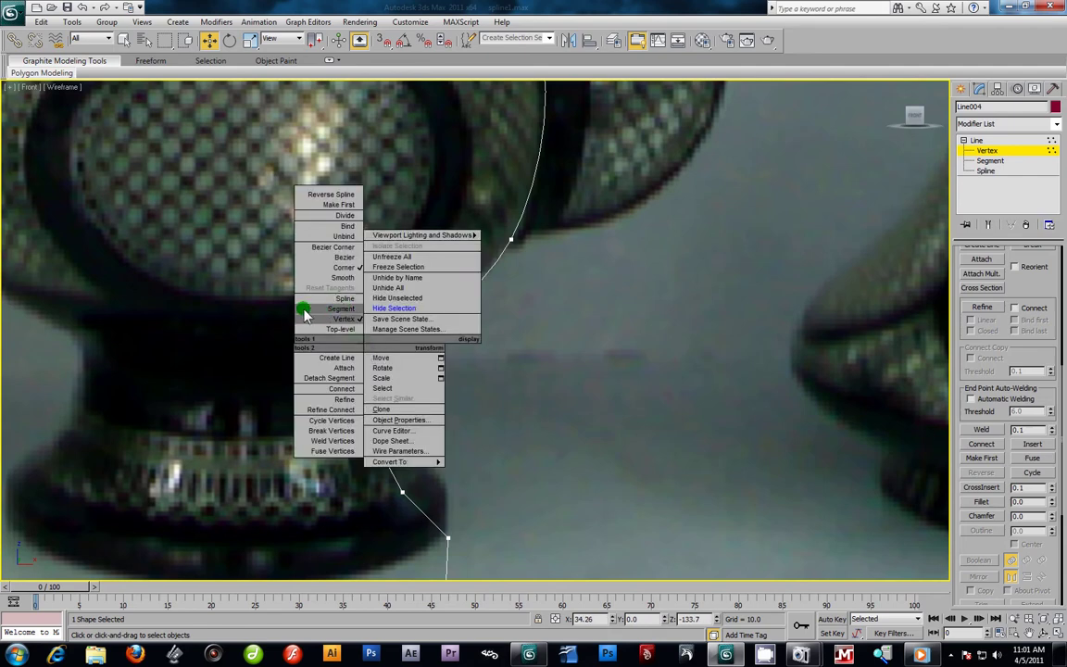
left_click(343, 256)
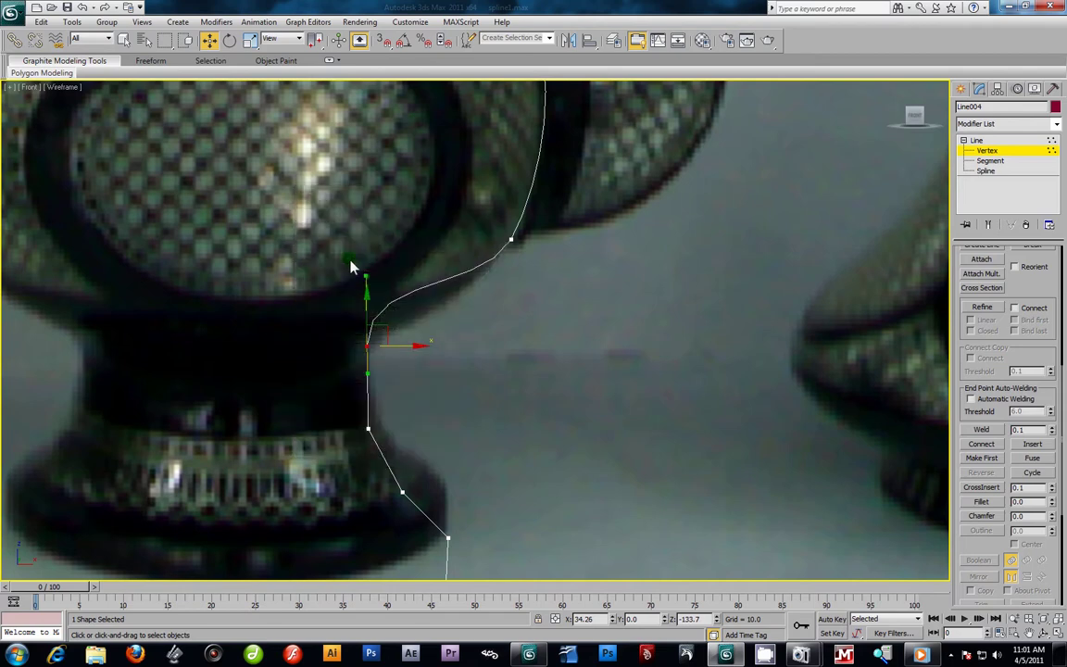
right_click(366, 349)
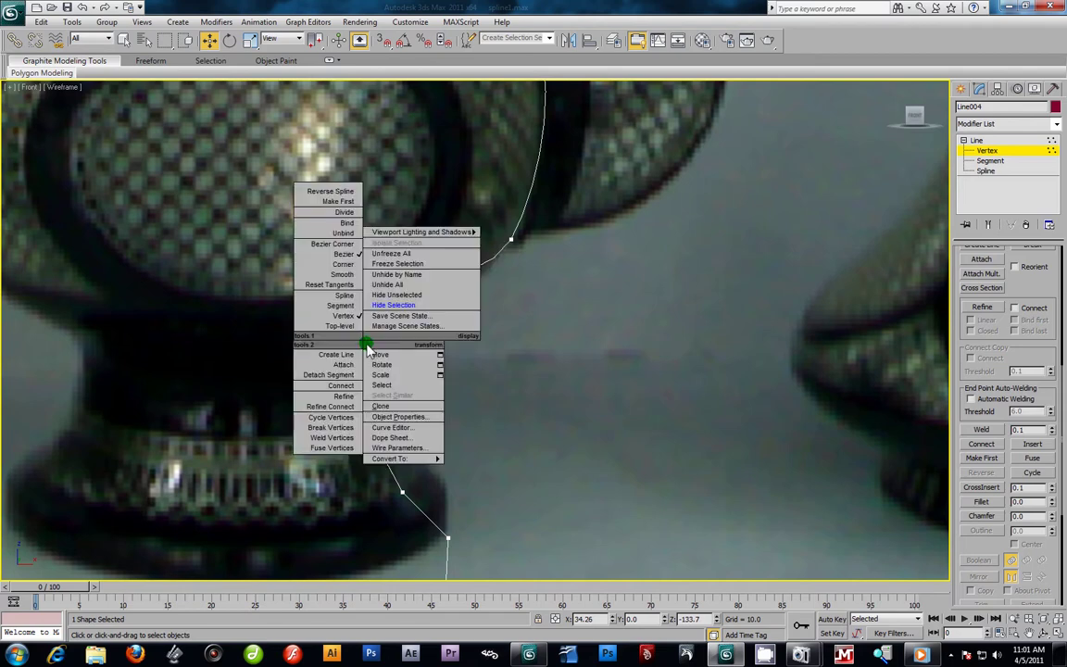
left_click(344, 258)
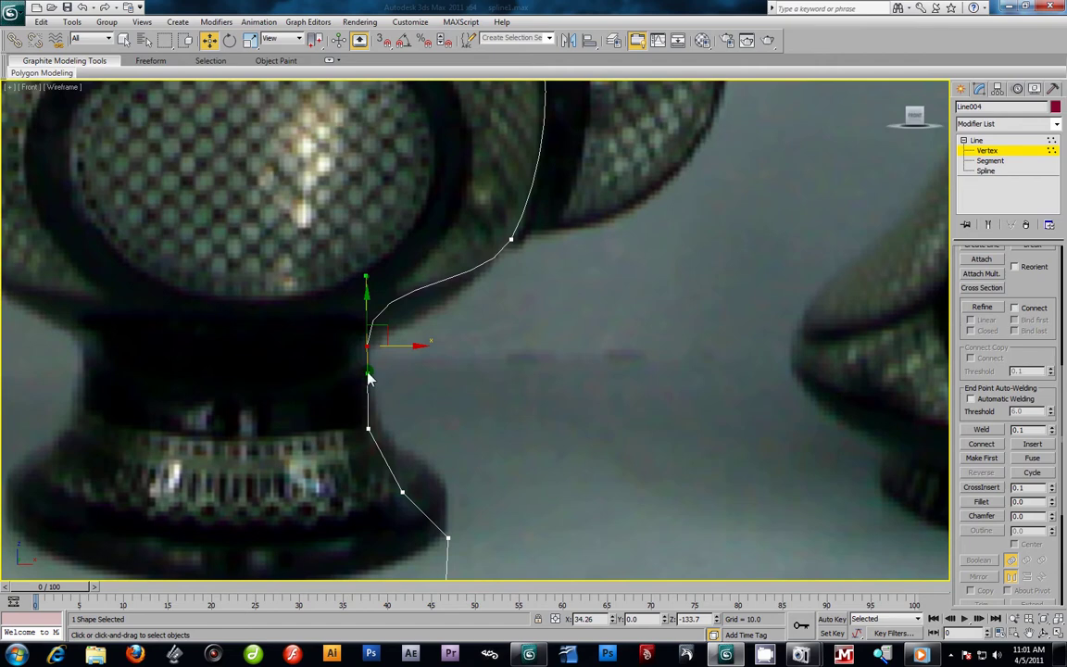
Step: Reshape the upper stem vertex's tangents to follow the body's underside and bow the stem outward, and fine-tune both stem vertices' positions
mouse_move(379, 376)
left_mouse_down()
mouse_move(388, 338)
mouse_move(379, 363)
left_mouse_up()
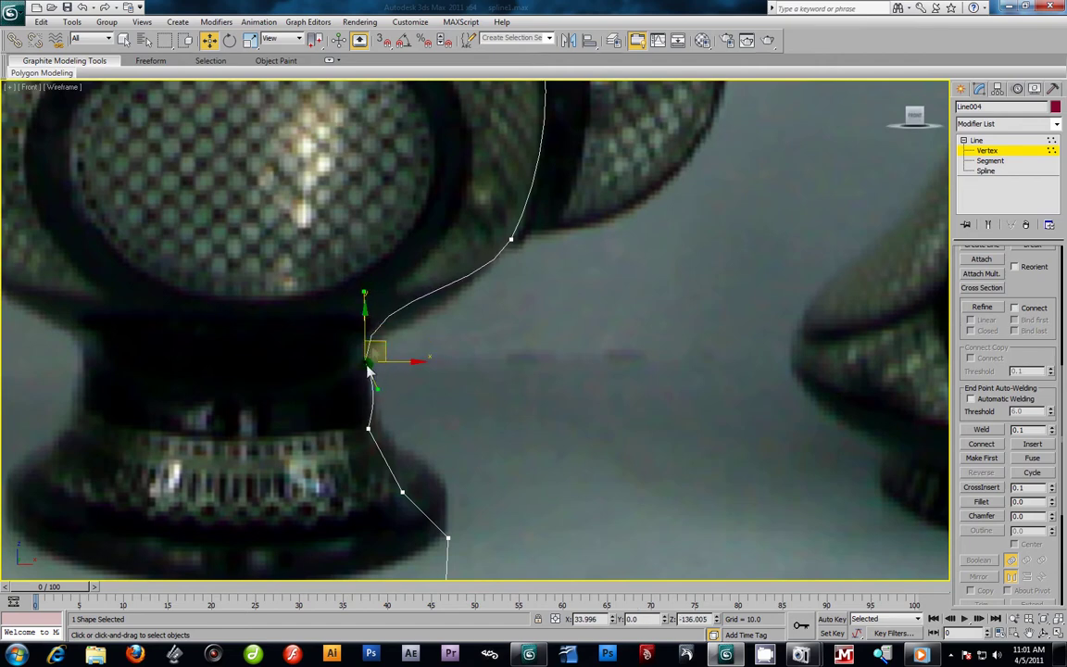
left_click_drag(365, 297, 403, 345)
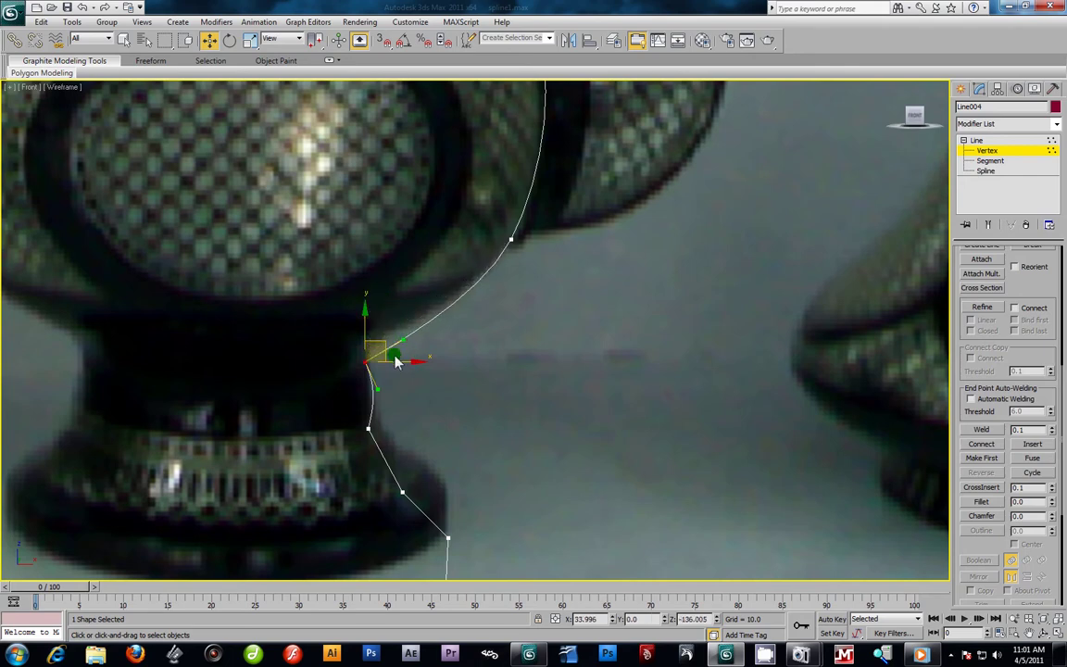
left_click(386, 368)
left_click(366, 361)
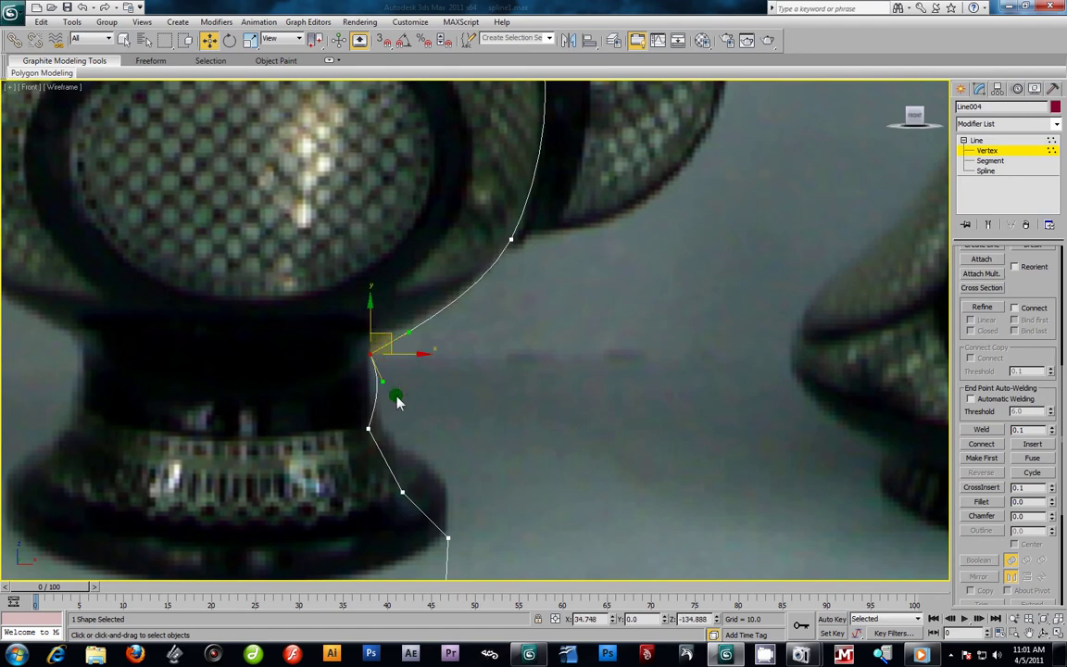
left_click(368, 428)
left_click_drag(343, 337, 384, 417)
left_click(428, 475)
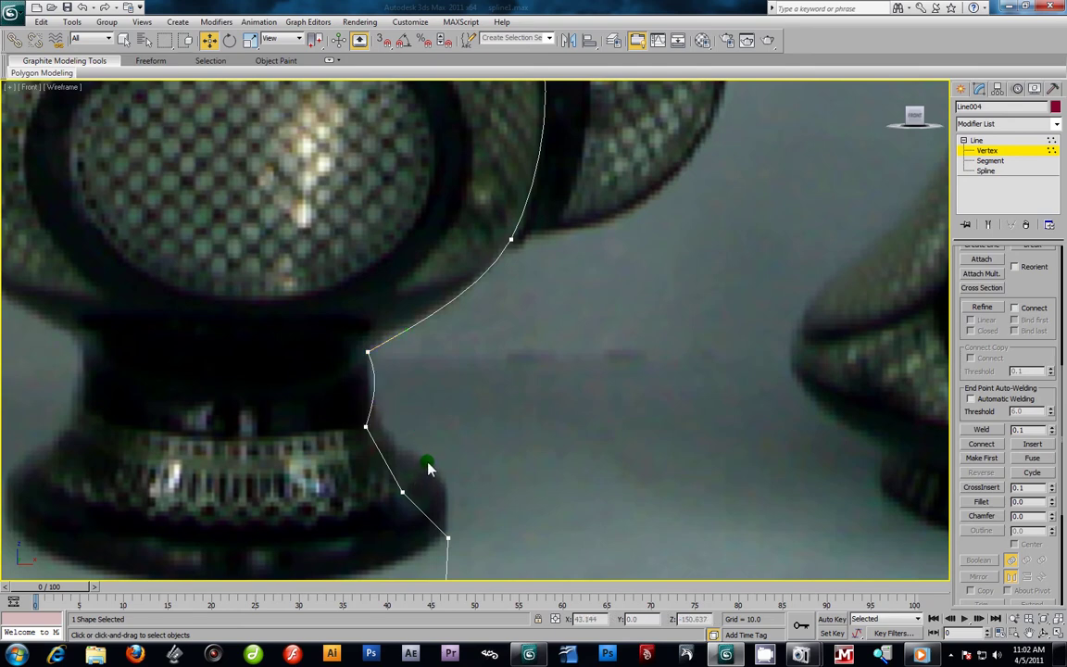
Step: Convert the vertex midway down the foot's flare to Bezier Corner and bend its upper tangent so the flare curves outward
left_click_drag(430, 461, 405, 505)
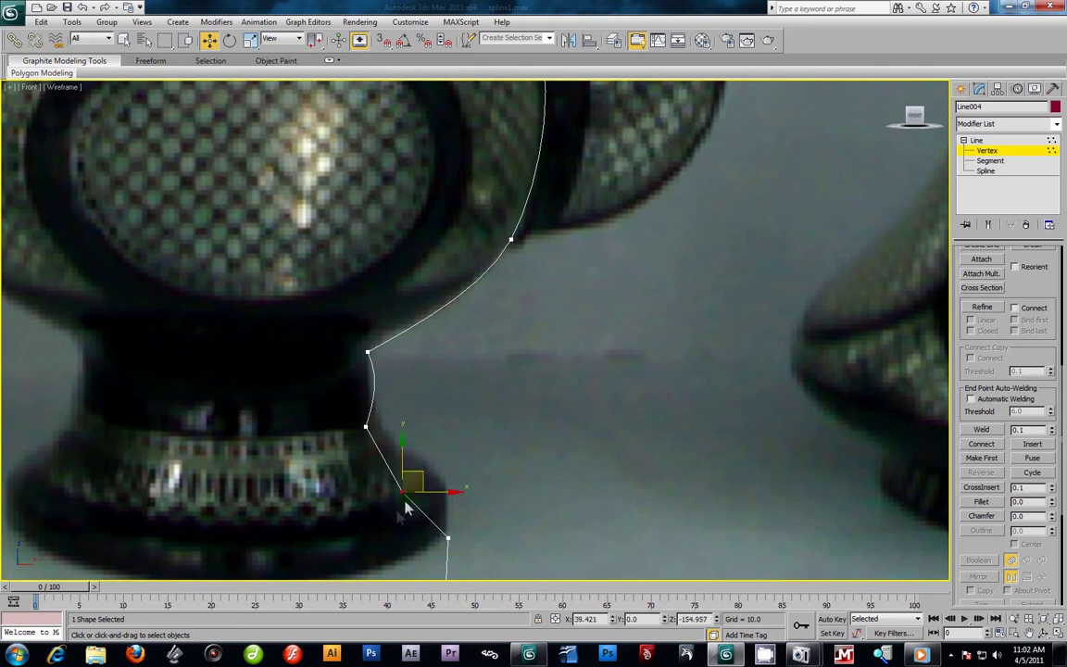
right_click(404, 500)
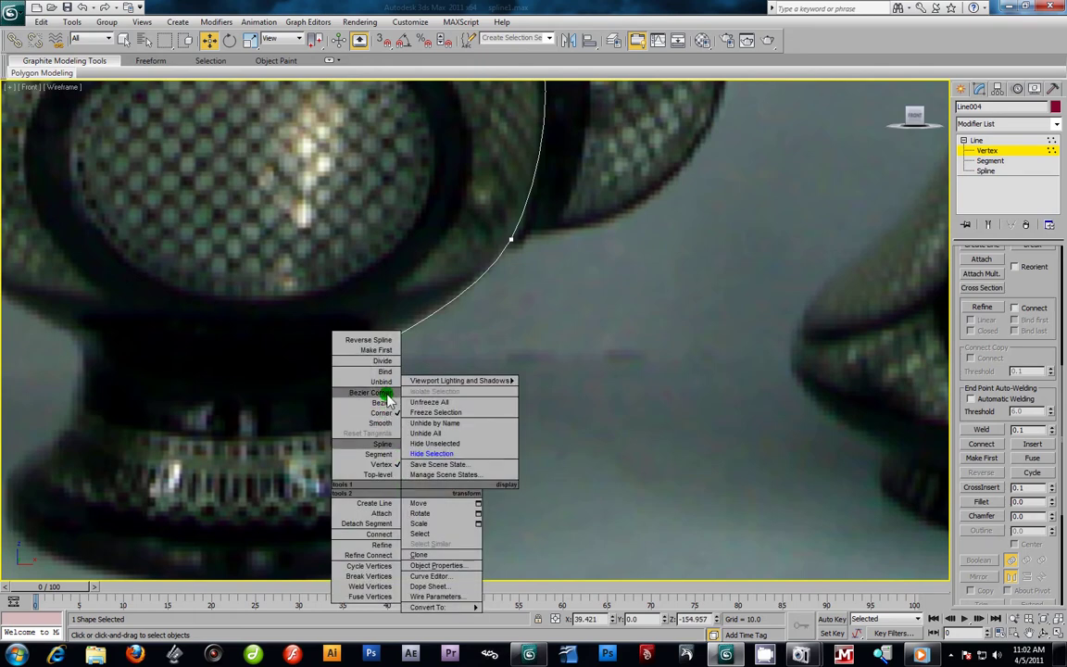
left_click(381, 393)
left_click_drag(392, 470, 399, 471)
middle_click_drag(440, 517, 418, 421)
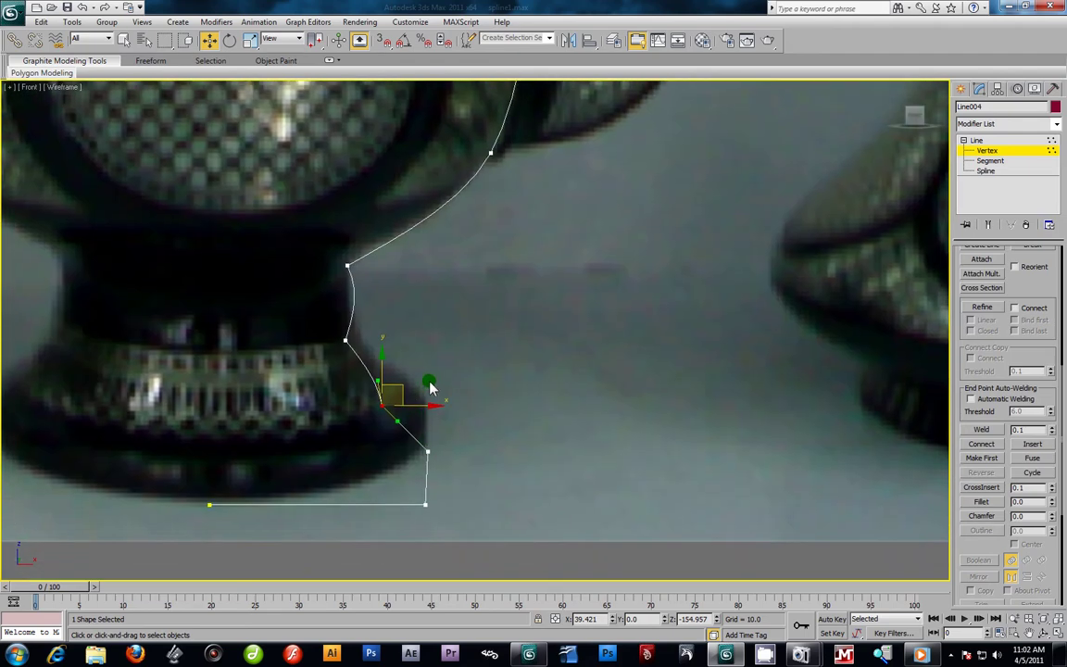
Step: Shift the foot's outer rim vertex slightly inward above the bottom corner and fillet the bottom corner vertex slightly
mouse_move(448, 436)
left_mouse_down()
mouse_move(383, 486)
mouse_move(461, 453)
left_mouse_up()
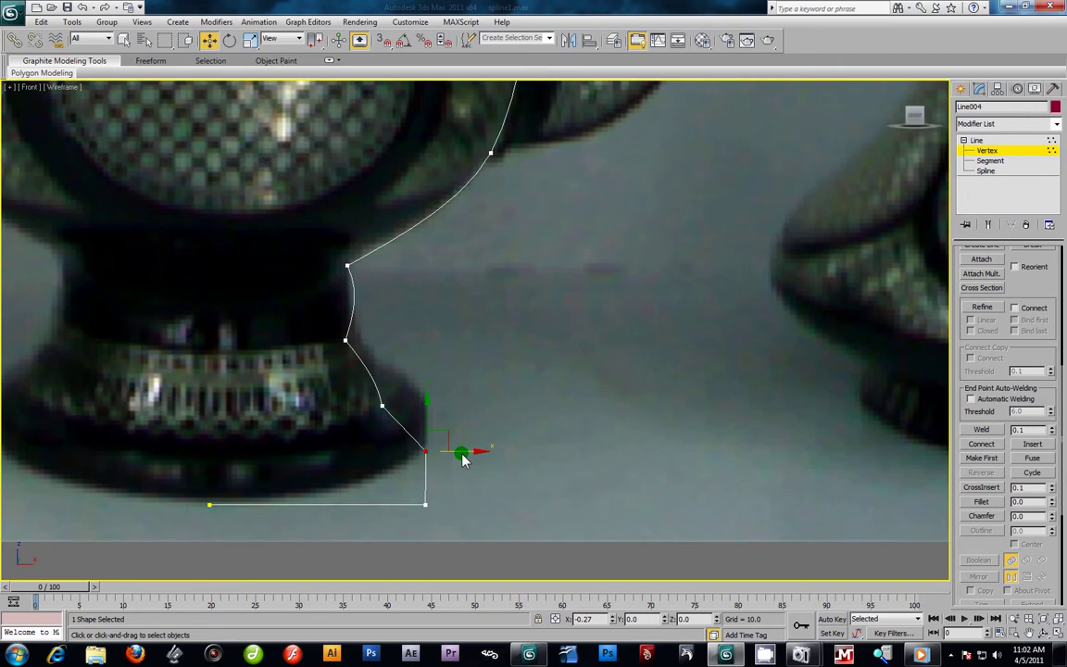
left_click_drag(461, 453, 461, 453)
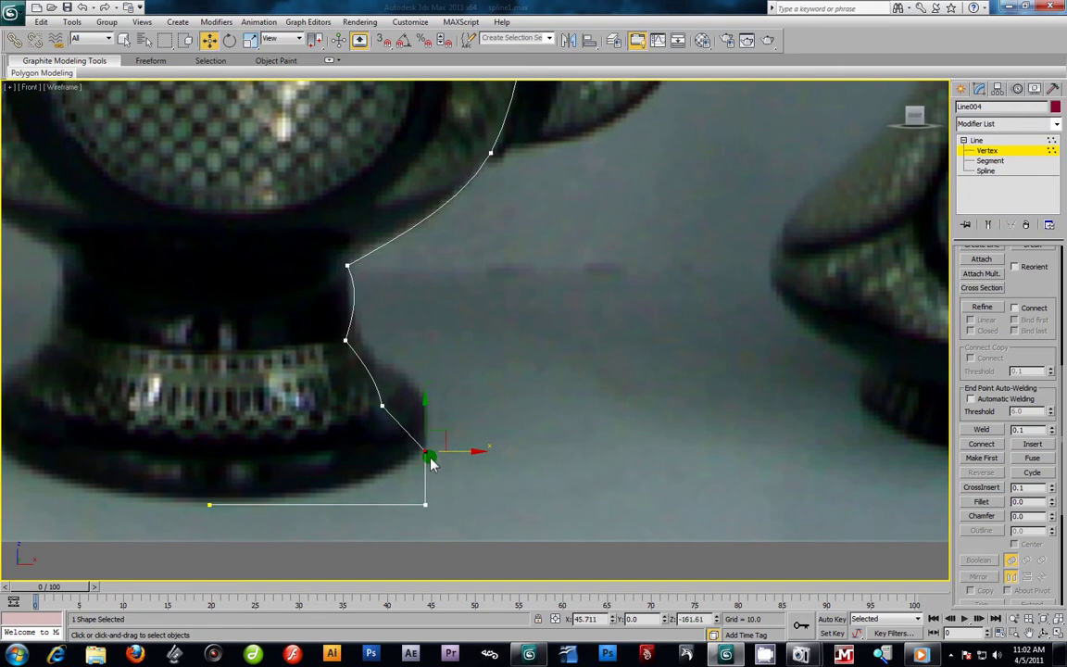
left_click_drag(378, 476, 460, 543)
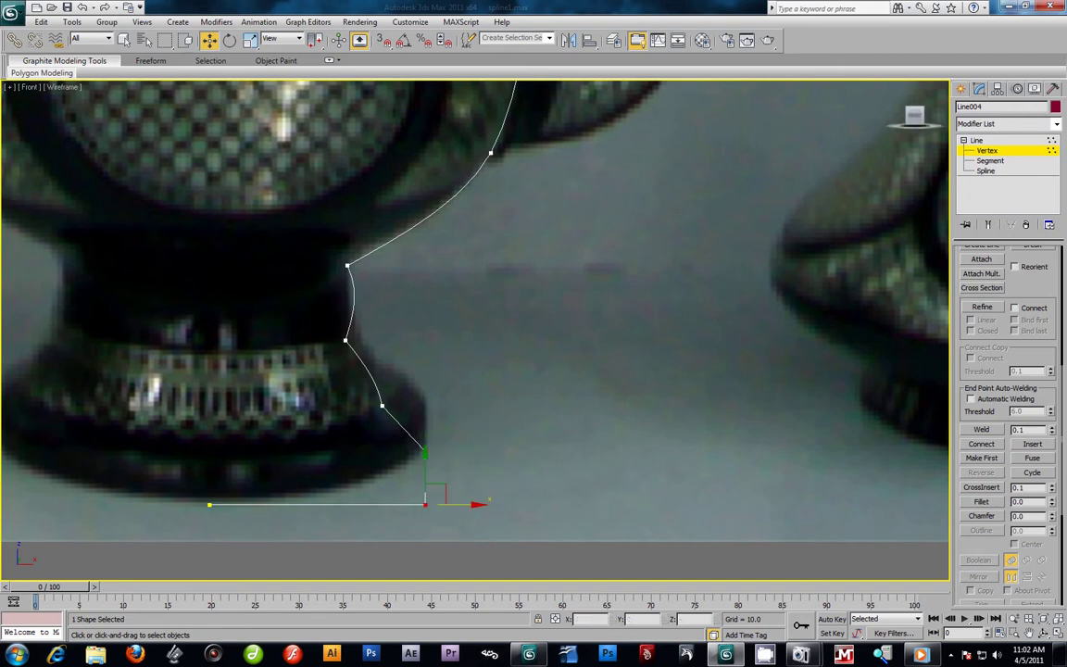
left_click_drag(1053, 499, 1052, 499)
Step: Leave vertex editing and change the profile spline's object colour to yellow-green
scroll(417, 370, "down", 5)
scroll(538, 296, "down", 6)
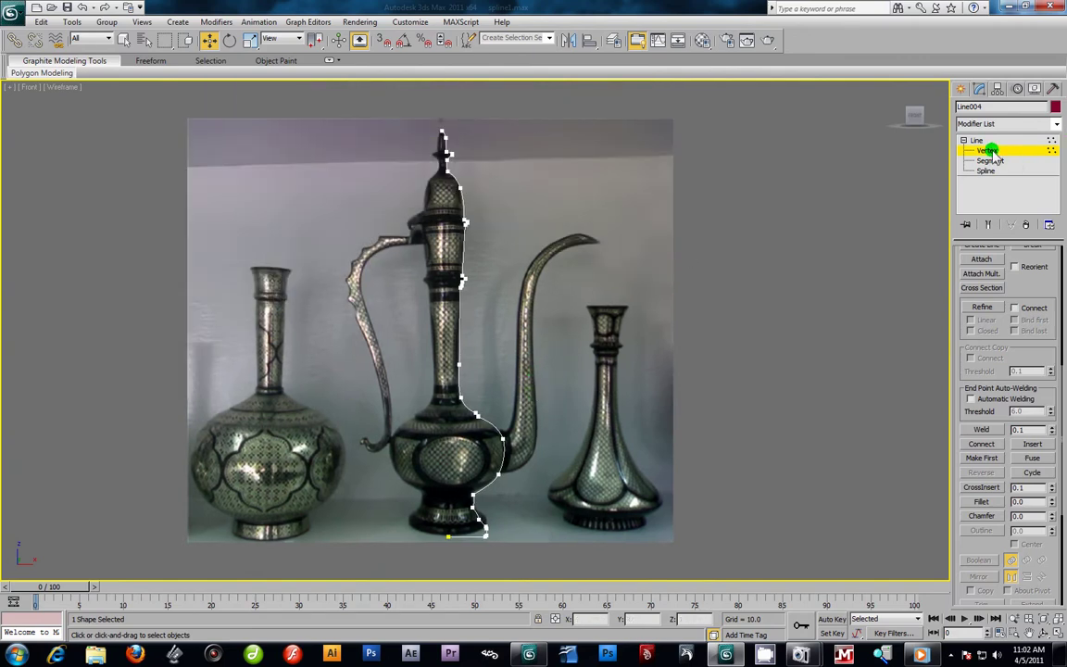
left_click(762, 166)
left_click(488, 429)
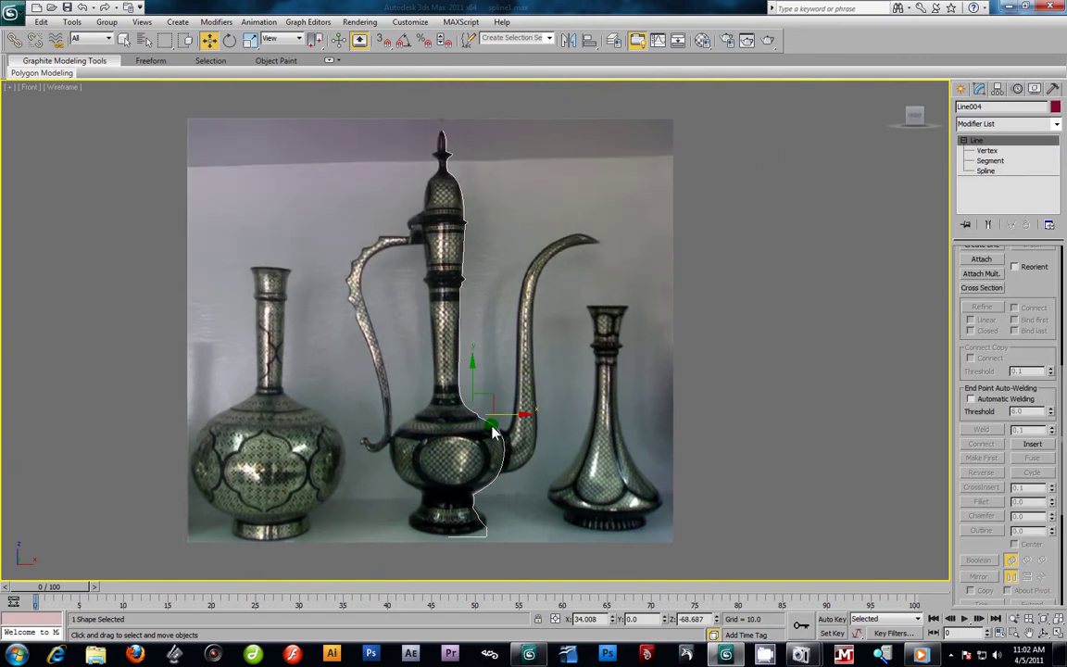
left_click(1054, 106)
left_click(477, 290)
left_click(595, 395)
left_click(734, 369)
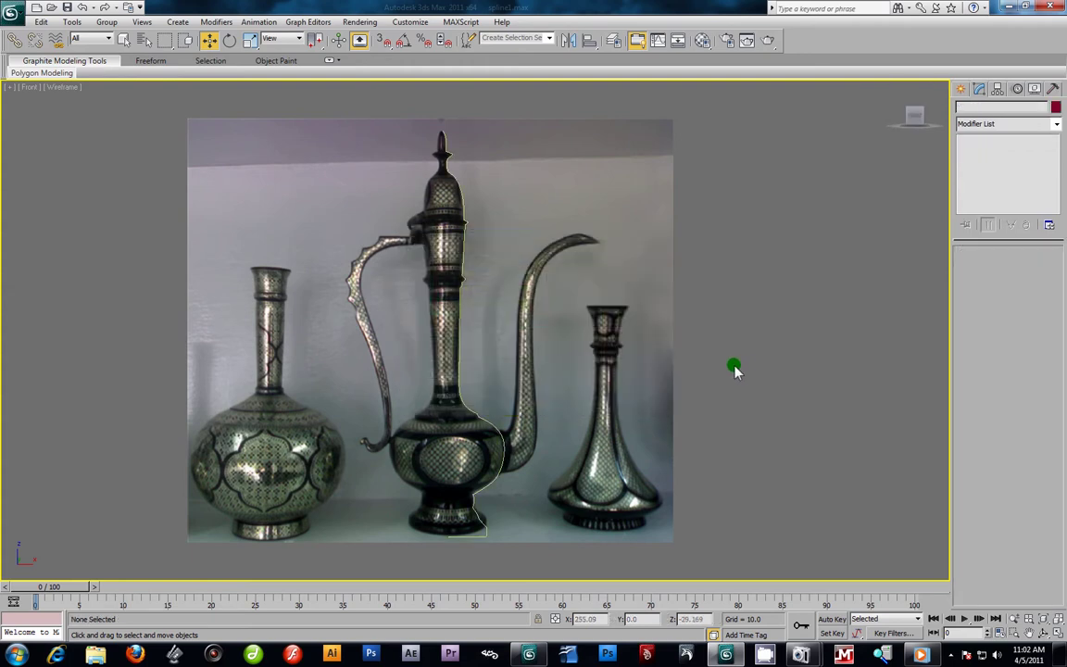
Step: Apply a Lathe modifier to the ewer's profile spline
left_click(503, 455)
left_click(1055, 124)
left_click_drag(1056, 168, 1065, 469)
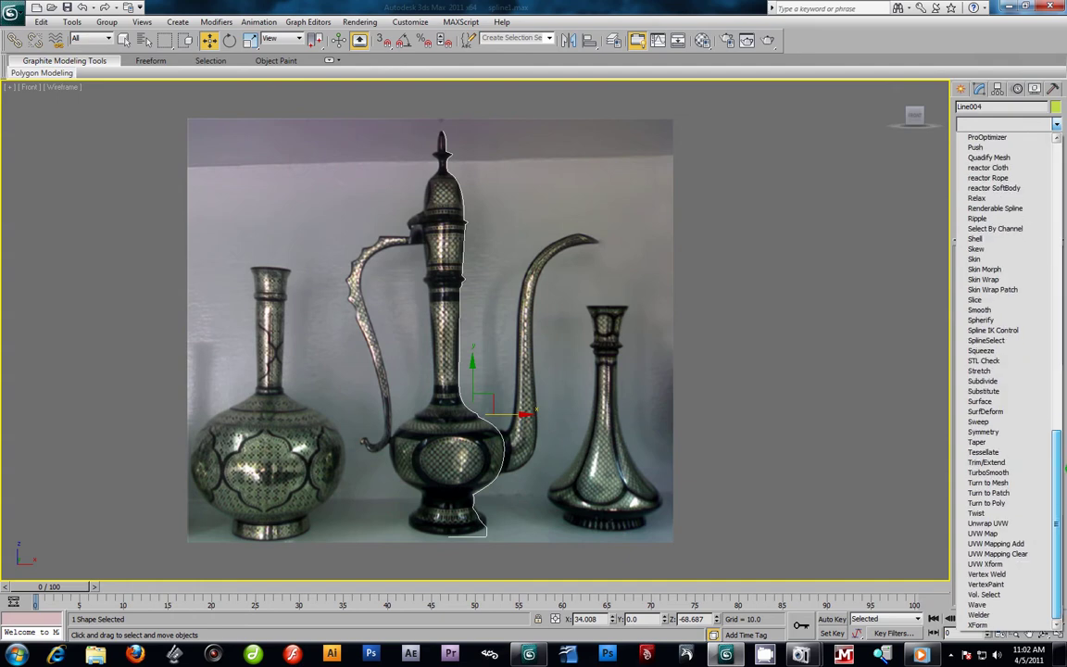
scroll(989, 204, "up", 10)
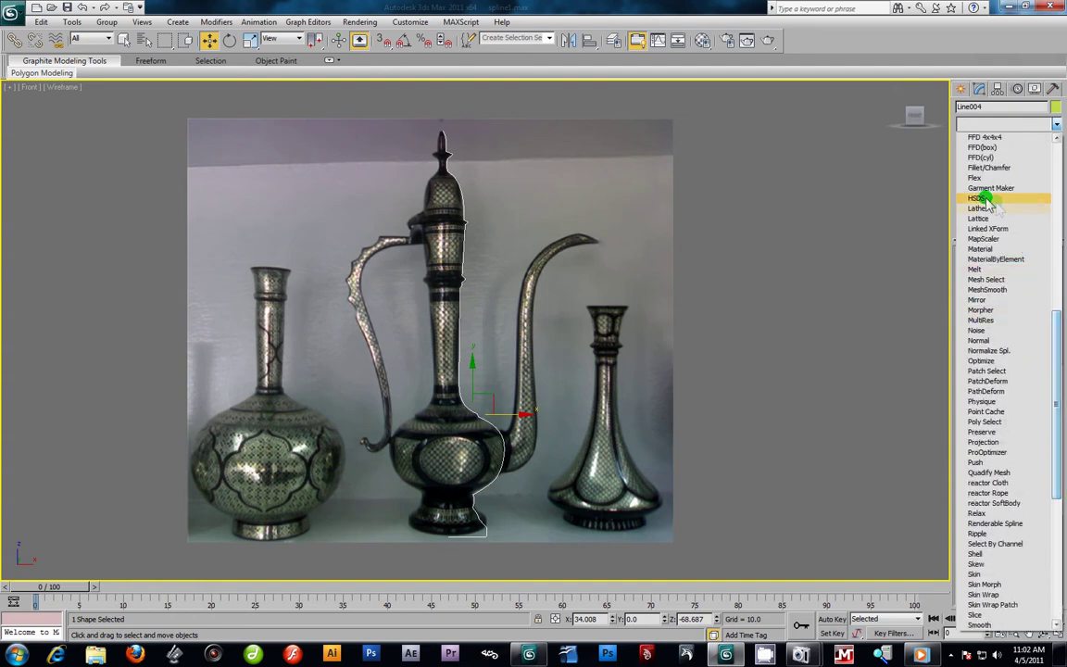
left_click(981, 207)
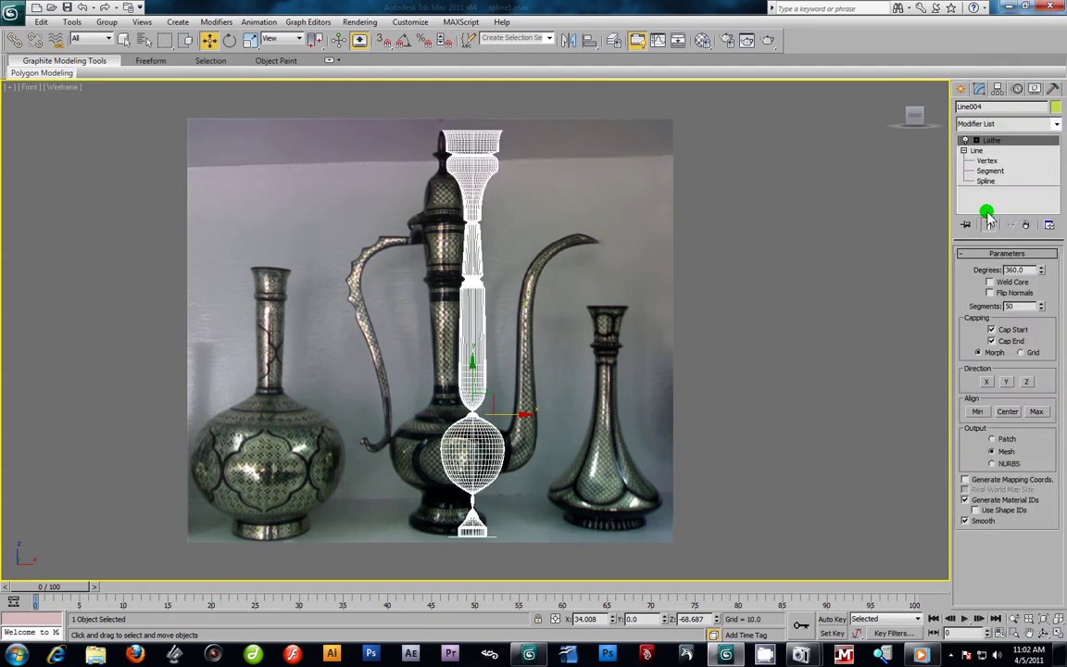
Step: Move the Lathe axis inward along X to about 9.5 so the revolved shape matches the ewer's width
left_click(975, 141)
left_click(994, 150)
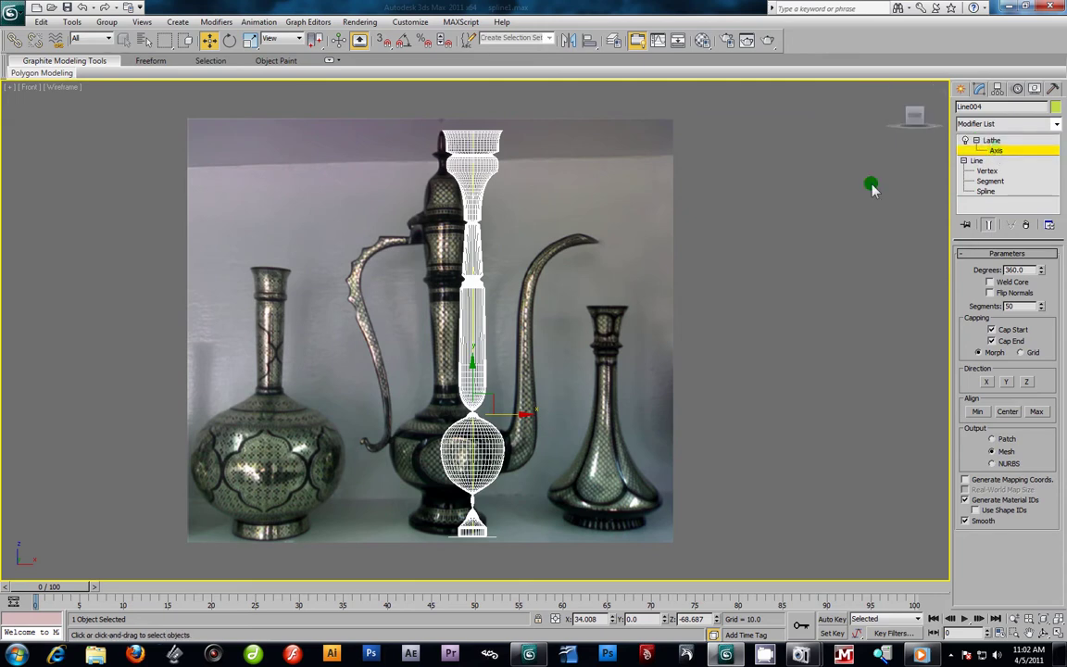
left_click_drag(525, 414, 496, 421)
Step: Show the lathed ewer in a maximized Perspective view and turn on Flip Normals for the Lathe
key("alt+w")
right_click(766, 472)
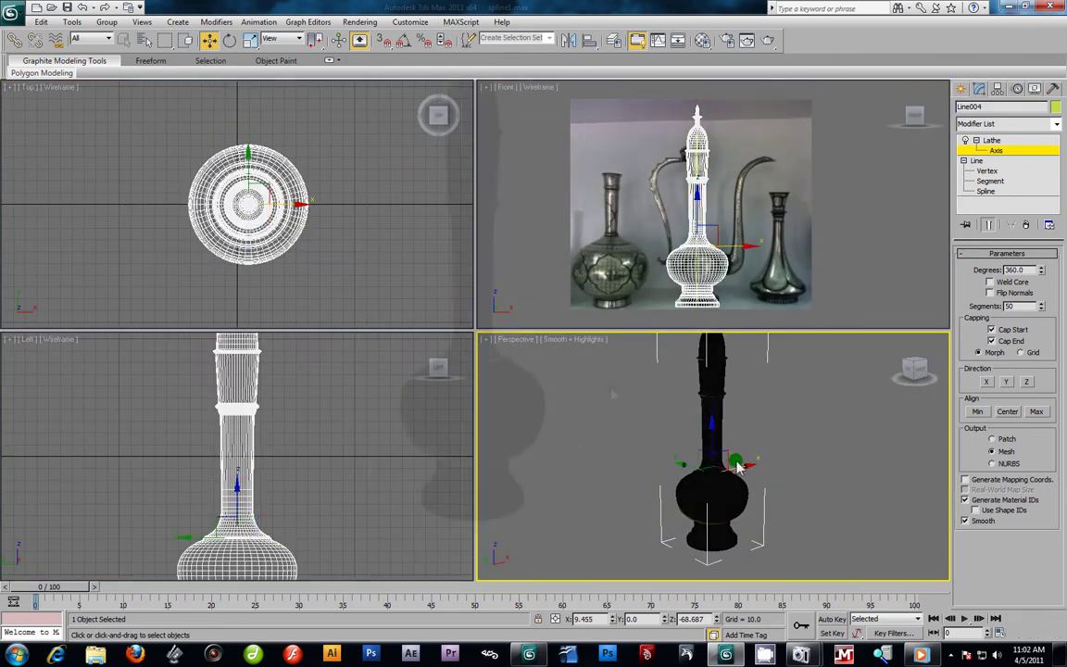
key("alt+w")
middle_click_drag(587, 329, 595, 359, "alt")
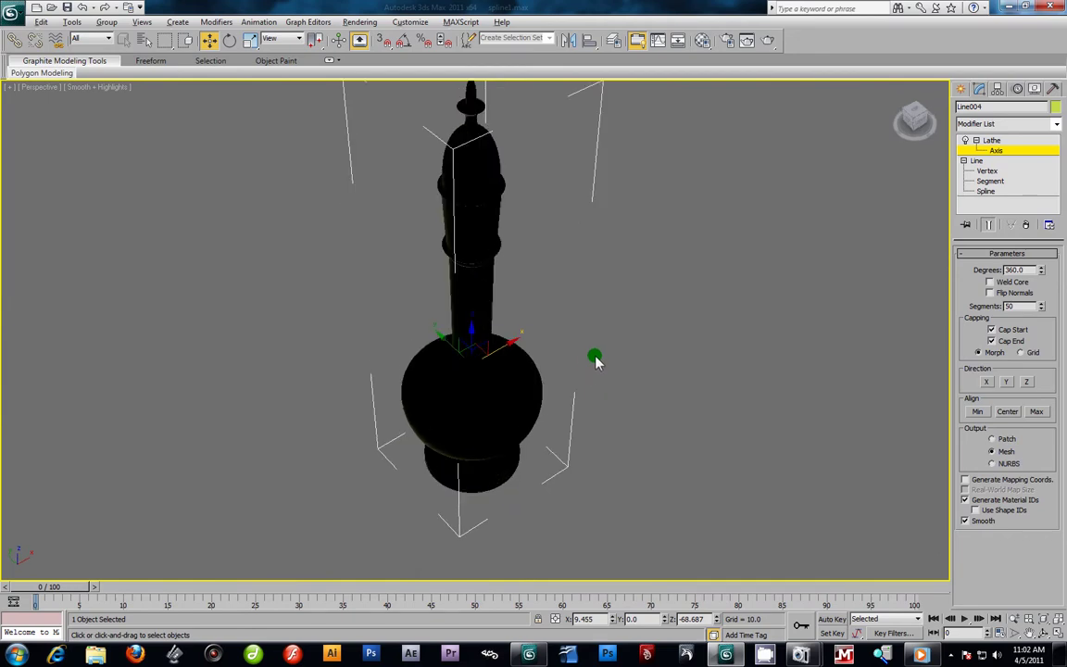
key("alt+w")
key("alt+w")
middle_click_drag(560, 295, 597, 362)
scroll(597, 362, "up", 3)
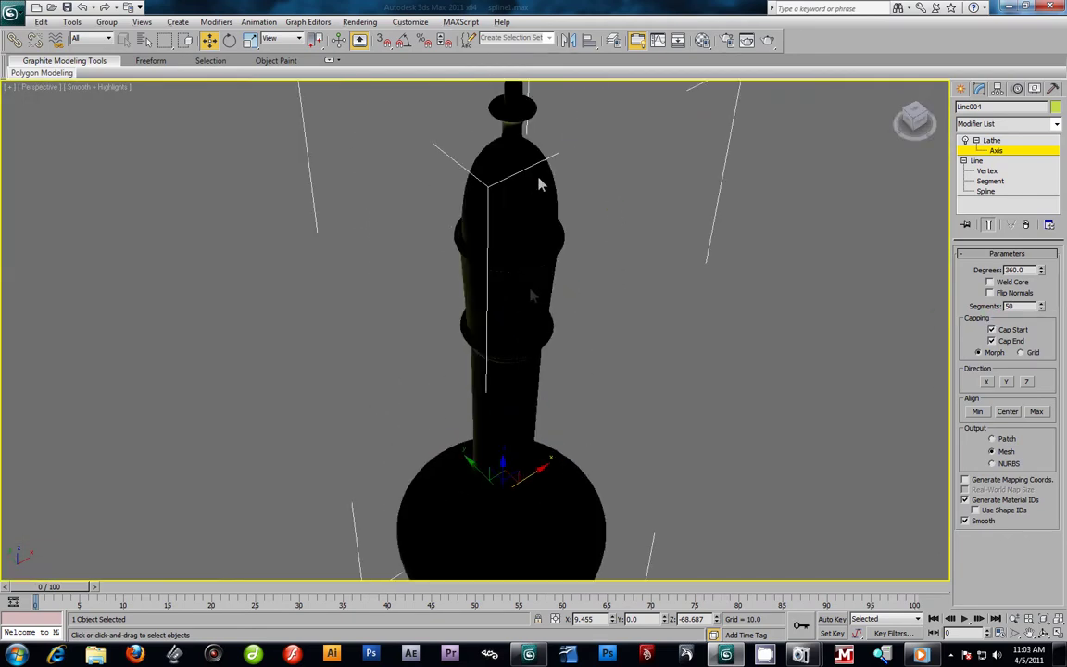
left_click(989, 292)
middle_click_drag(581, 250, 537, 418, "alt")
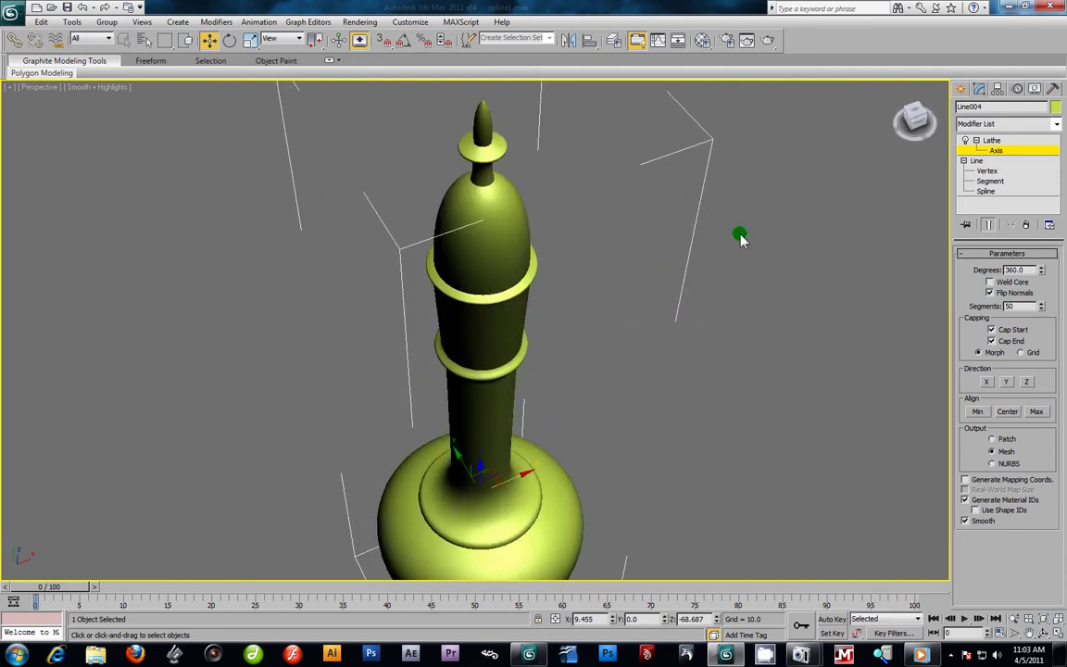
Step: Raise the Lathe axis gizmo to the top of the ewer and examine the finial's tip up close
left_click_drag(481, 474, 552, 156)
middle_click_drag(552, 150, 562, 306, "alt")
middle_click_drag(611, 439, 568, 308)
scroll(581, 338, "up", 5)
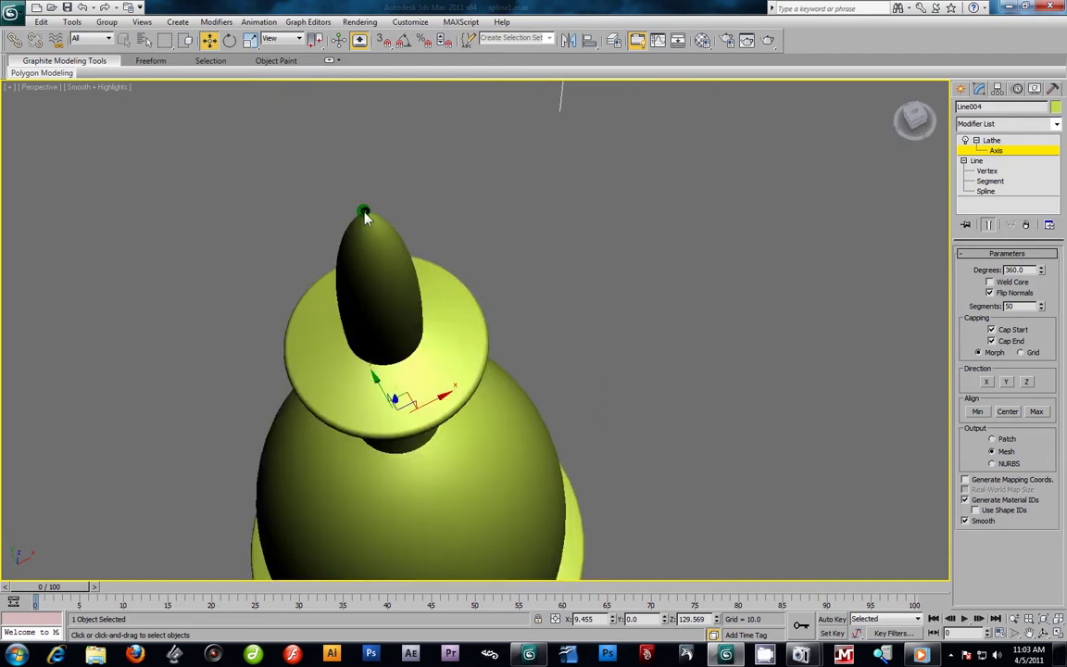
middle_click_drag(389, 298, 402, 238, "alt")
middle_click_drag(463, 194, 451, 302)
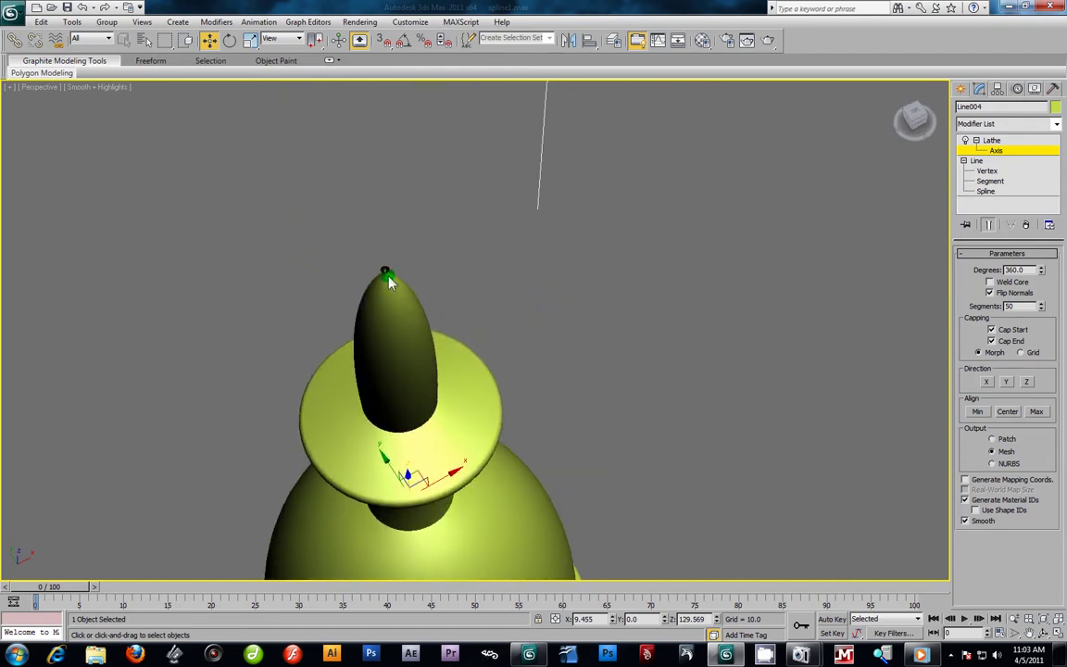
middle_click_drag(421, 396, 431, 308, "alt")
middle_click_drag(506, 324, 460, 435, "alt")
Step: Raise the Lathe axis to the finial, shift it along X to about 9.06 to close the tip, and turn off Flip Normals
left_click_drag(389, 558, 412, 380)
left_click_drag(408, 384, 405, 394)
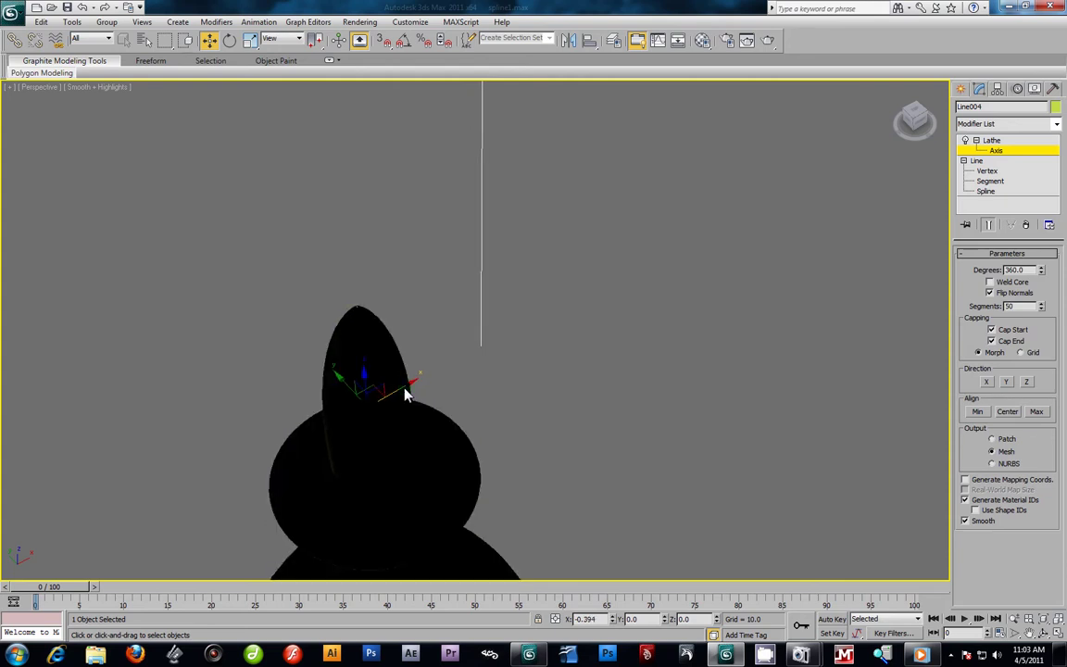
left_click(990, 292)
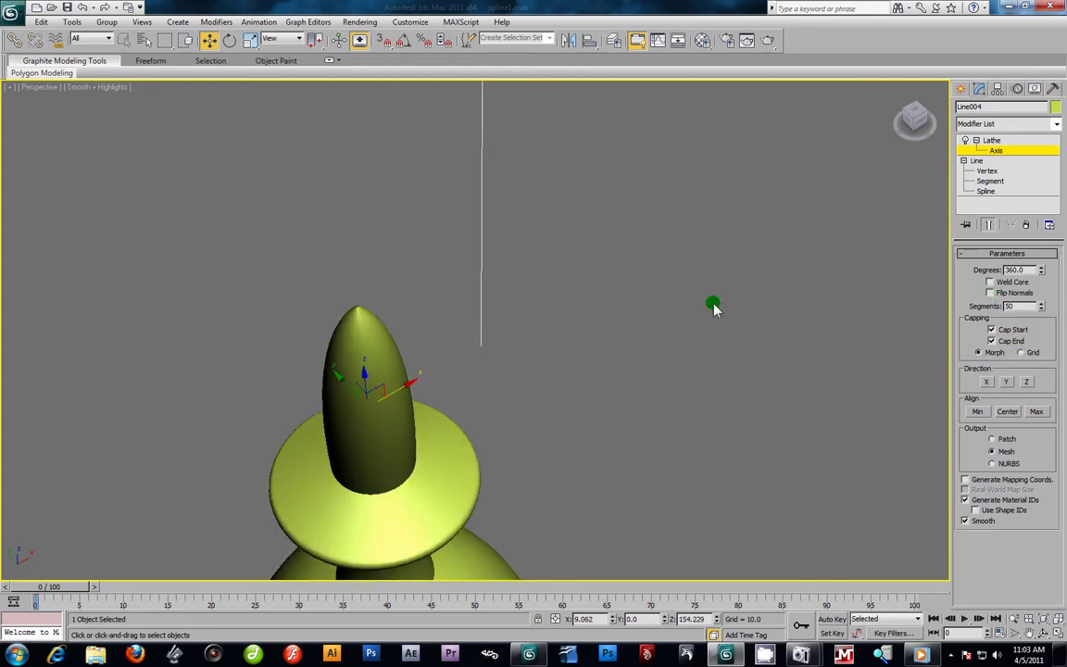
Step: Move the Lathe axis along X to about 9.086 and compare the ewer's mesh with the reference photo in the Front view
mouse_move(405, 398)
left_mouse_down()
mouse_move(583, 487)
mouse_move(550, 453)
mouse_move(534, 254)
mouse_move(589, 387)
mouse_move(644, 447)
mouse_move(688, 432)
left_mouse_up()
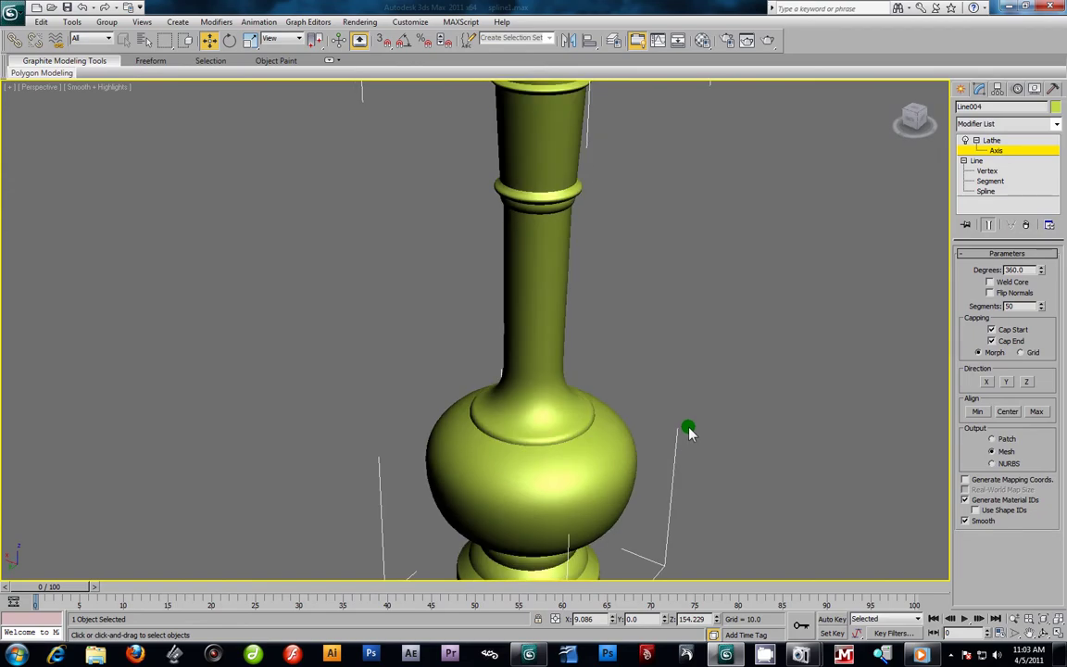
key("F4")
middle_click_drag(691, 354, 567, 339, "alt")
key("alt+w")
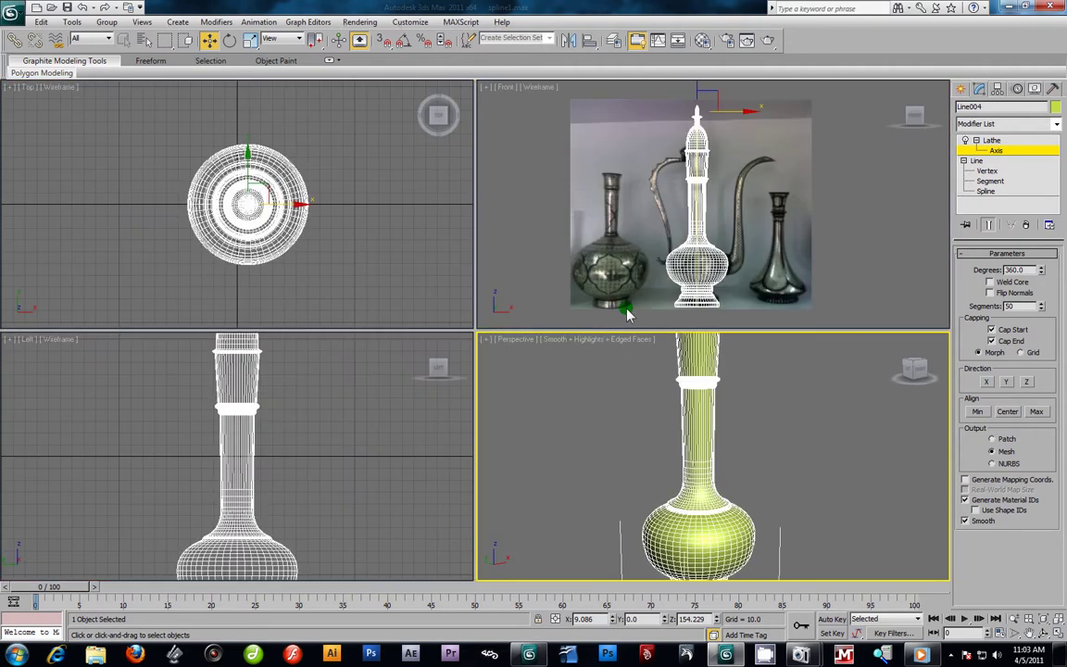
scroll(648, 241, "up", 5)
scroll(707, 208, "up", 3)
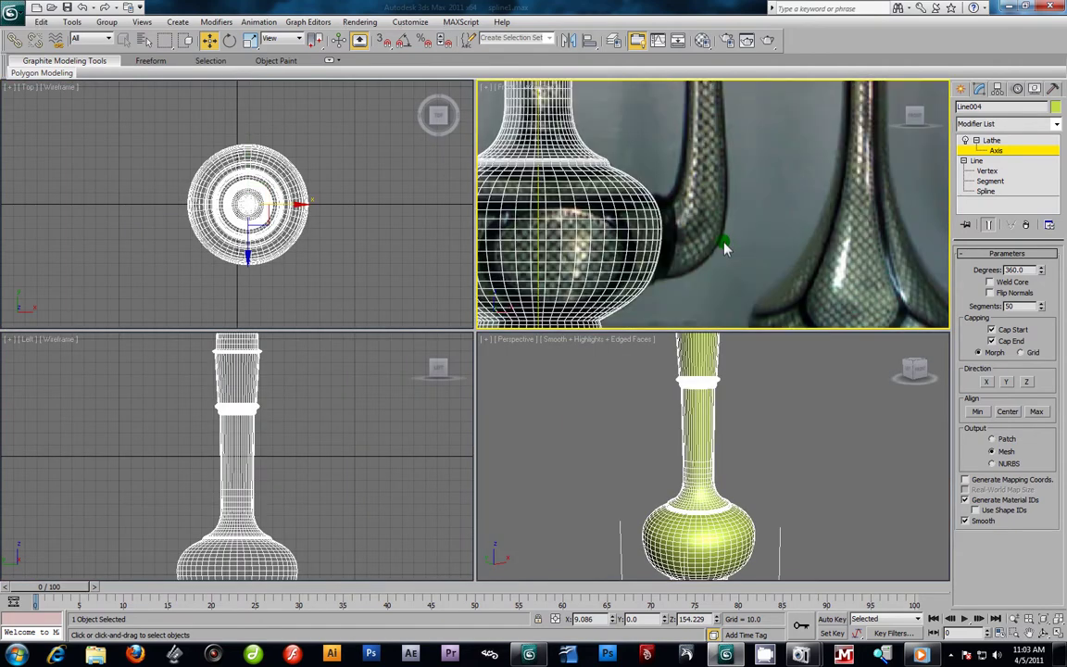
scroll(724, 245, "down", 2)
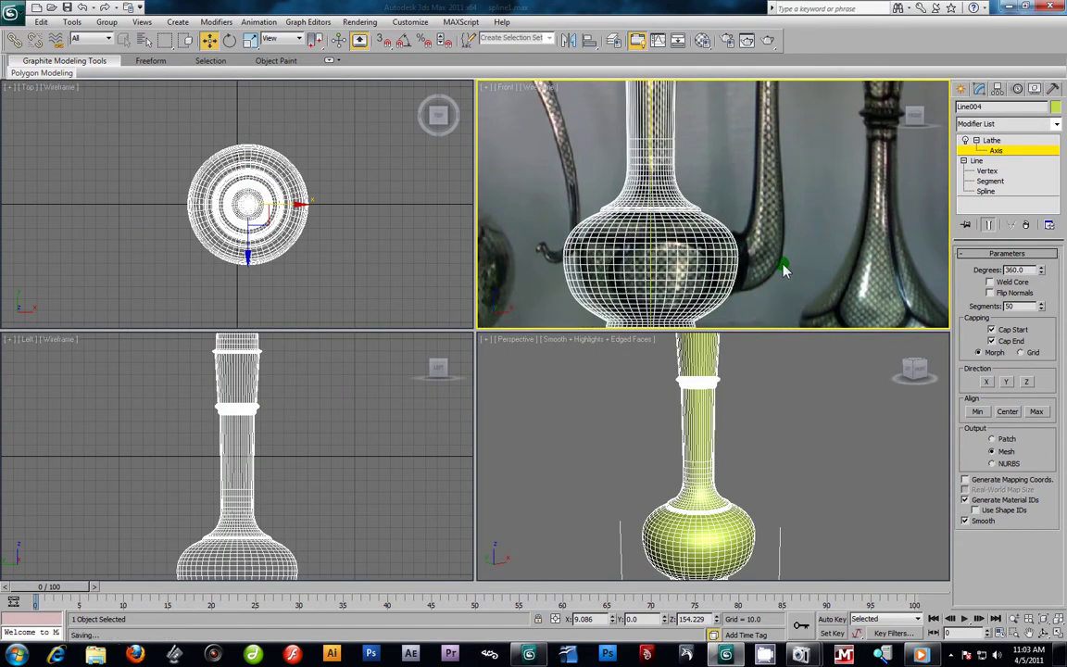
Step: Inspect the smooth-shaded ewer from several angles in a maximized Perspective view without edged faces, then deselect it
right_click(766, 488)
key("alt+w")
middle_click_drag(541, 210, 595, 362, "alt")
key("F4")
middle_click_drag(555, 407, 529, 259)
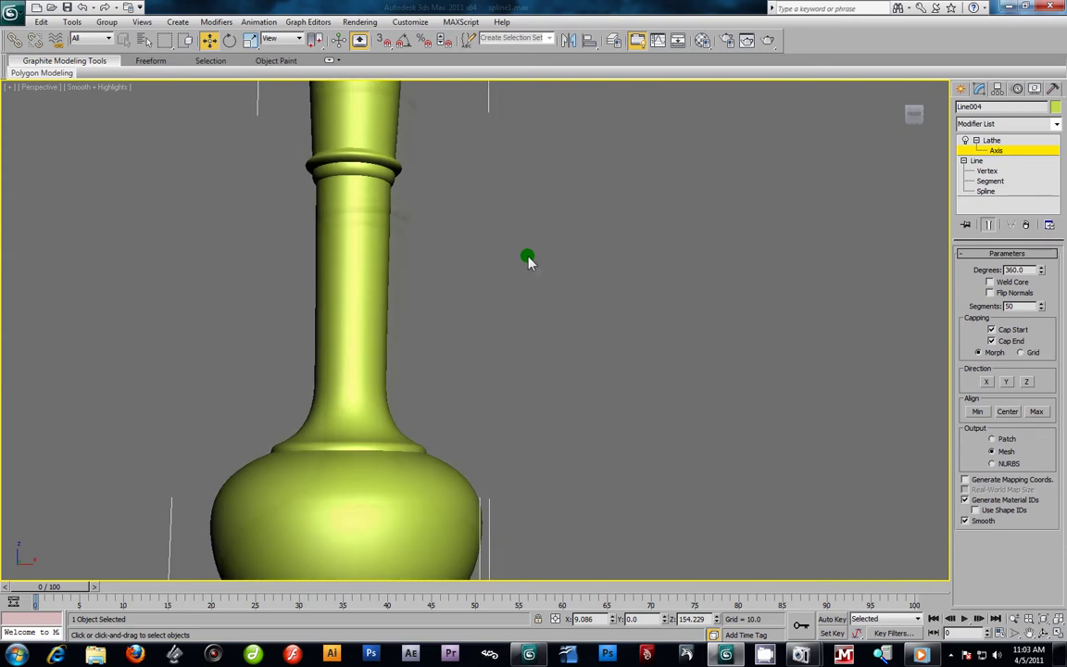
scroll(523, 266, "down", 4)
middle_click_drag(500, 317, 568, 353, "alt")
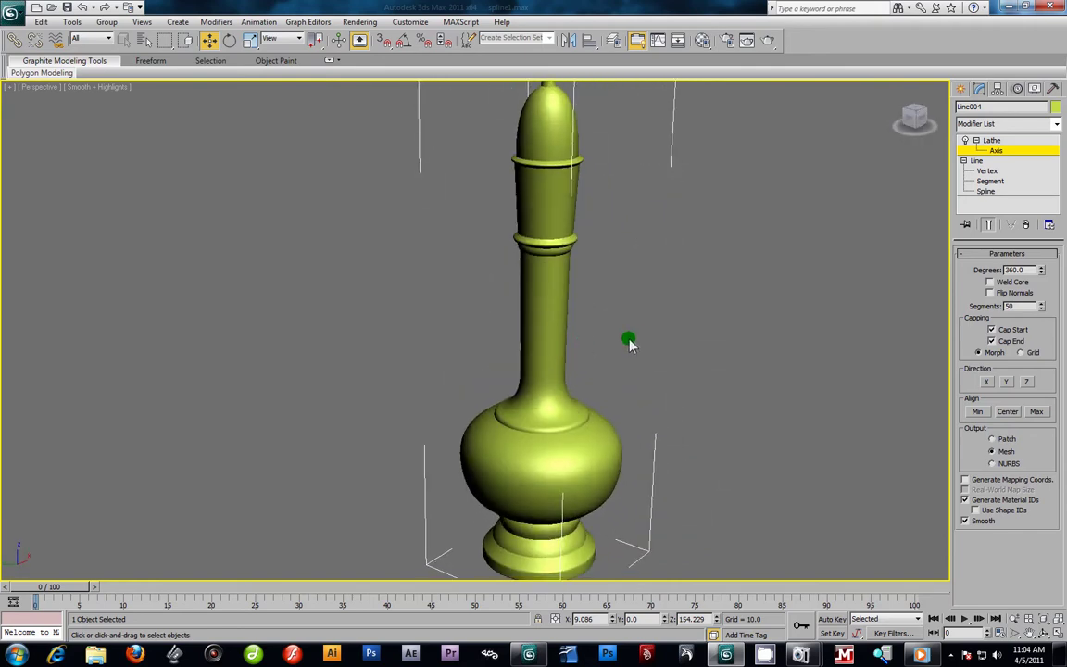
middle_click_drag(632, 342, 656, 341, "alt")
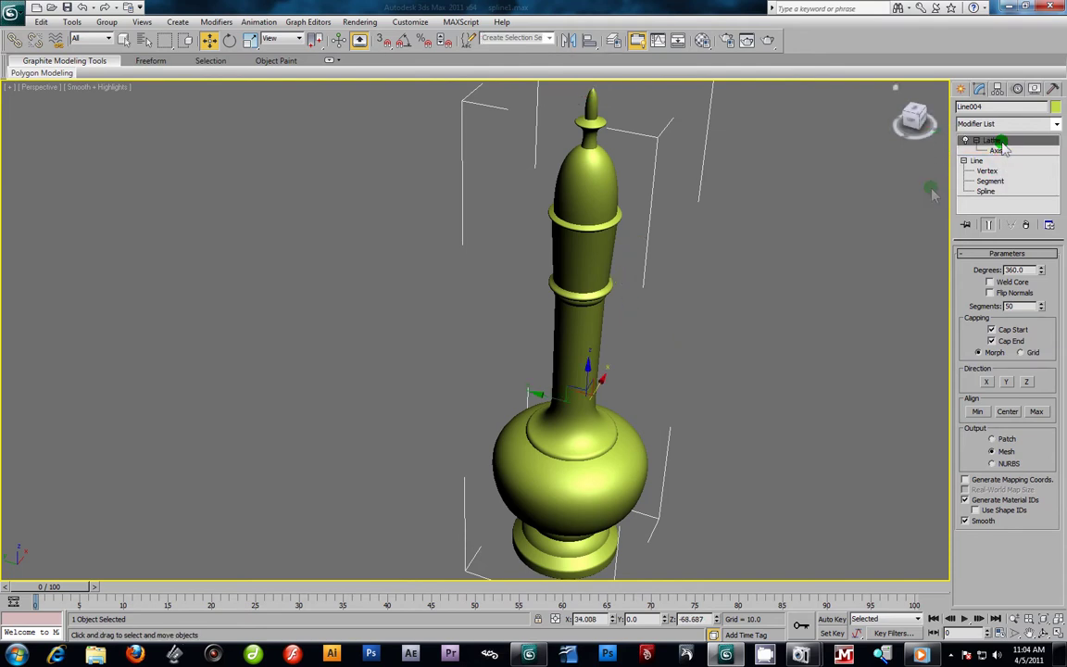
left_click(830, 242)
middle_click_drag(720, 424, 668, 368, "alt")
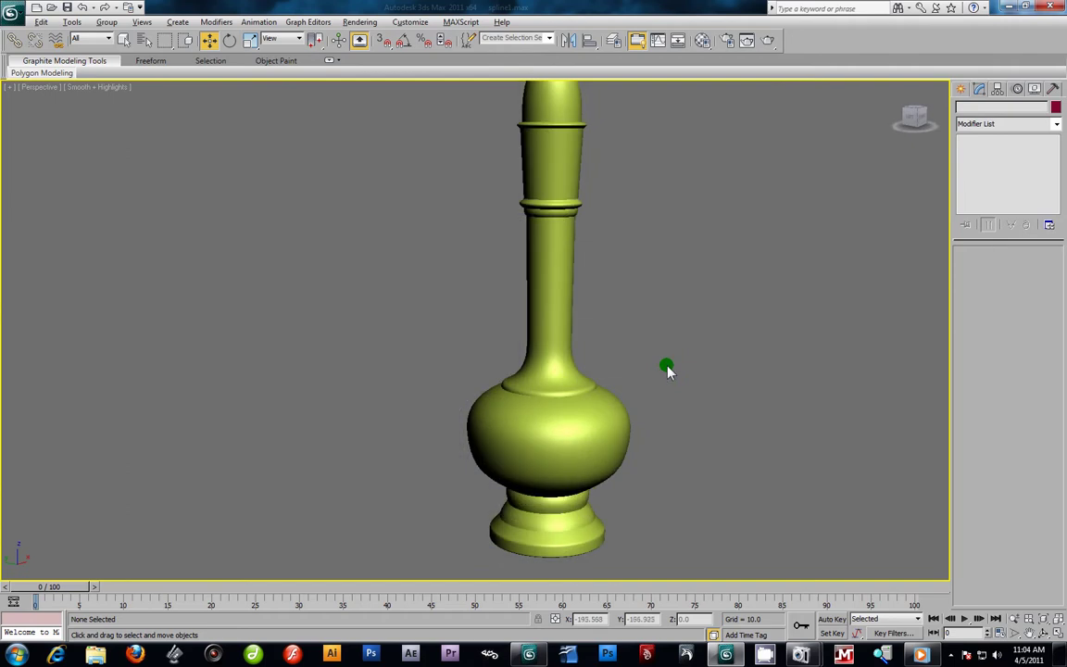
Step: Compare the ewer's wireframe with the body, neck, handle and spout of the reference photo in a maximized Front view
key("alt+w")
left_click(799, 268)
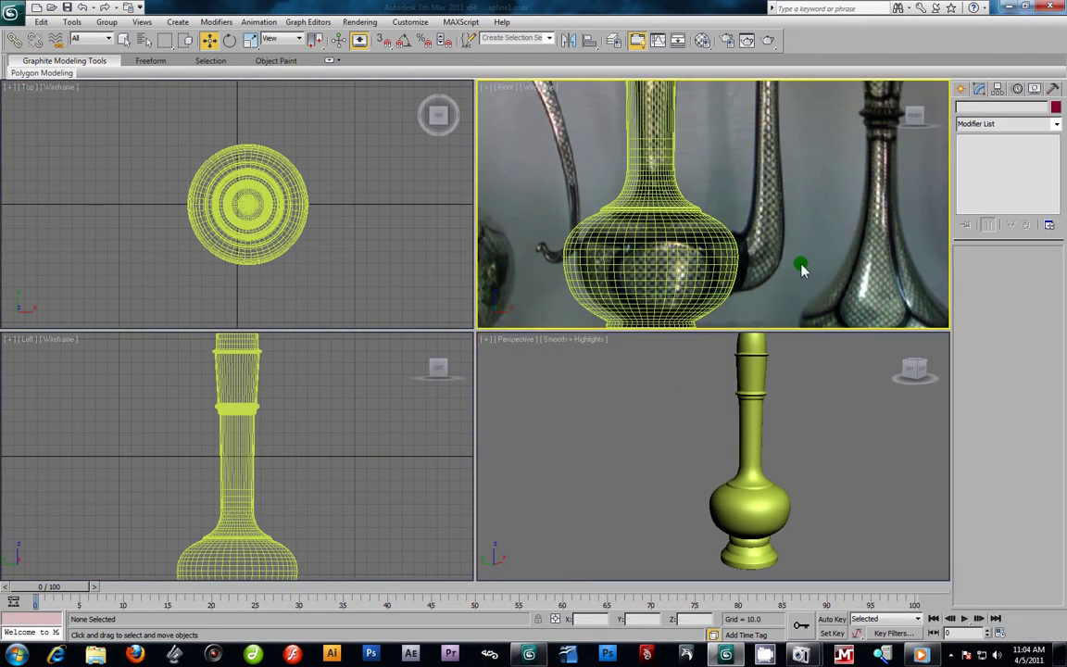
key("alt+w")
scroll(617, 326, "down", 5)
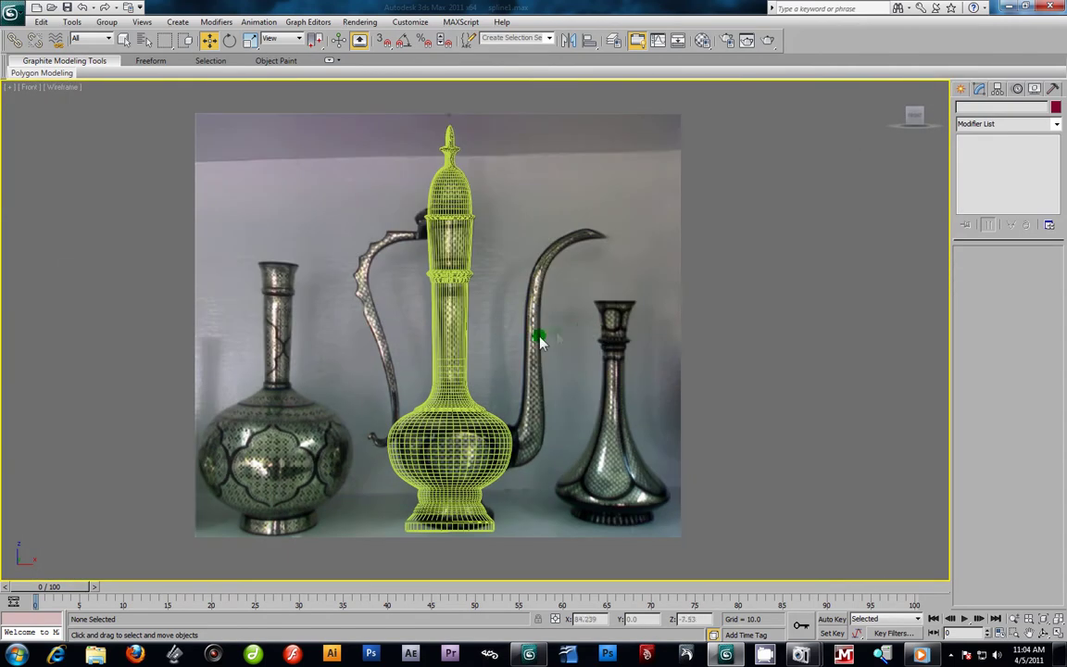
middle_click_drag(476, 334, 519, 361)
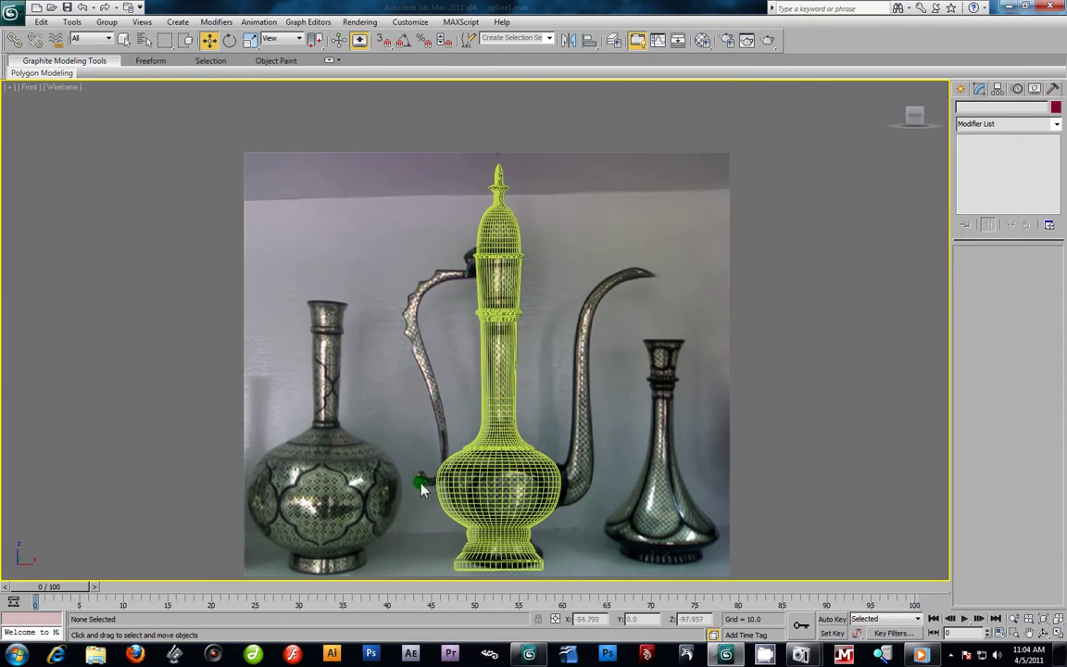
middle_click_drag(621, 401, 554, 329)
scroll(555, 328, "up", 2)
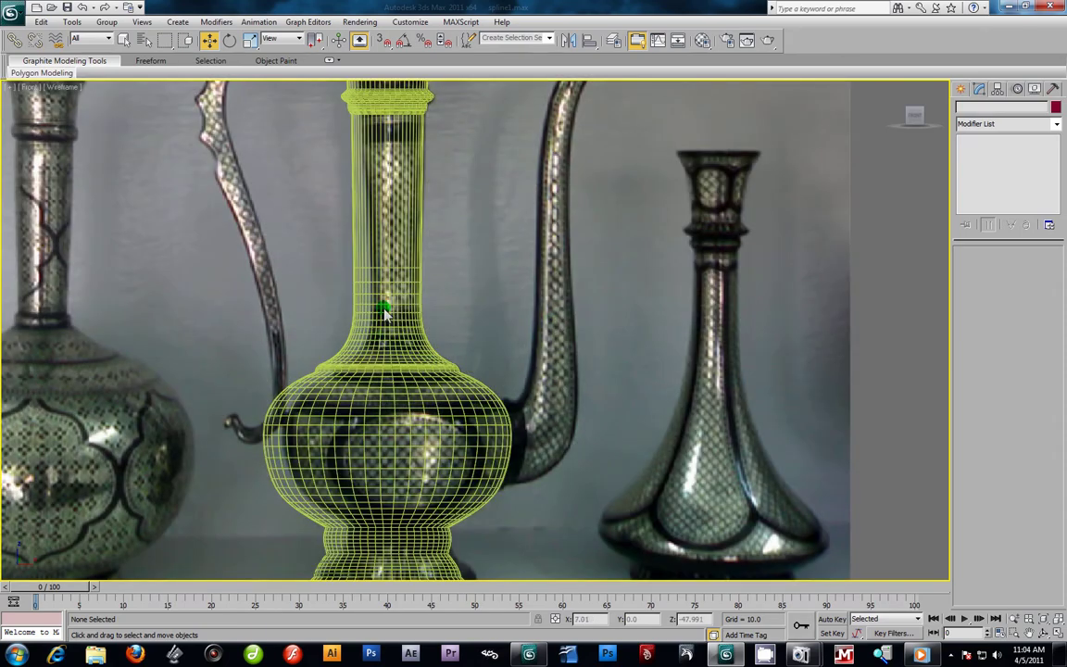
scroll(398, 320, "down", 1)
scroll(432, 309, "up", 1)
Step: Edit the ewer's Line at Vertex level with the lathed end result shown, and select the vertices at the lower neck
left_click(417, 319)
left_click(988, 173)
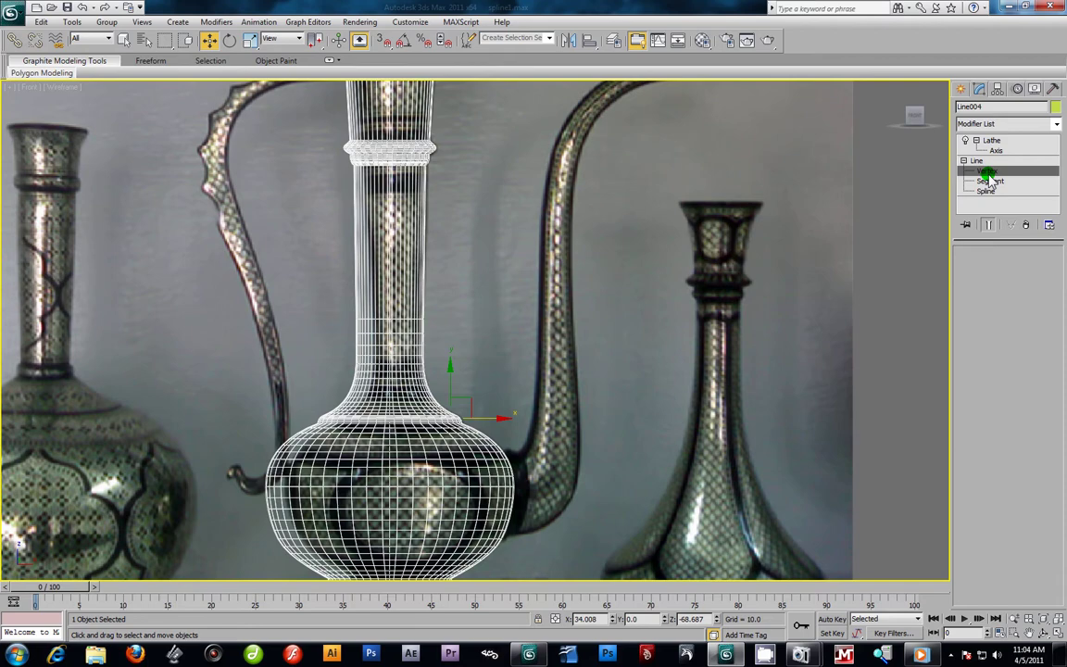
left_click(991, 140)
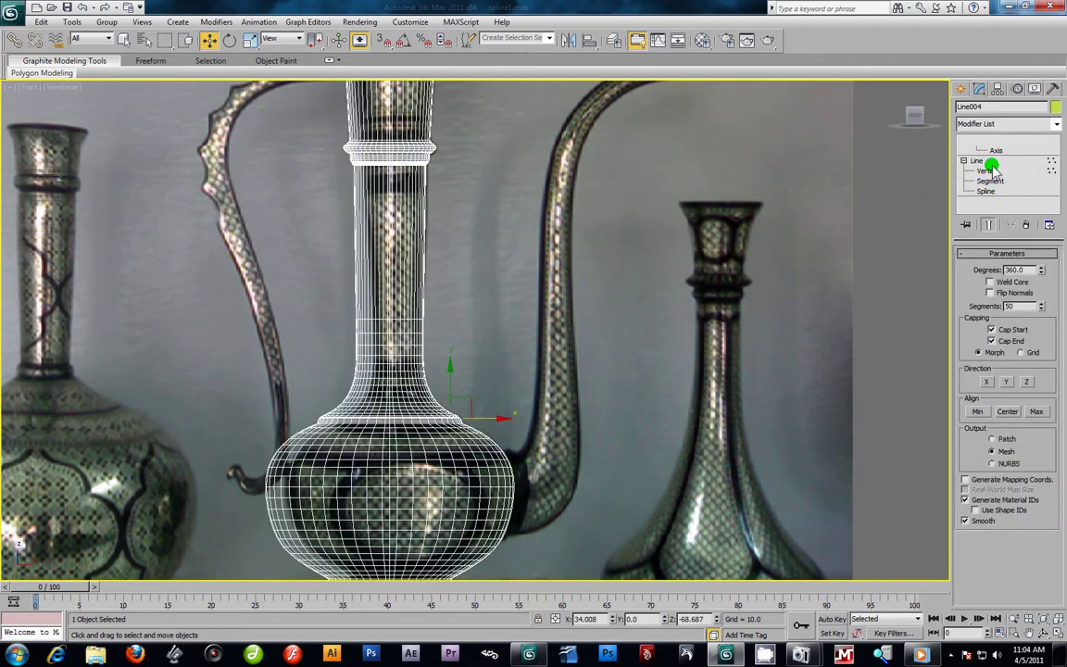
left_click(987, 171)
left_click(988, 223)
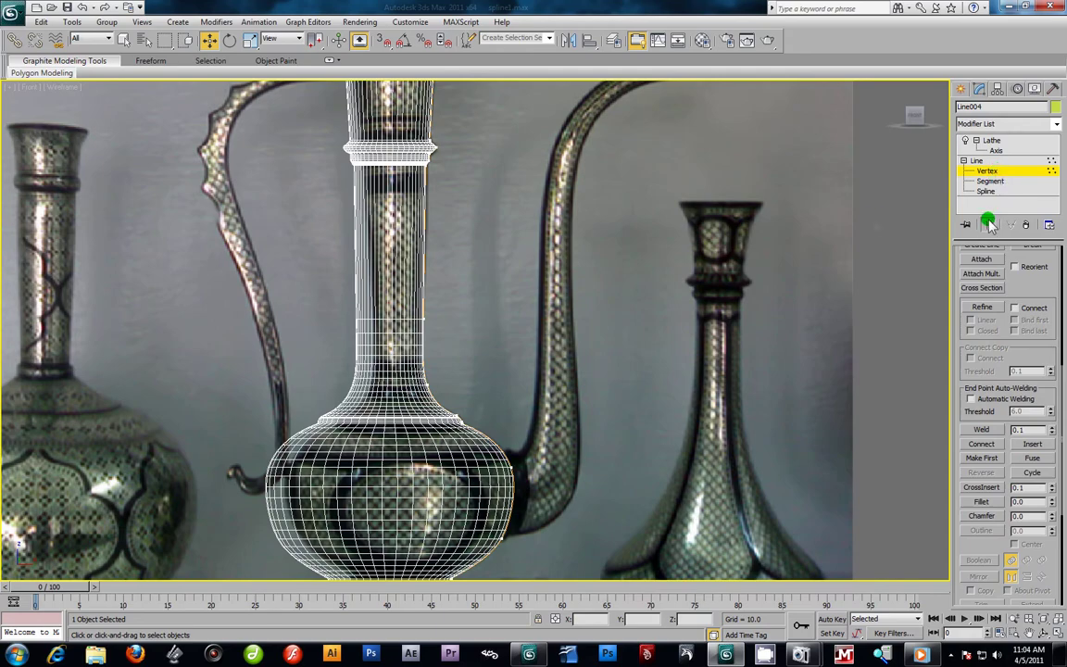
middle_click_drag(451, 341, 503, 547)
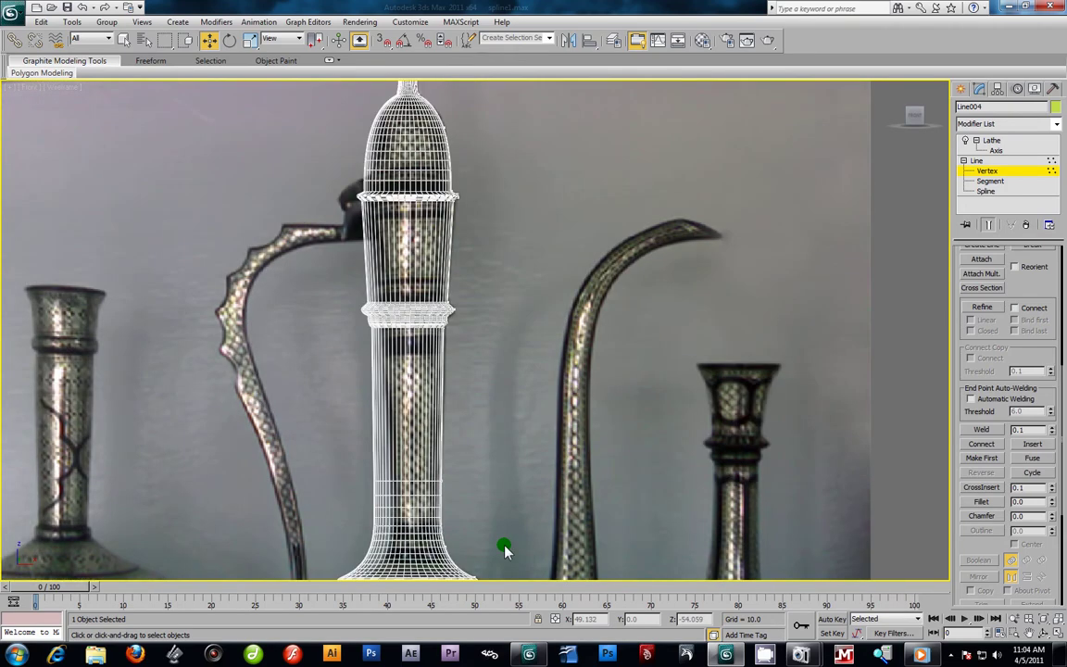
middle_click_drag(400, 309, 321, 353)
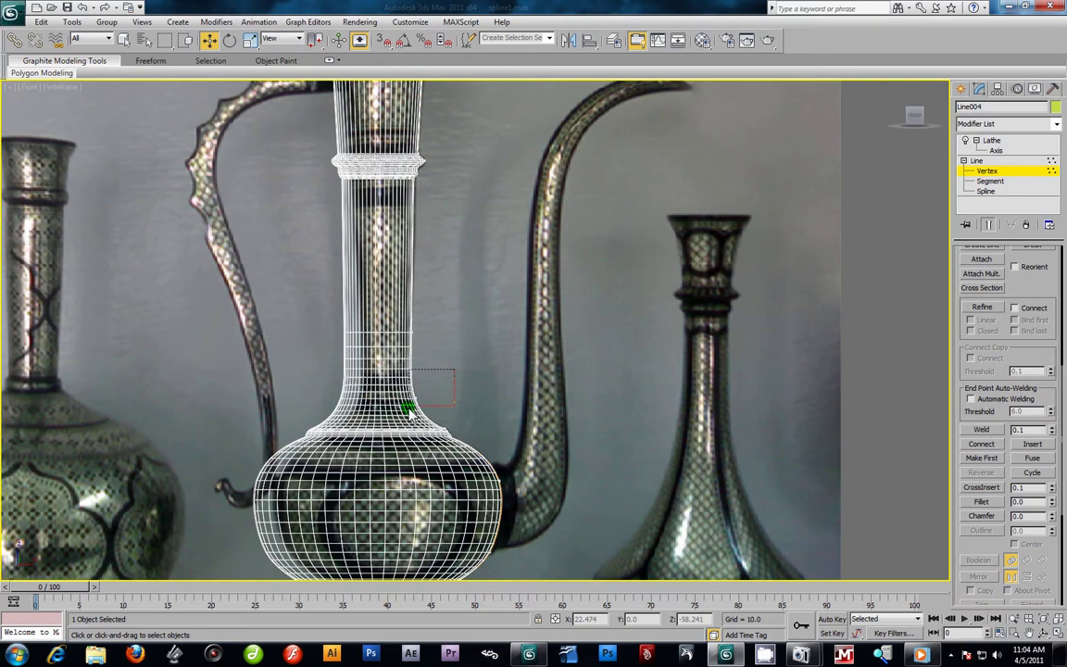
left_click_drag(405, 416, 406, 417)
Step: Shift the whole ewer slightly along positive X over the photo and lower the Lathe axis gizmo to the neck at about Z -15.3
left_click(990, 139)
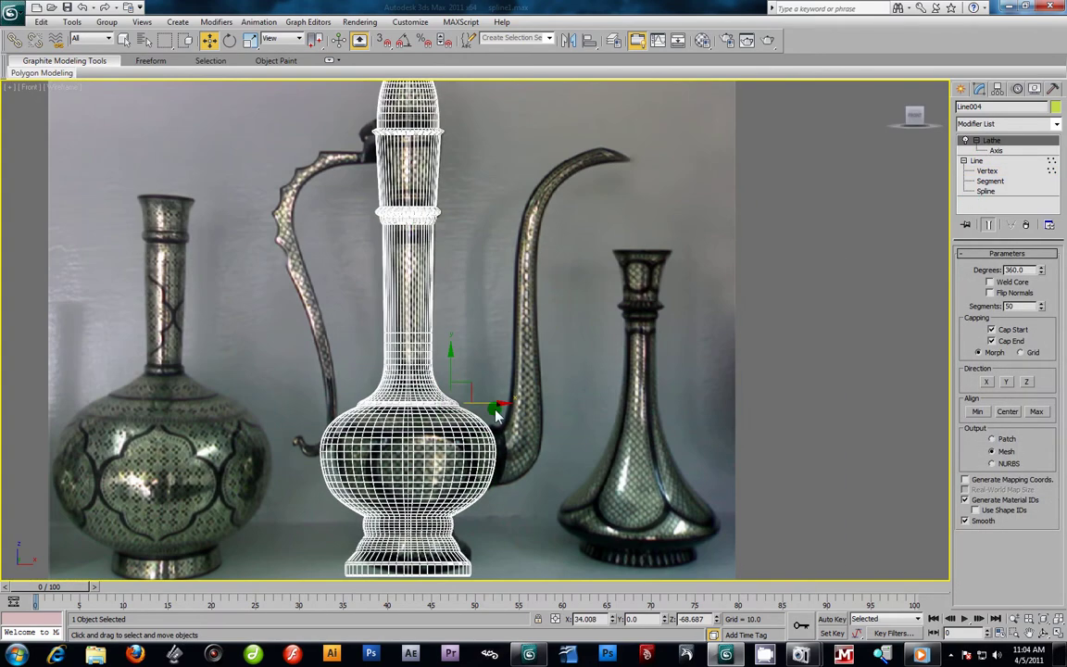
left_click_drag(497, 417, 505, 410)
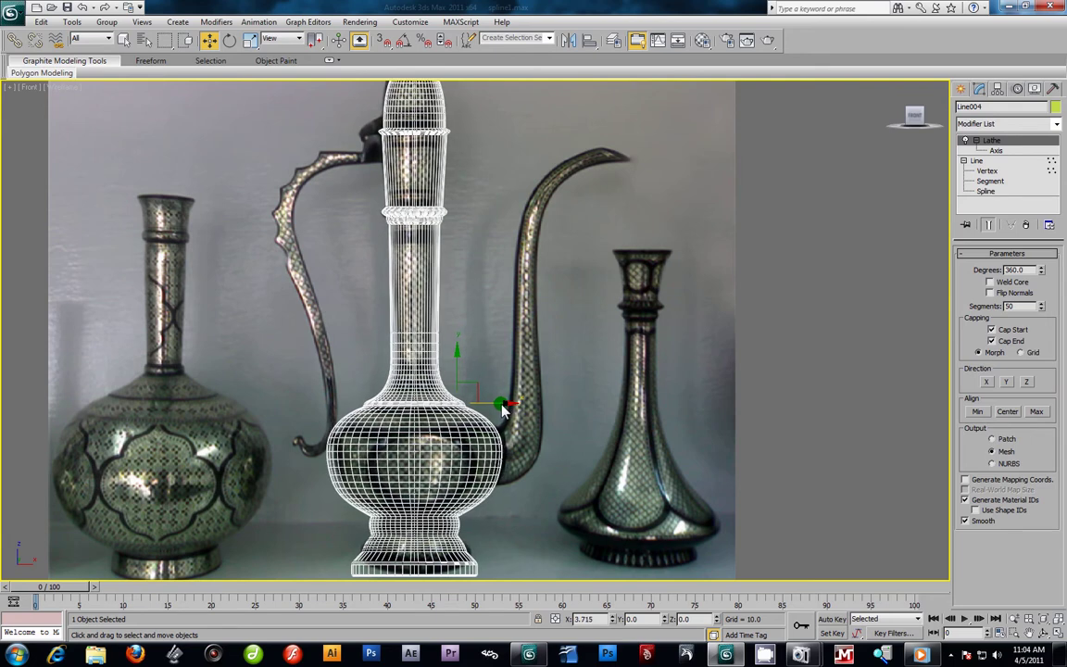
left_click(995, 150)
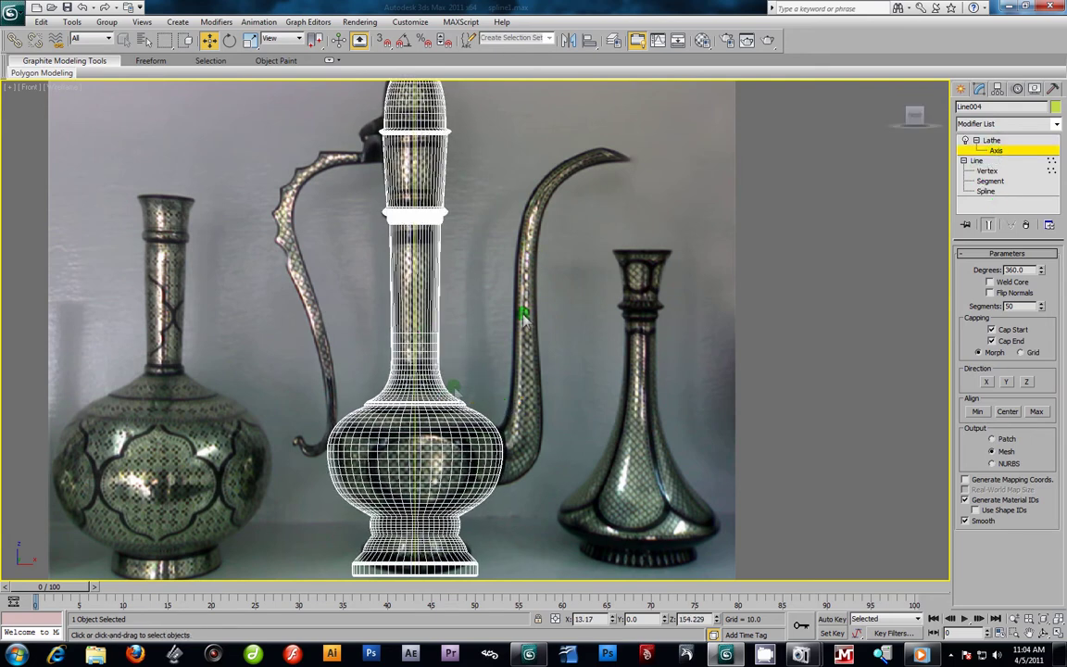
scroll(470, 370, "down", 3)
left_click_drag(434, 108, 486, 357)
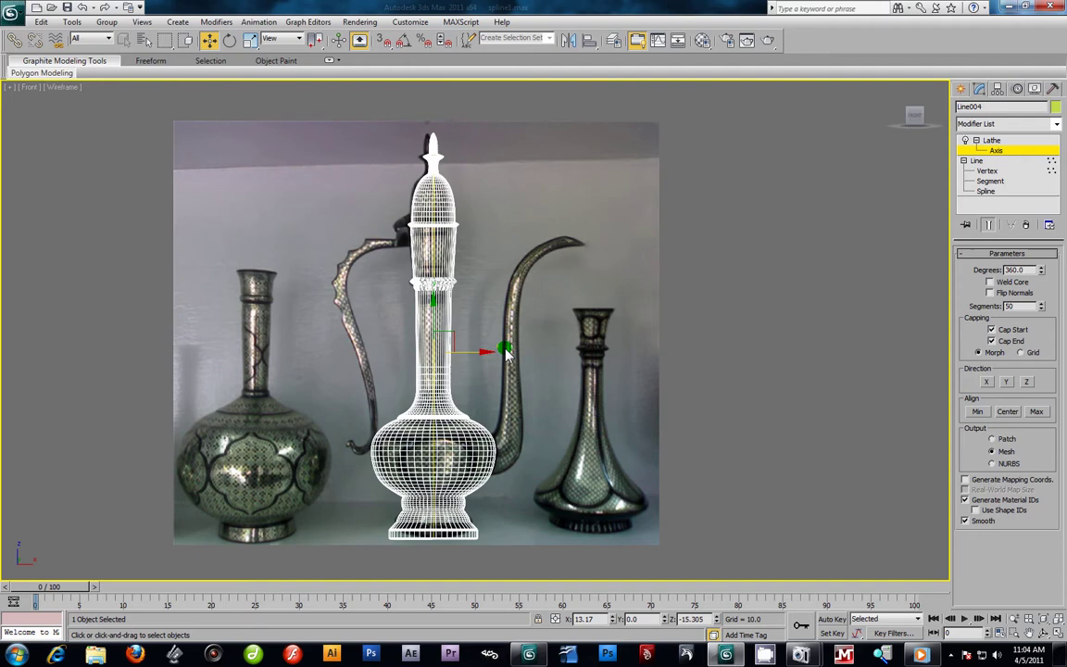
Step: Taper the neck by moving its lower vertices inward along X by about 2.9, then shift the whole ewer to X 35.74
left_click(987, 171)
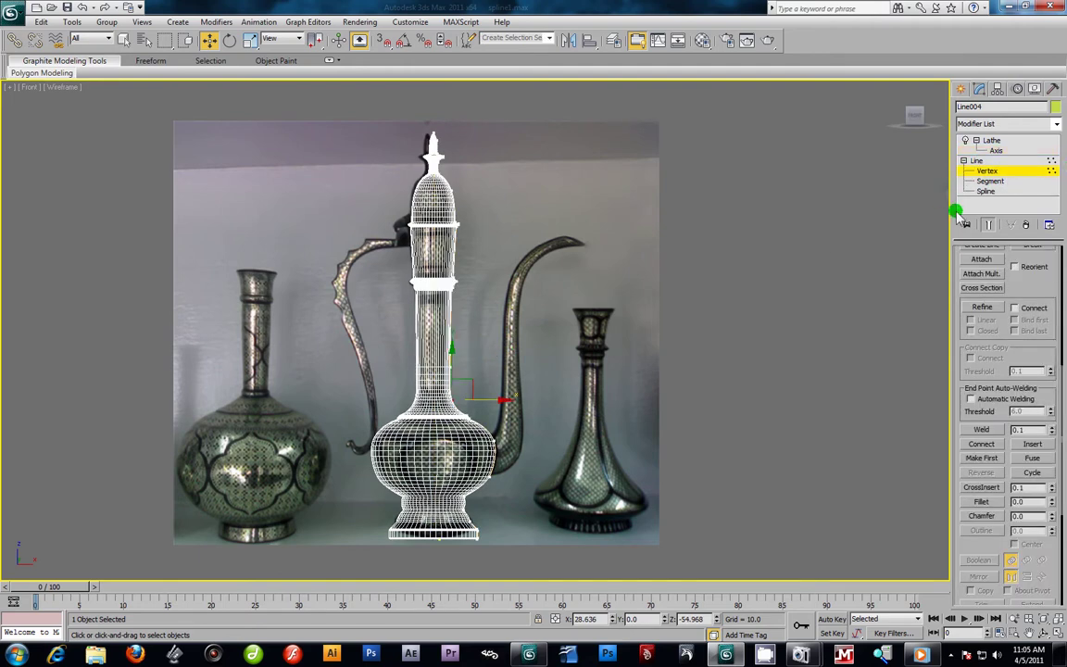
scroll(643, 310, "up", 5)
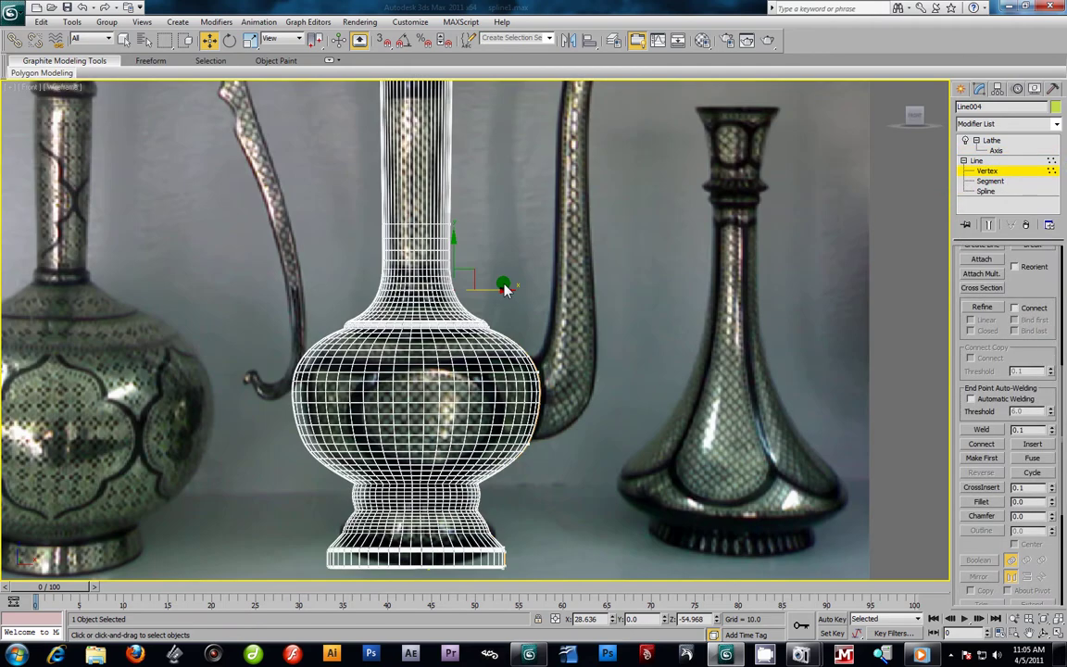
mouse_move(503, 246)
left_mouse_down()
mouse_move(443, 303)
mouse_move(498, 291)
left_mouse_up()
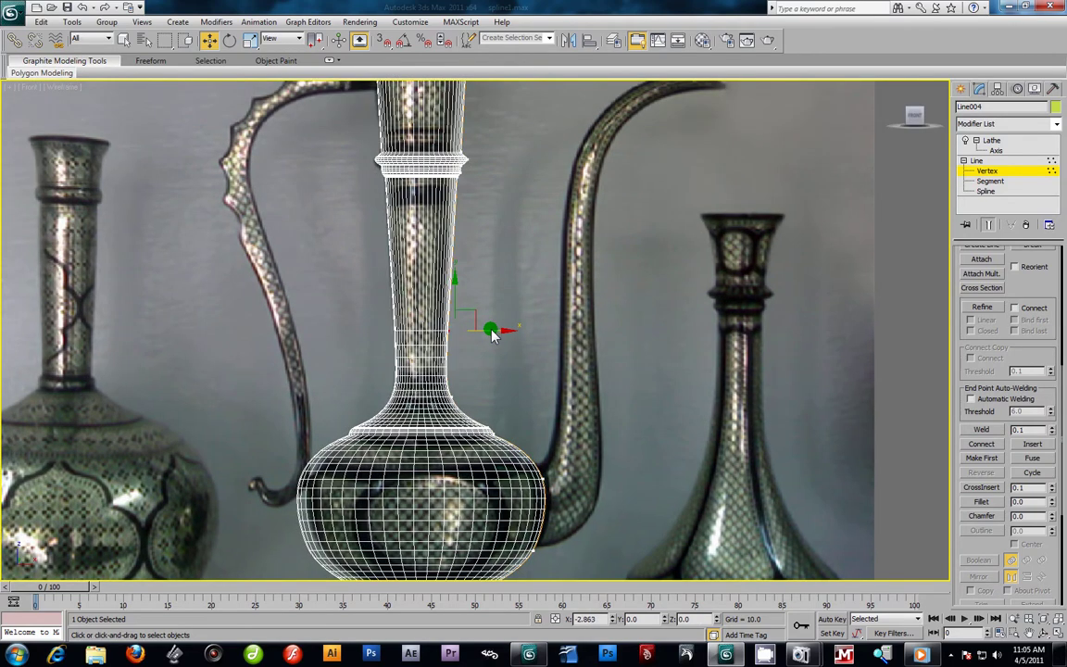
middle_click_drag(484, 202, 501, 278)
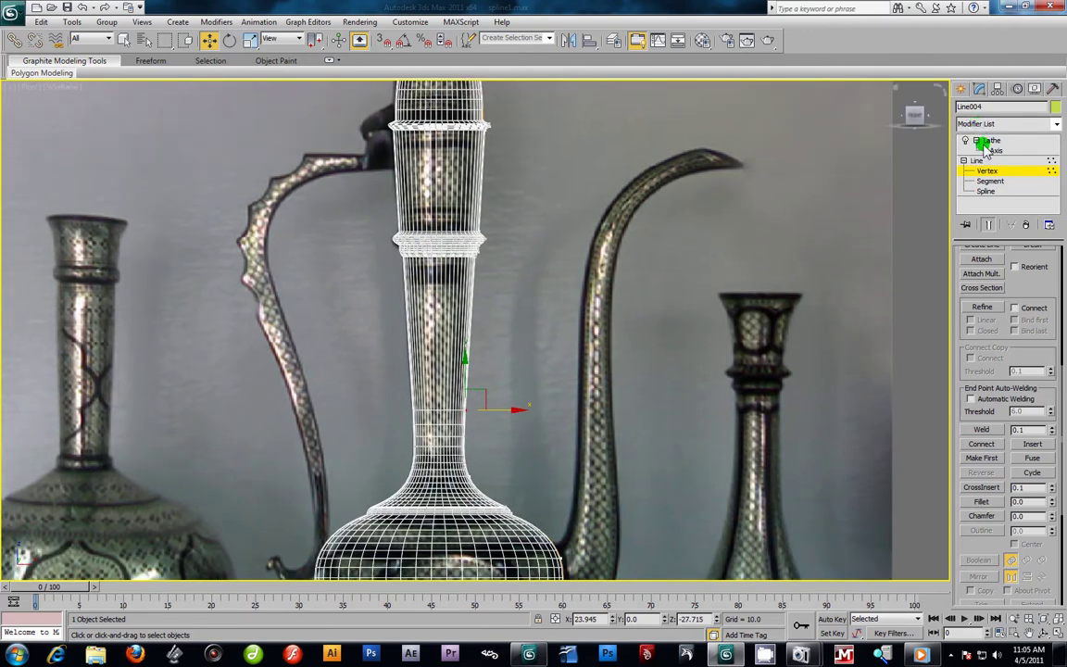
left_click(984, 143)
left_click_drag(537, 510, 533, 512)
Step: Check the tapered ewer shaded in the Perspective view and against the whole reference photo in a maximized Front view
key("alt+w")
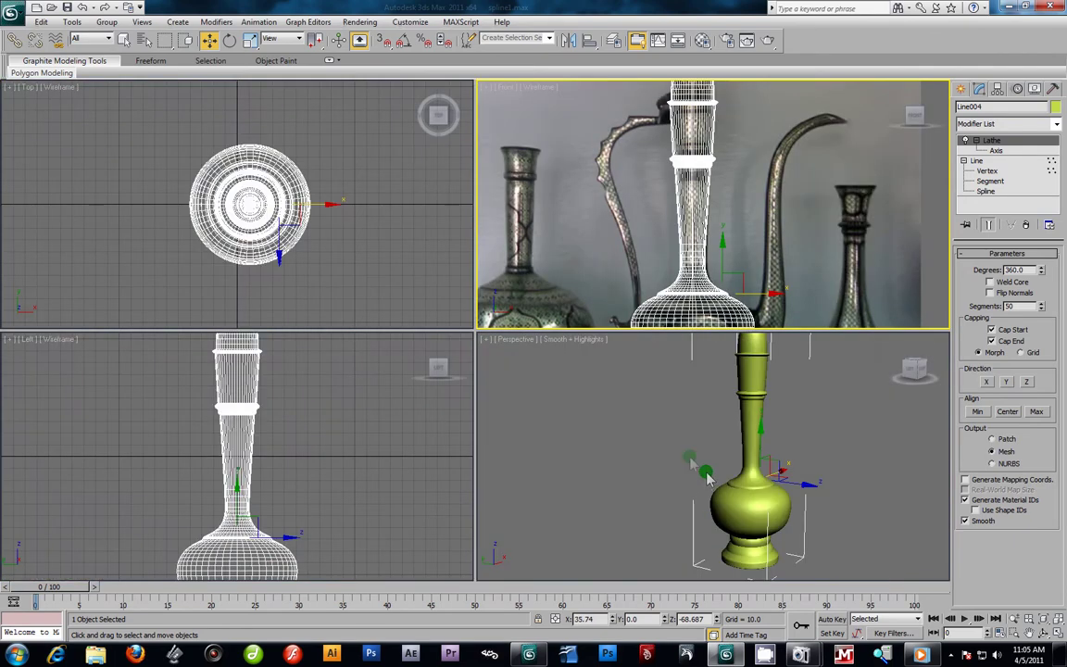
left_click(580, 400)
key("alt+w")
mouse_move(559, 284)
middle_mouse_down("alt")
mouse_move(556, 323)
mouse_move(556, 270)
middle_mouse_up("alt")
key("alt+w")
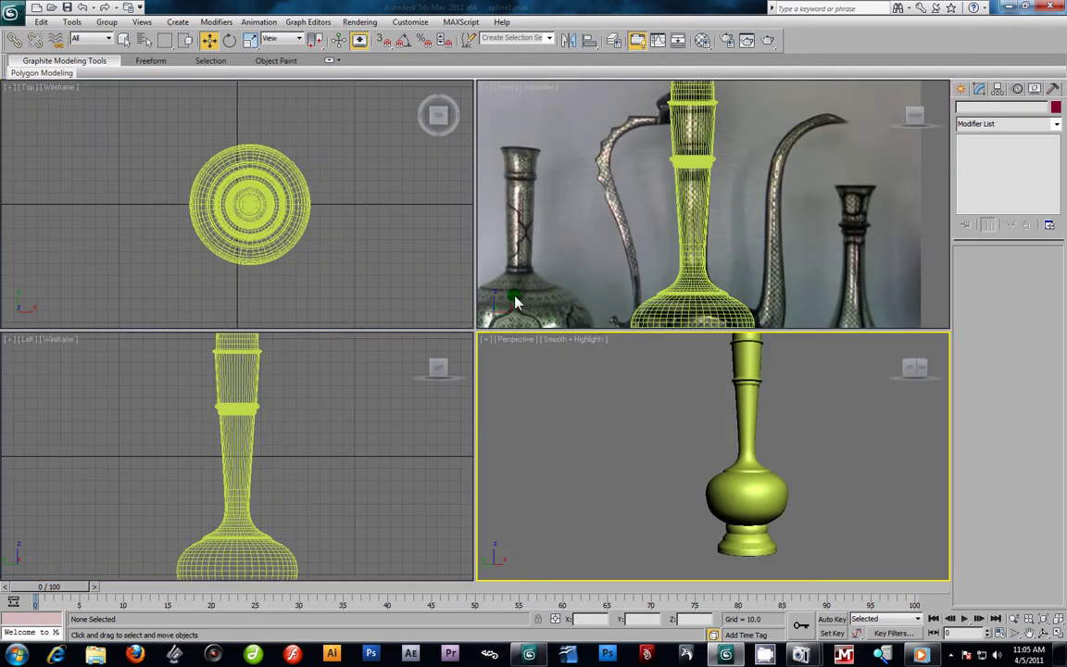
middle_click(696, 195)
scroll(695, 196, "down", 3)
key("alt+w")
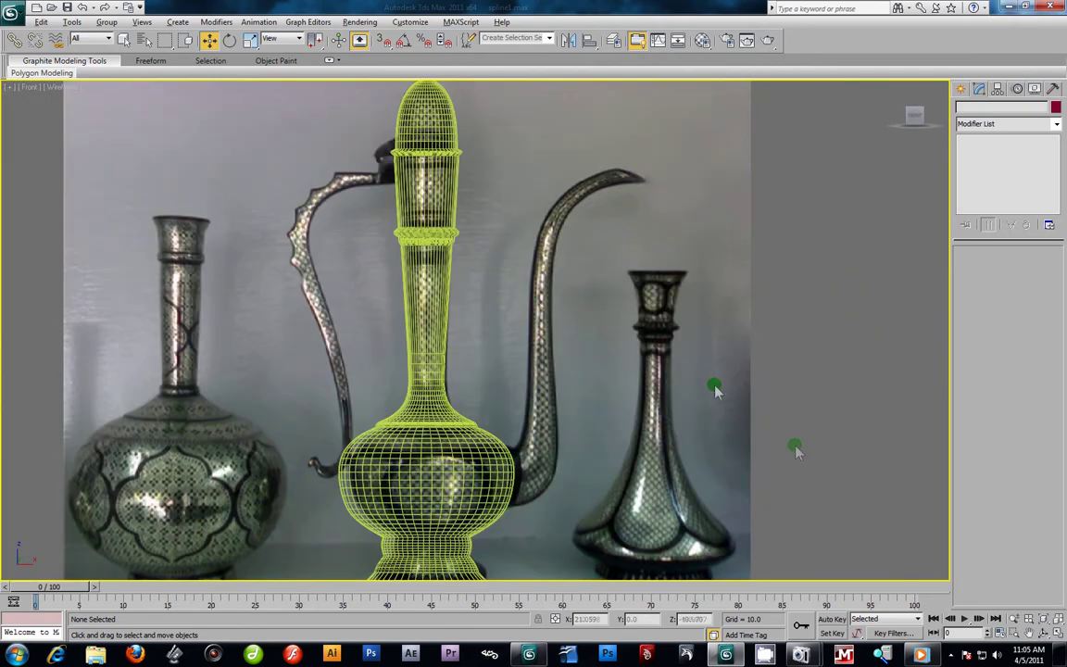
scroll(603, 393, "down", 2)
middle_click_drag(558, 373, 558, 380)
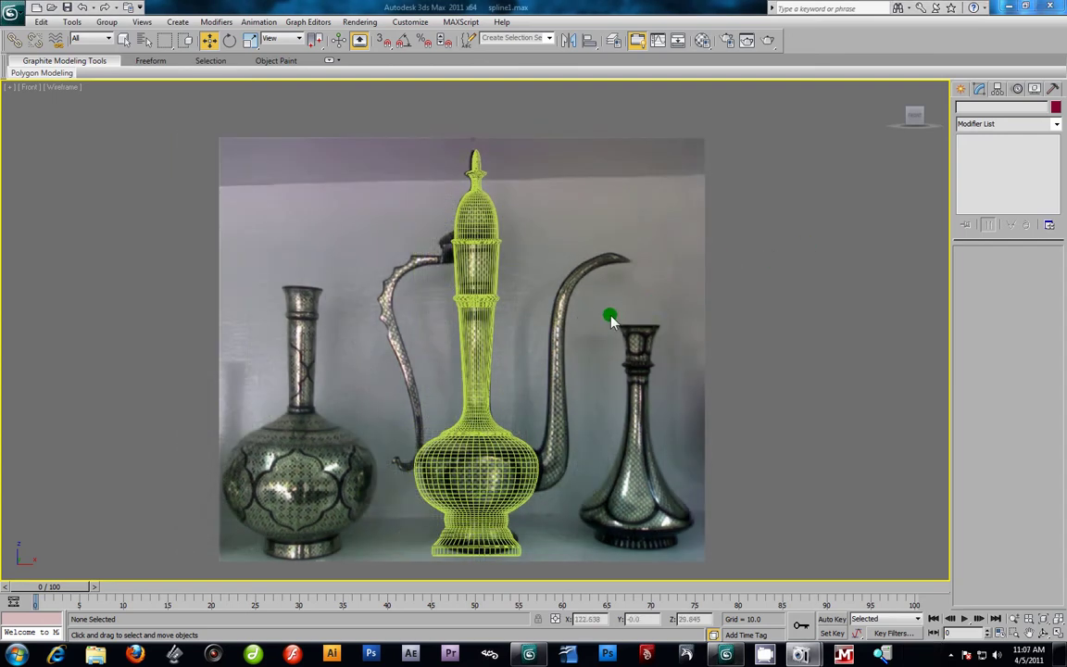
Step: Hide the lathed ewer so only the reference photo remains, and return to the four-viewport layout
left_click(460, 259)
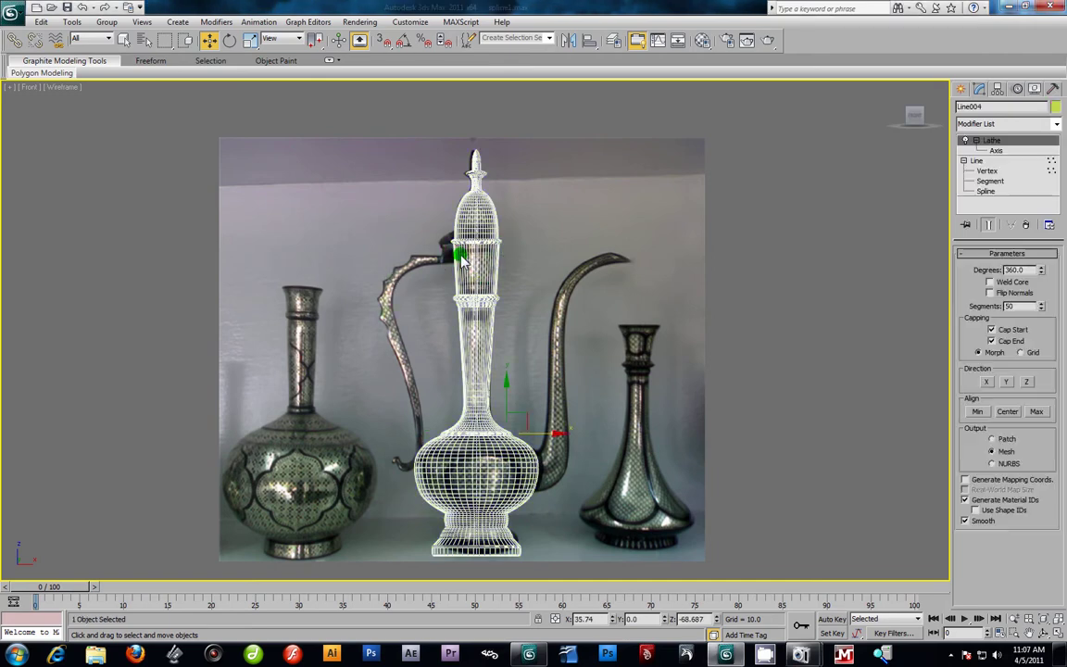
left_click(979, 143)
right_click(481, 257)
left_click(512, 223)
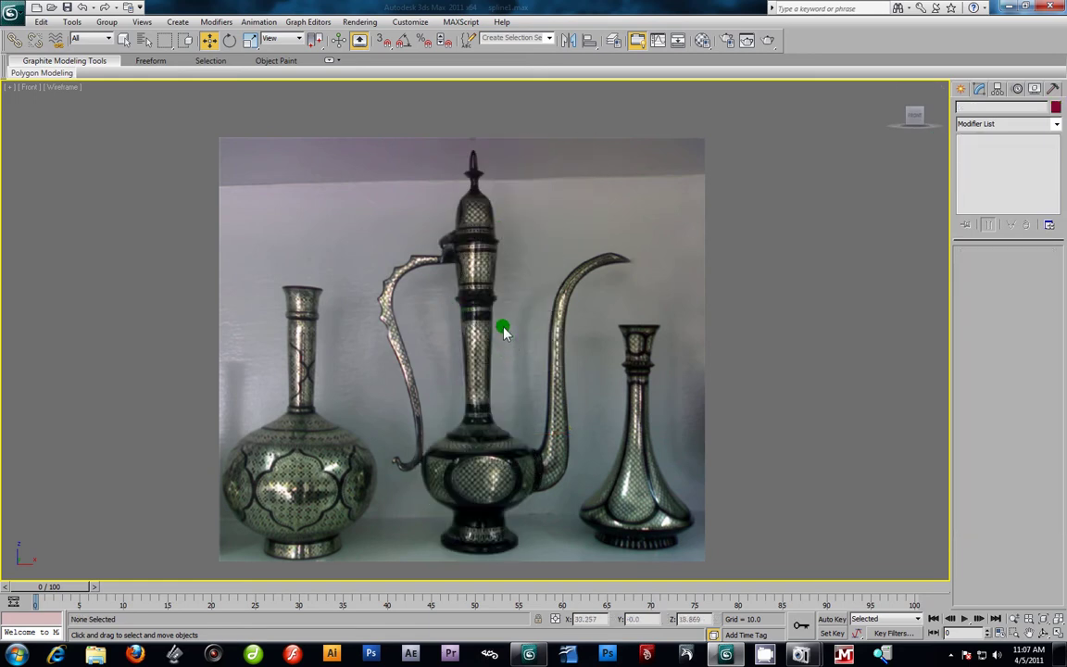
middle_click_drag(503, 333, 516, 342)
key("alt+w")
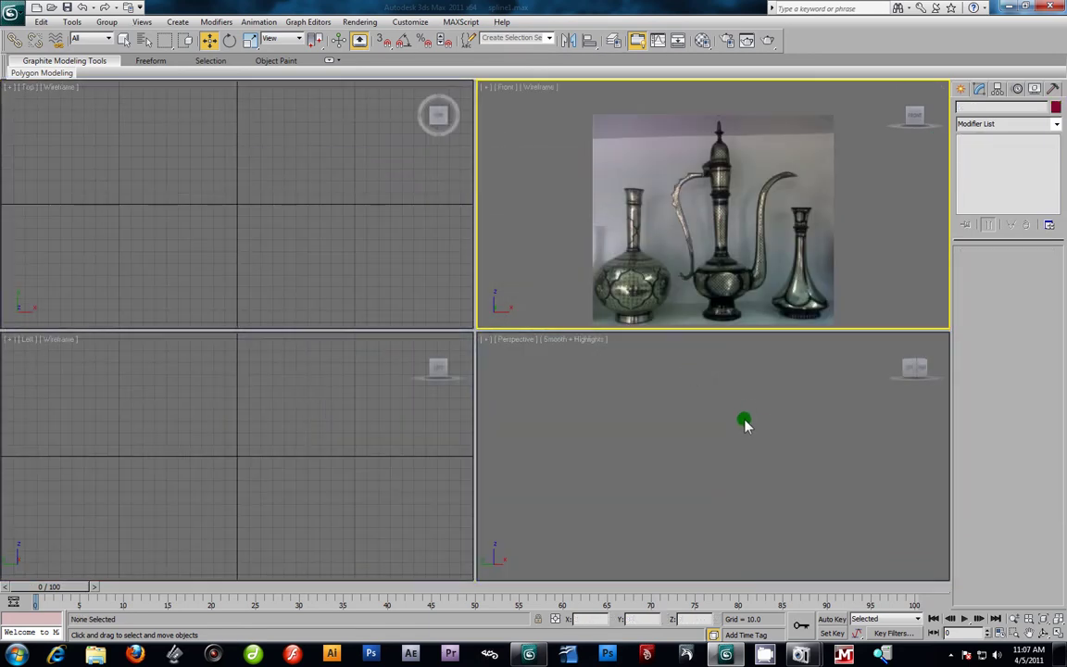
Step: Apply Zoom Extents to all viewports and orbit the empty Perspective view to an angle
left_click(1056, 621)
left_click(738, 501)
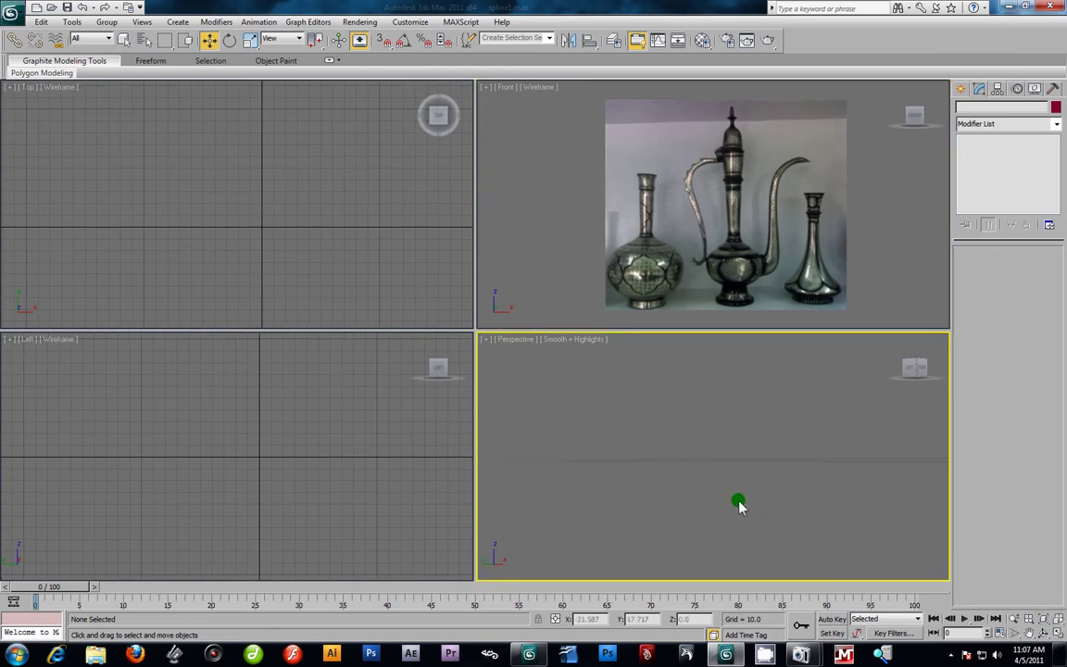
middle_click_drag(736, 501, 745, 505, "alt")
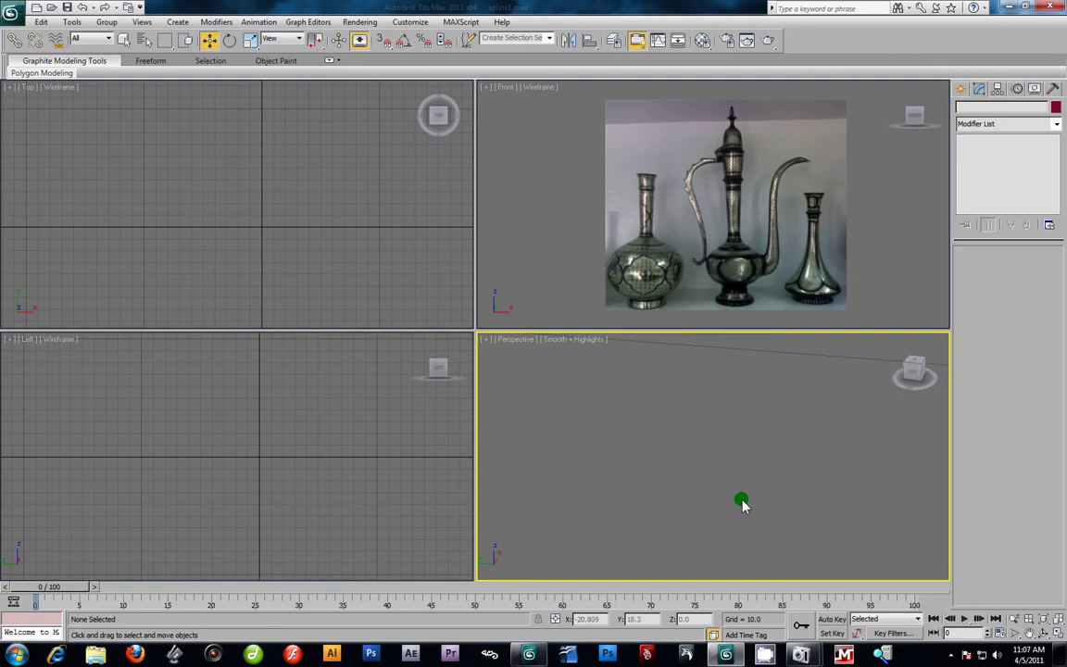
left_click(1057, 622)
scroll(714, 446, "down", 10)
middle_click_drag(727, 456, 768, 439, "alt")
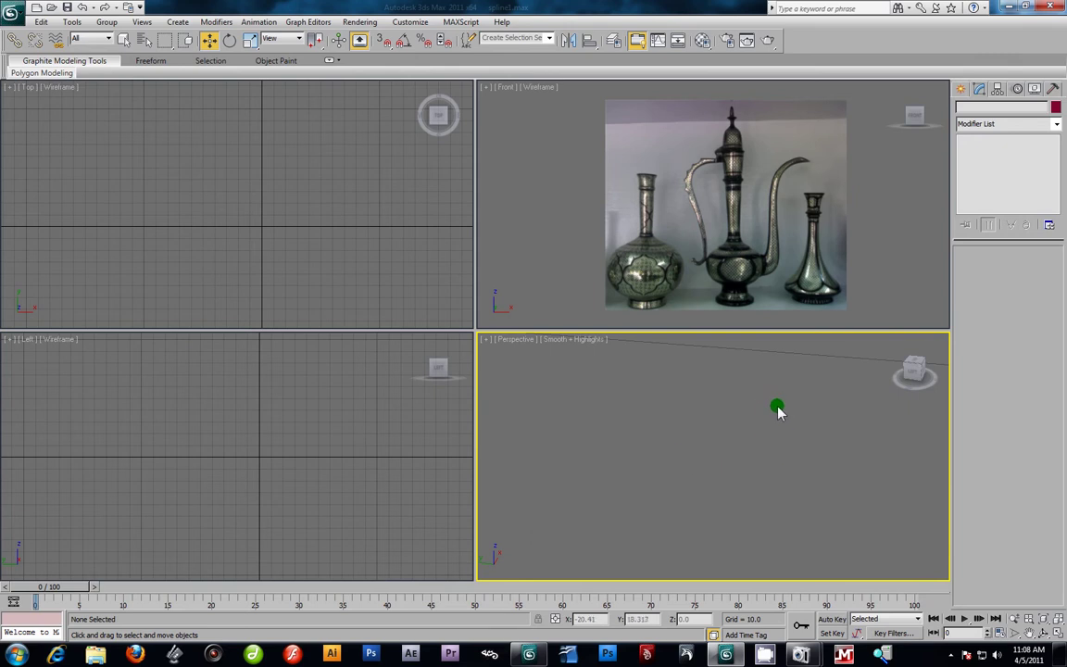
Step: Find and clear out the stray leftover line near the grid, and zoom all viewports to extents
left_click(1055, 619)
scroll(724, 474, "down", 3)
scroll(729, 473, "down", 8)
left_click_drag(594, 381, 894, 588)
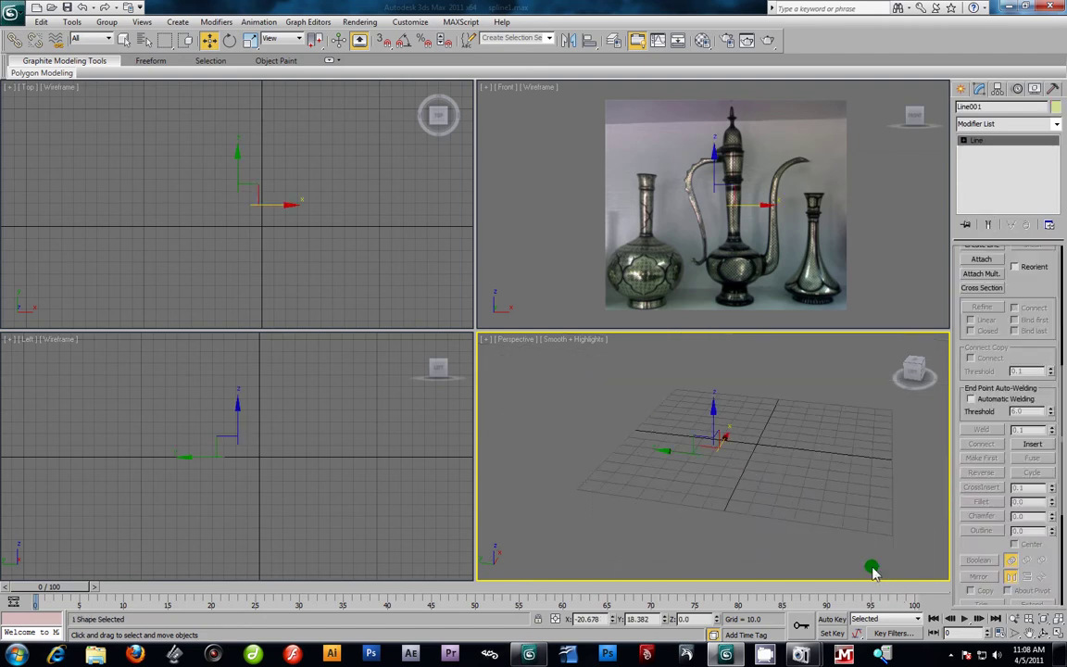
left_click(873, 571)
key("ctrl+shift+z")
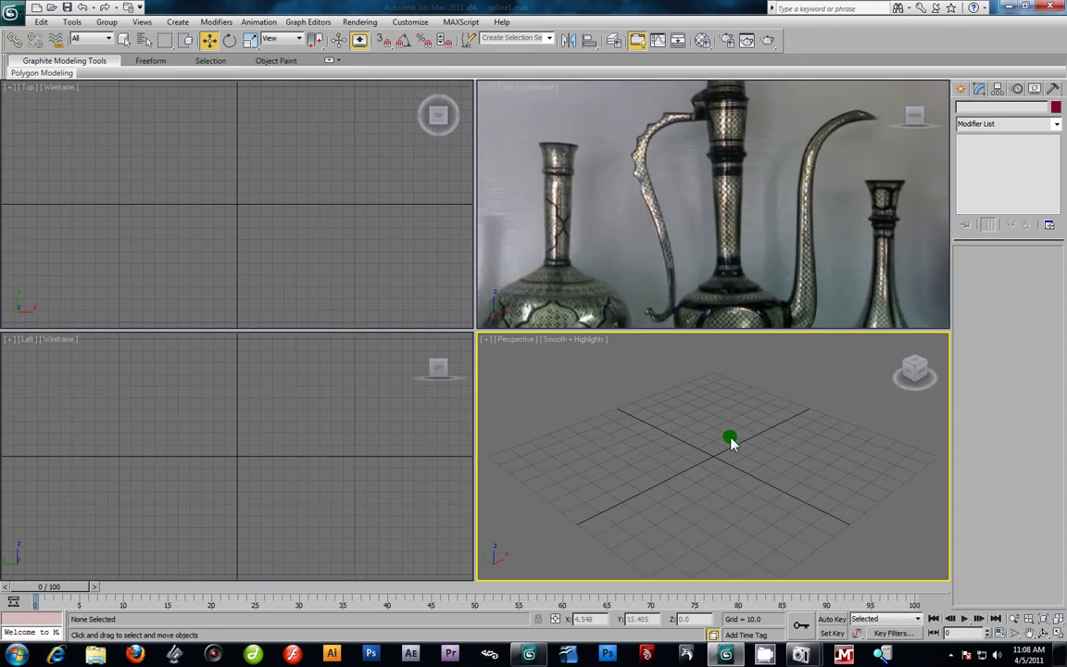
Step: Create a box about 25.3 long, 13.3 wide and 6.1 high over the handle's mount beside the neck in the Front view
left_click(661, 271)
scroll(663, 278, "down", 3)
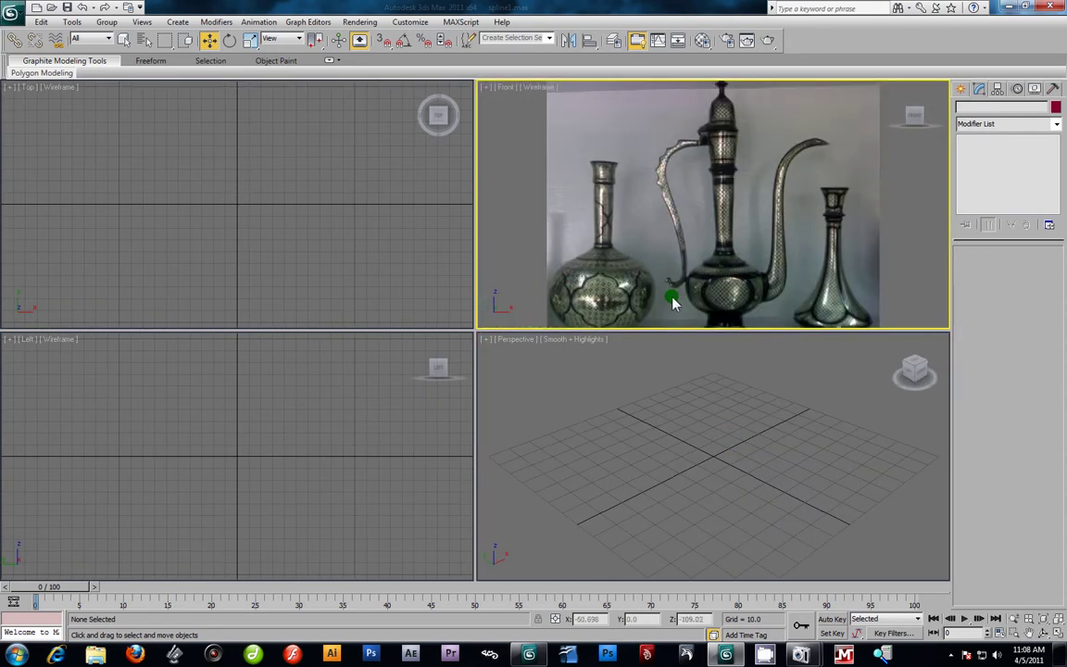
scroll(690, 424, "down", 2)
scroll(676, 250, "down", 2)
scroll(676, 250, "up", 3)
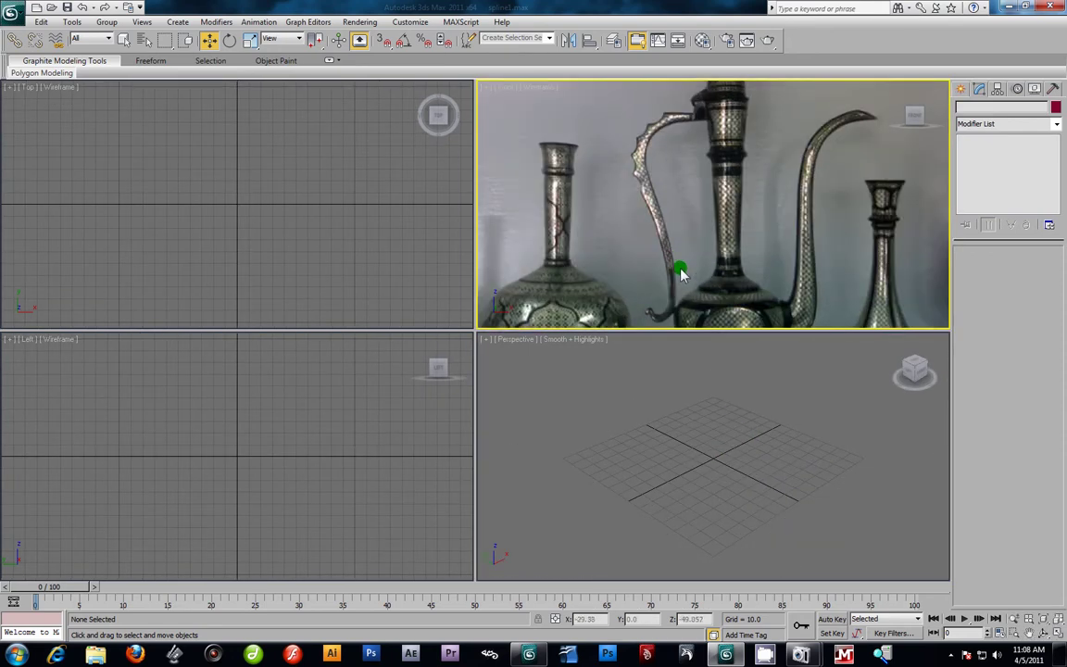
scroll(708, 250, "up", 6)
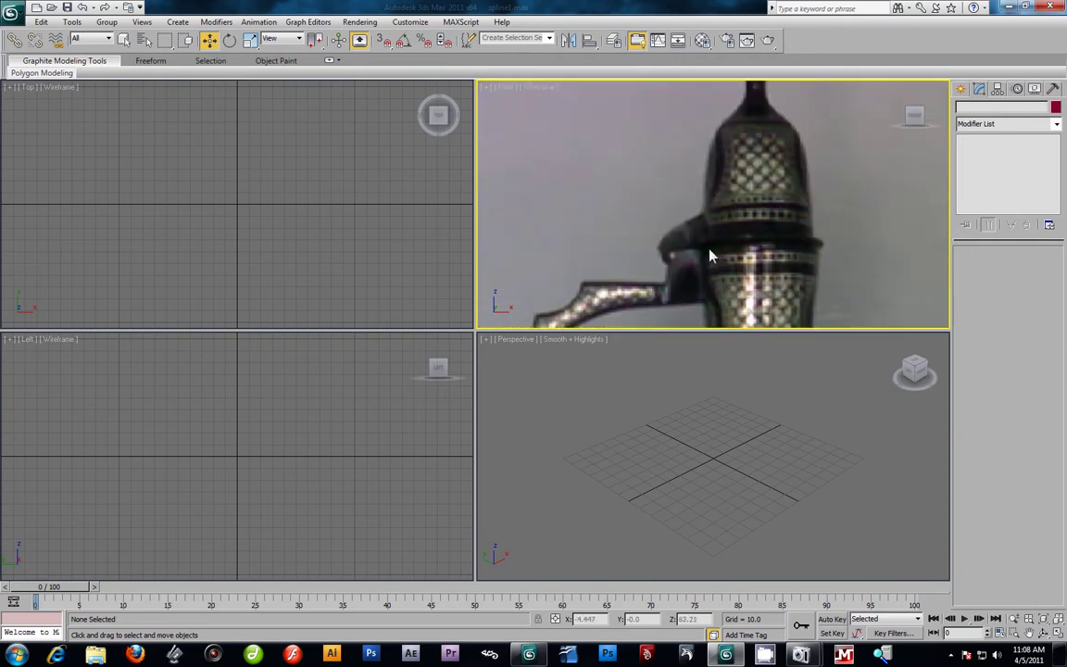
mouse_move(711, 217)
middle_mouse_down()
mouse_move(681, 261)
mouse_move(713, 175)
mouse_move(700, 228)
middle_mouse_up()
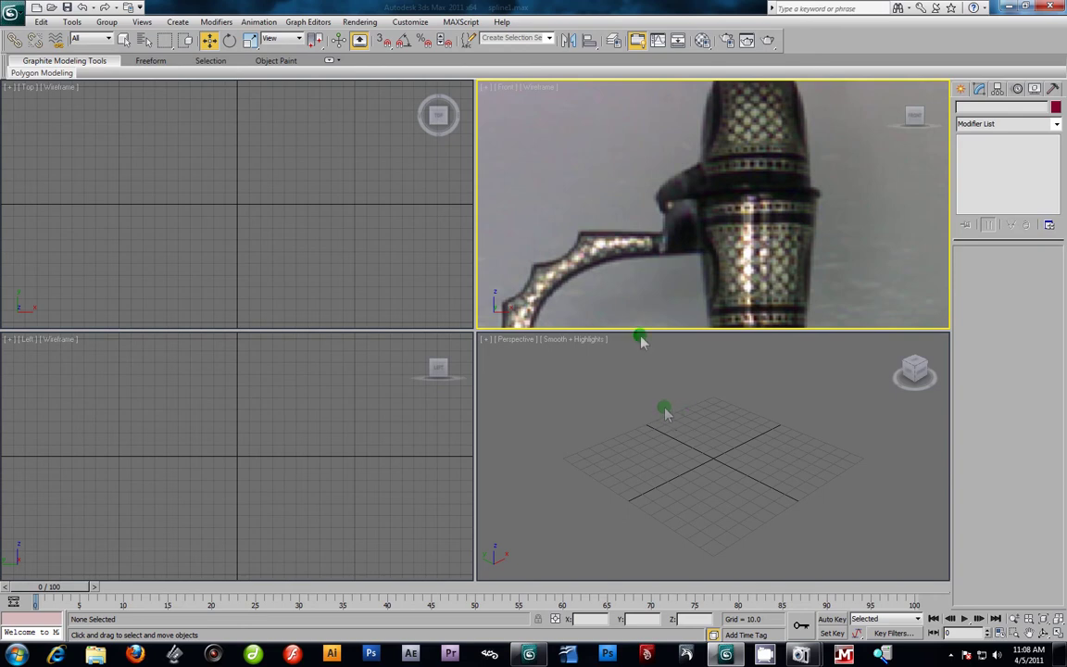
left_click(960, 90)
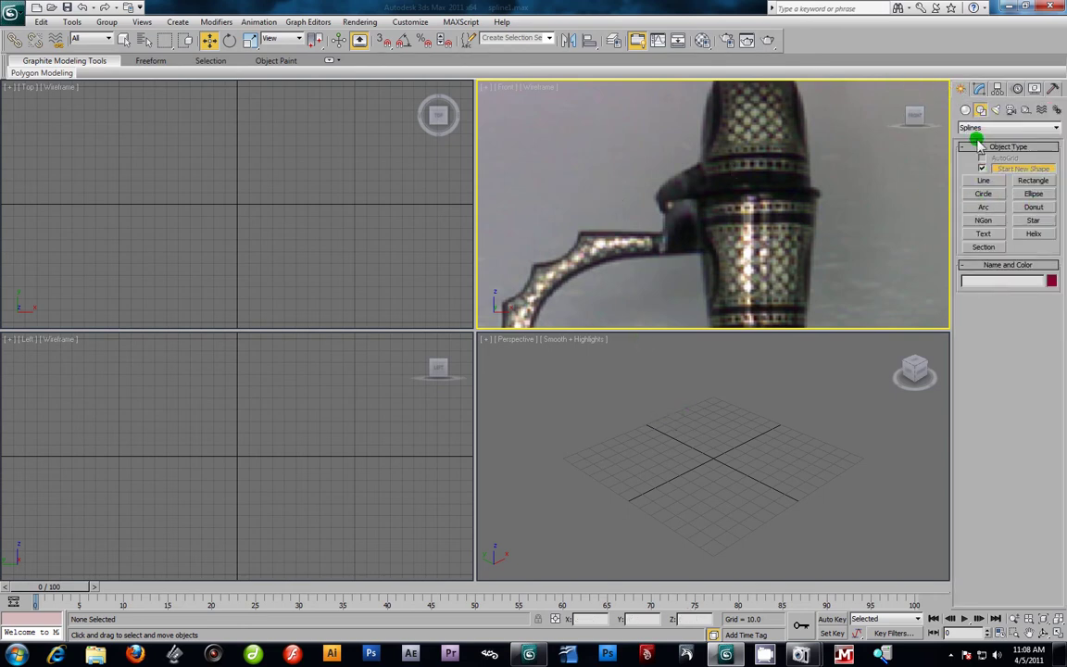
left_click(965, 111)
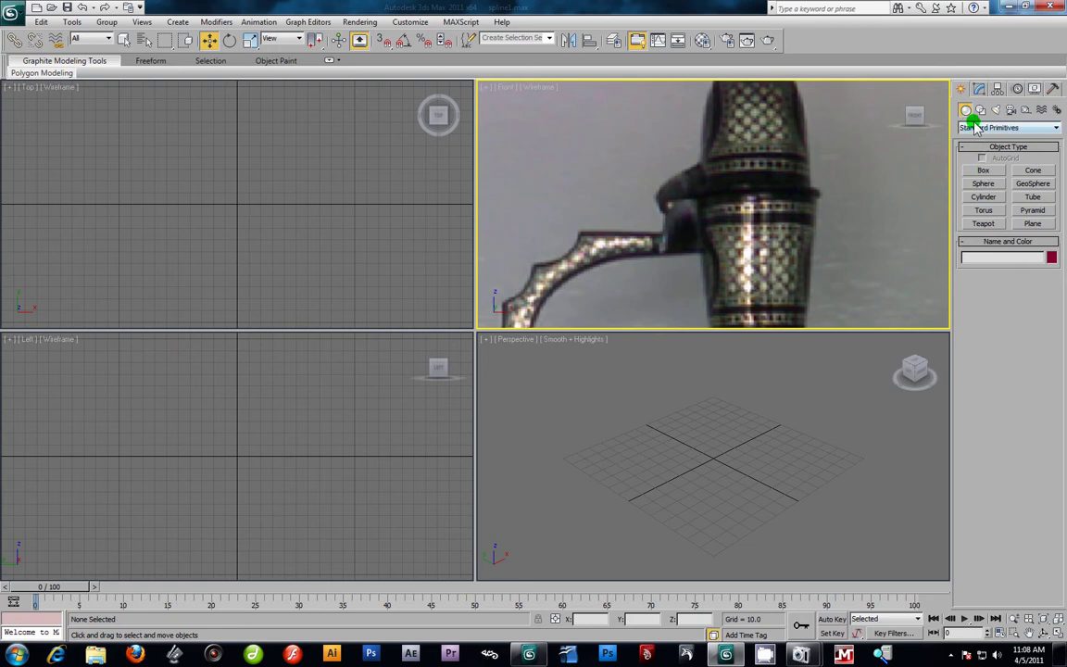
left_click(982, 170)
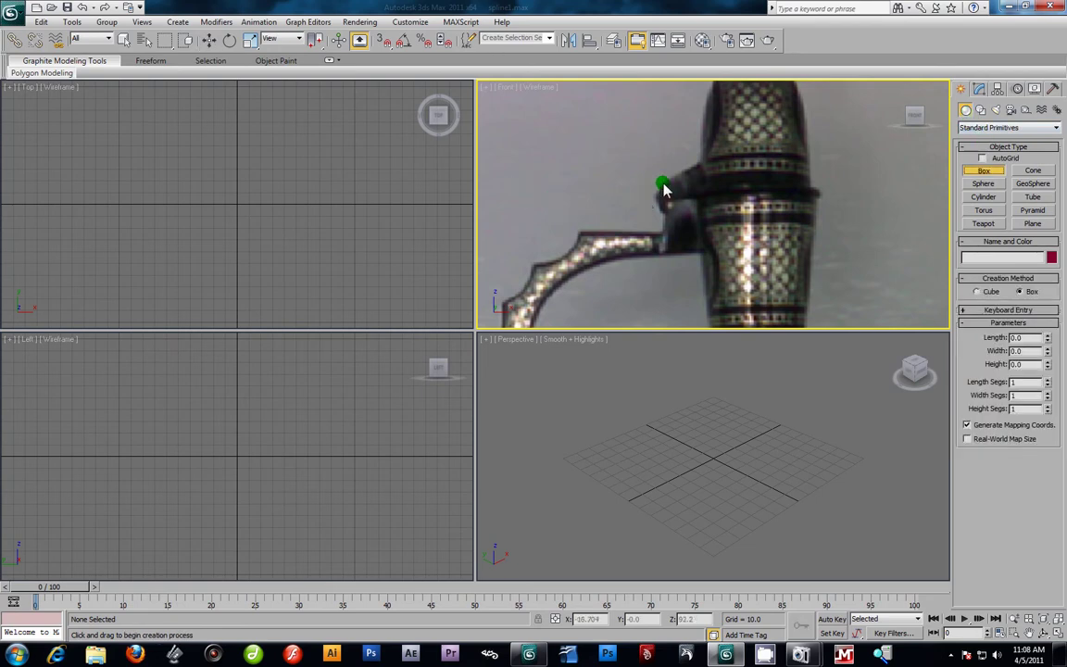
left_click_drag(663, 172, 708, 258)
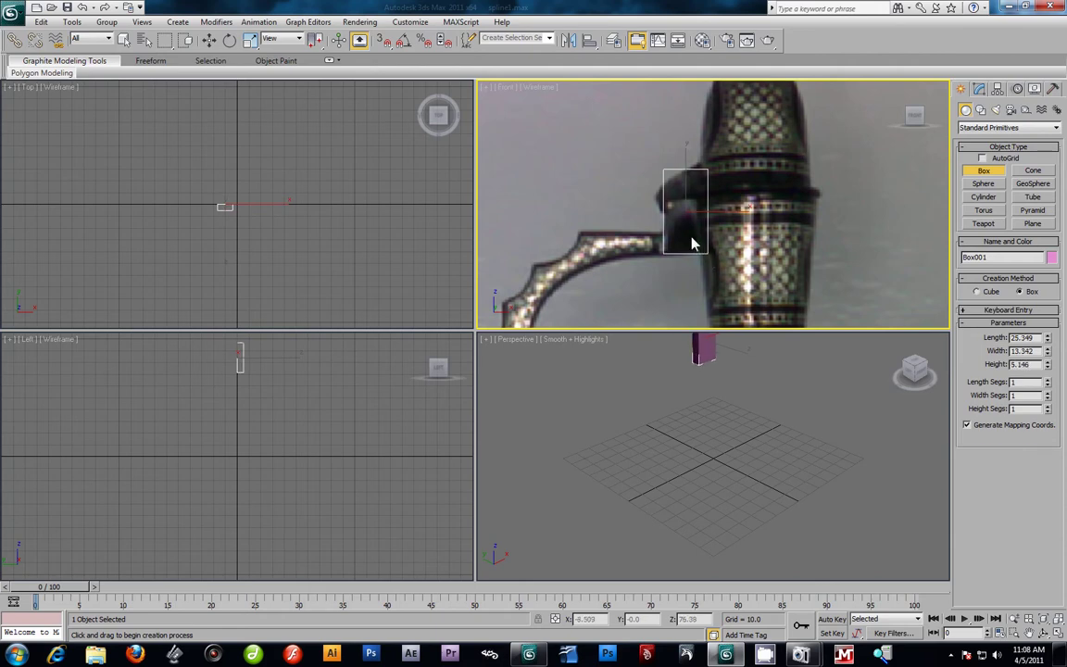
left_click(709, 557)
Step: Show edged faces on the new box in the Perspective view and select the box with the Move tool
middle_click_drag(737, 413, 738, 521)
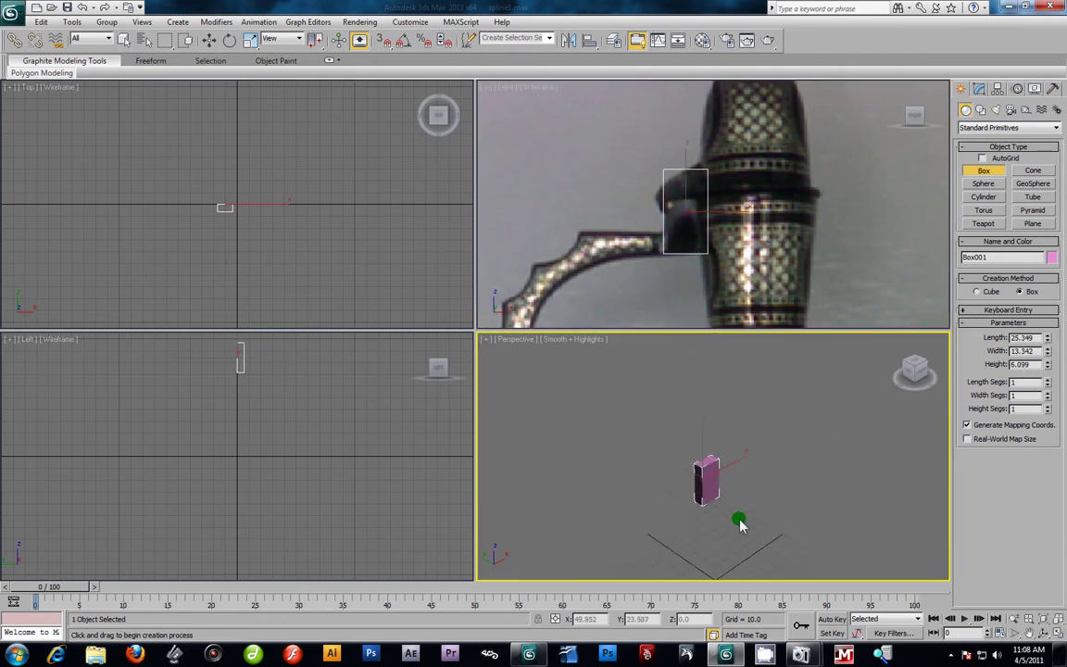
scroll(735, 519, "up", 5)
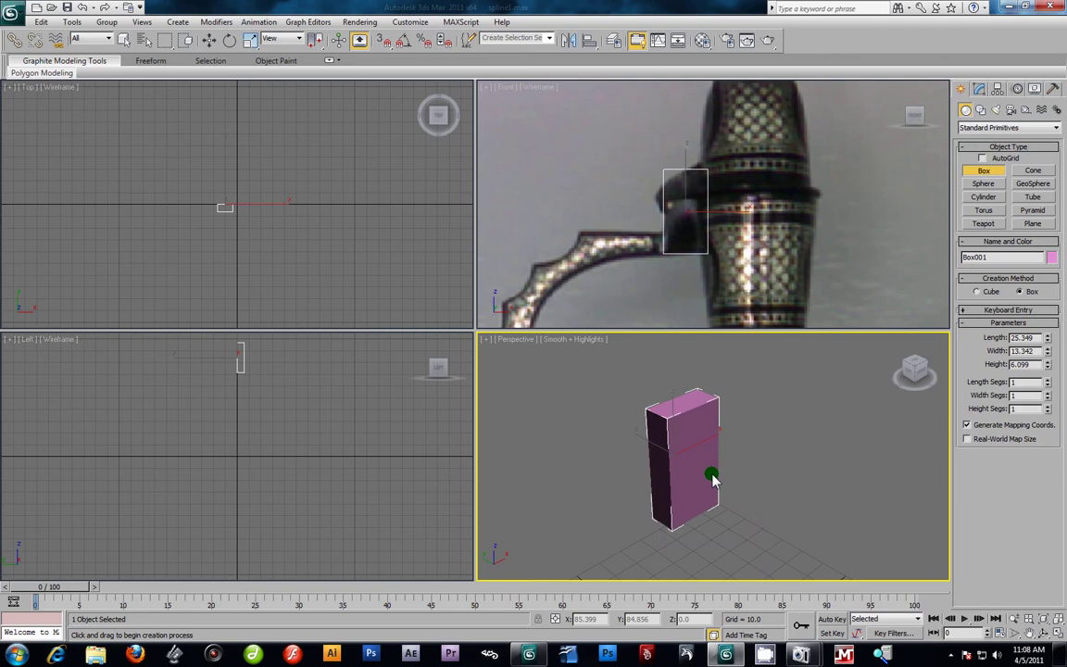
key("F4")
mouse_move(745, 449)
middle_mouse_down("alt")
mouse_move(741, 470)
mouse_move(814, 464)
mouse_move(747, 472)
middle_mouse_up("alt")
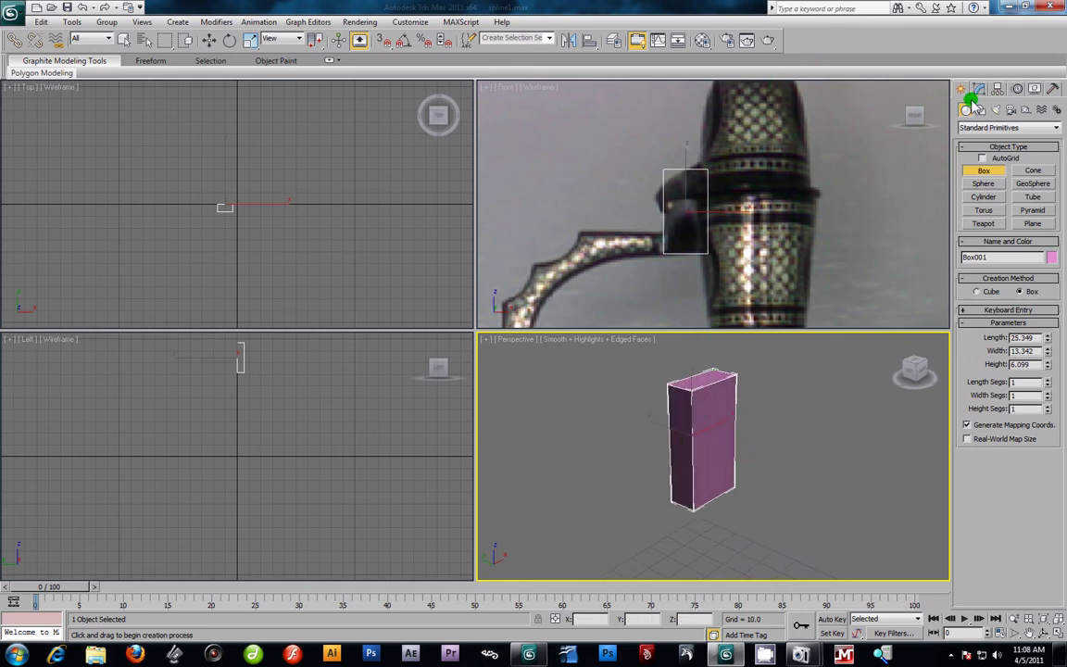
left_click(210, 40)
left_click(659, 463)
left_click(701, 454)
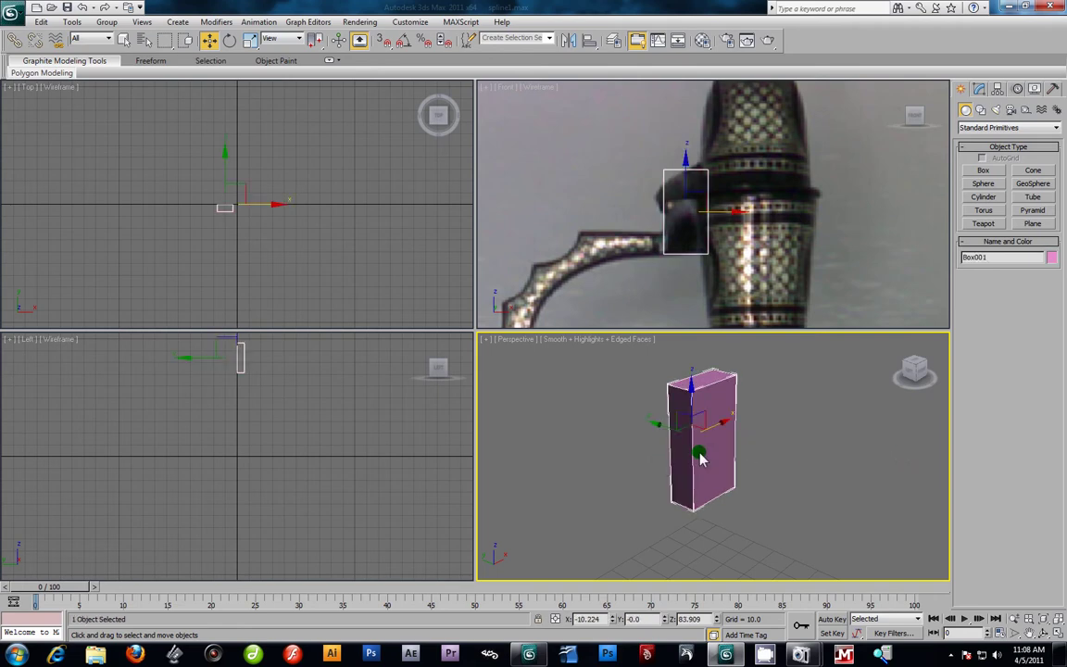
Step: Assign the 01 - Default material to the box and set its wireframe colour to black
key("m")
left_click_drag(549, 398, 677, 431)
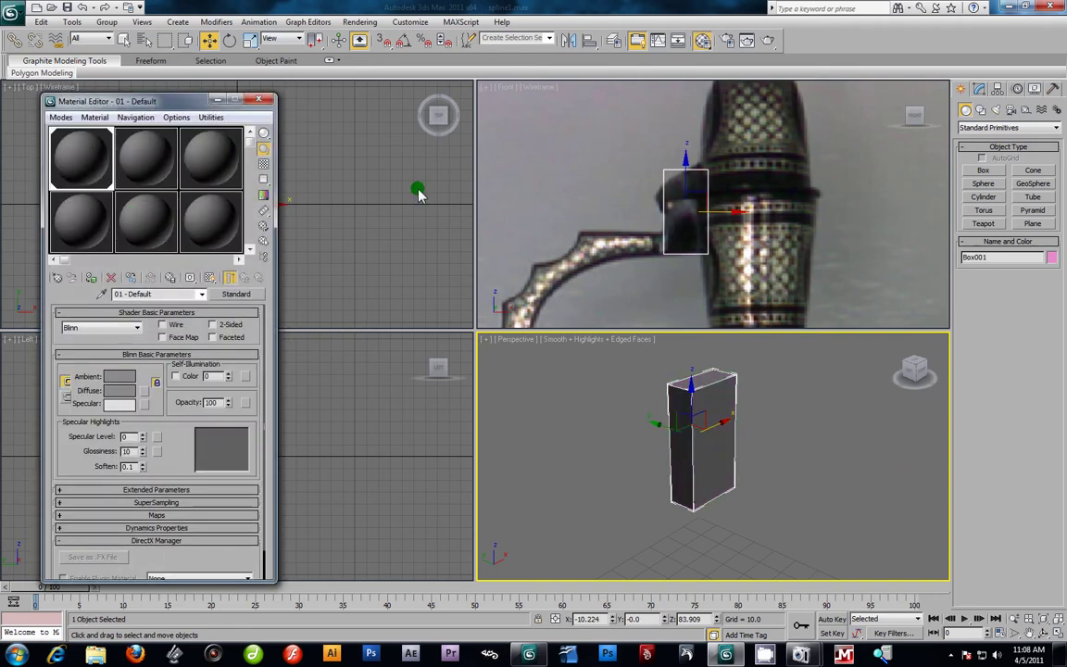
left_click(1050, 258)
left_click(630, 354)
left_click(598, 395)
left_click(880, 412)
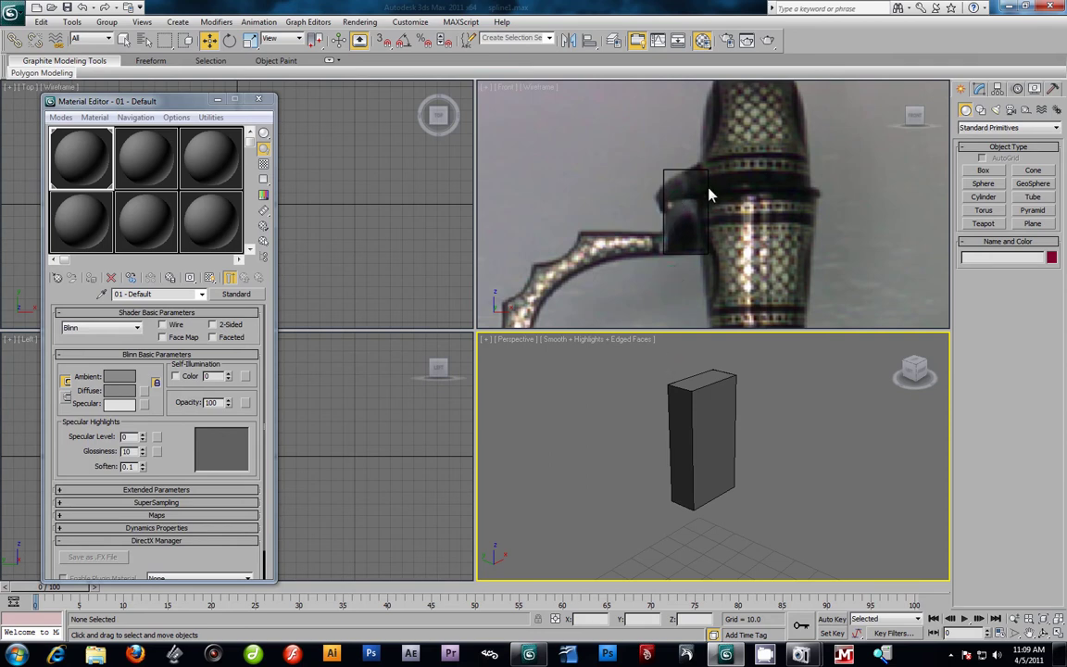
Step: Change the box's wireframe colour to yellow and close the Material Editor
left_click(708, 387)
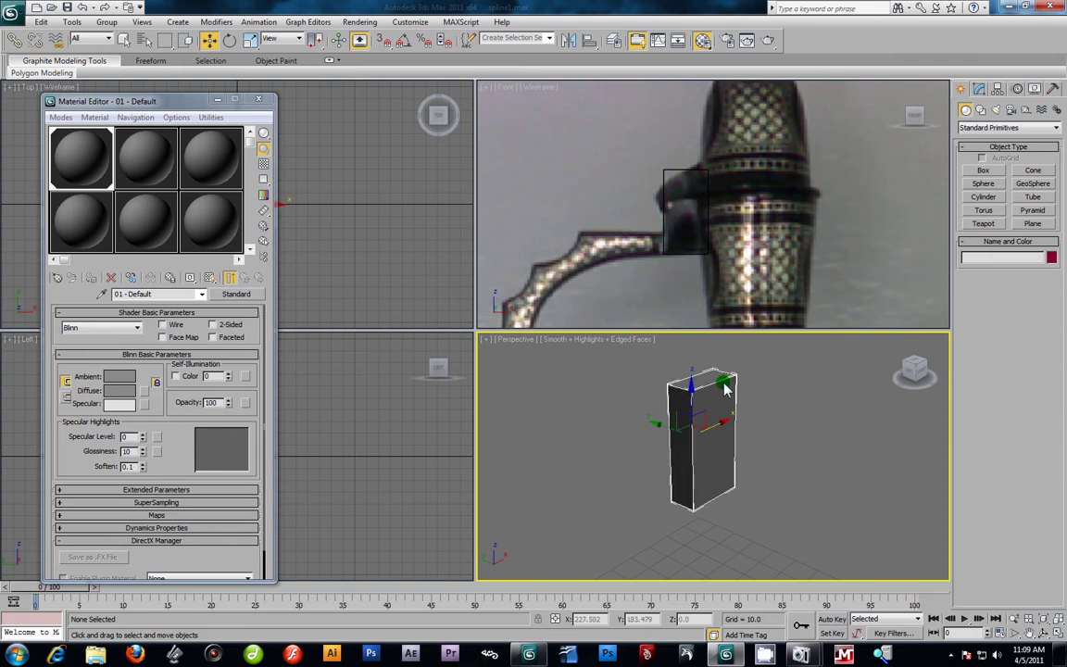
left_click(1051, 258)
left_click(477, 290)
left_click(604, 395)
left_click(814, 424)
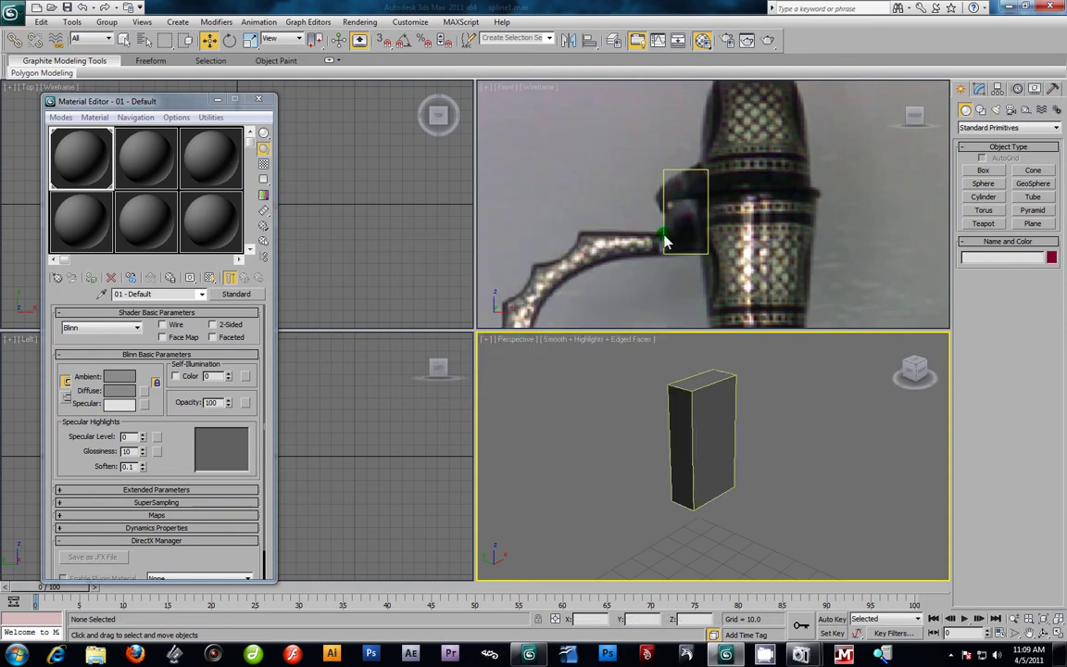
left_click(258, 100)
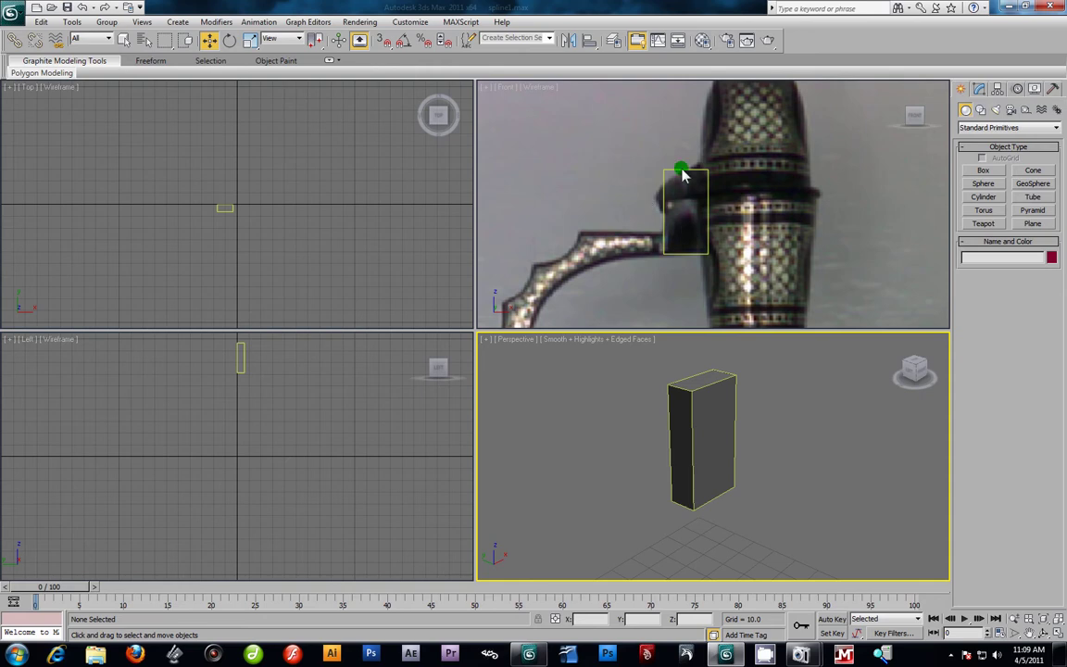
Step: Convert the box to an Editable Poly and switch to Edge sub-object editing
left_click(974, 91)
left_click(731, 424)
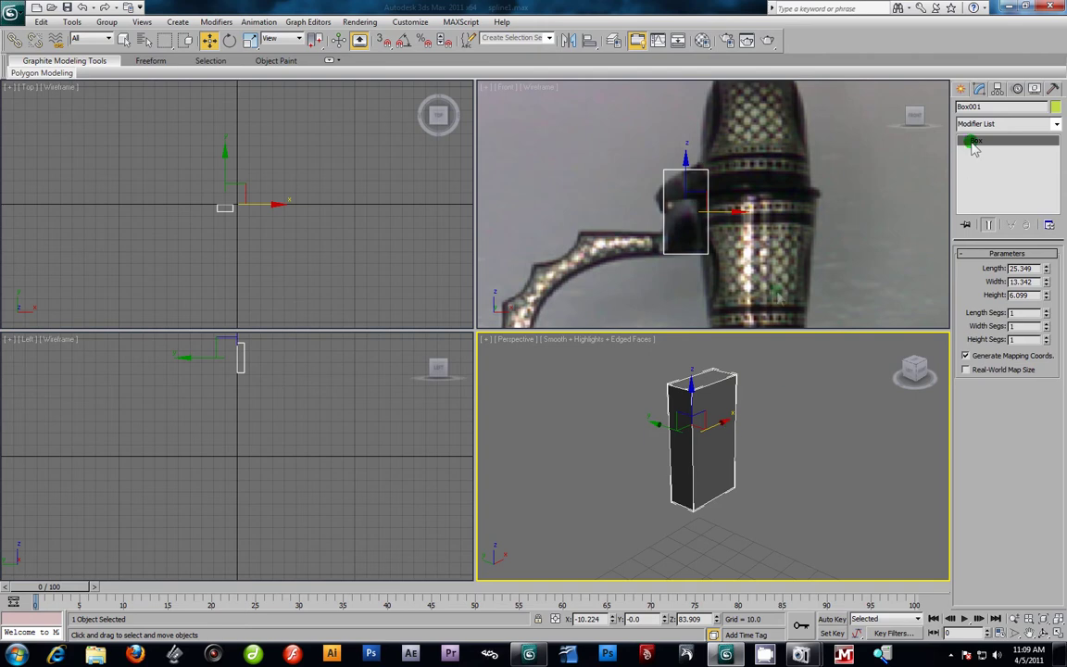
right_click(690, 392)
mouse_move(737, 510)
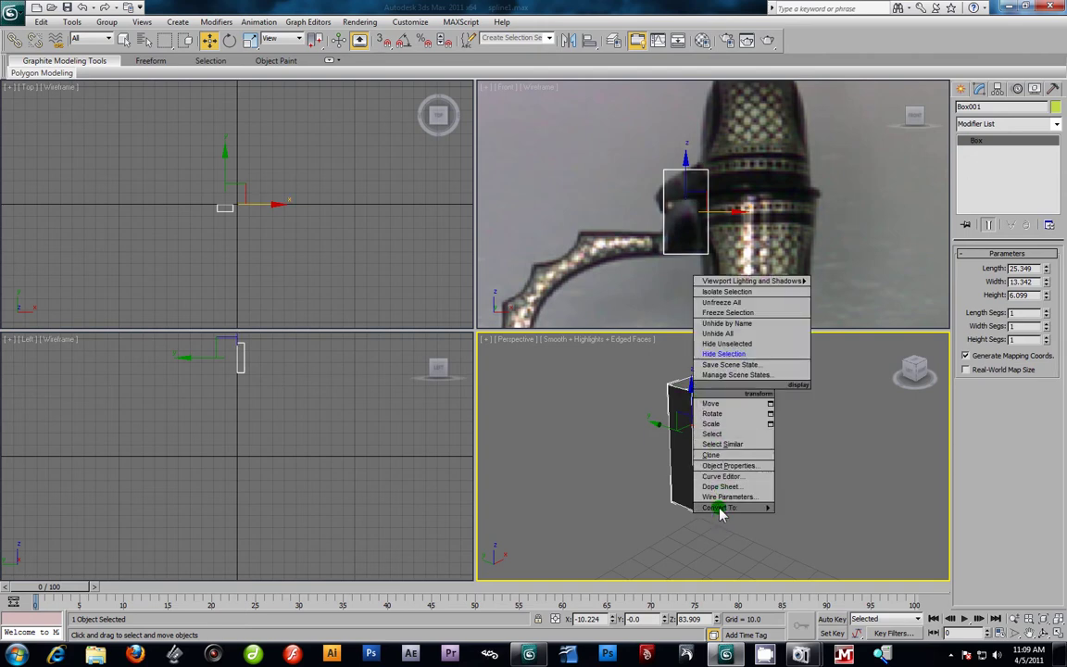
left_click(824, 517)
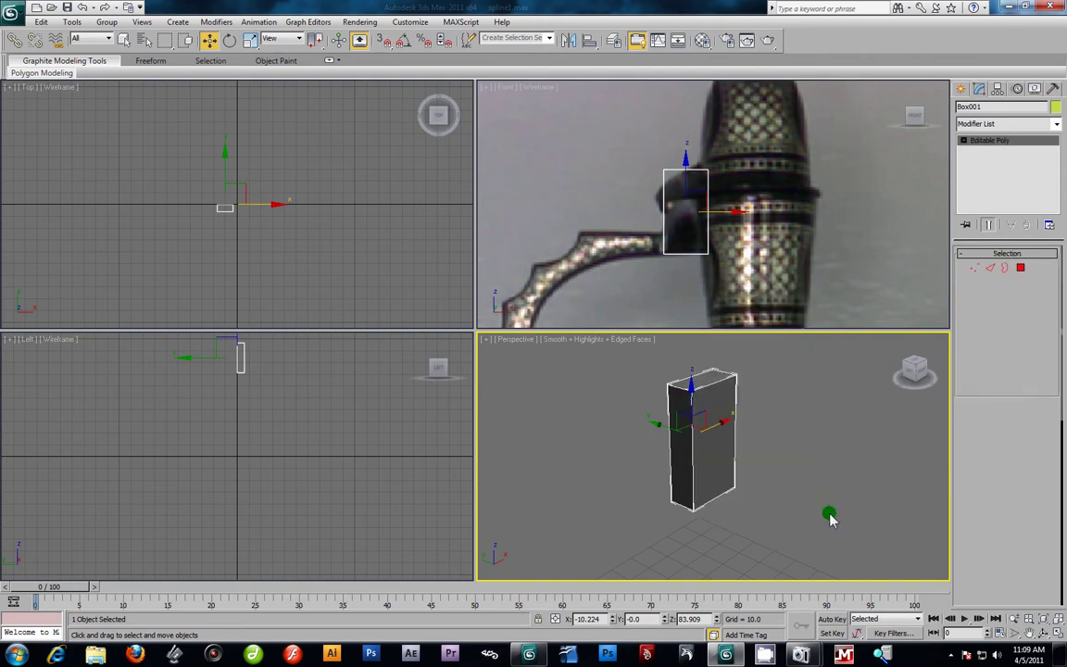
left_click(963, 140)
left_click(984, 160)
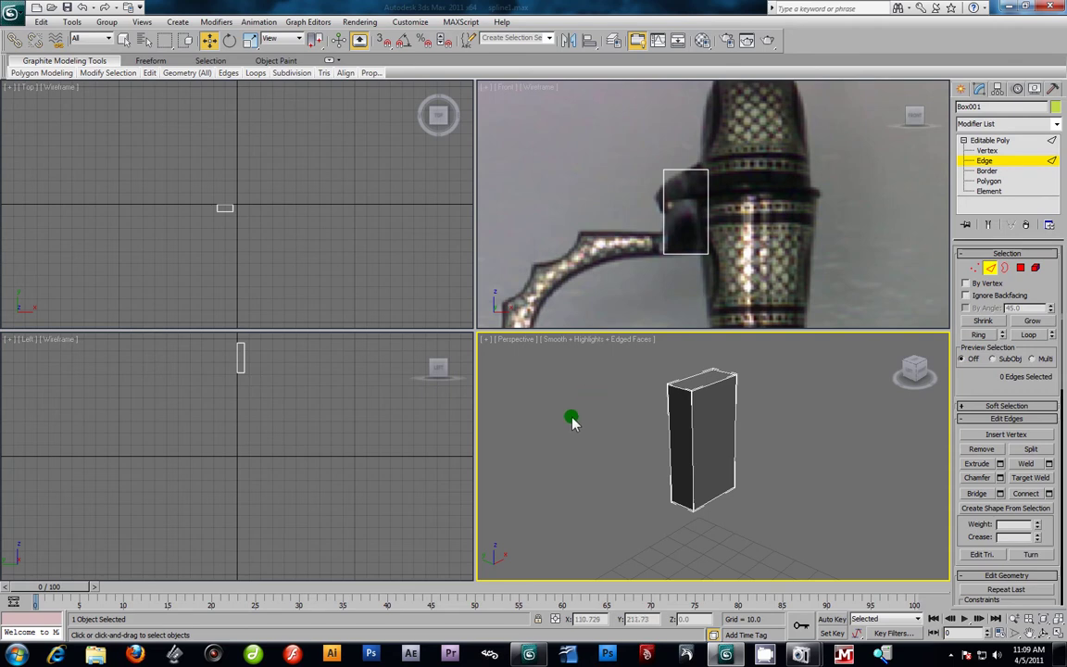
Step: Connect the box's four vertical edges with 1 segment, pinch 0 and slide 0, to add a horizontal edge loop at mid-height
left_click(555, 186)
left_click_drag(548, 176, 705, 216)
middle_click_drag(776, 521, 799, 517, "alt")
key("z")
left_click(771, 449)
scroll(779, 444, "down", 4)
middle_click_drag(778, 181, 788, 200)
scroll(788, 200, "down", 4)
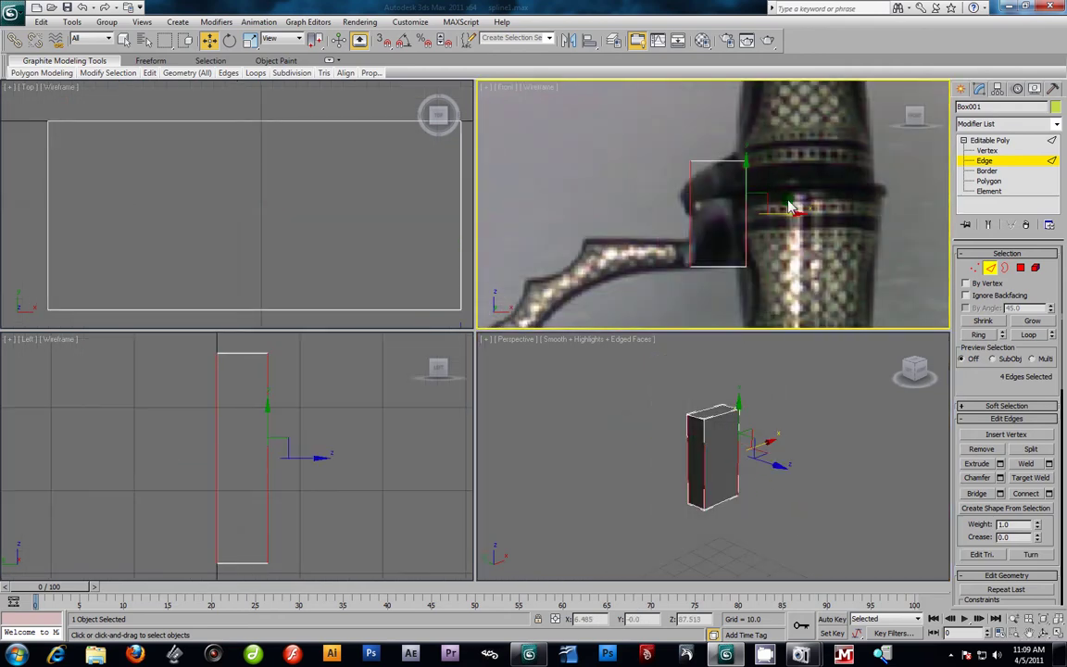
left_click(763, 493)
left_click(740, 456)
left_click(978, 334)
left_click(1049, 495)
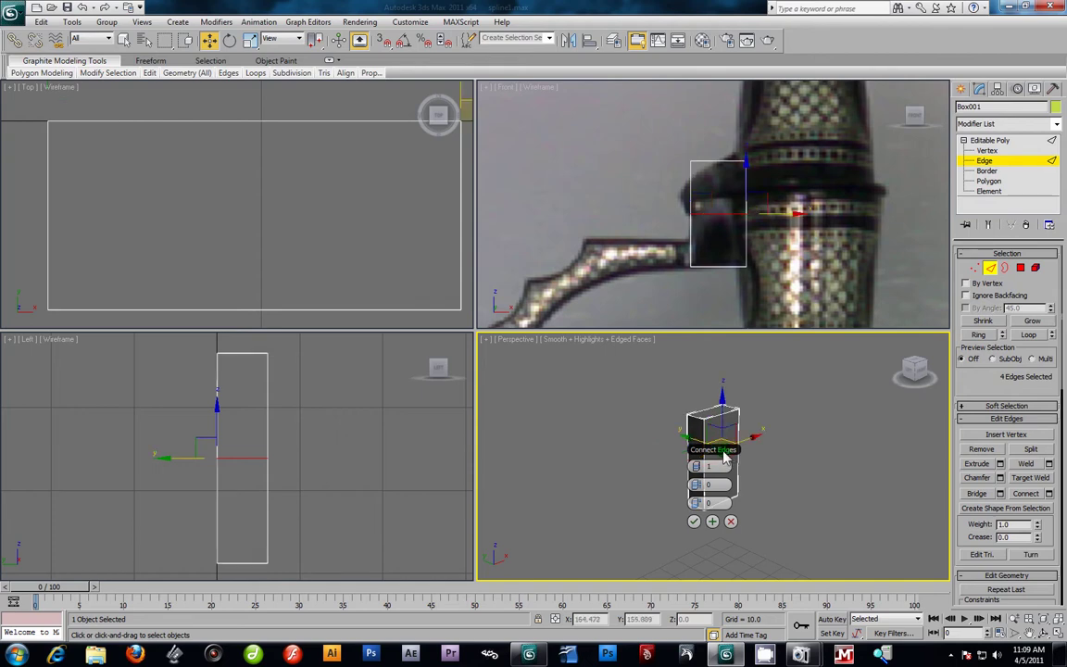
left_click_drag(721, 451, 851, 421)
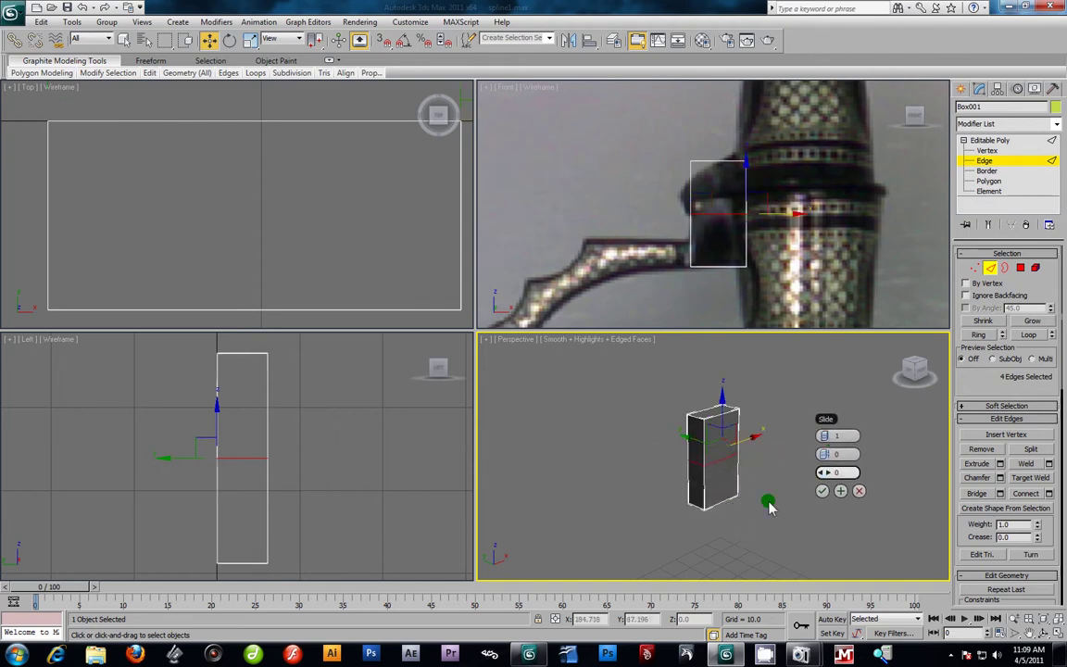
left_click(821, 491)
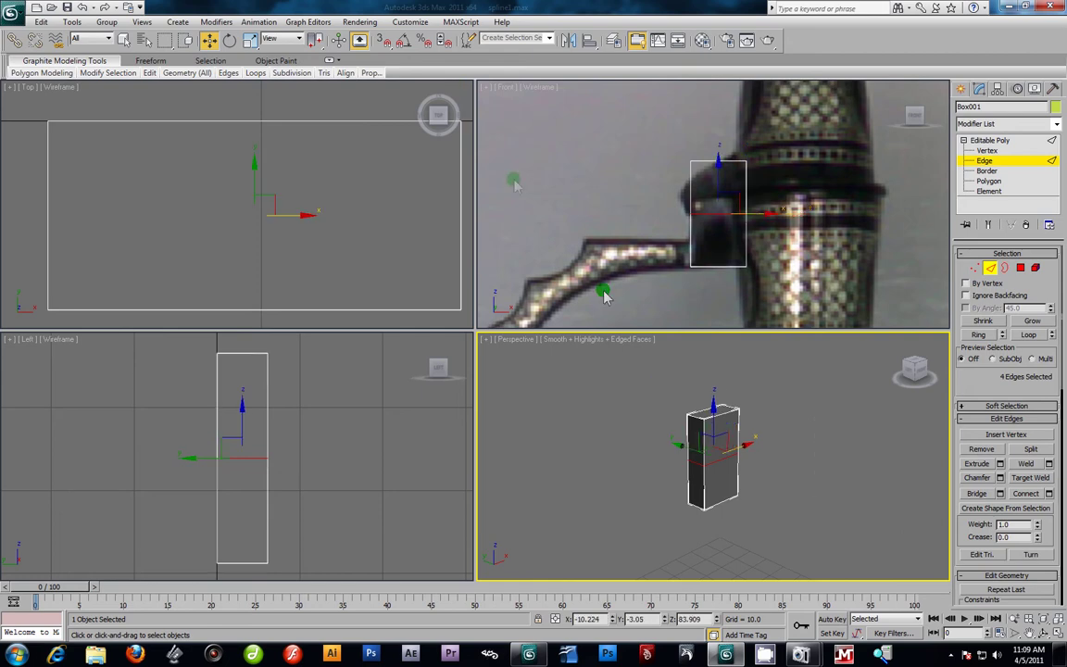
Step: Slope the box's top to follow the photo by moving the outer top vertices down and outward and raising the neck-side ones
left_click(991, 150)
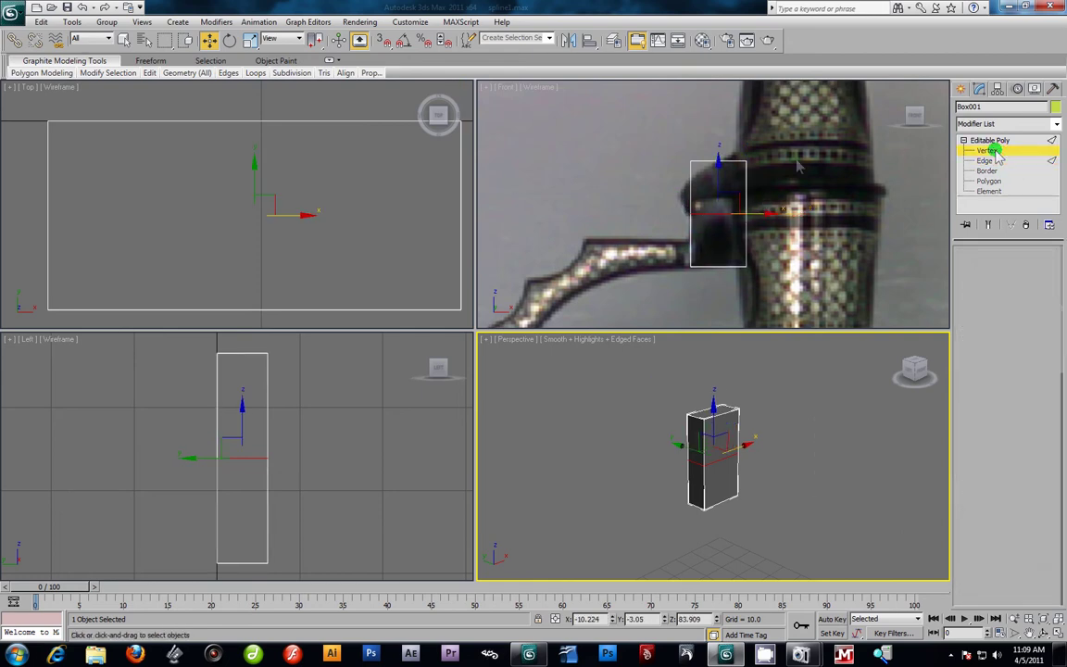
left_click_drag(649, 118, 702, 182)
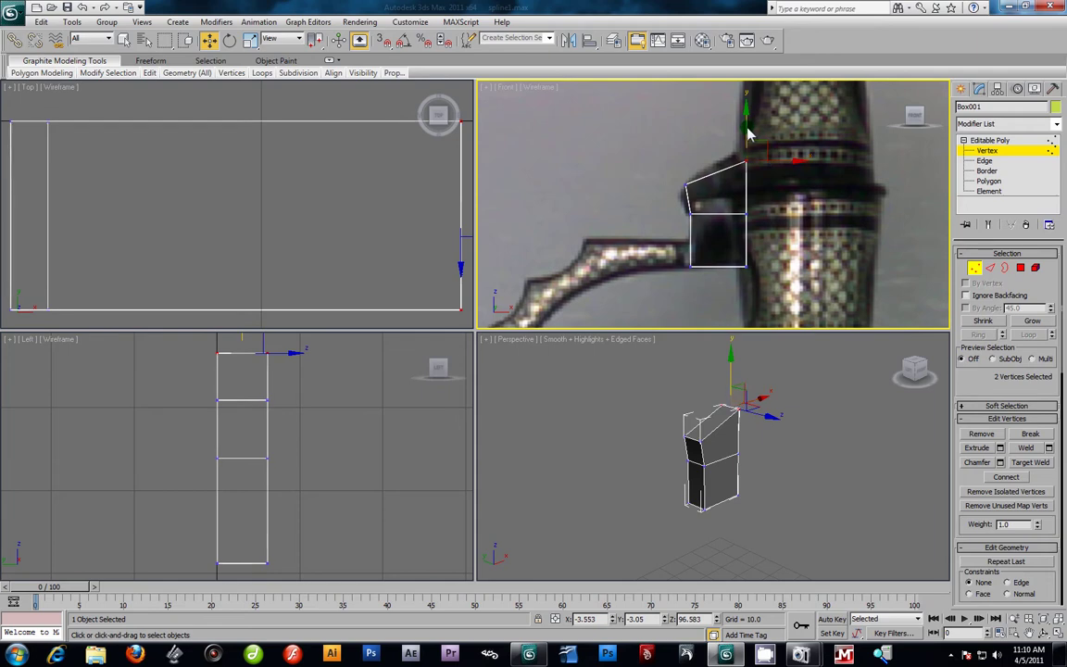
left_click_drag(745, 109, 743, 118)
Step: Raise the middle loop's vertices to about Z 84.7 and move the outer upper vertices to about X -19.15, Z 89.55
left_click_drag(702, 224, 702, 224)
mouse_move(691, 174)
left_mouse_down()
mouse_move(690, 195)
mouse_move(690, 171)
left_mouse_up()
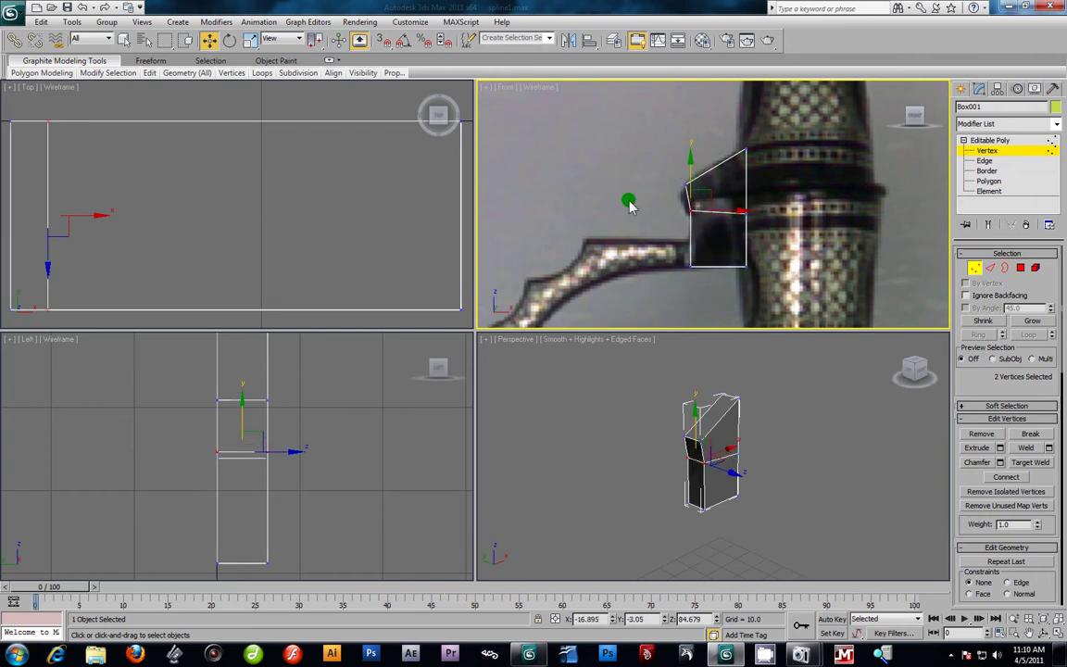
left_click_drag(782, 205, 724, 228)
left_click_drag(748, 189, 747, 183)
left_click_drag(670, 174, 713, 186)
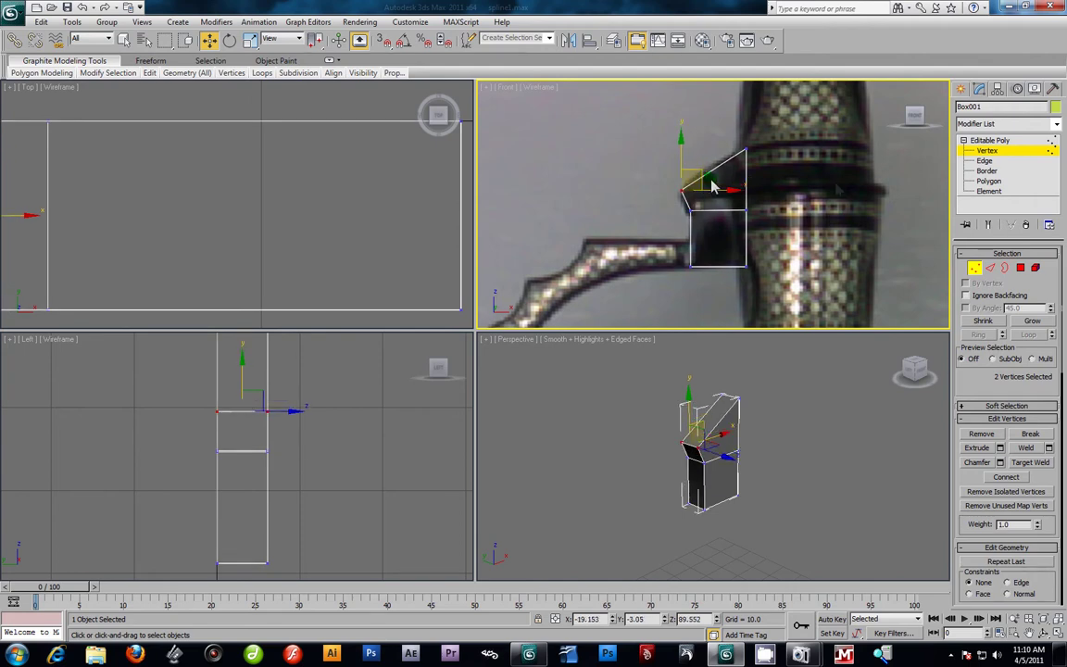
Step: Ring-select the box's horizontal front-view edges and connect them with 1 segment, pinch 0 and slide 0, adding a vertical edge loop
left_click(986, 163)
left_click_drag(715, 119, 719, 298)
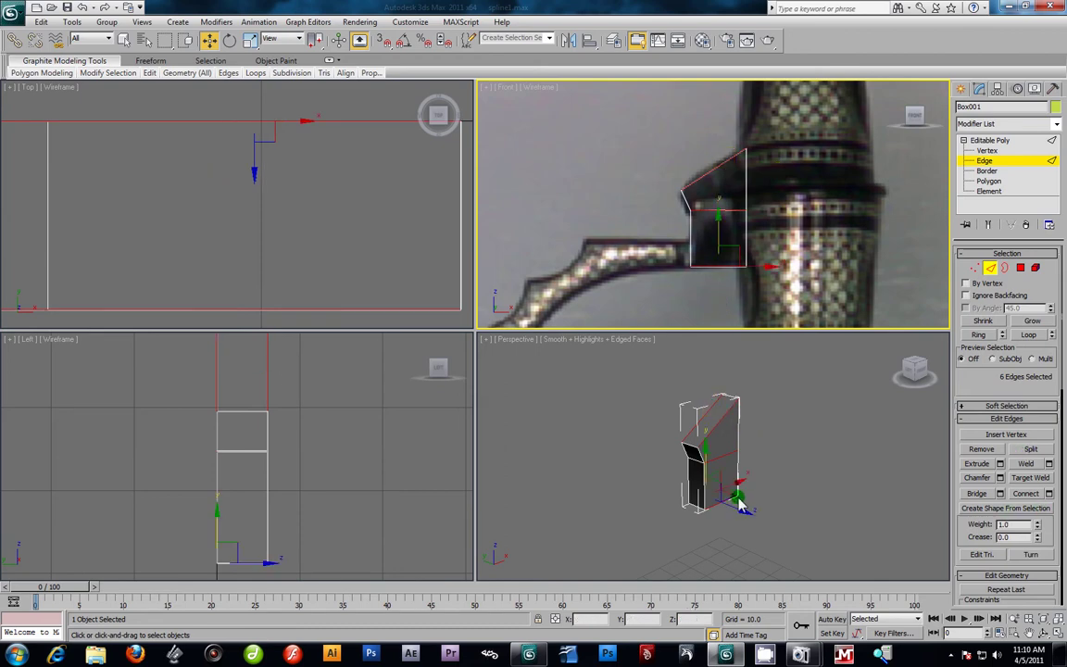
middle_click_drag(731, 484, 808, 479, "alt")
scroll(810, 474, "up", 5)
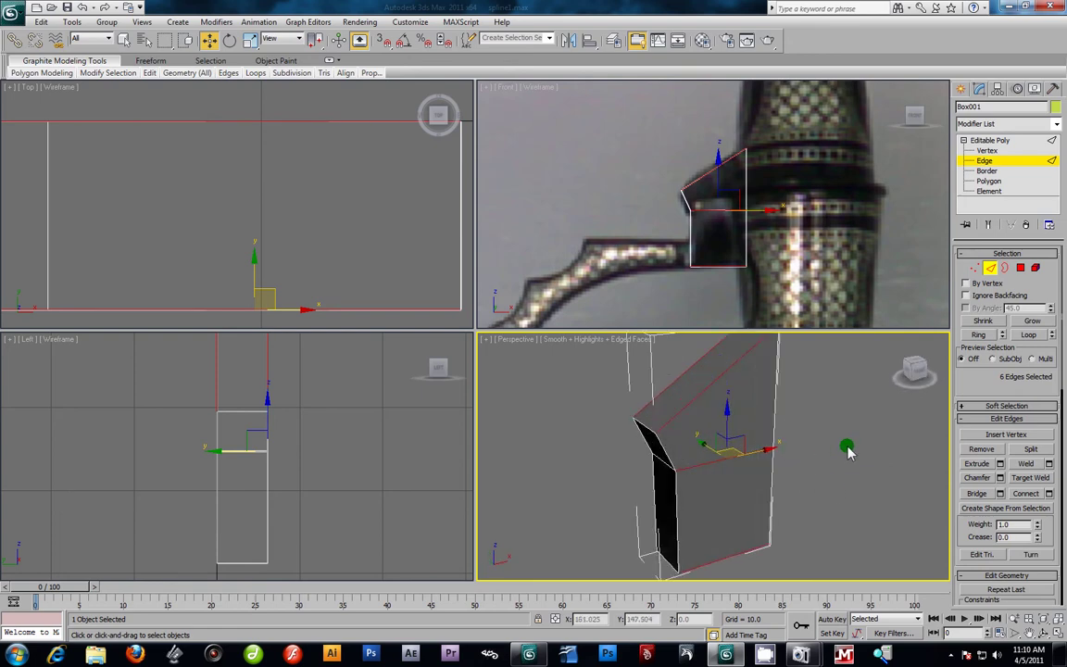
left_click(709, 373)
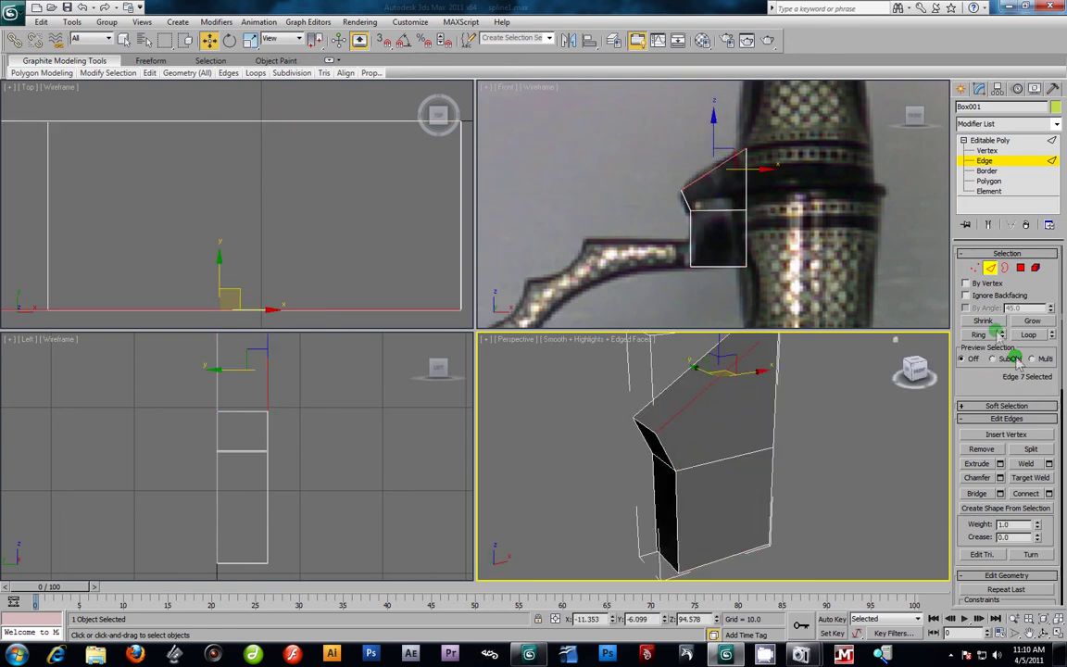
left_click(983, 337)
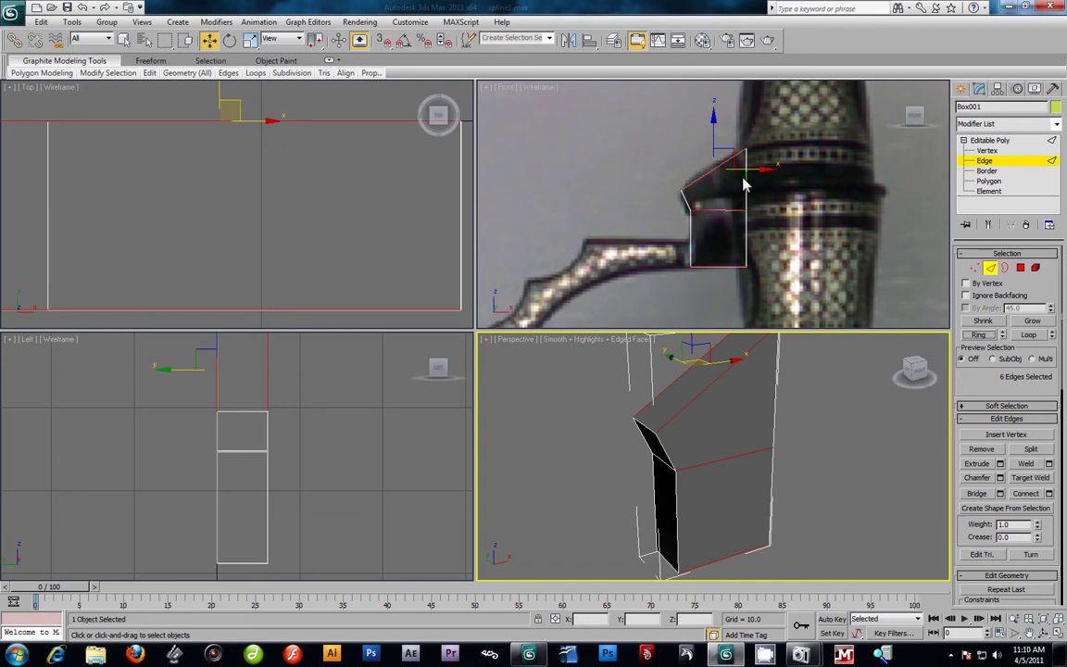
left_click(1049, 493)
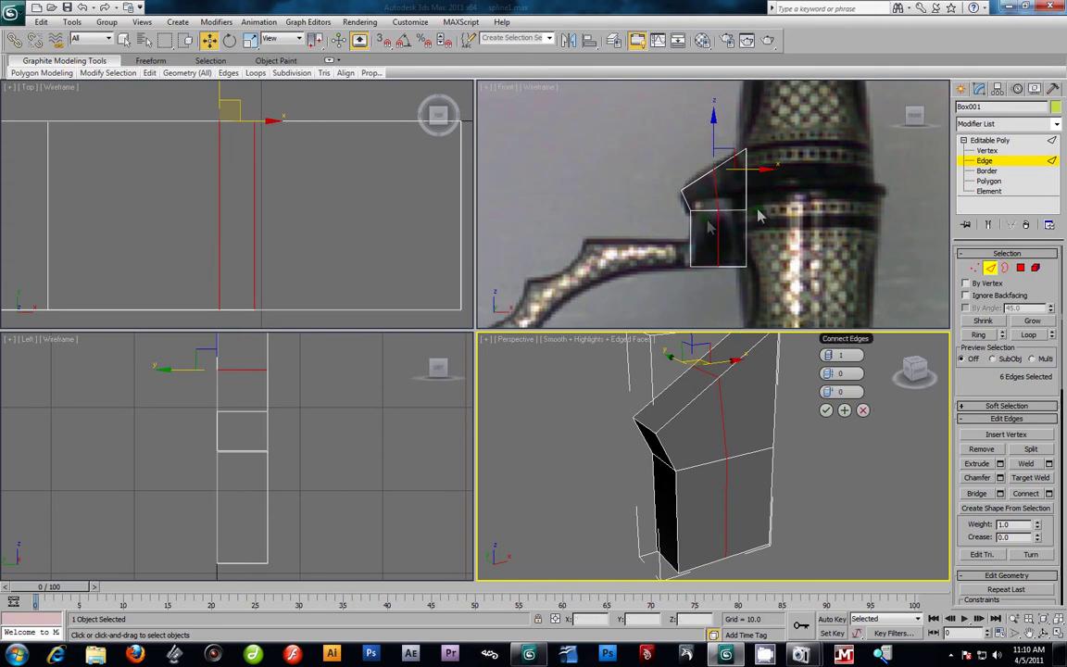
left_click(824, 409)
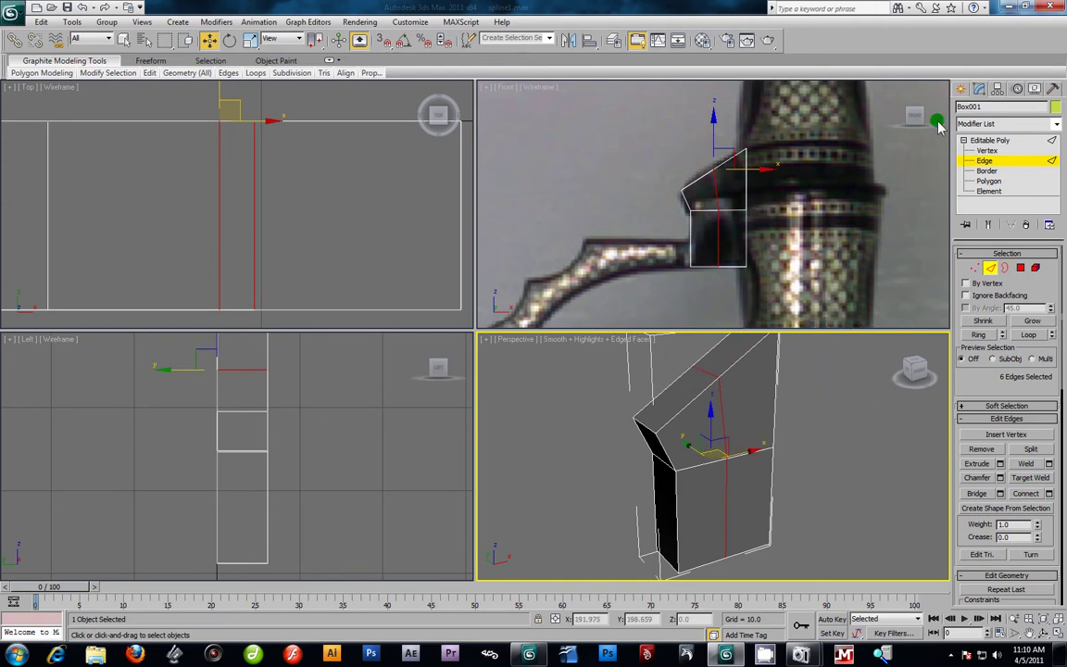
Step: Raise the two middle vertices on the sloped top to about Z 96.08 to round the profile along the photo
left_click(987, 151)
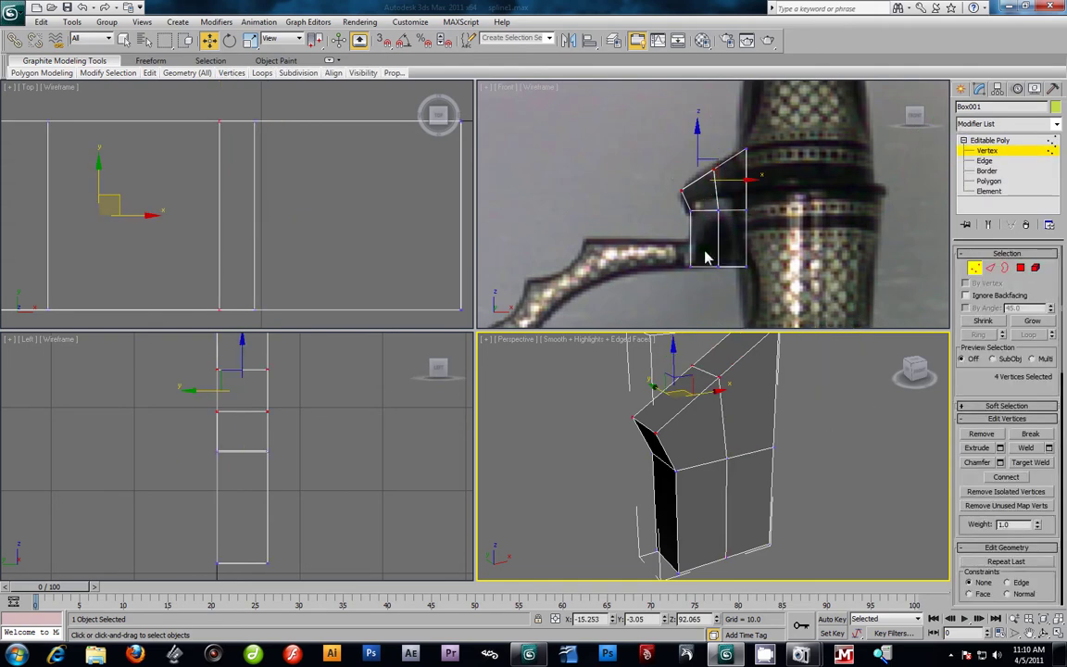
right_click(694, 132)
left_click_drag(691, 129, 722, 179)
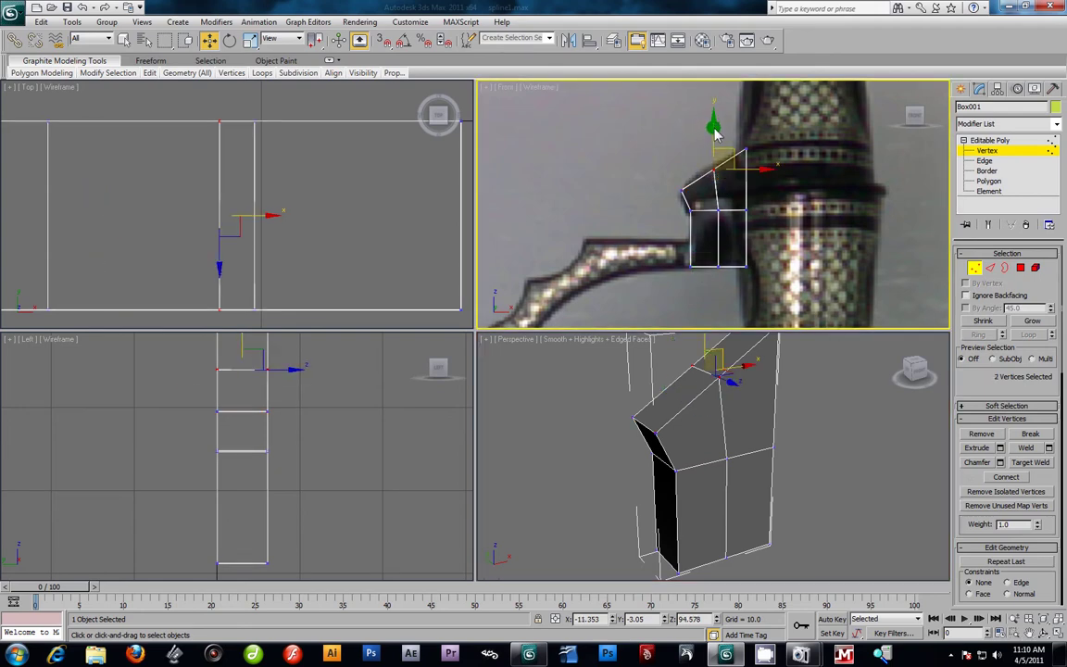
left_click_drag(715, 132, 714, 125)
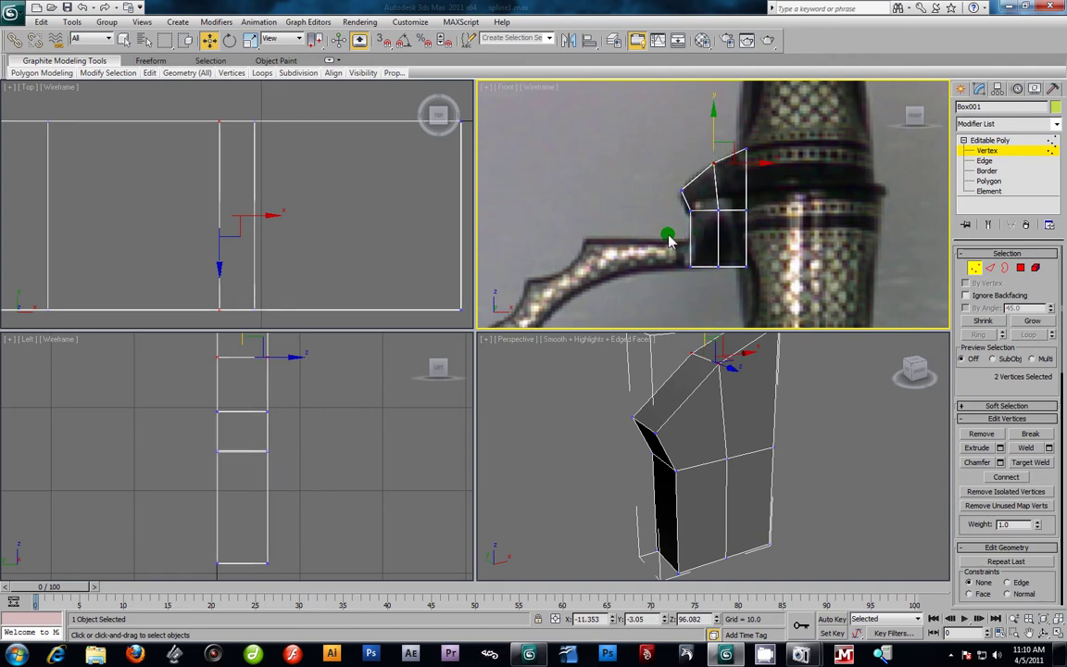
Step: Ring-select the vertical edges of the lower half and connect them with 1 segment, pinch 0 and slide 0, adding a horizontal loop
key("2")
left_click_drag(644, 239, 786, 248)
right_click(869, 469)
left_click(764, 496)
key("ctrl+z")
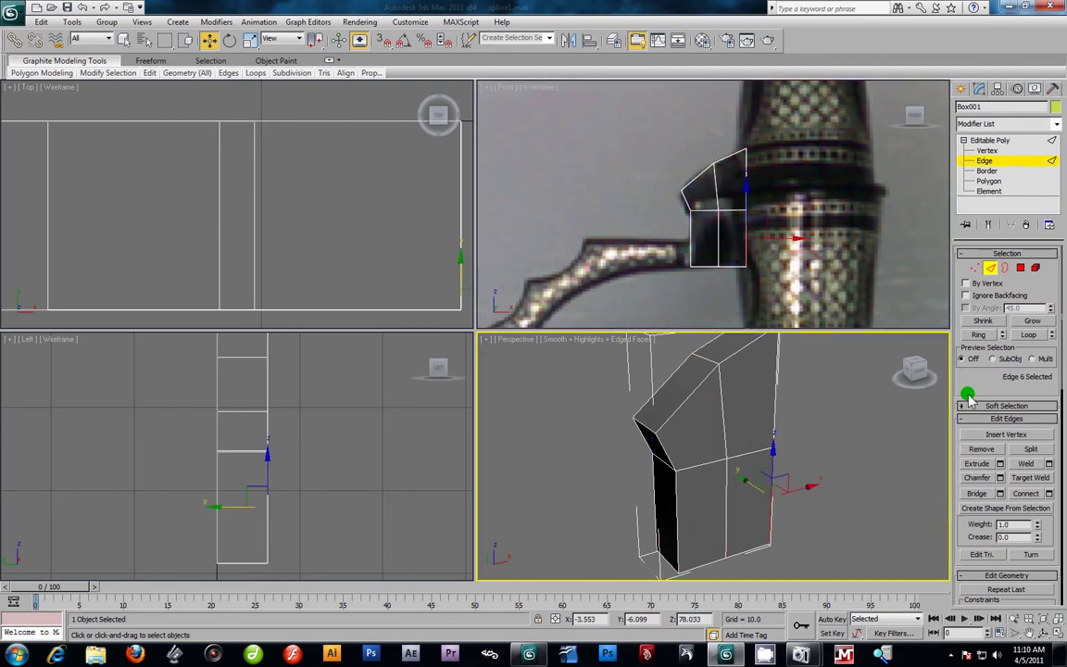
left_click(977, 335)
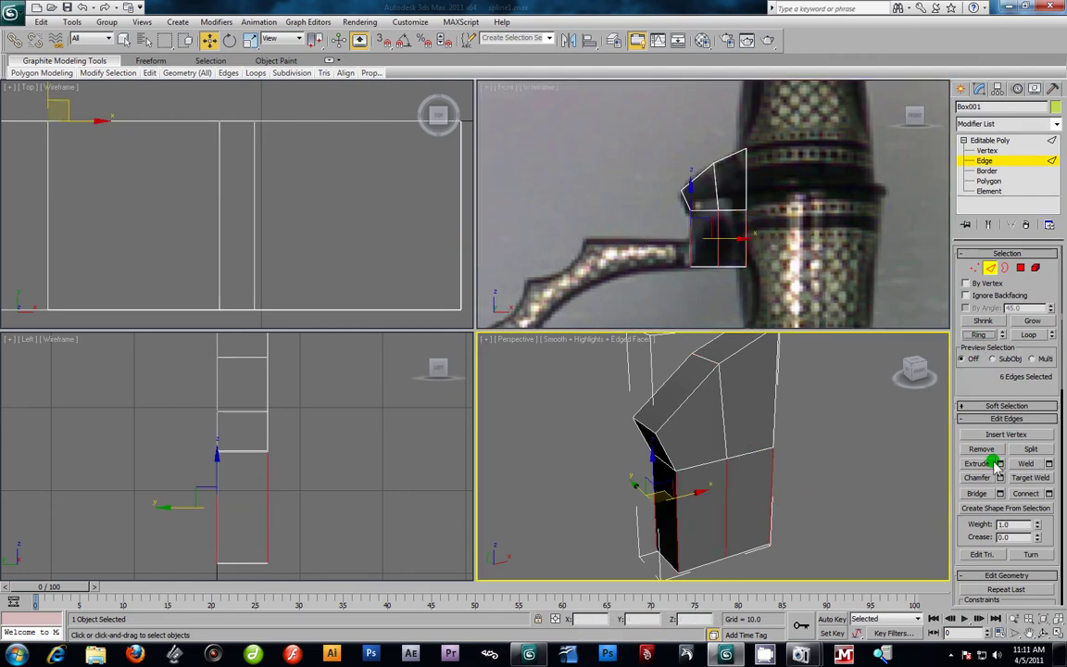
left_click(1049, 494)
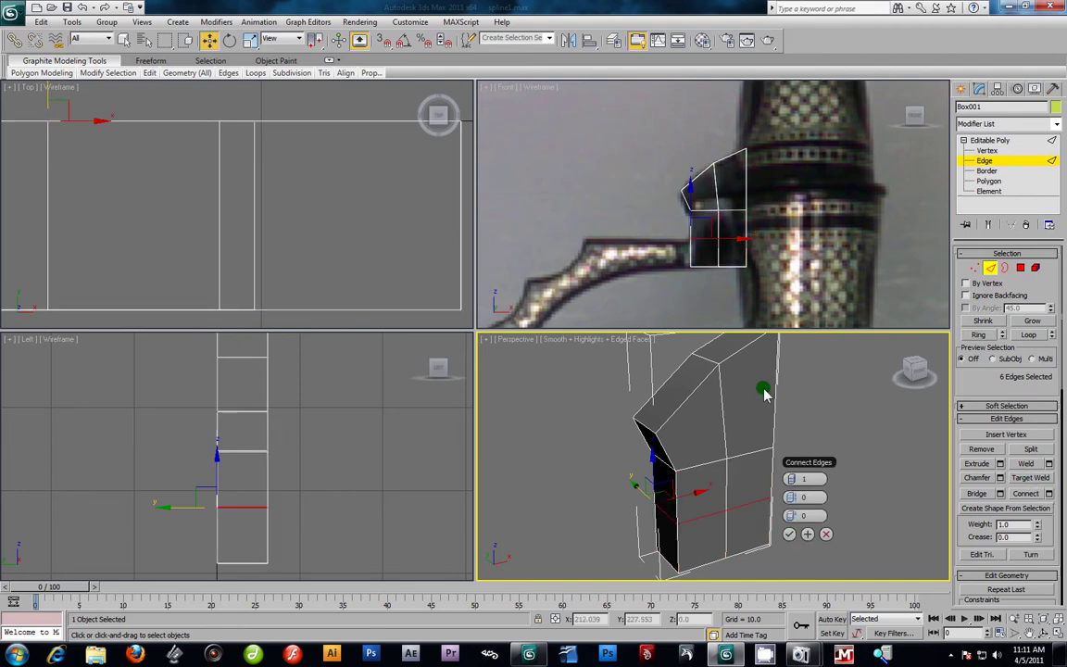
left_click(789, 534)
left_click(726, 270)
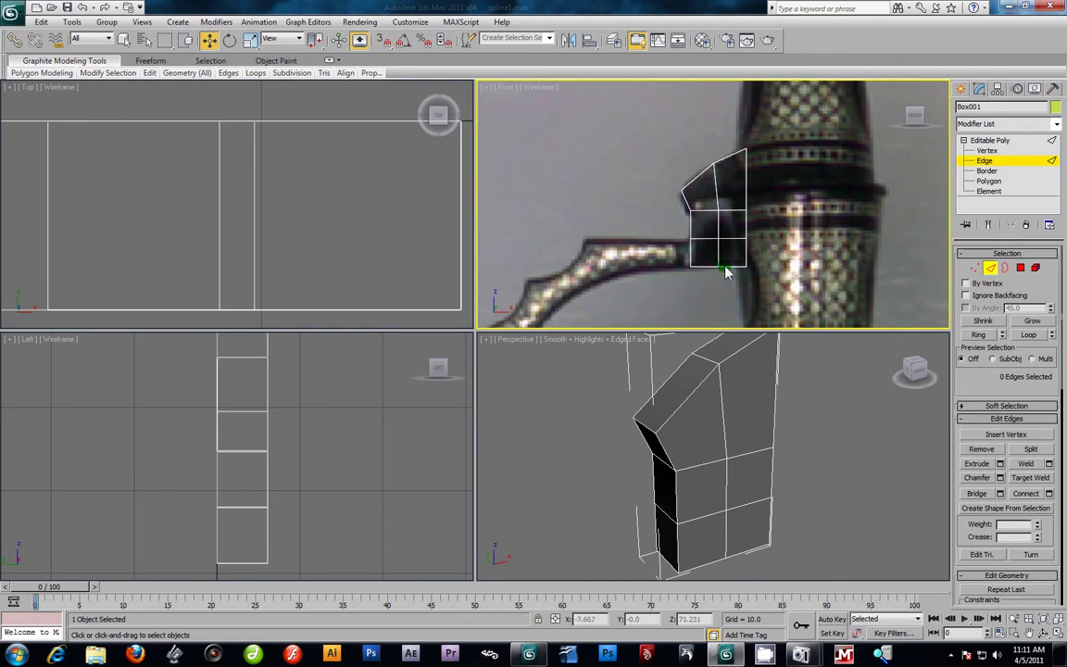
Step: Delete the lowest polygon on the box's outer side, where the handle's arm begins
middle_click_drag(802, 468, 801, 455, "alt")
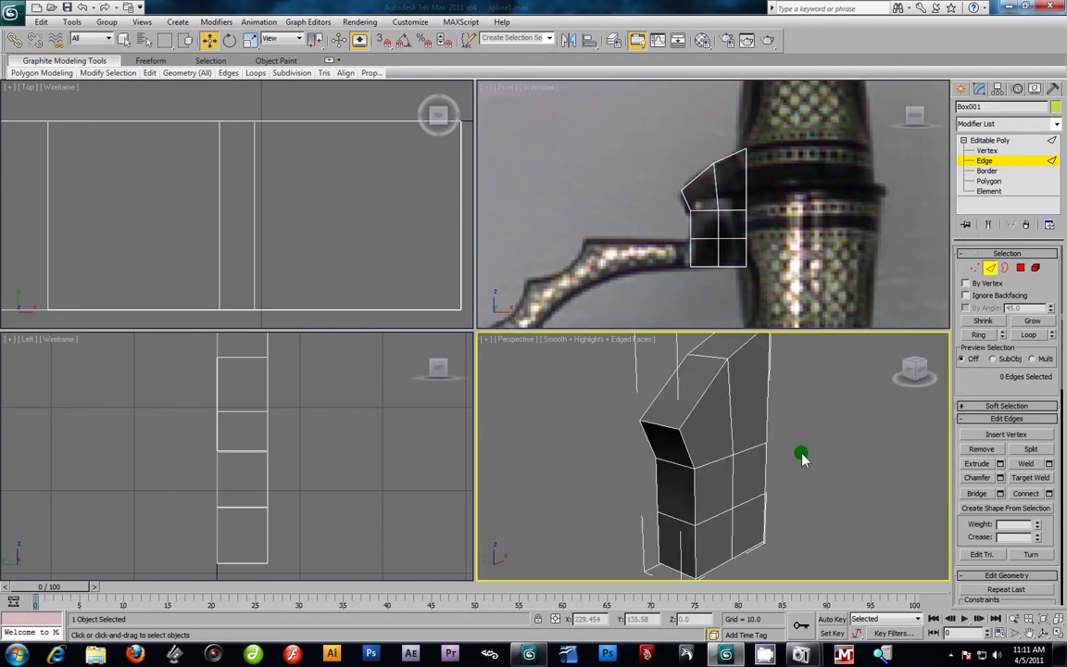
left_click(988, 180)
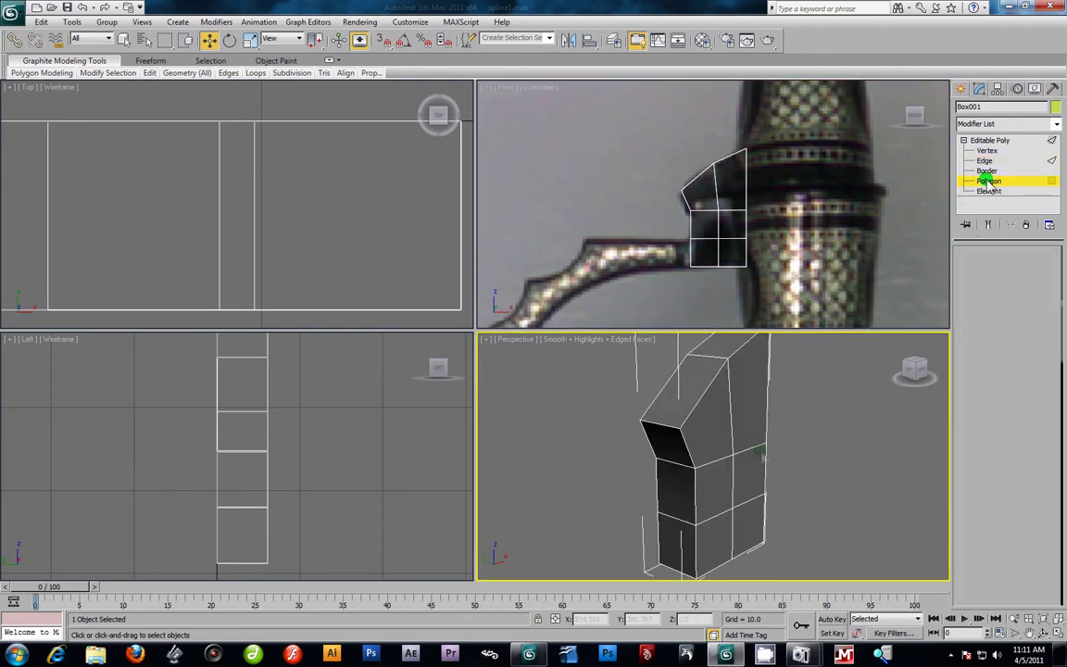
left_click(681, 544)
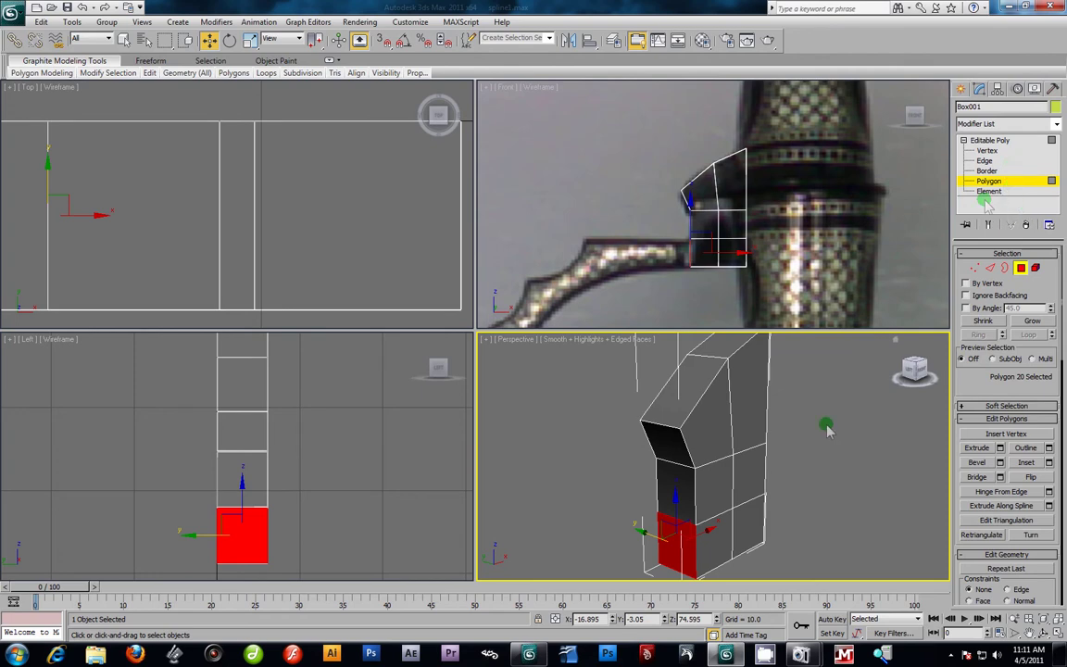
key("Delete")
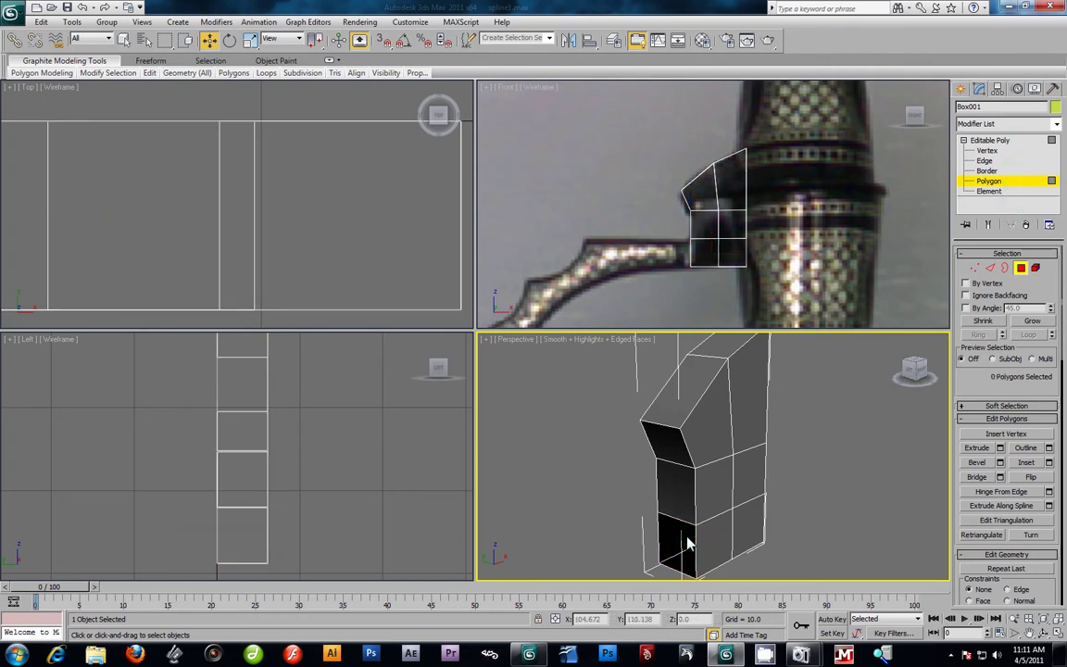
mouse_move(759, 502)
middle_mouse_down("alt")
mouse_move(779, 512)
mouse_move(803, 477)
mouse_move(736, 440)
mouse_move(750, 502)
mouse_move(776, 516)
middle_mouse_up("alt")
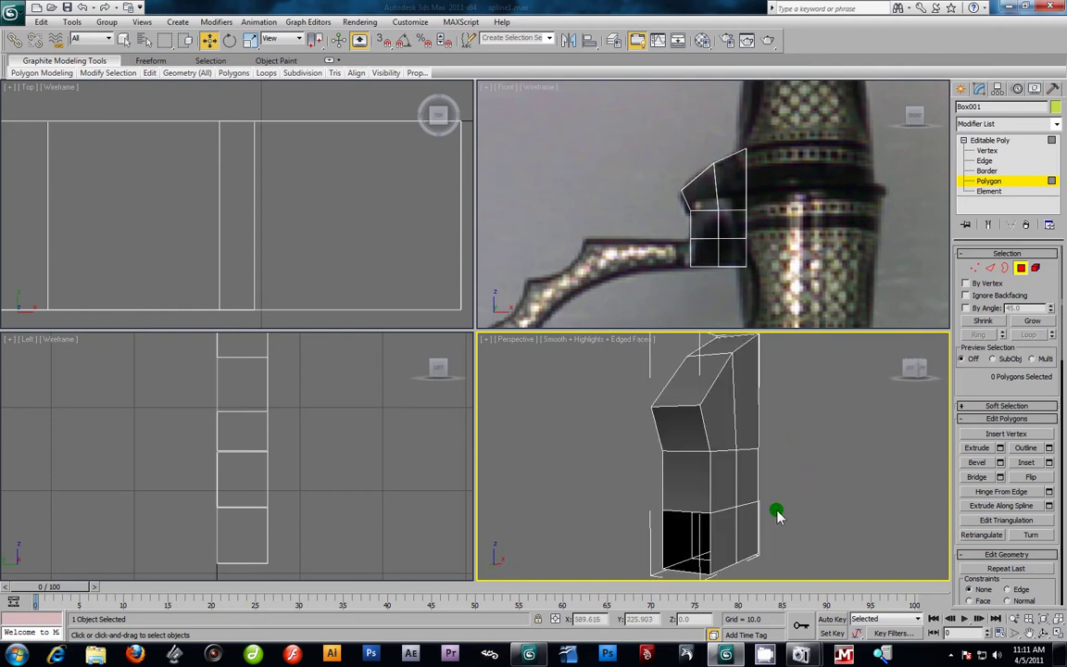
Step: Select the opening's border and extend it outward as new faces along the handle's straight part to about X -41.86
left_click(986, 170)
left_click(711, 554)
scroll(653, 174, "down", 2)
middle_click_drag(654, 174, 736, 161)
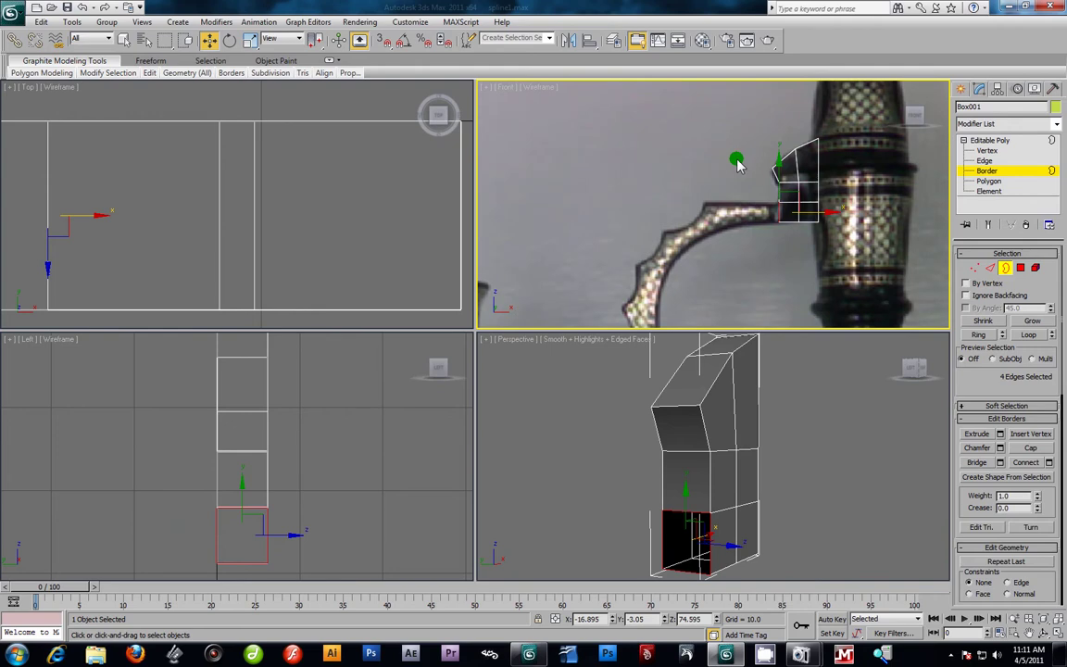
mouse_move(830, 232)
middle_mouse_down()
mouse_move(784, 216)
mouse_move(832, 223)
middle_mouse_up()
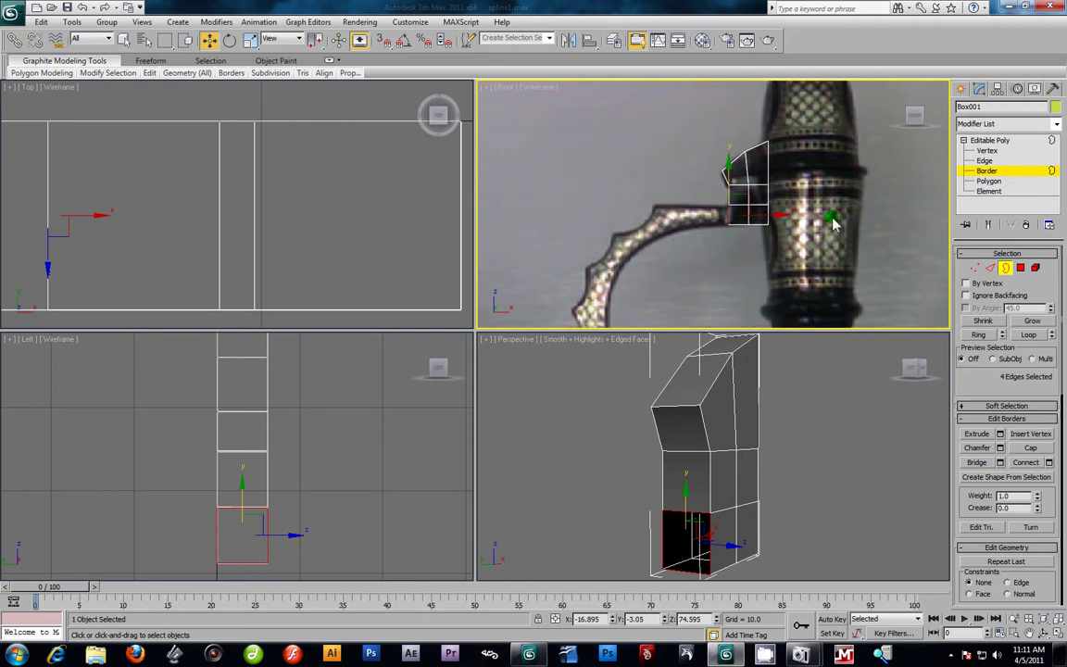
middle_click_drag(785, 527, 775, 505, "alt")
scroll(789, 481, "down", 2)
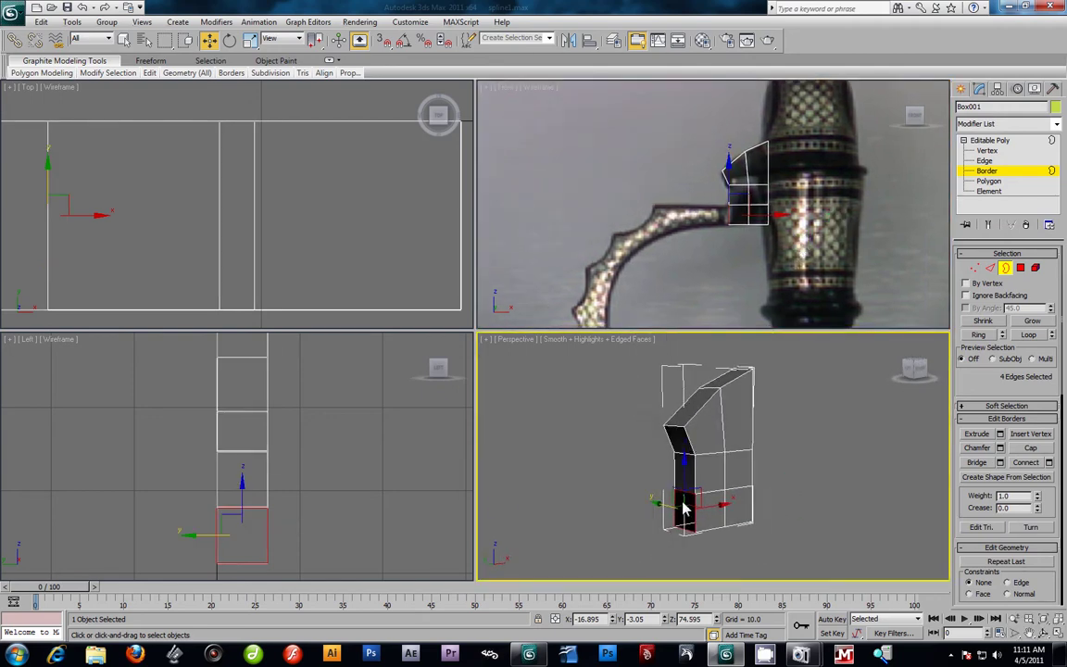
middle_click_drag(666, 217, 643, 143)
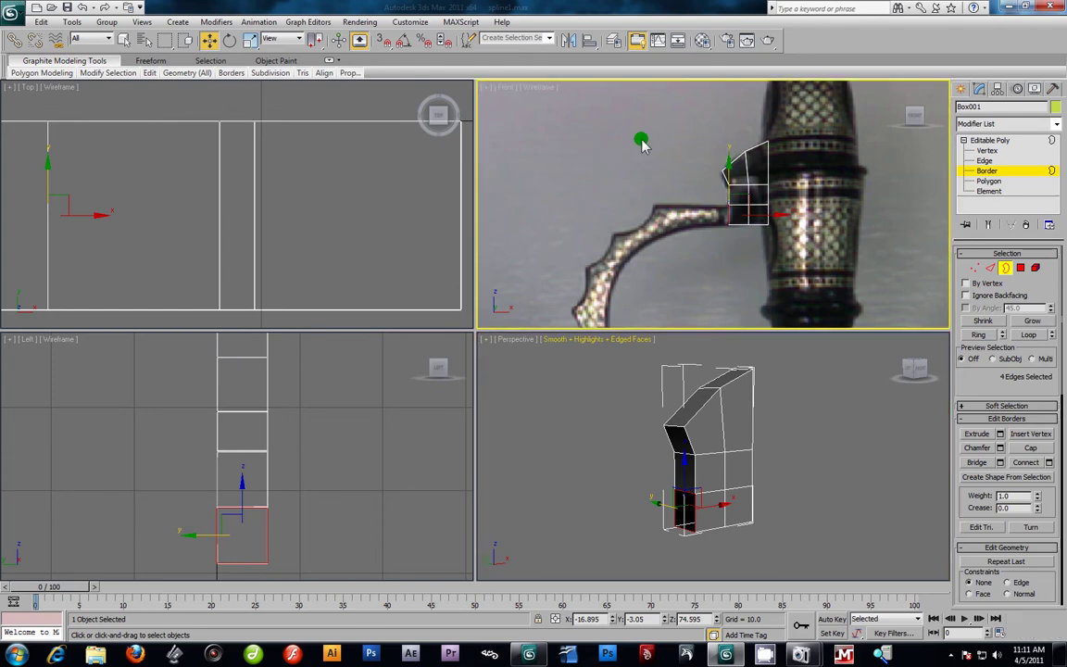
scroll(642, 143, "down", 2)
scroll(648, 199, "up", 2)
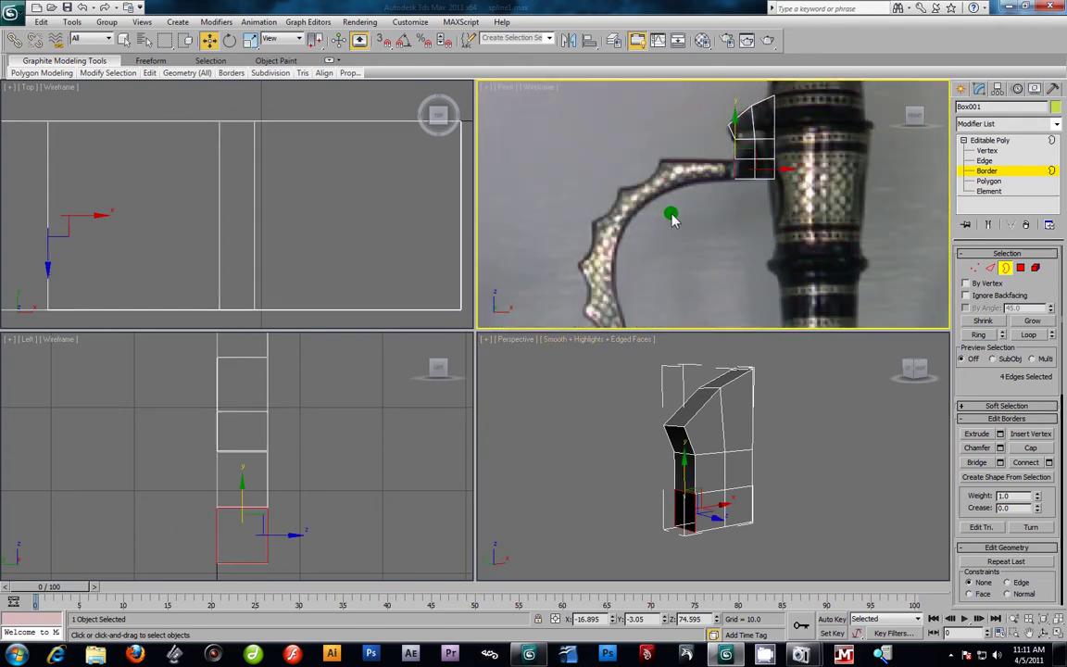
left_click_drag(757, 165, 682, 163, "shift")
Step: Tilt the open border to match the handle's first notch and move its lower vertices to about X -36.06, Z 68.08
key("e")
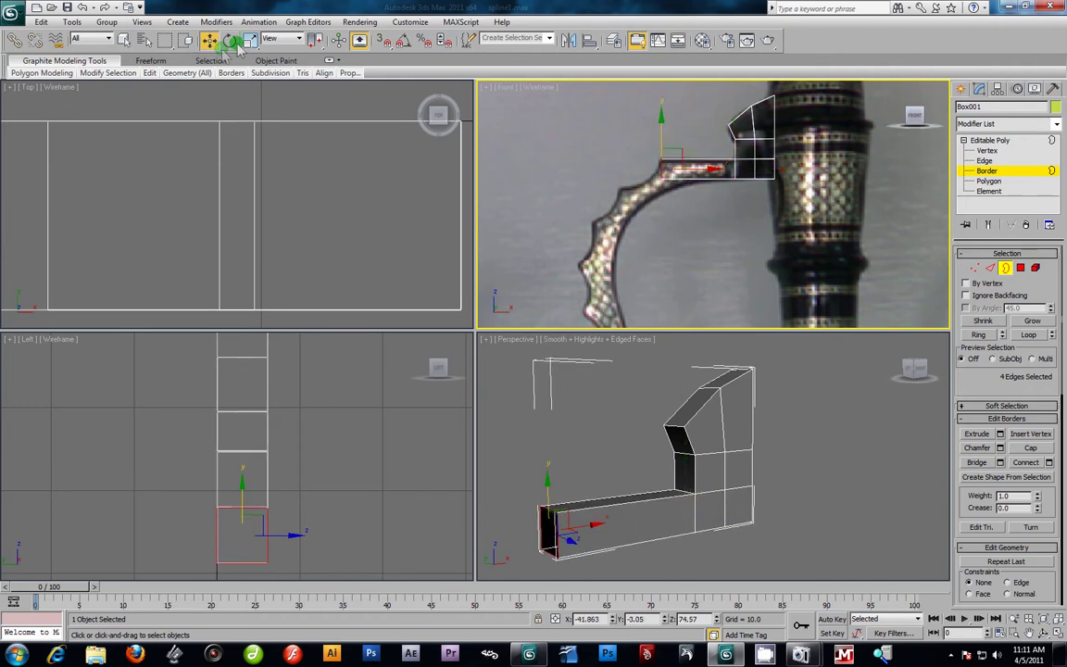
left_click_drag(708, 157, 675, 127)
left_click(209, 40)
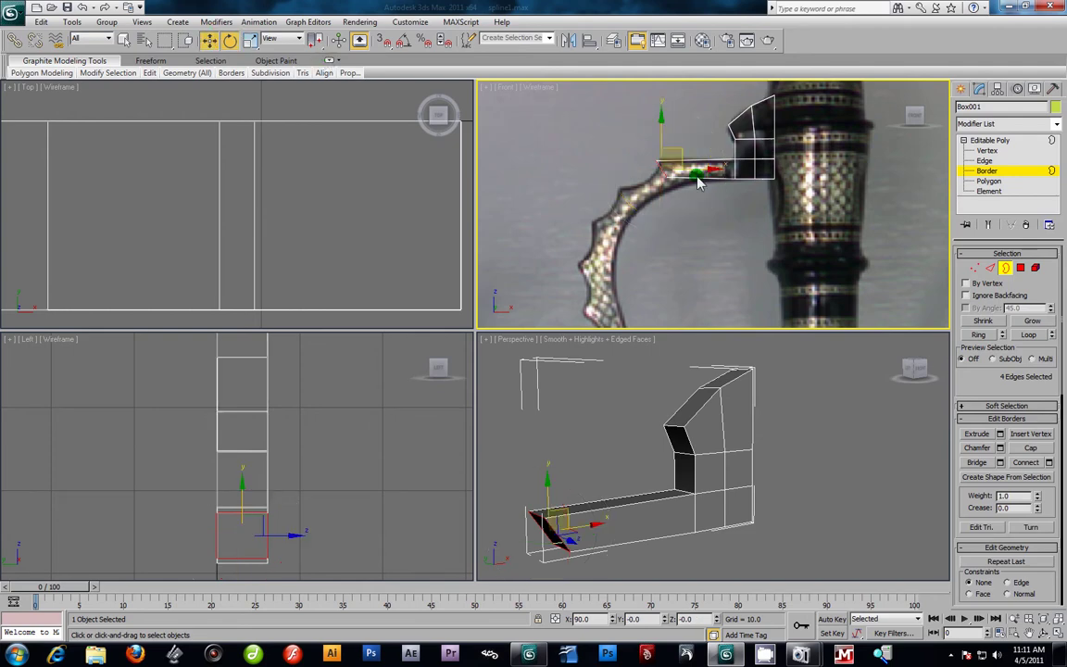
left_click_drag(686, 160, 691, 157)
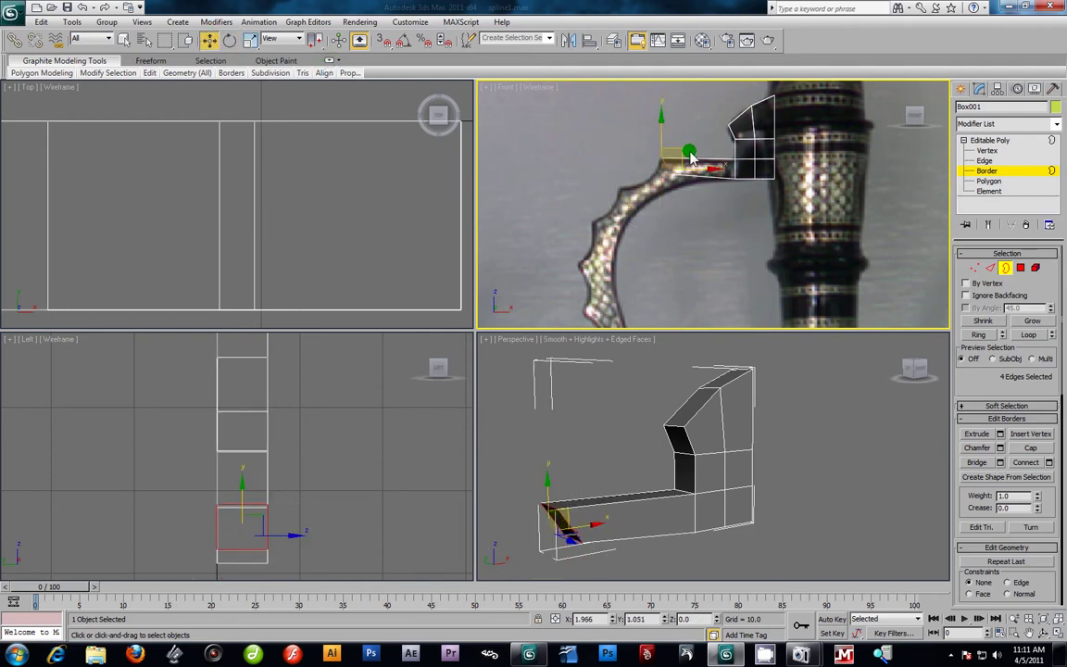
key("1")
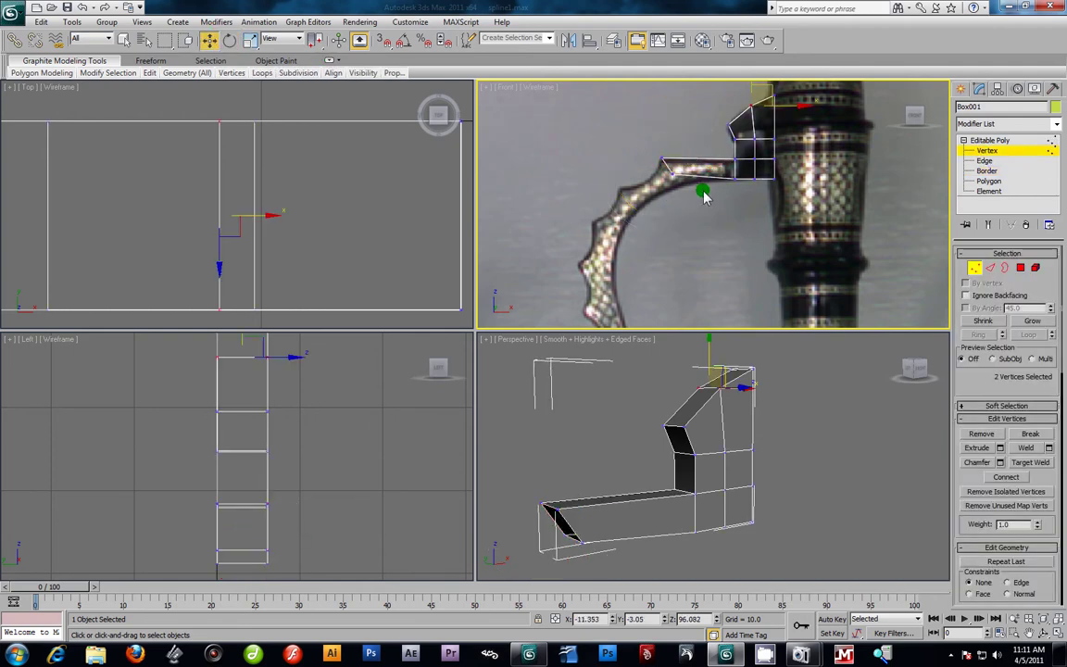
left_click_drag(666, 167, 700, 180)
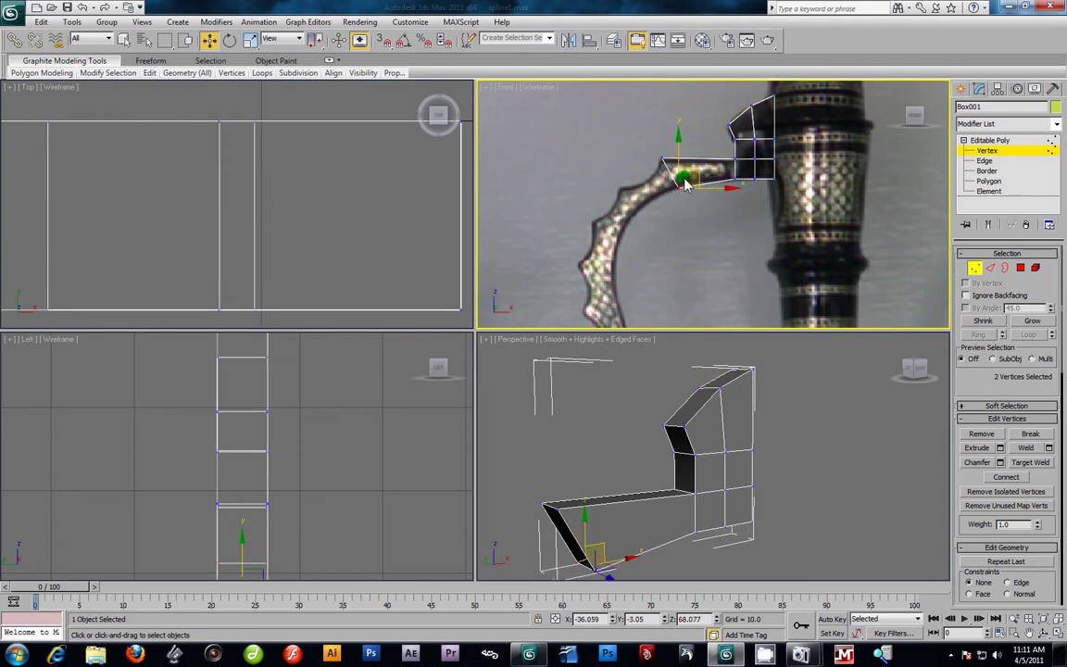
Step: Extend the open border about 14 units outward and 10 down to the handle's second notch and rotate it about 12.5 degrees
left_click(987, 170)
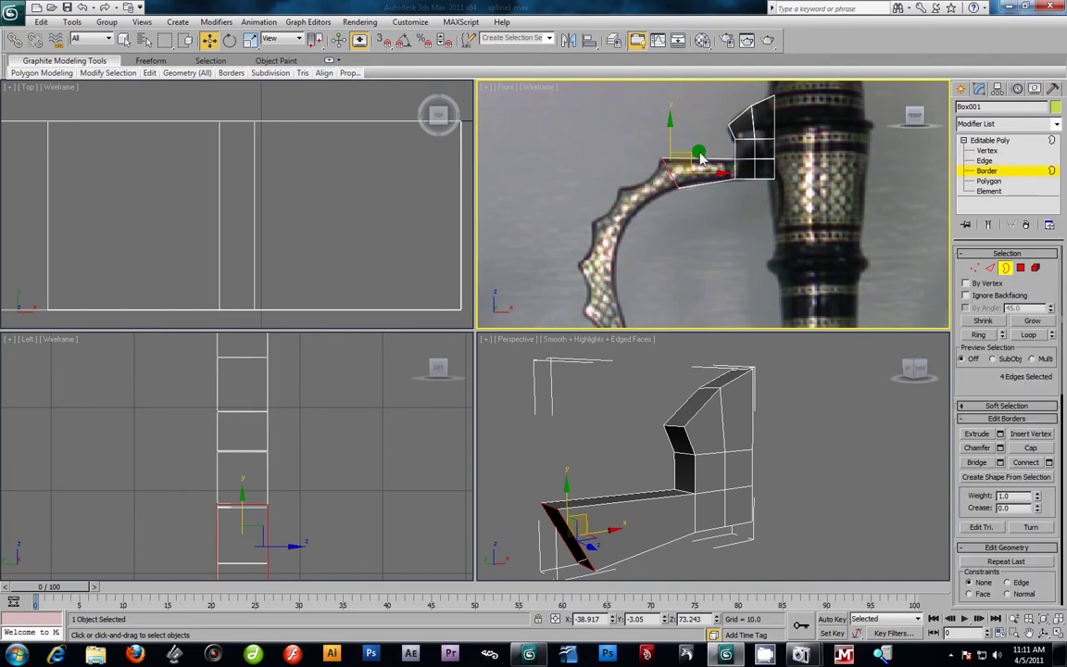
left_click_drag(692, 162, 651, 192, "shift")
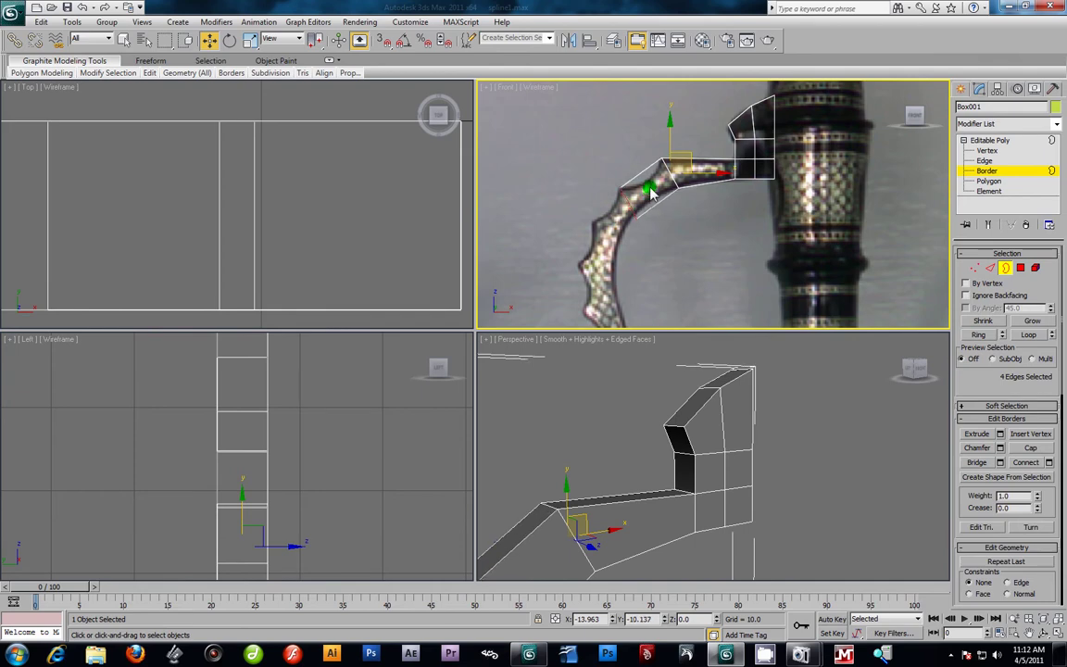
left_click(230, 39)
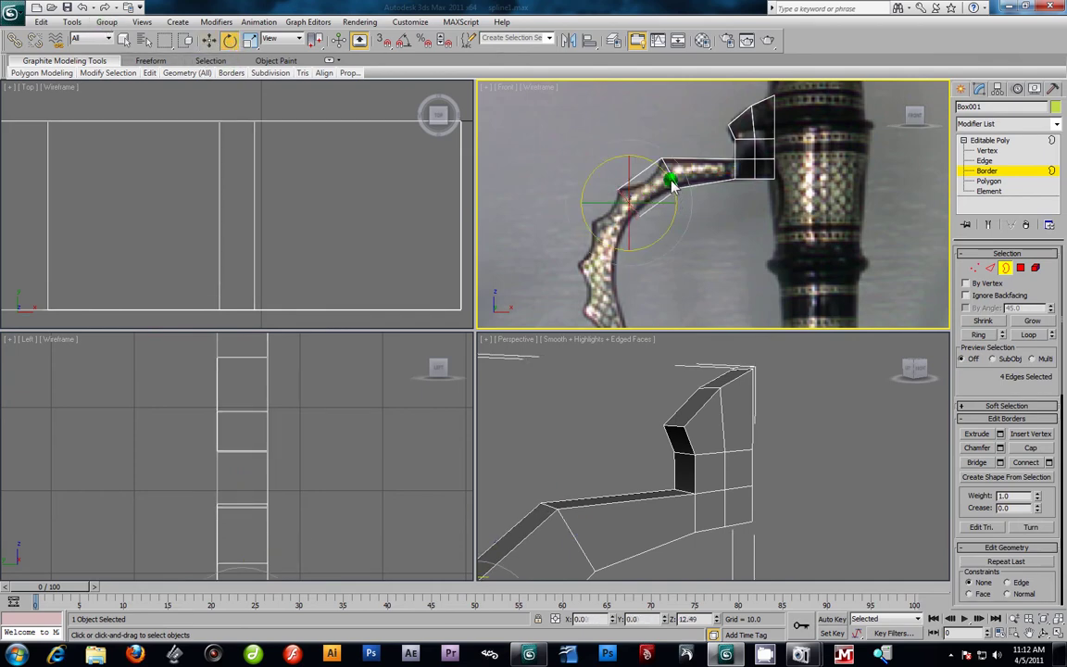
left_click(215, 43)
Step: Extend the border to the third notch at about X -61.88, Z 52.32, rotating and scaling it to fit the handle's width
middle_click_drag(650, 249, 657, 220)
mouse_move(649, 186)
left_mouse_down()
mouse_move(637, 201)
mouse_move(634, 186)
mouse_move(617, 233)
mouse_move(612, 186)
mouse_move(602, 188)
mouse_move(654, 186)
left_mouse_up()
key("e")
left_click(209, 40)
left_click(232, 46)
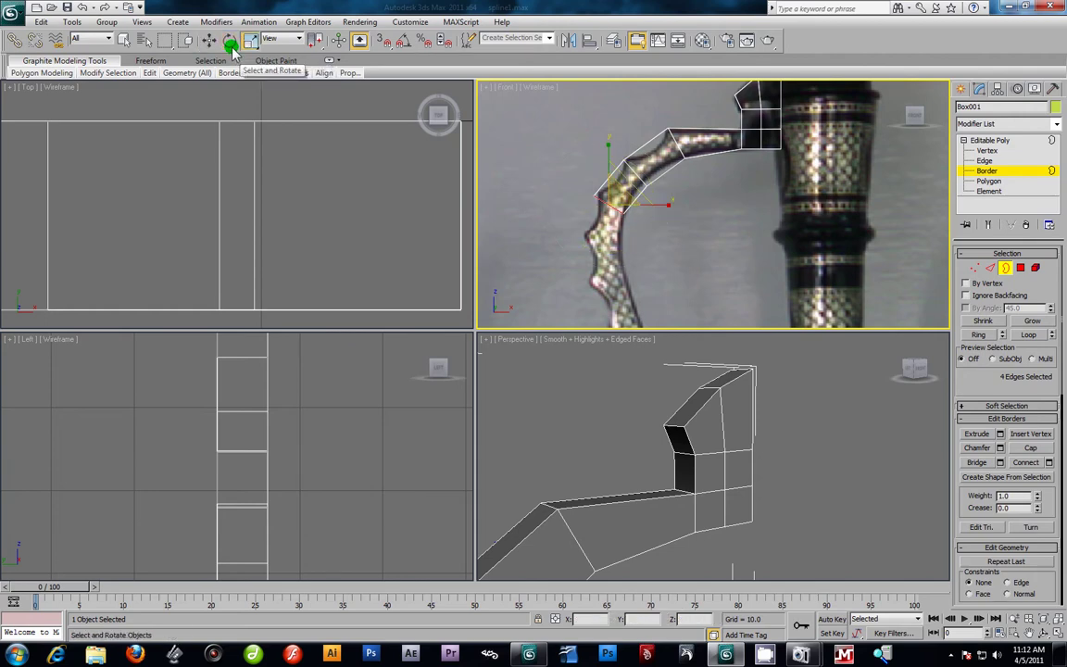
left_click(250, 40)
key("w")
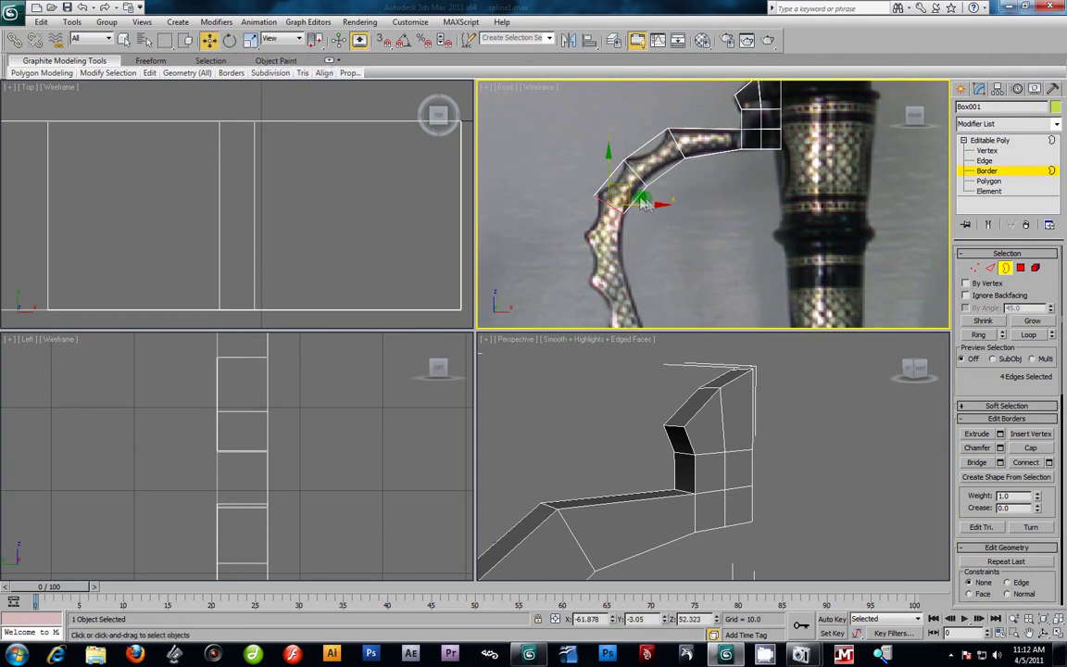
Step: Extend the border about 3.6 units outward and 12.9 down to the fourth notch and rotate it about 29.4 degrees
left_click_drag(628, 211, 622, 231)
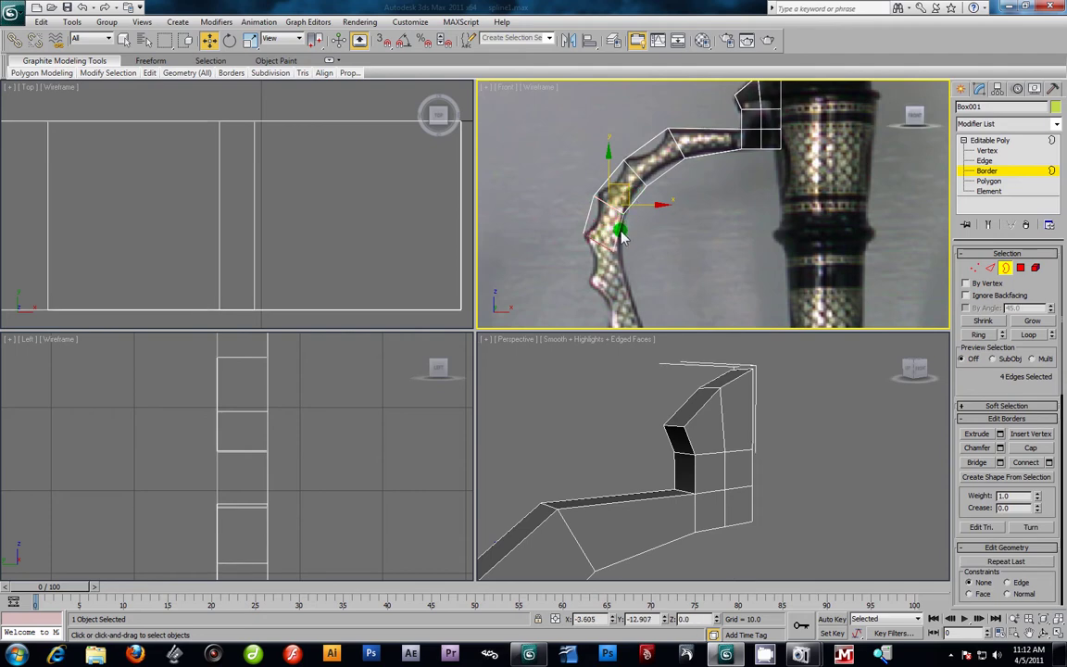
key("e")
left_click_drag(645, 235, 638, 214)
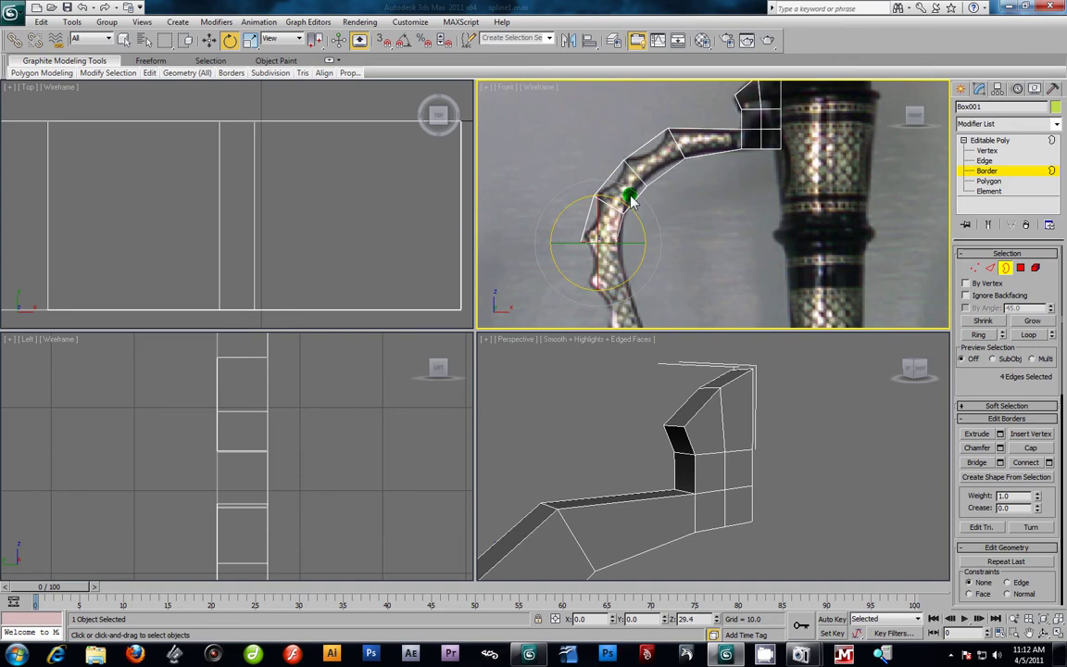
Step: Reposition the open border at the handle's fourth notch to about X -63.86, Z 41.18
key("w")
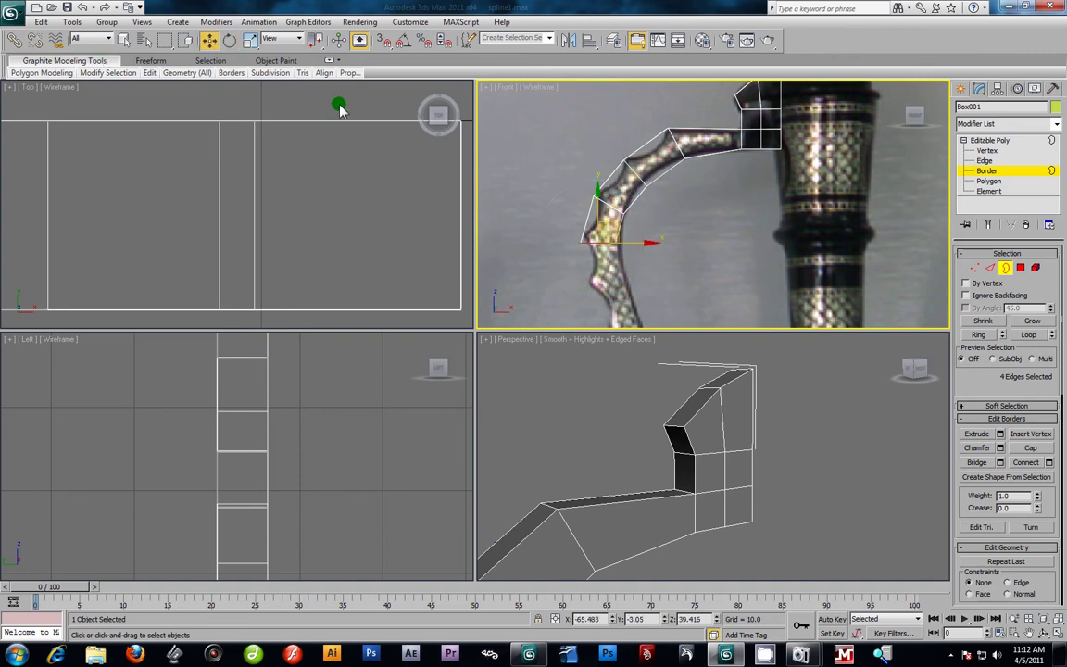
left_click_drag(669, 249, 647, 233)
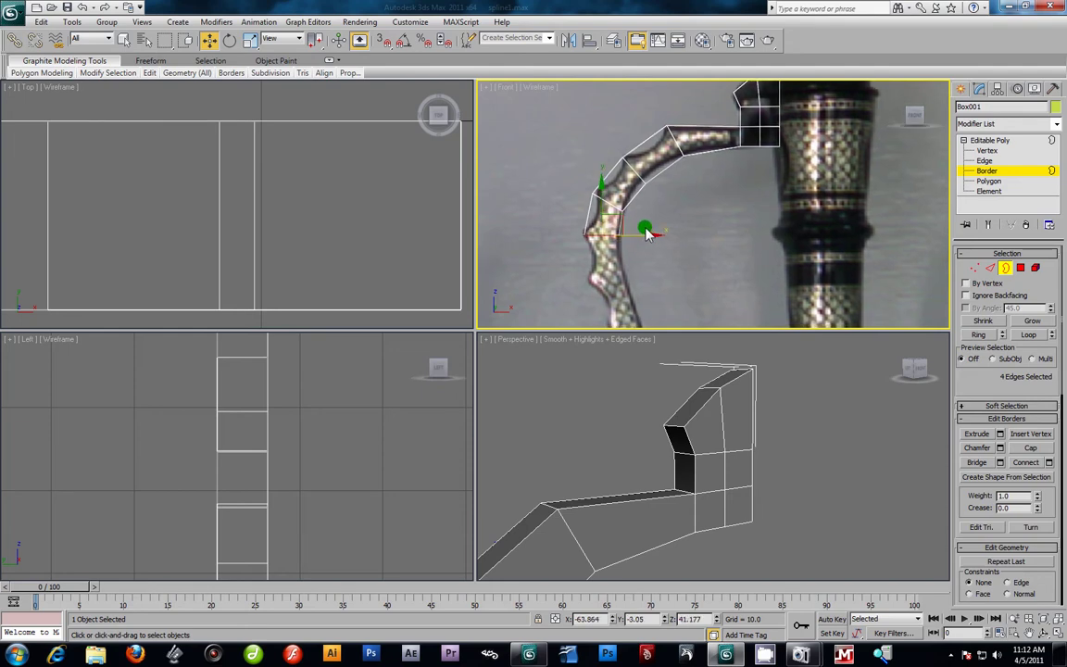
middle_click_drag(647, 233, 629, 221)
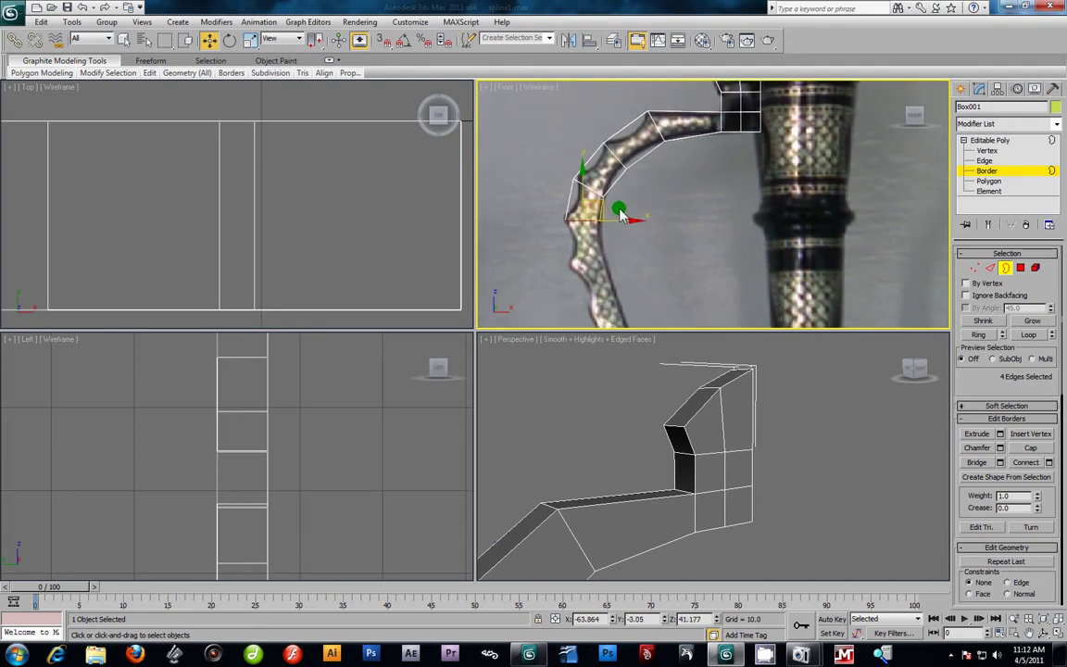
Step: Extend the open border to the handle's fifth notch at about X -61.22, Z 25.49 and rotate it to follow the curve
left_click_drag(613, 211, 625, 235)
key("e")
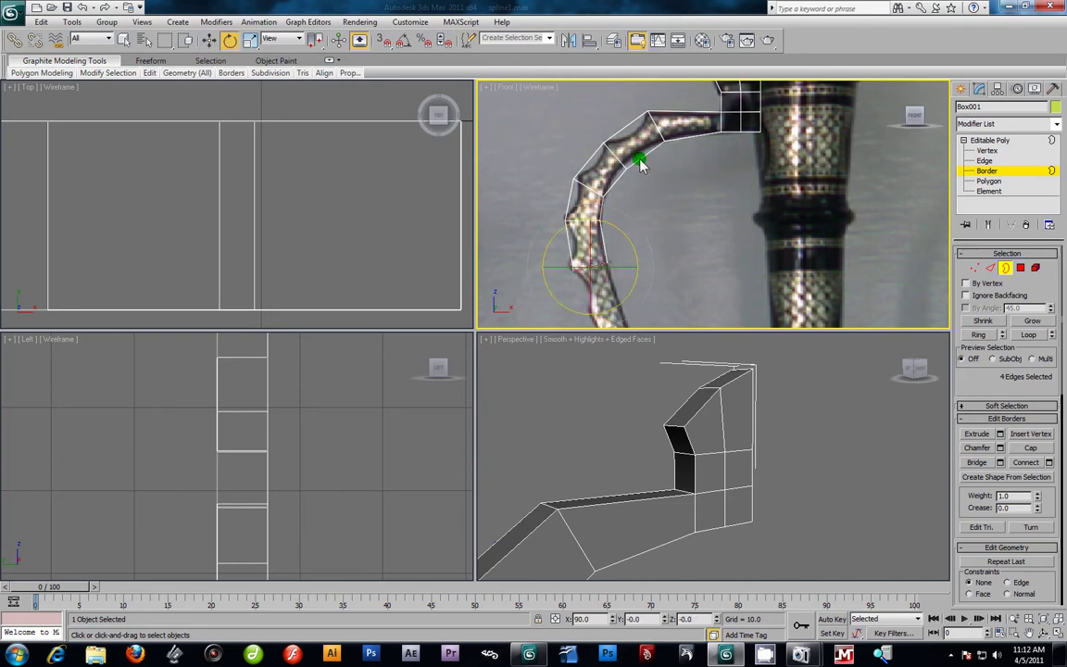
middle_click_drag(669, 251, 639, 158)
Step: Extend the border below the last notch to about X -54.47, Z 6.31 and scale it down slightly
key("w")
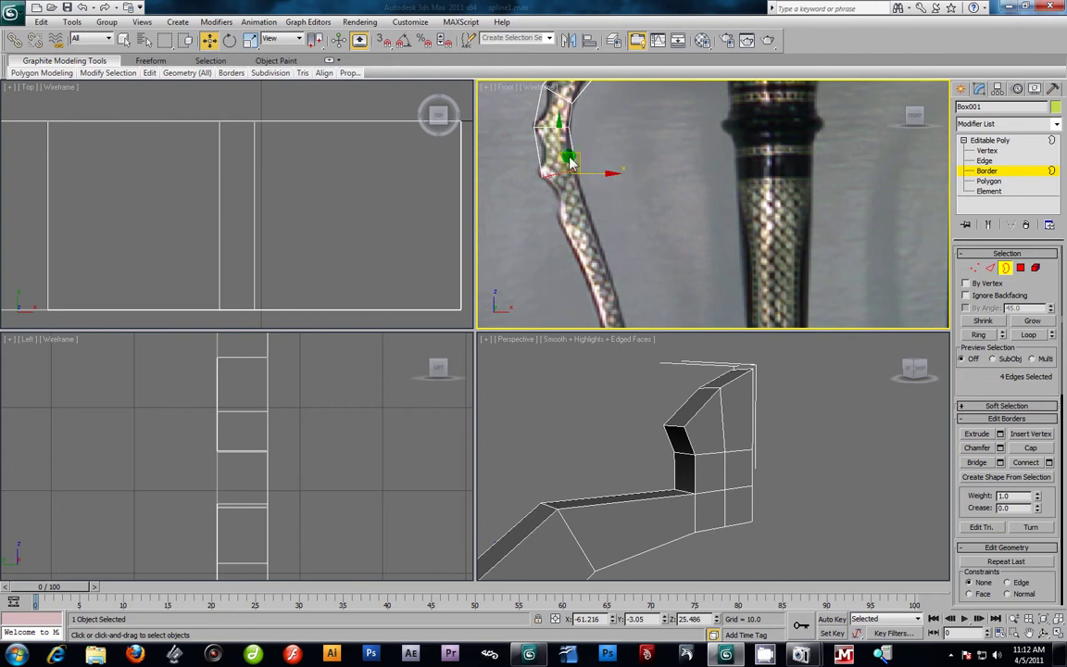
mouse_move(589, 176)
left_mouse_down()
mouse_move(597, 192)
mouse_move(574, 174)
mouse_move(595, 192)
left_mouse_up()
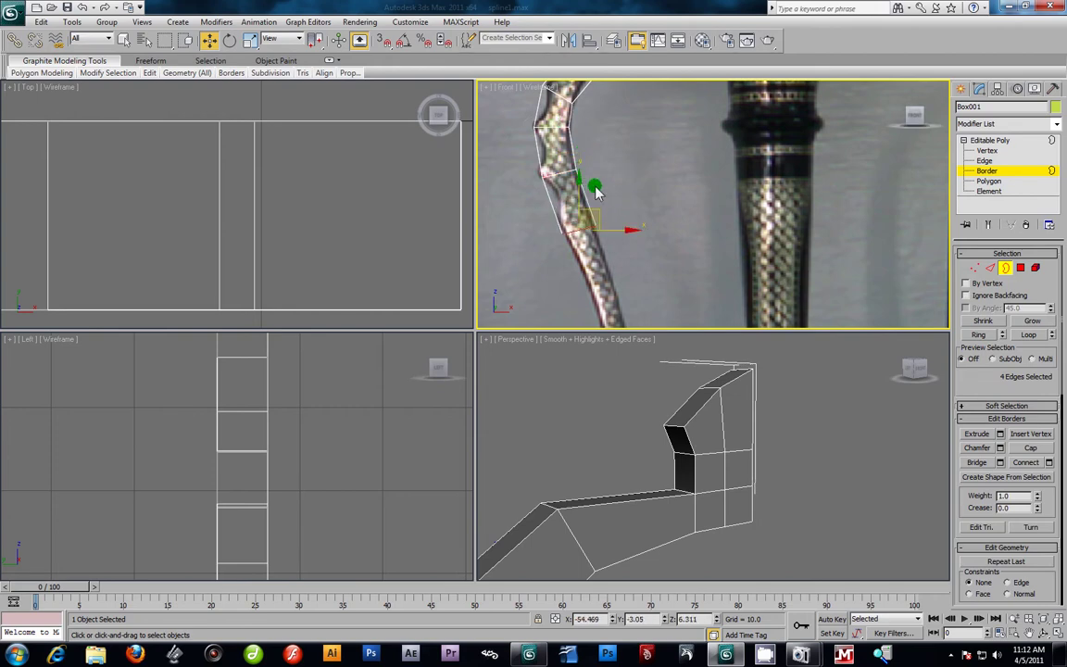
middle_click_drag(721, 485, 713, 444, "alt")
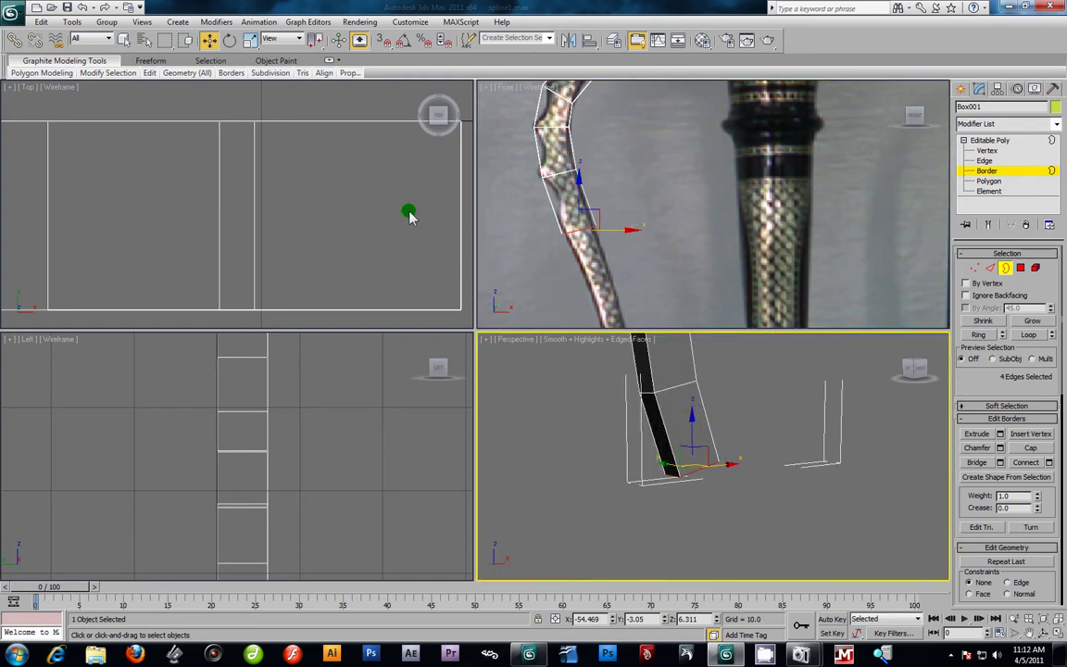
key("r")
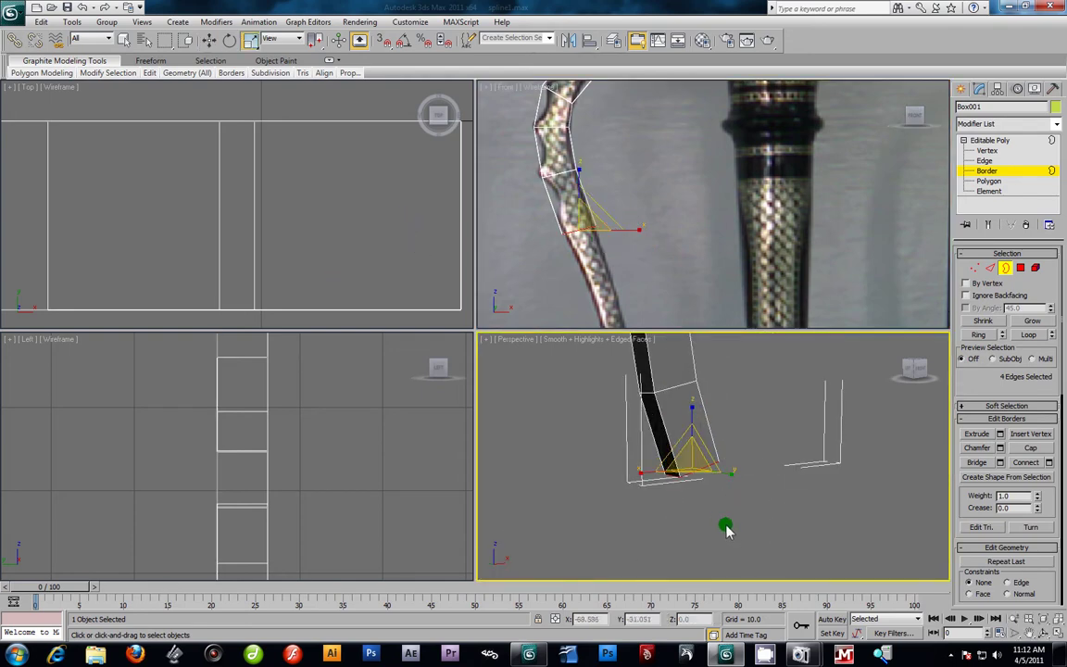
middle_click_drag(733, 542, 685, 500, "alt")
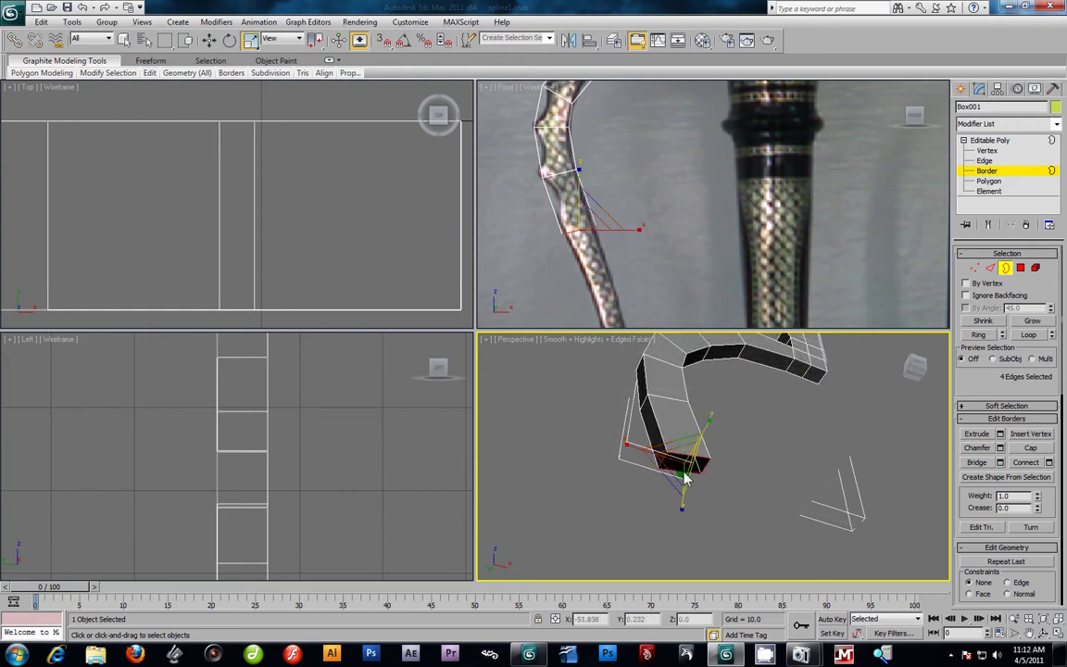
left_click_drag(681, 470, 686, 481)
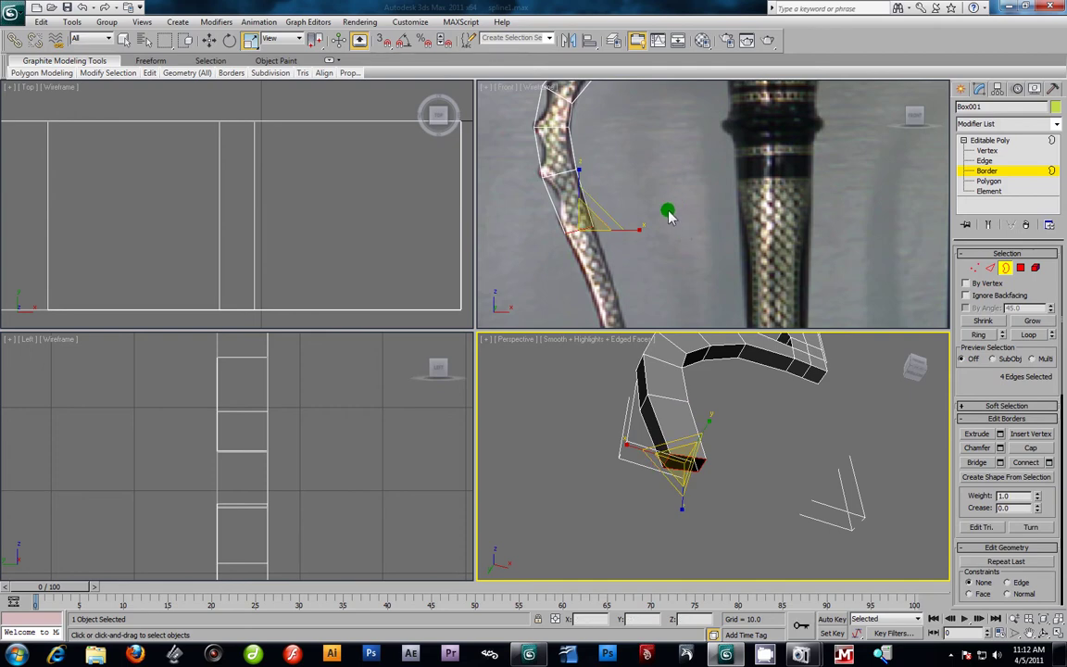
Step: Extend the border along the handle's long straight section to about X -37.16, Z -49.29 and scale it to 79 percent
scroll(679, 197, "down", 4)
left_click(209, 40)
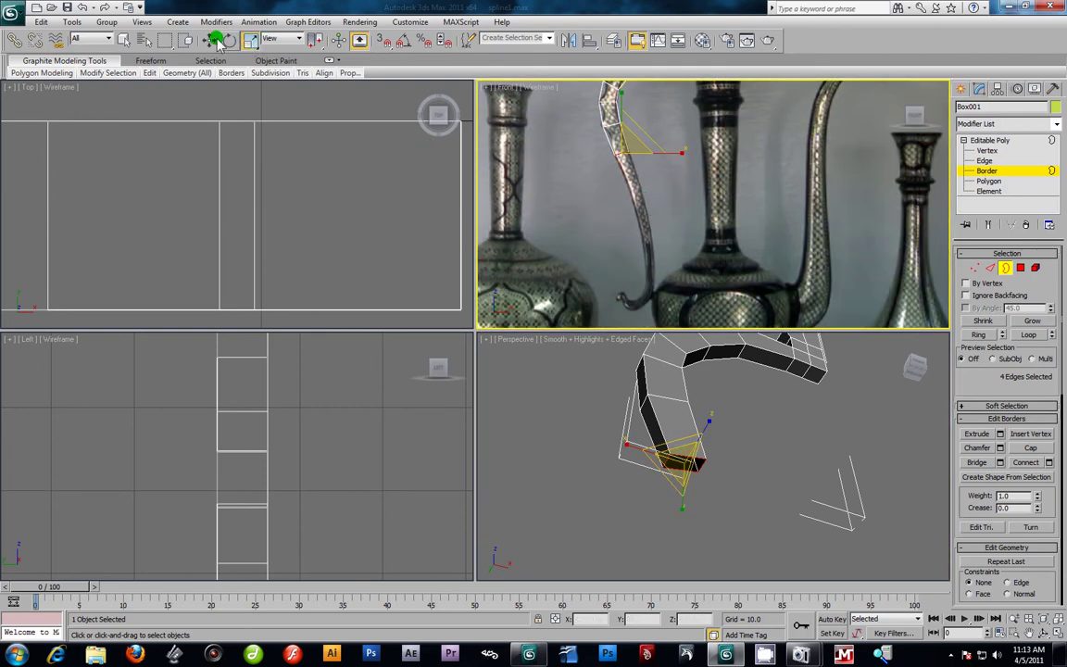
left_click_drag(642, 146, 671, 219, "shift")
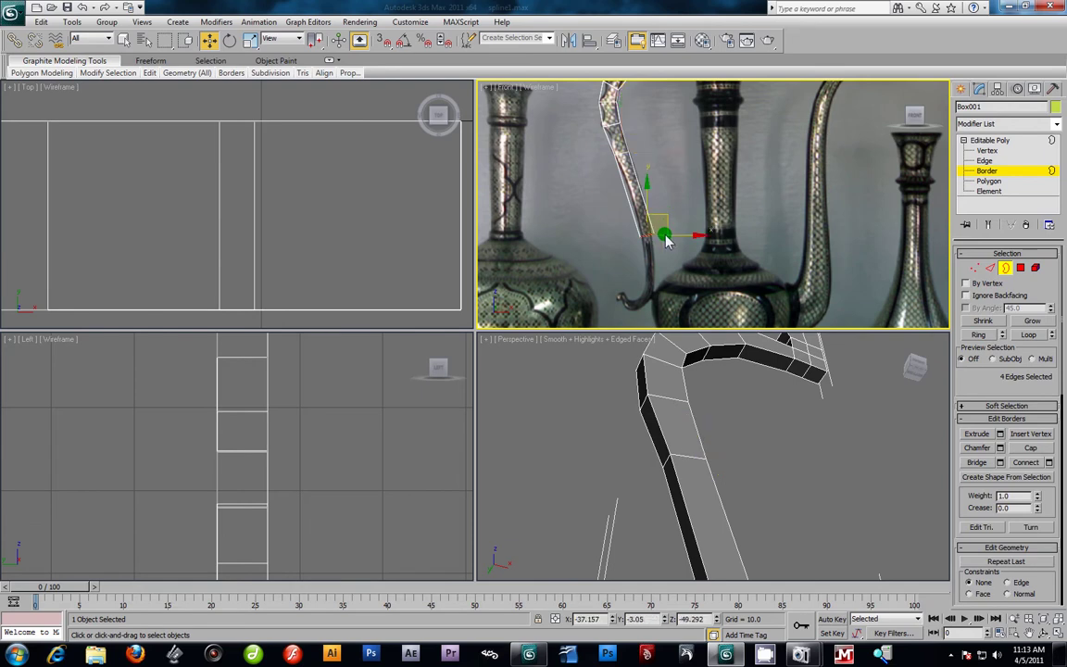
key("r")
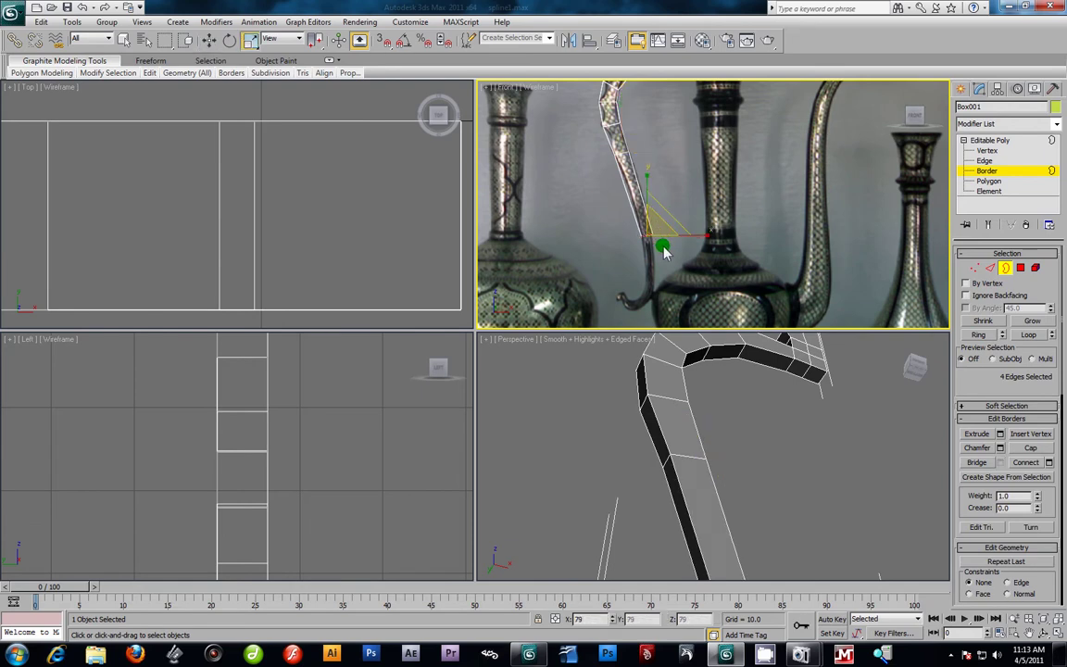
scroll(673, 222, "up", 5)
scroll(673, 208, "down", 3)
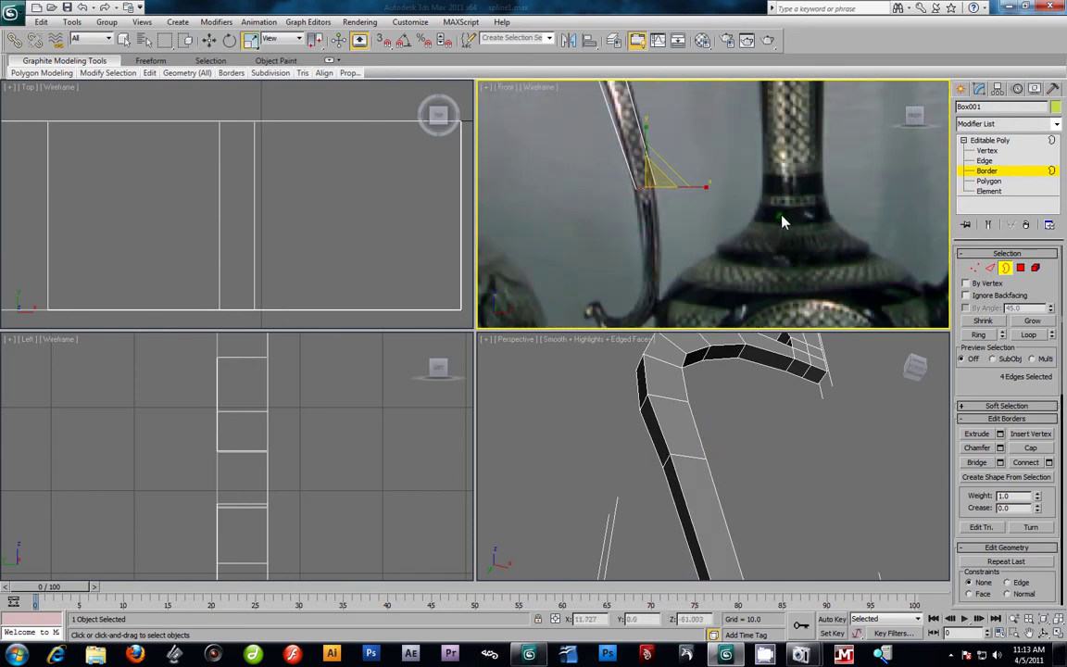
Step: Extend the border down to where the handle meets the ewer's body, rotating and scaling it to fit the handle's width
left_click(209, 40)
key("w")
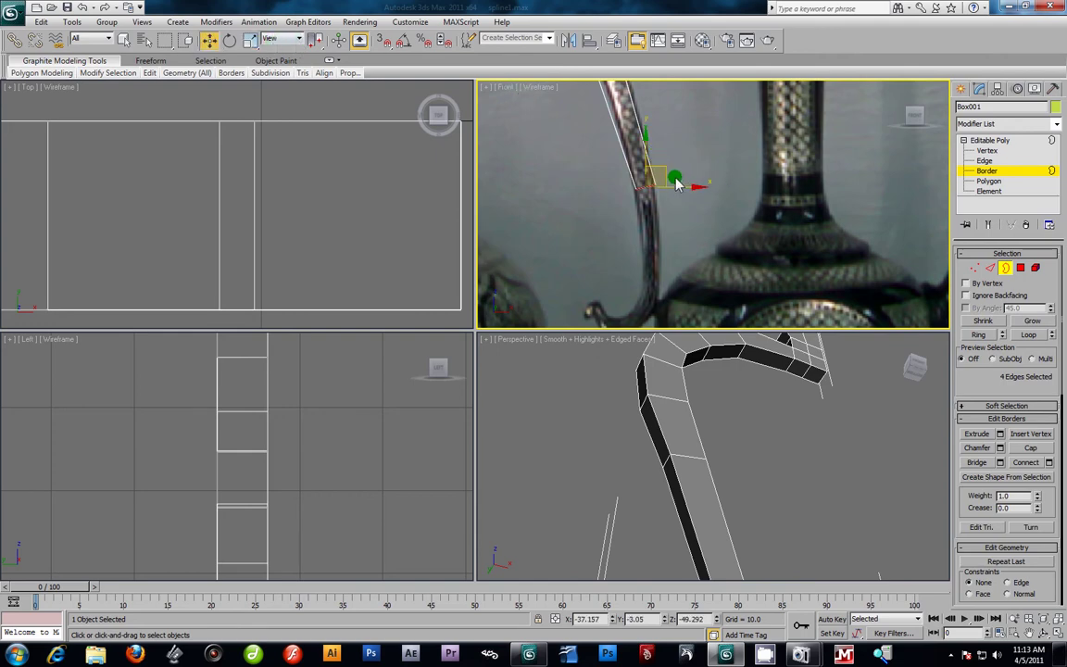
left_click_drag(668, 179, 681, 284)
key("e")
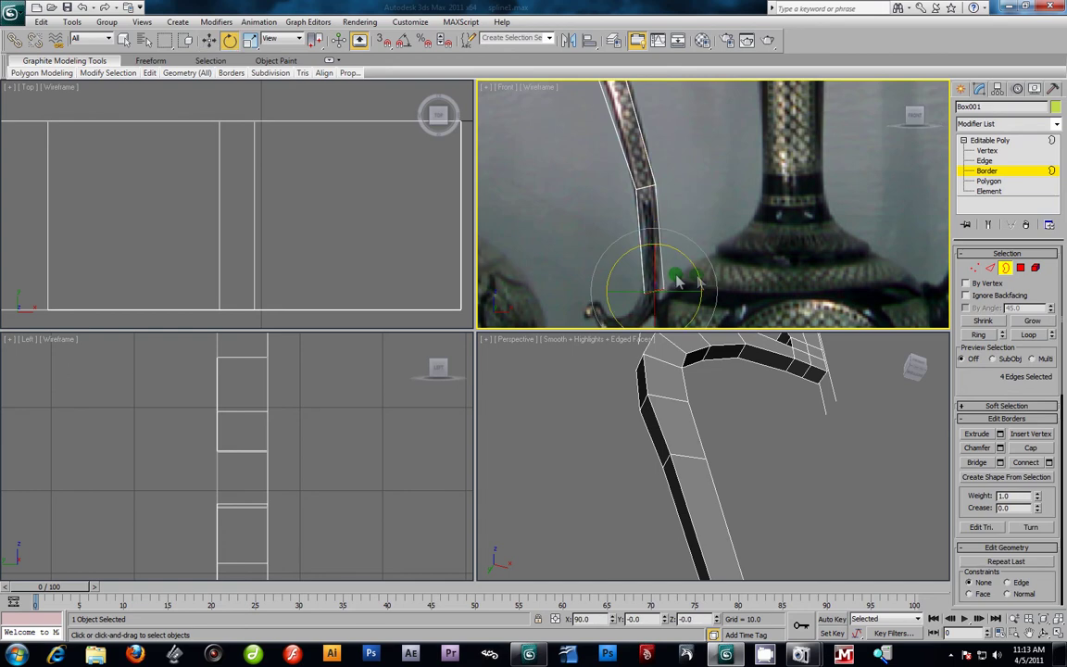
key("r")
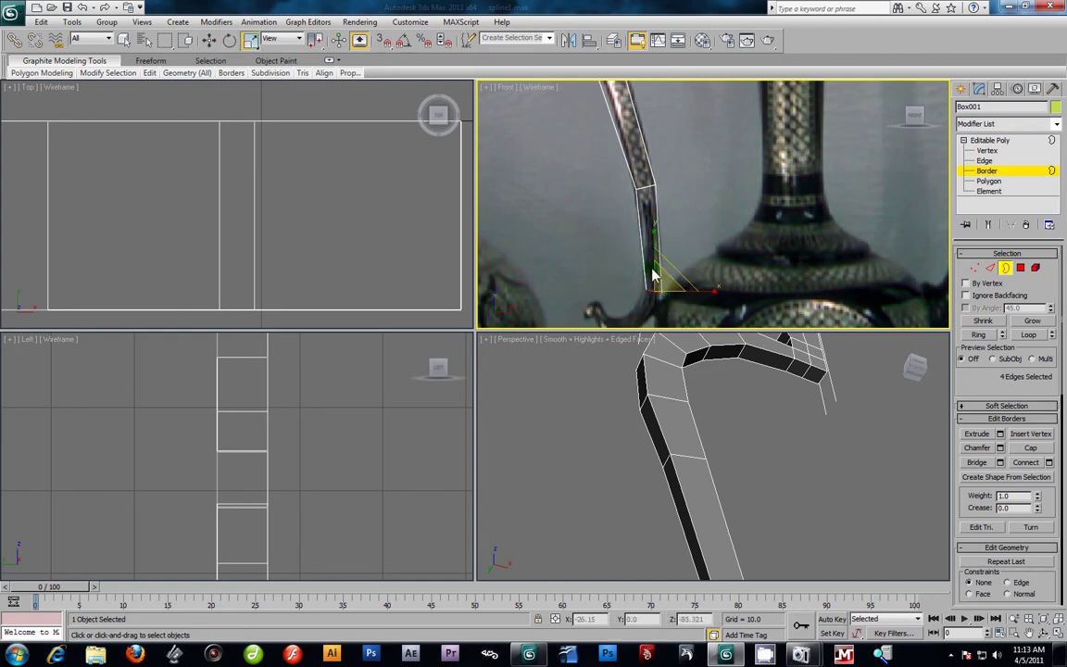
Step: Extend the border to the start of the bottom hook, rotate it about 61.9 degrees and nudge it about 1.1 across and 2.8 up
left_click(210, 41)
middle_click_drag(707, 228, 710, 148)
left_click_drag(692, 200, 651, 246)
key("e")
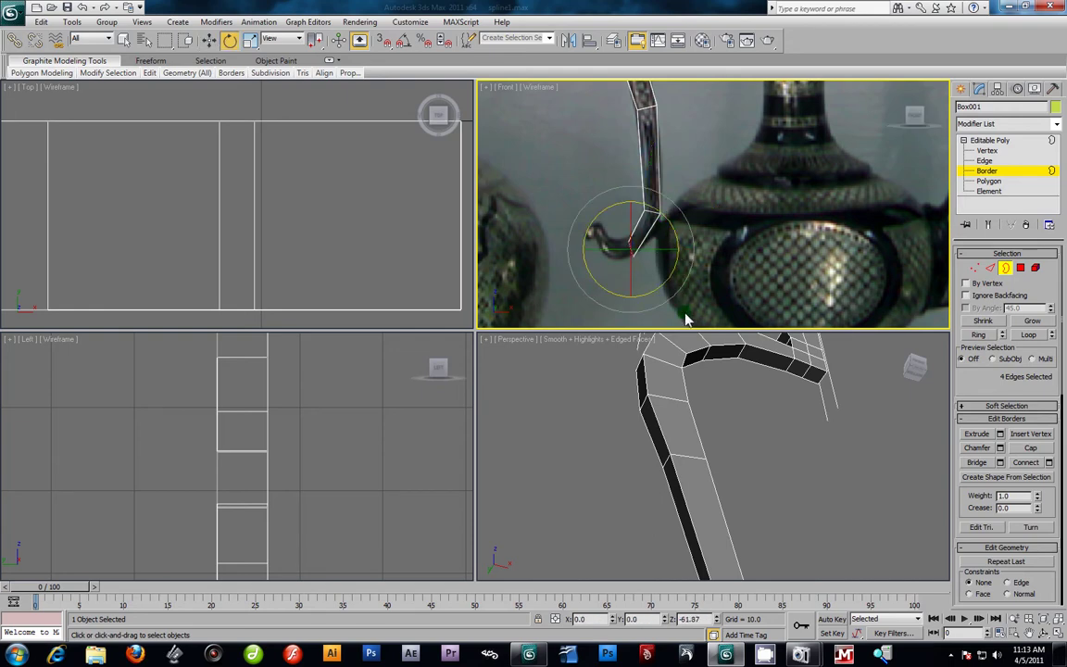
left_click(209, 40)
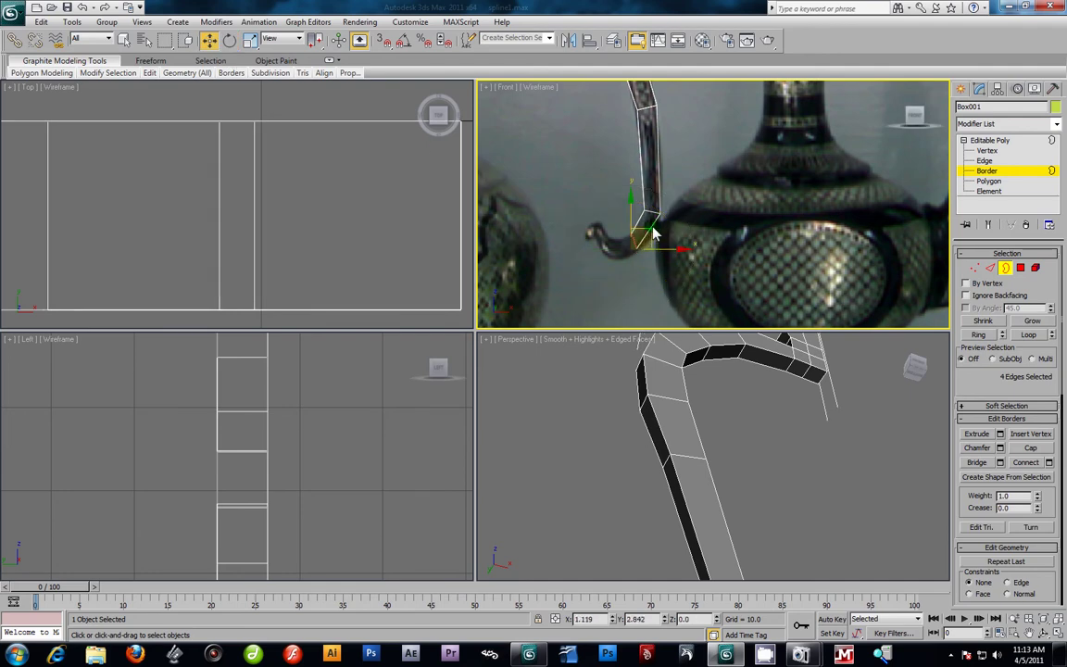
Step: Adjust the vertices at the bend above the hook, placing the inner pair at about X -37.42, Z -85.38
key("1")
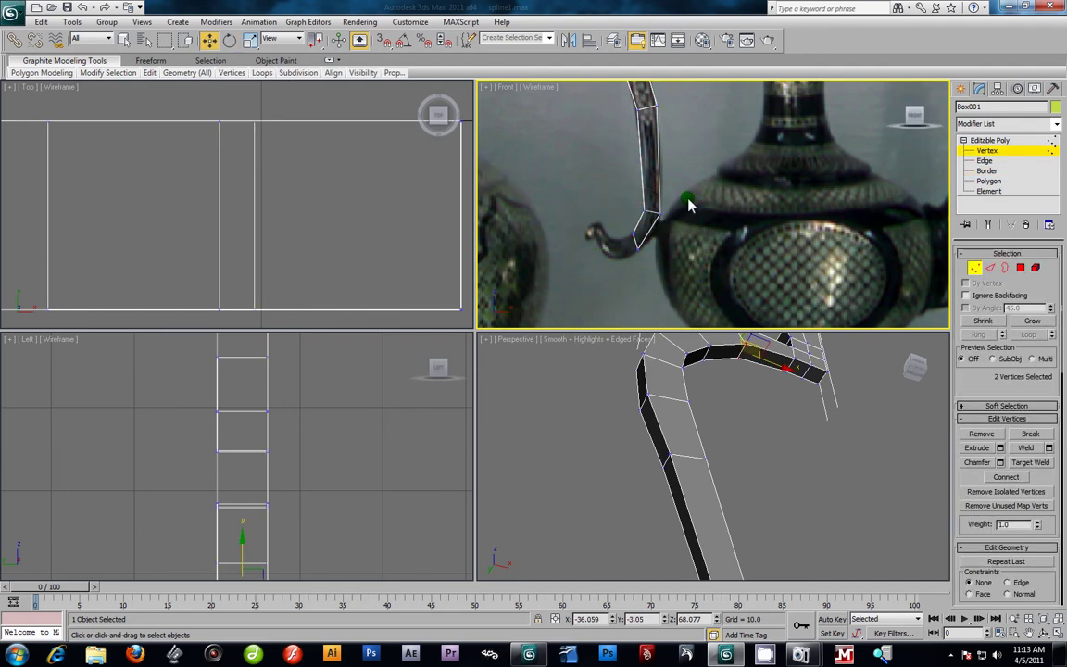
scroll(653, 220, "up", 2)
left_click(652, 216)
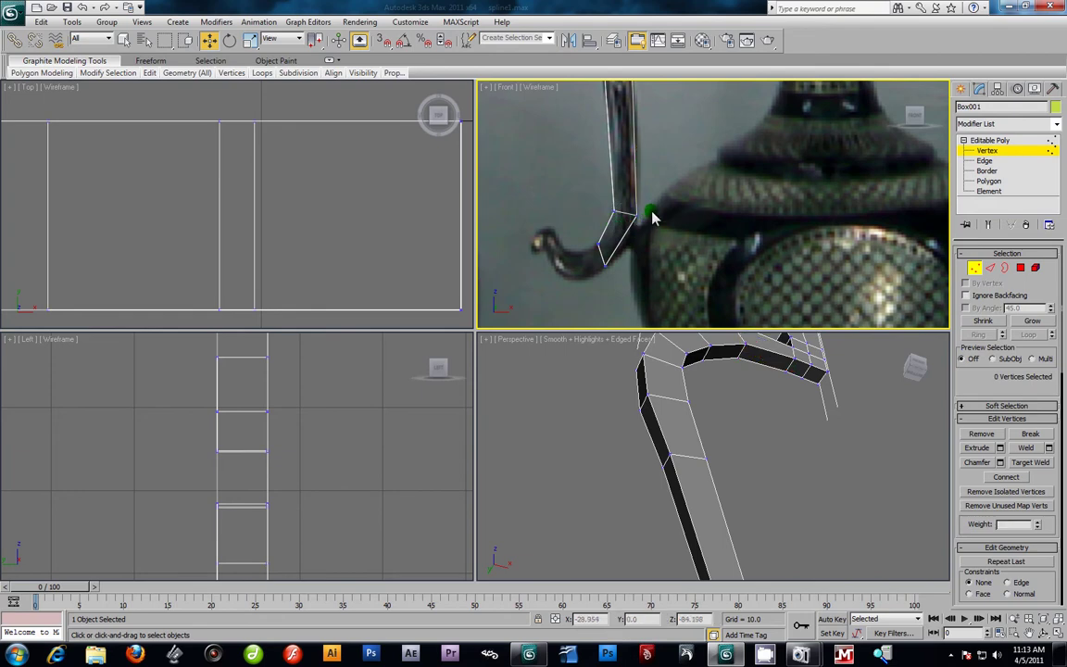
left_click_drag(635, 231, 638, 206)
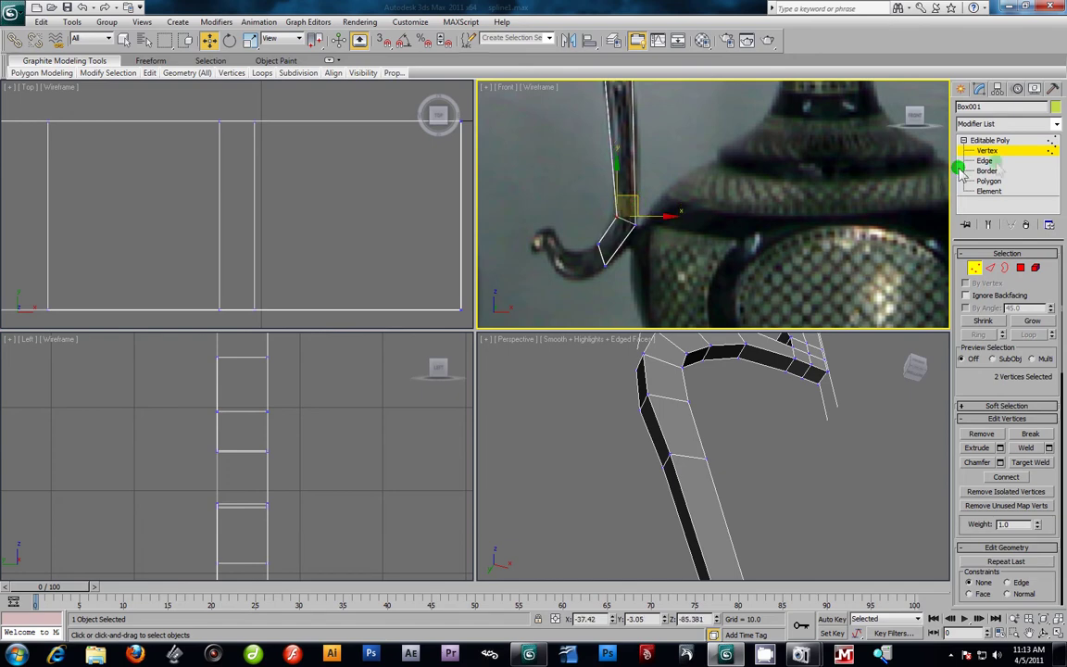
Step: Extend the open border to the hook's lowest point and adjust its vertices to match the reference outline
left_click(995, 173)
middle_click_drag(718, 560, 681, 347)
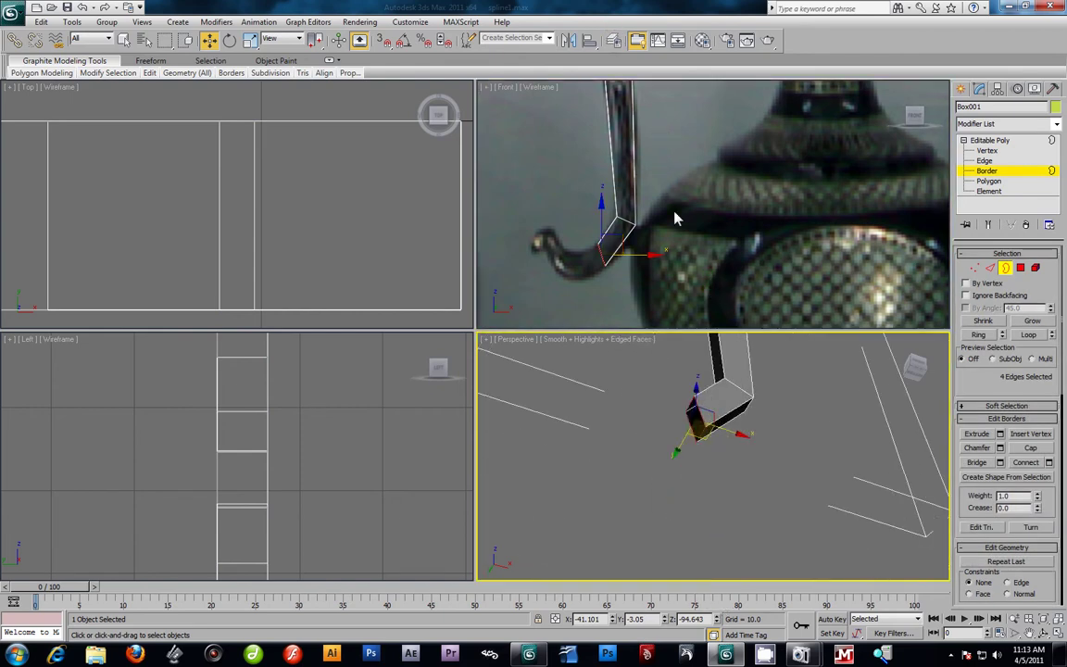
left_click(626, 243)
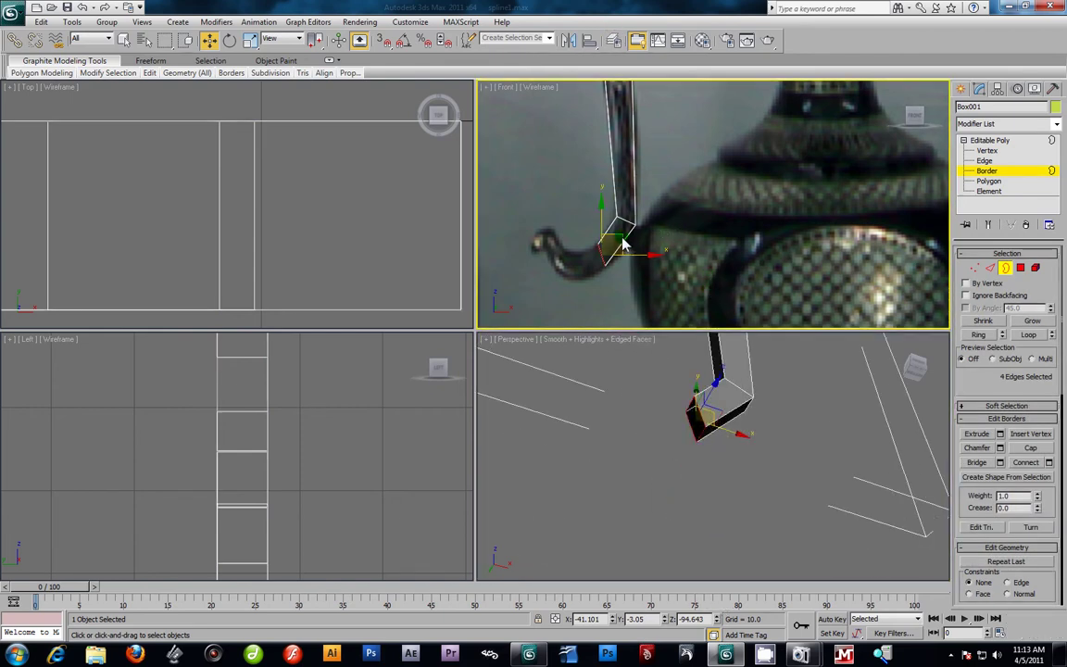
left_click_drag(622, 243, 602, 269, "shift")
key("1")
left_click_drag(555, 232, 598, 245)
Step: Extend the border up the hook's outer side, rotate it to follow the curve and scale it to 56 percent
left_click(987, 171)
left_click(600, 260)
left_click_drag(578, 250, 570, 224, "shift")
left_click(229, 40)
left_click_drag(599, 230, 557, 233)
left_click(251, 40)
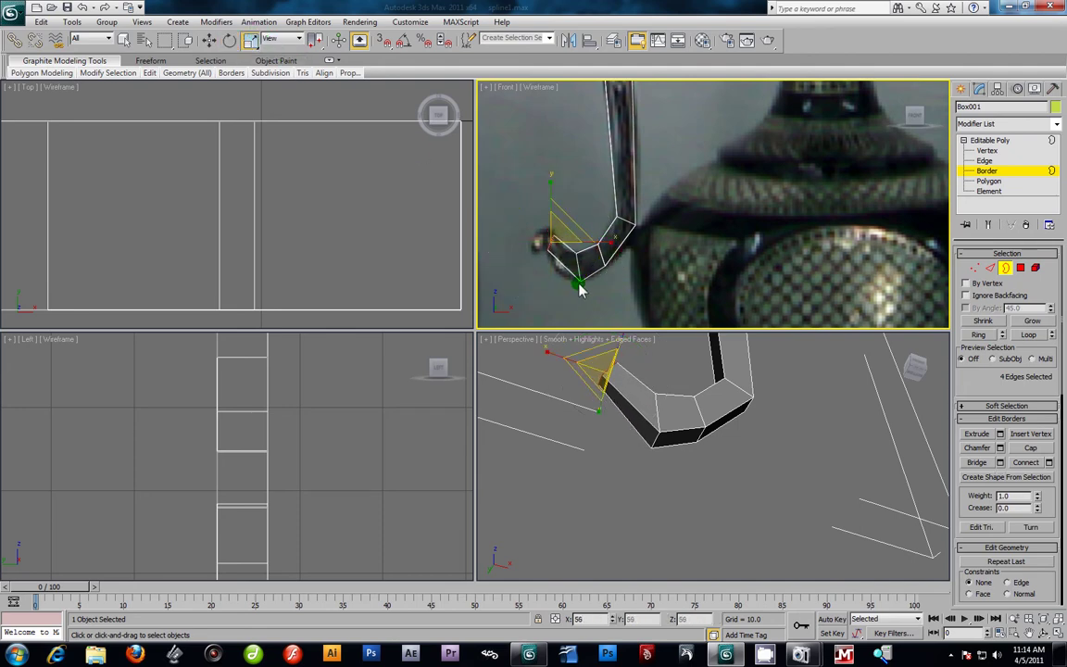
Step: Extend the border about 1.6 units outward and 0.9 up towards the hook's curled tip, rotating it upright
middle_click_drag(711, 513, 652, 456, "alt")
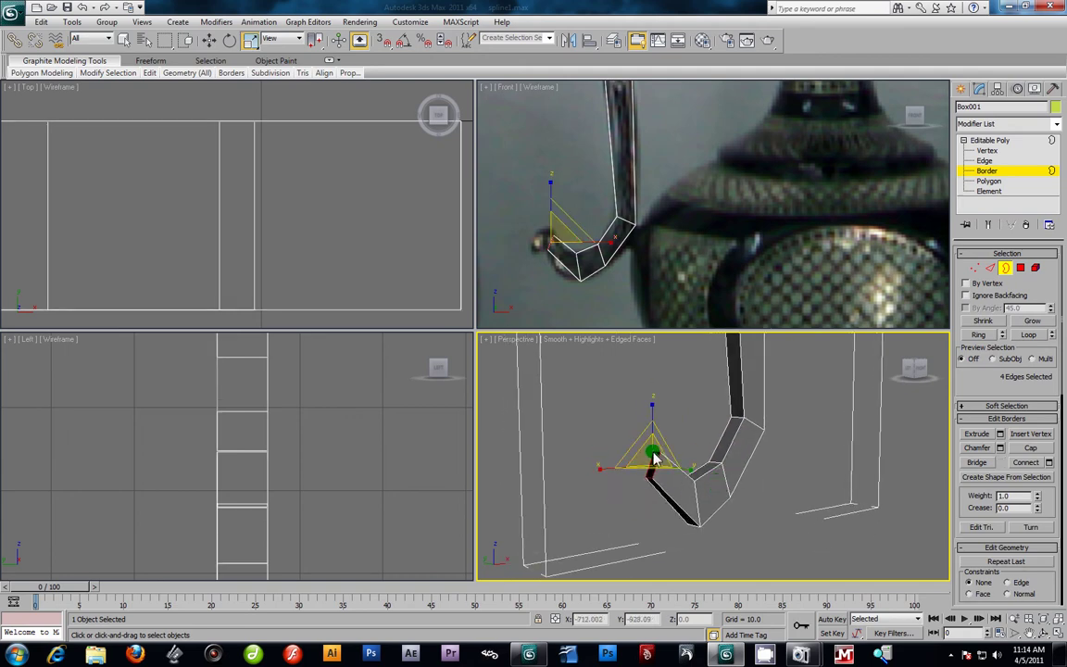
left_click(209, 40)
left_click(575, 236)
left_click_drag(575, 236, 568, 233)
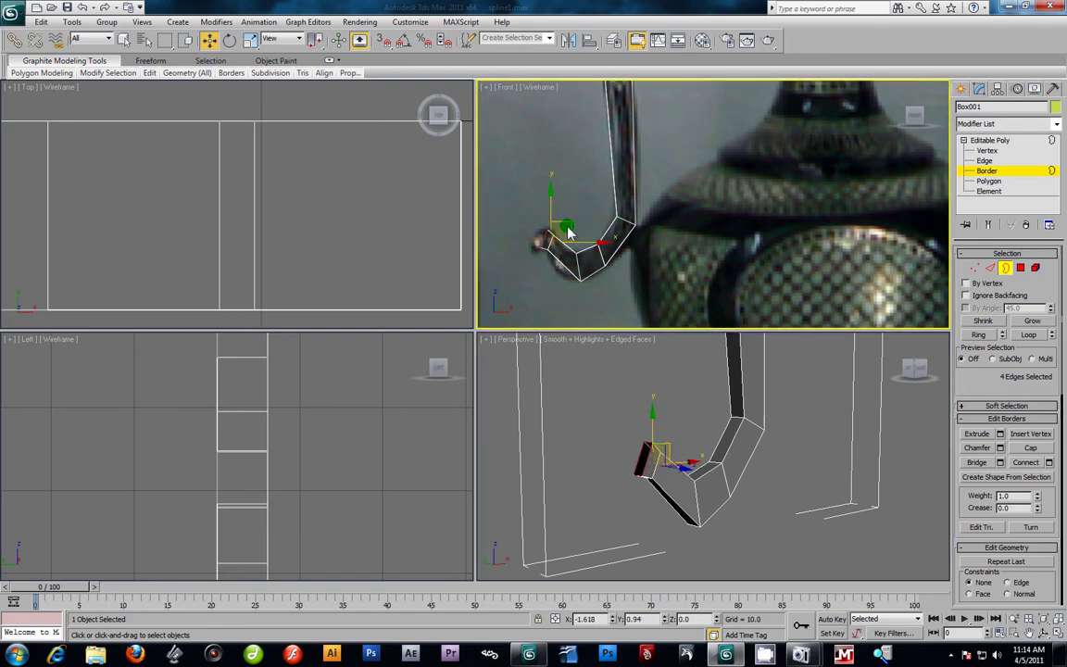
left_click(230, 40)
left_click_drag(583, 215, 563, 194)
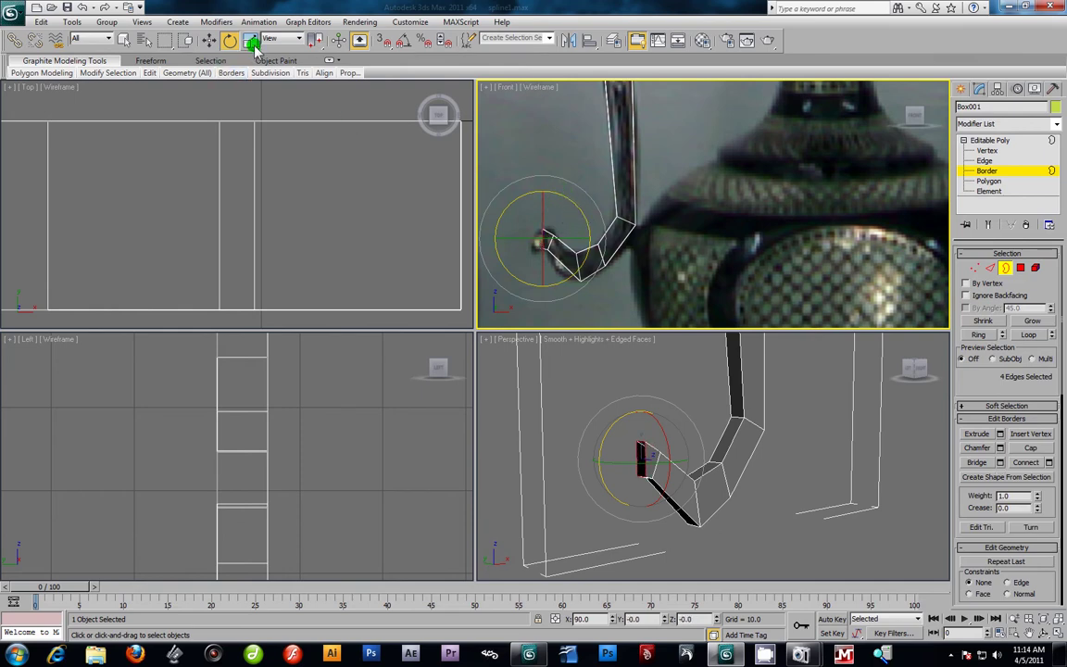
Step: Extend the border once more around the hook's curled tip, rotating it and scaling it down to fit
left_click(209, 39)
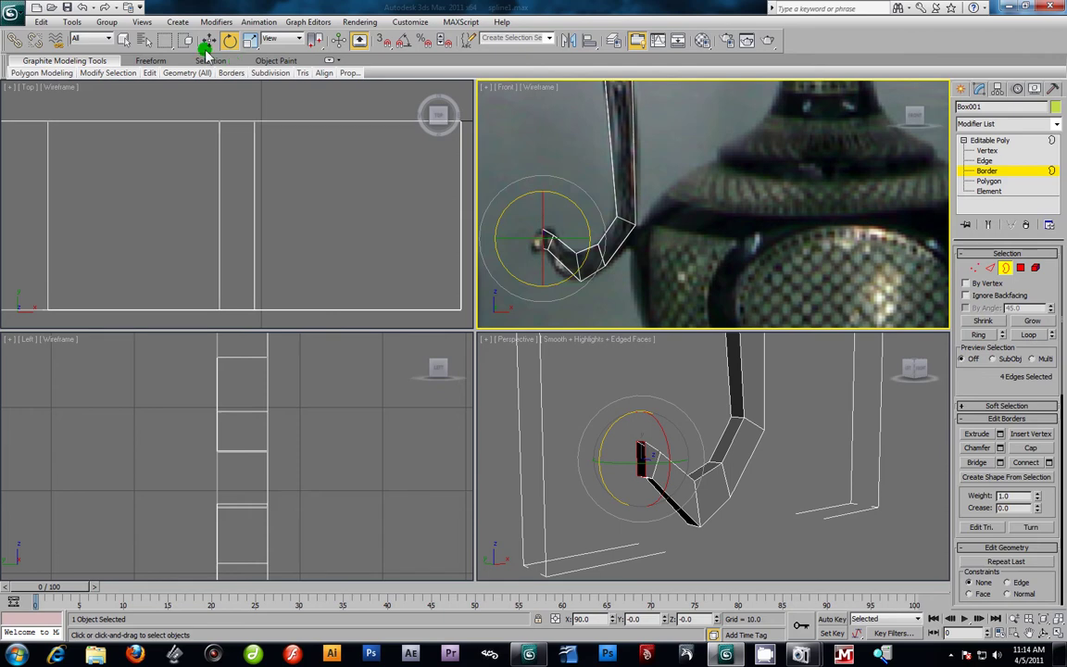
scroll(685, 220, "up", 2)
scroll(685, 219, "up", 3)
left_click_drag(542, 214, 519, 233, "shift")
key("e")
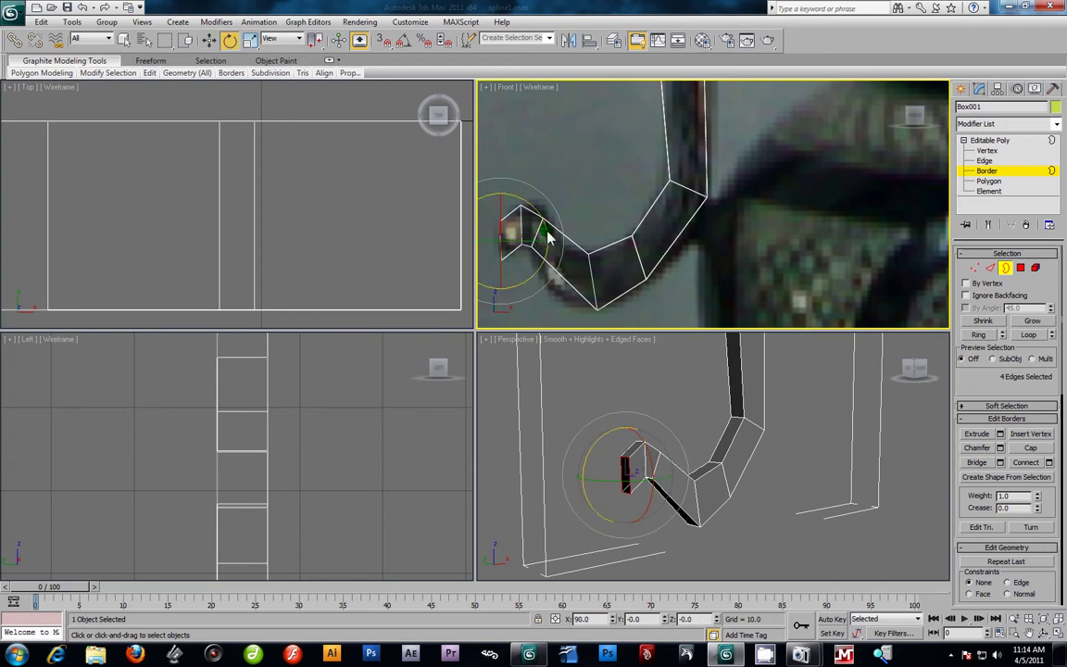
left_click(250, 40)
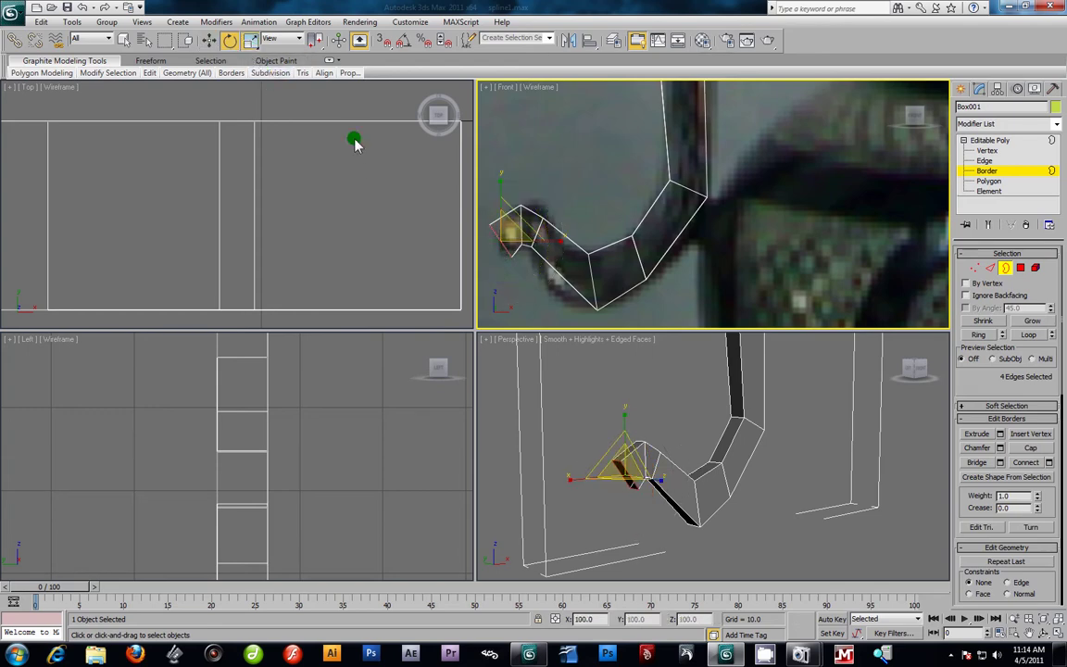
left_click_drag(508, 238, 521, 289)
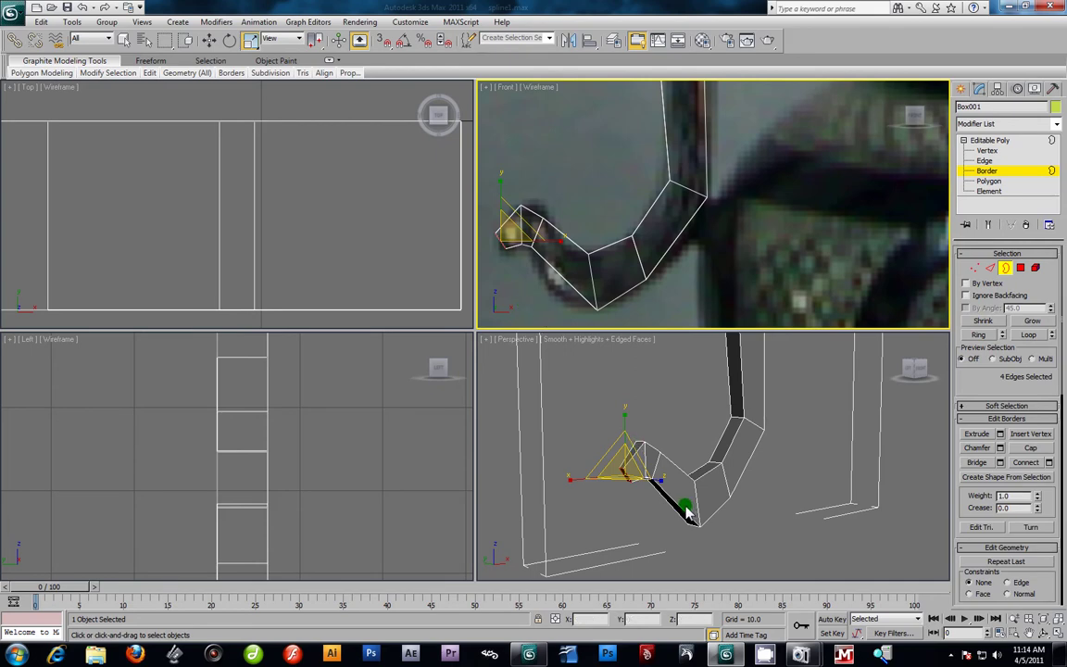
Step: Cap the open border at the hook's tip to close the handle's end
key("z")
scroll(689, 493, "down", 5)
middle_click_drag(680, 468, 787, 459, "alt")
left_click(1031, 447)
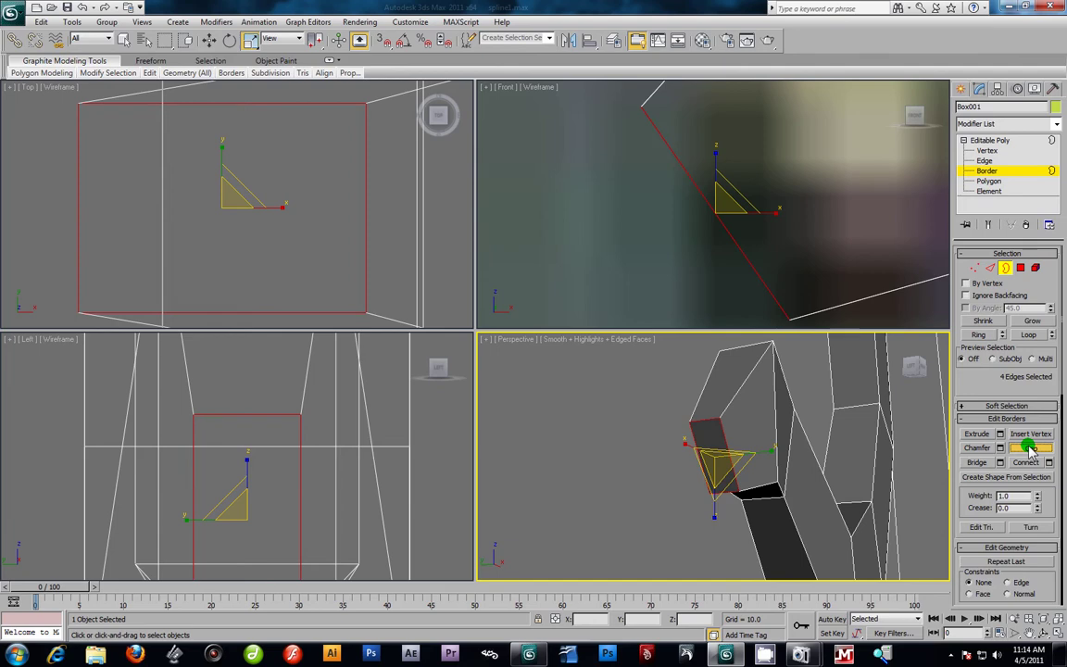
left_click(624, 468)
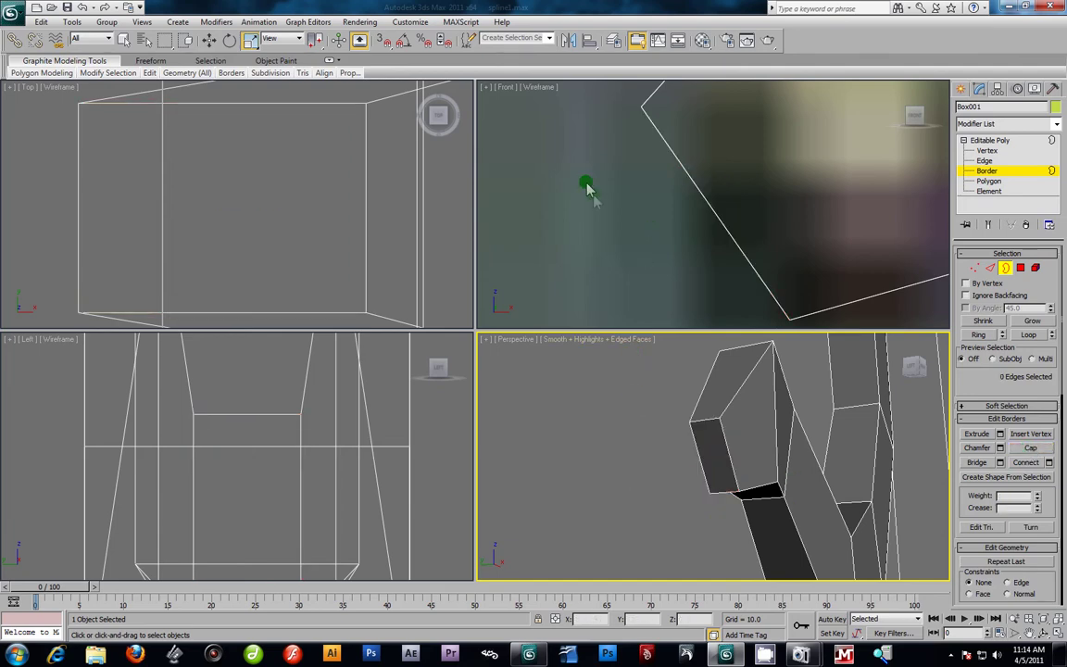
Step: Add one edge loop across the handle arm's upper bend segment, connecting its four lengthwise edges with 1 segment
left_click(1058, 619)
left_click(736, 170)
scroll(735, 173, "up", 4)
middle_click_drag(748, 153, 712, 292)
key("alt+w")
middle_click_drag(387, 377, 430, 372)
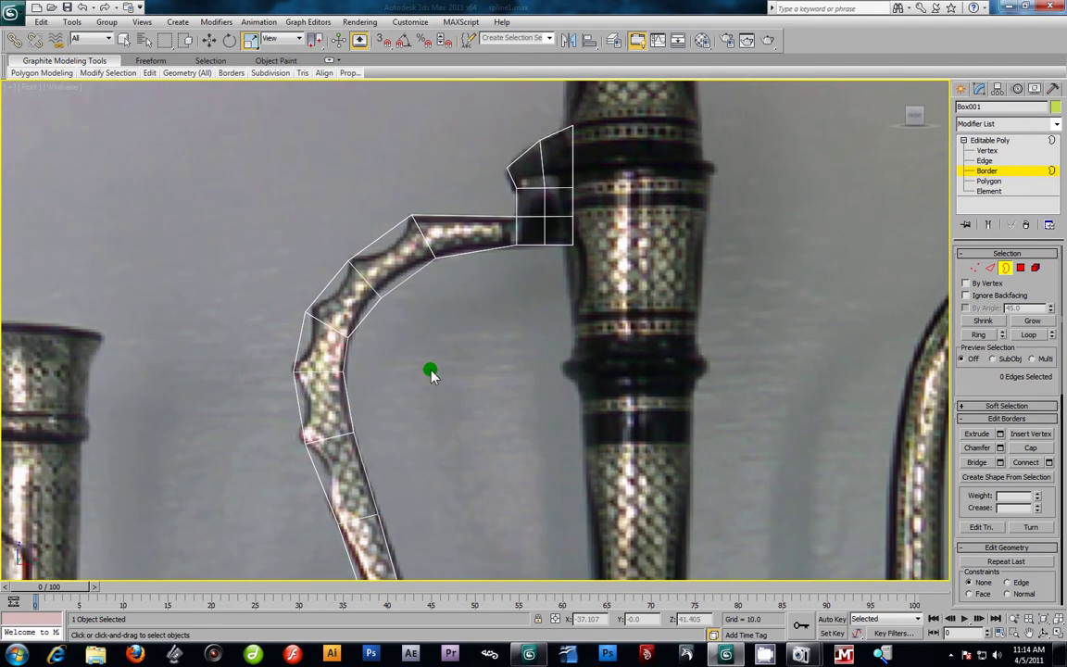
key("2")
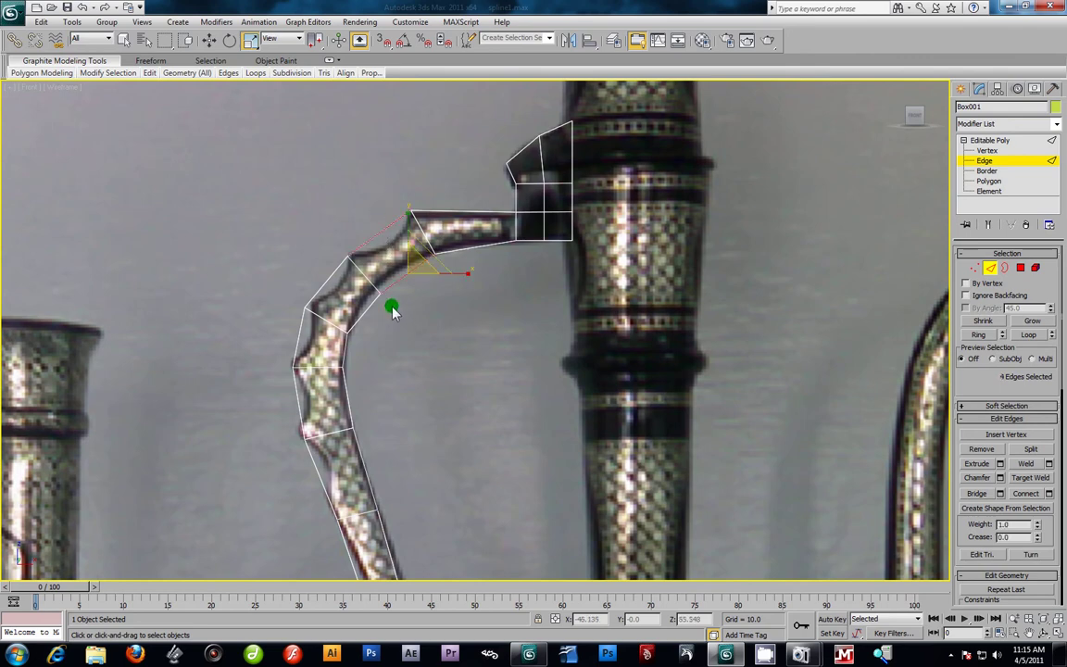
left_click(394, 253)
left_click(386, 233)
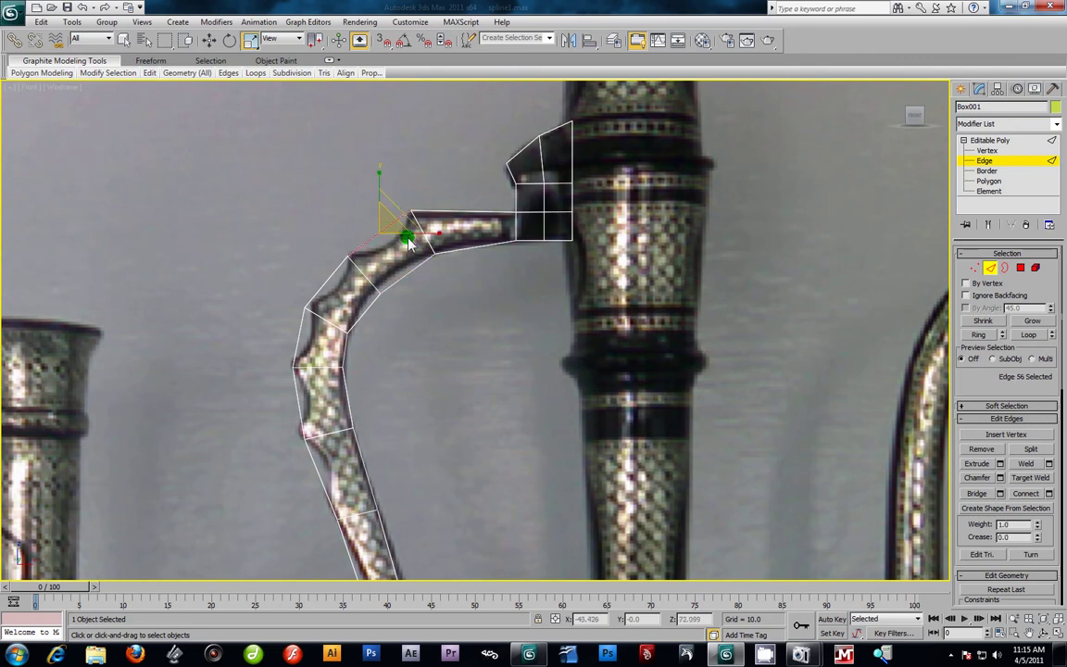
left_click(980, 335)
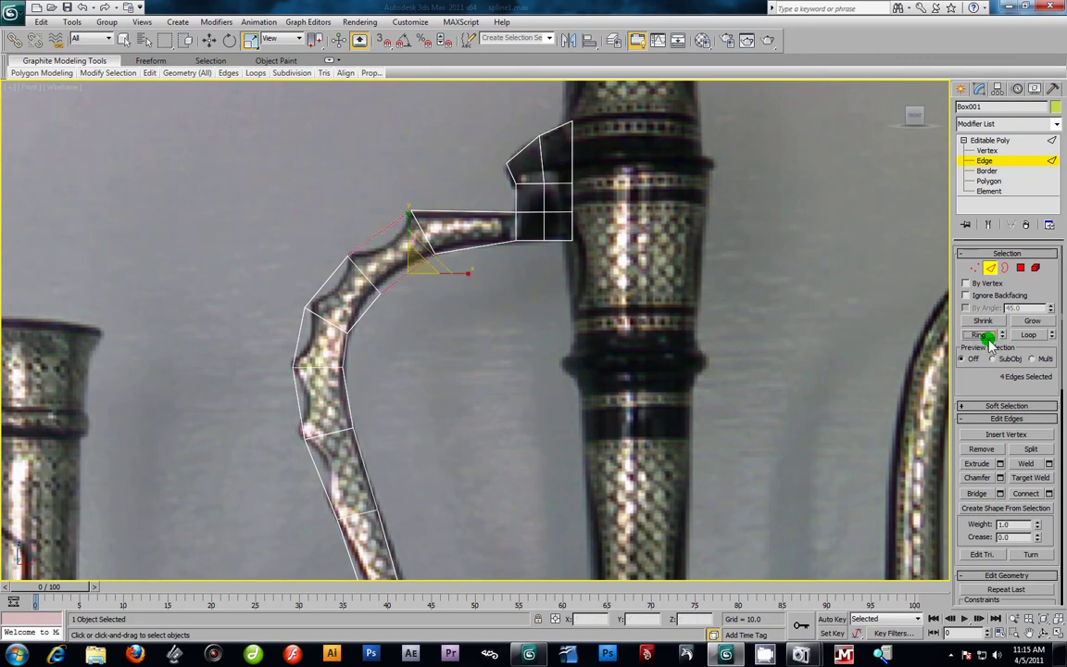
left_click(1049, 492)
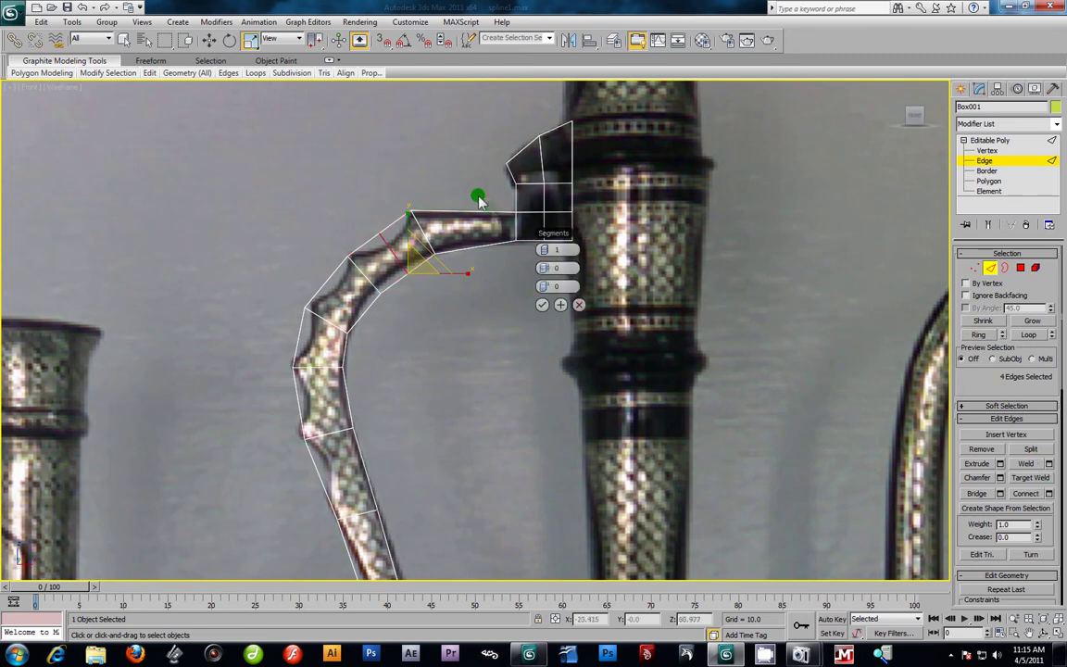
left_click(542, 305)
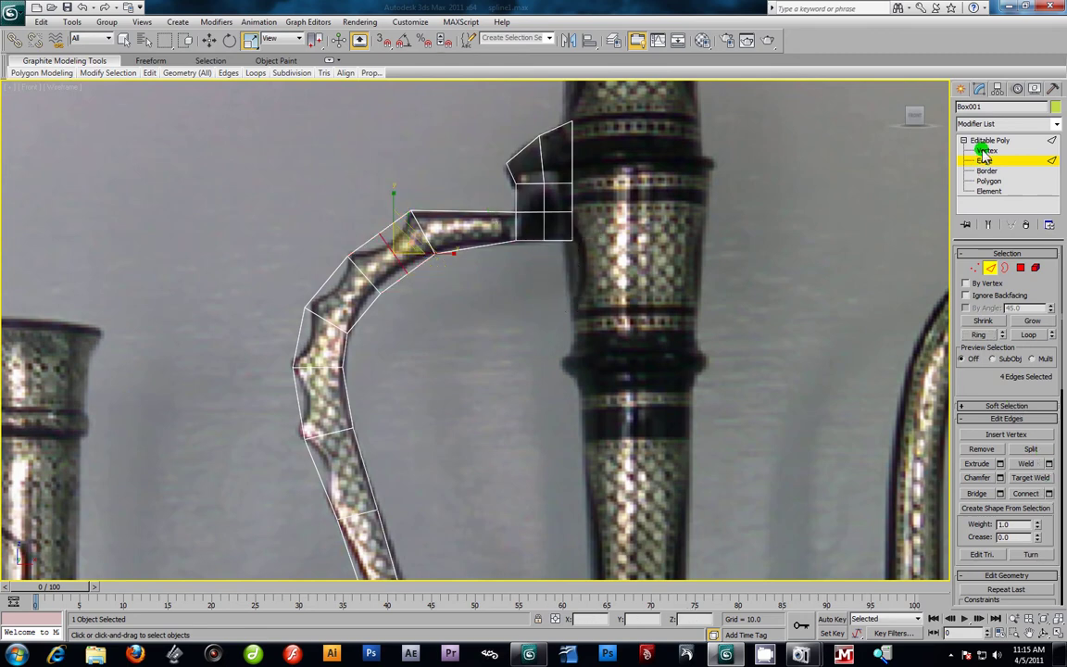
Step: Select the vertices of the new loop at the handle's upper bend and scale them uniformly to 57 percent
left_click(985, 151)
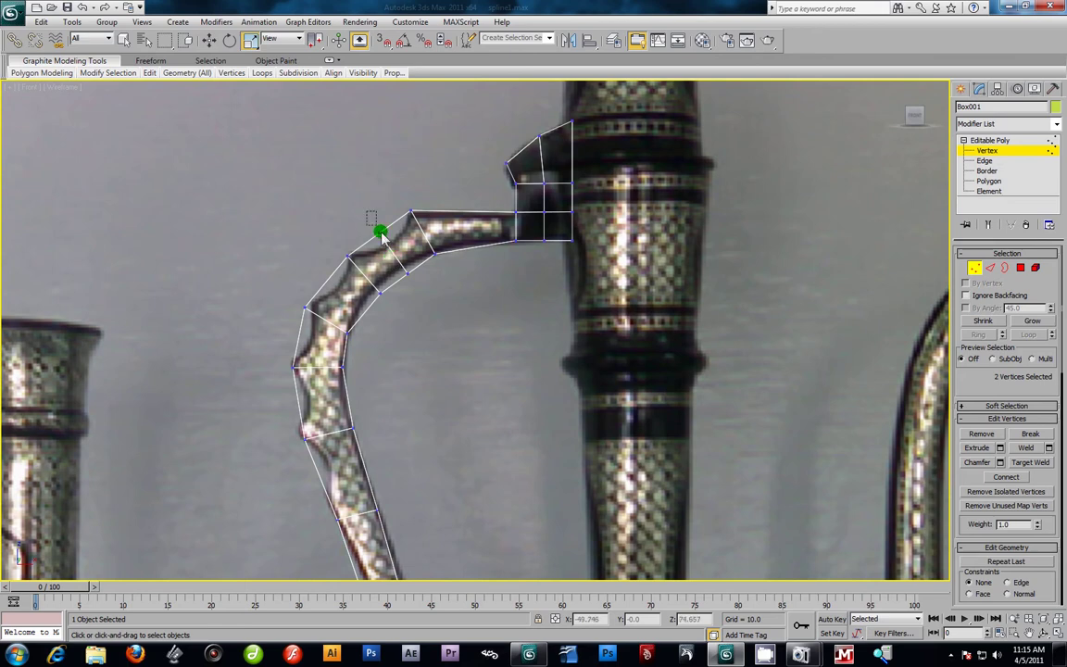
left_click_drag(389, 247, 411, 271)
key("alt+w")
right_click(766, 455)
scroll(755, 493, "up", 3)
middle_click_drag(732, 421, 727, 483)
scroll(727, 483, "up", 2)
left_click_drag(687, 437, 710, 473)
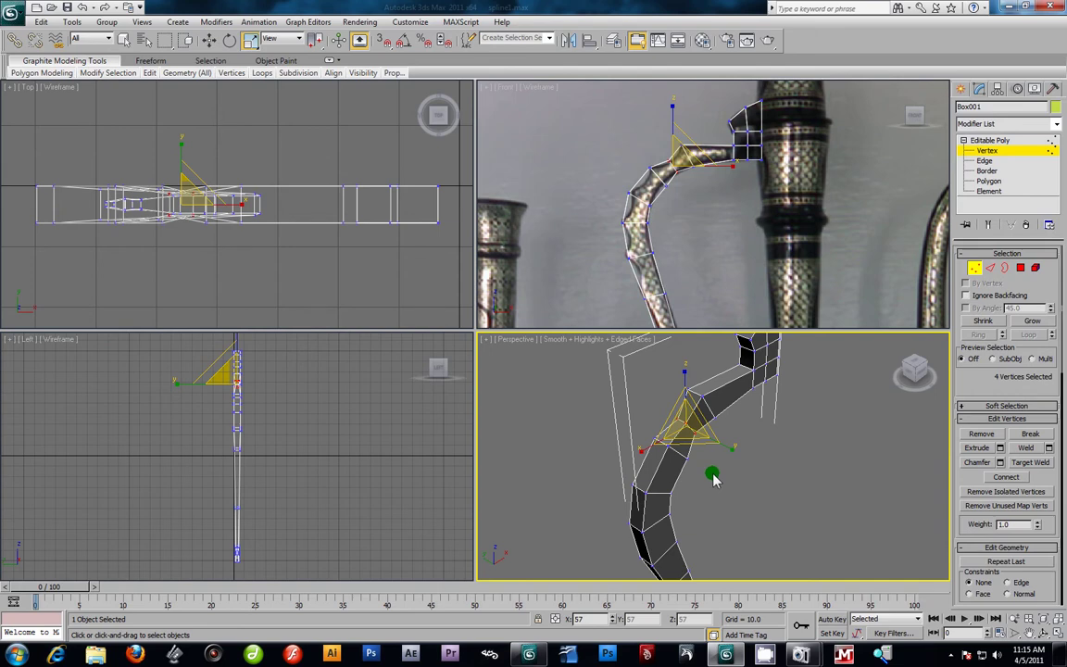
Step: Move the inner vertex pair of the next loop down the bend onto the handle's inner outline in the photo
middle_click_drag(684, 208, 687, 211)
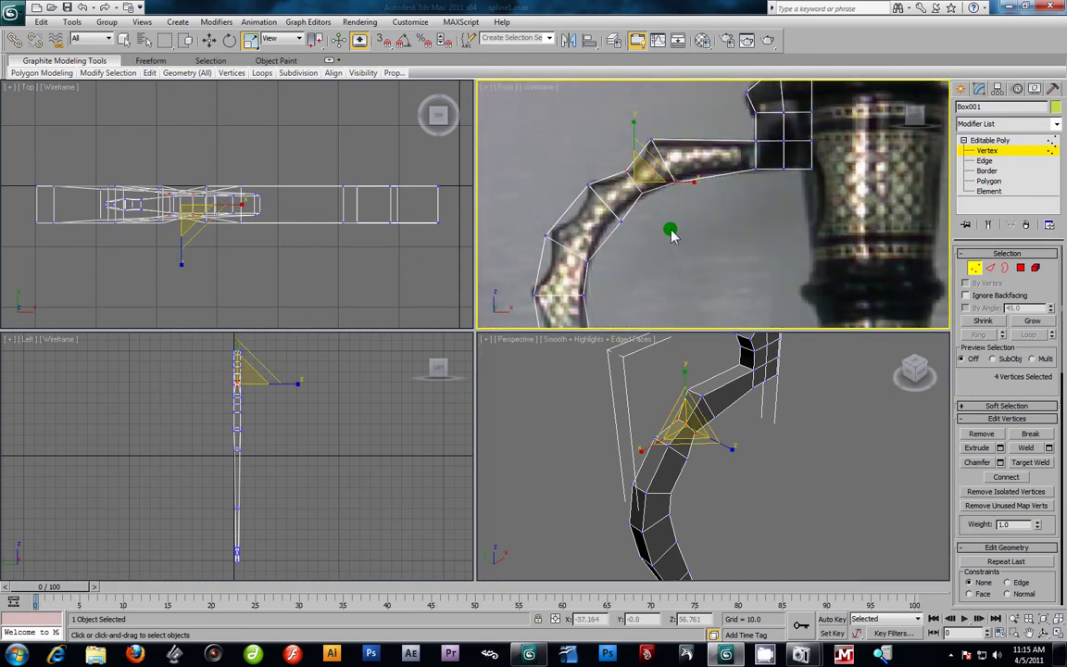
left_click_drag(650, 207, 648, 190)
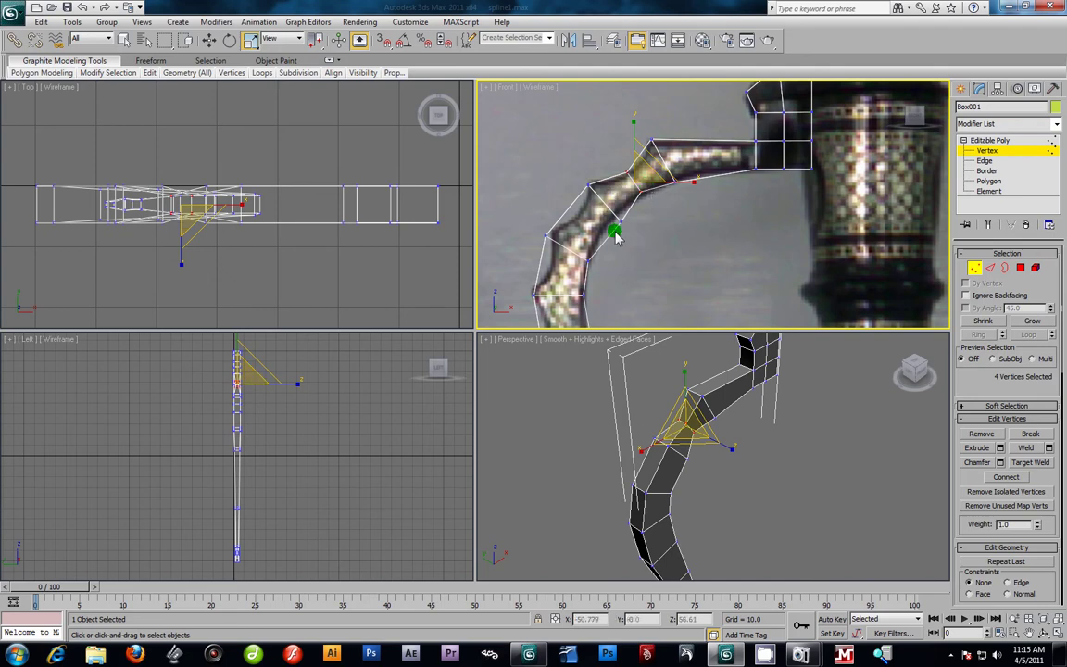
left_click(210, 41)
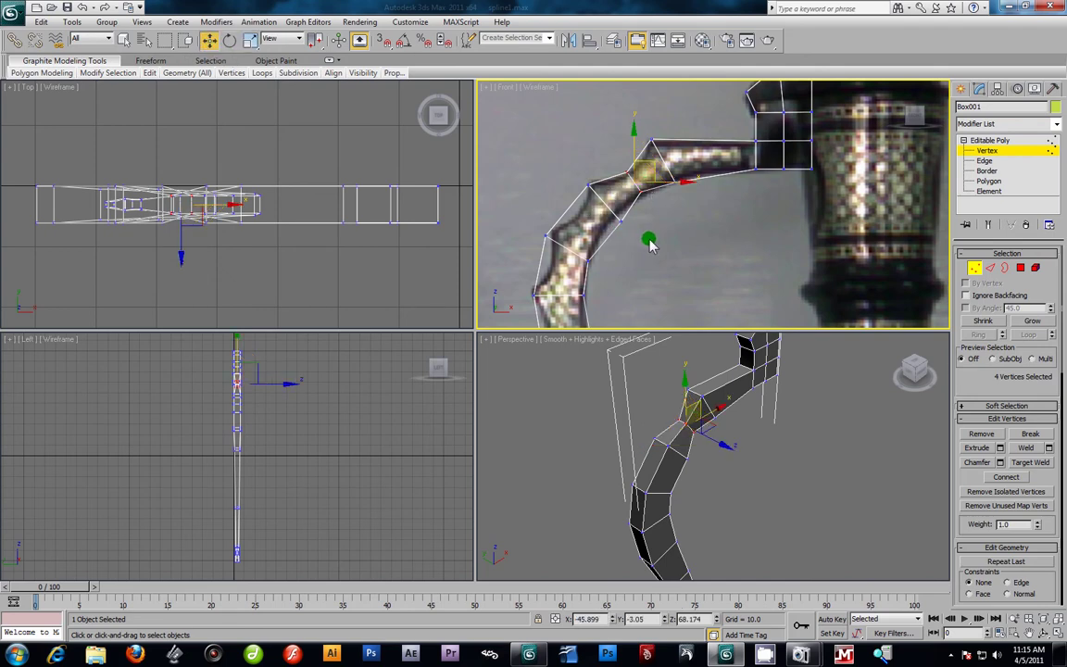
left_click_drag(611, 213, 625, 186)
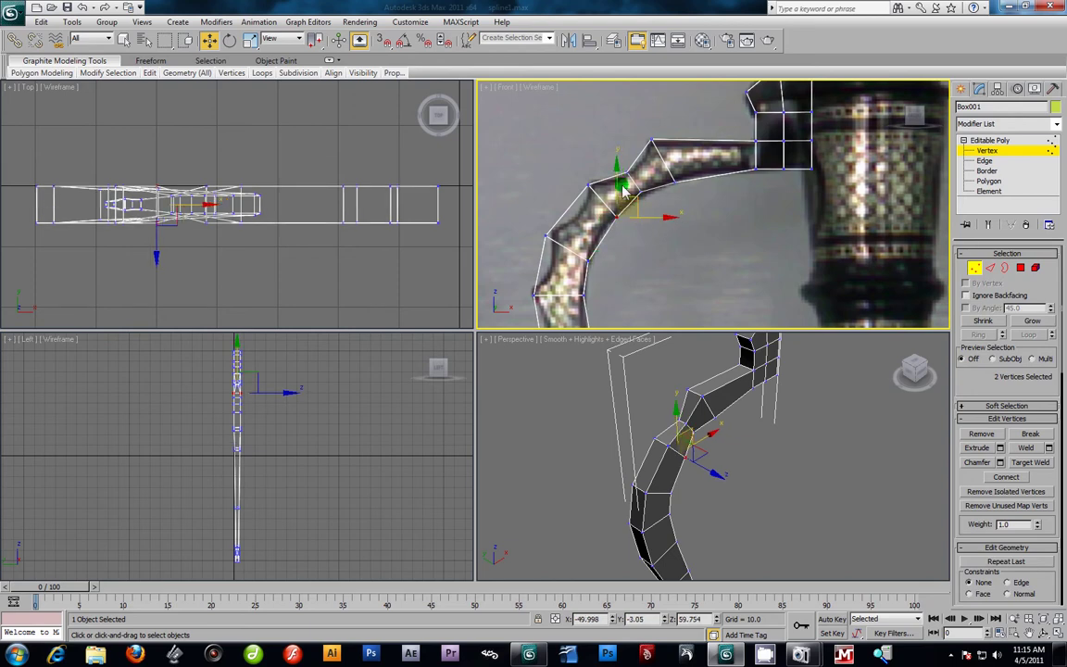
Step: Add one edge loop in the next segment down the bend and scale it uniformly to 56 percent
left_click(983, 161)
left_click(566, 211)
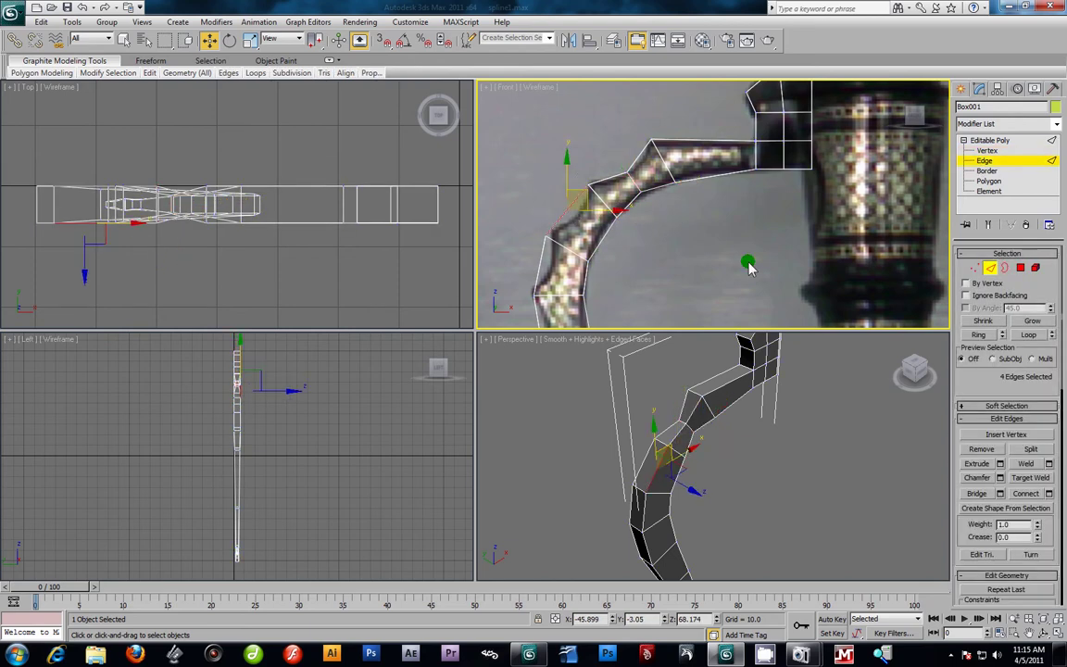
left_click(976, 334)
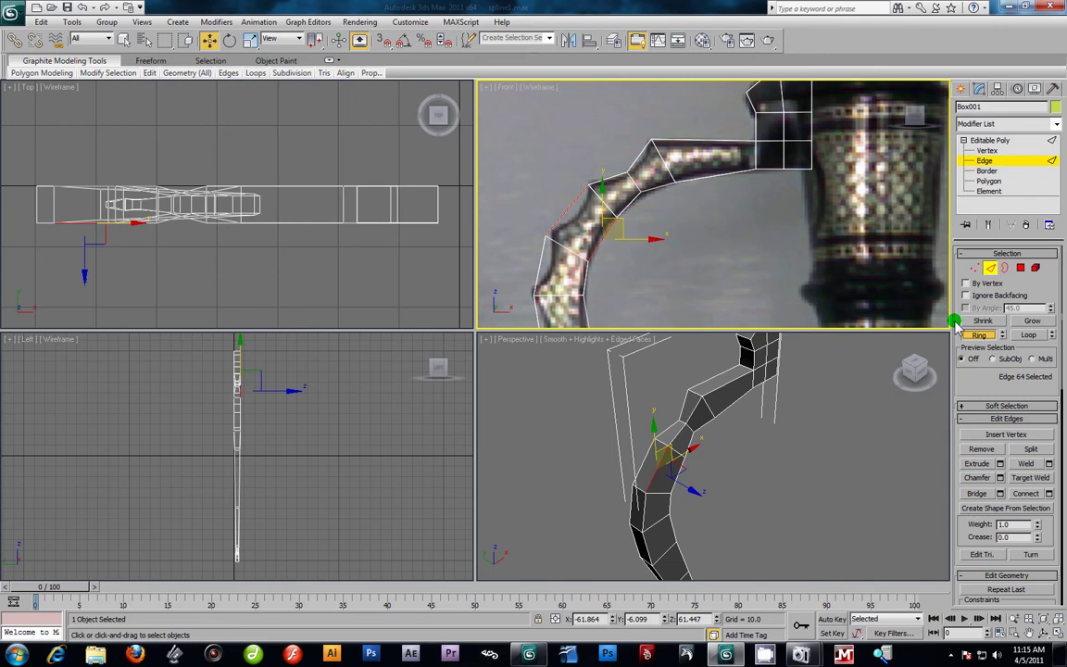
left_click(1048, 493)
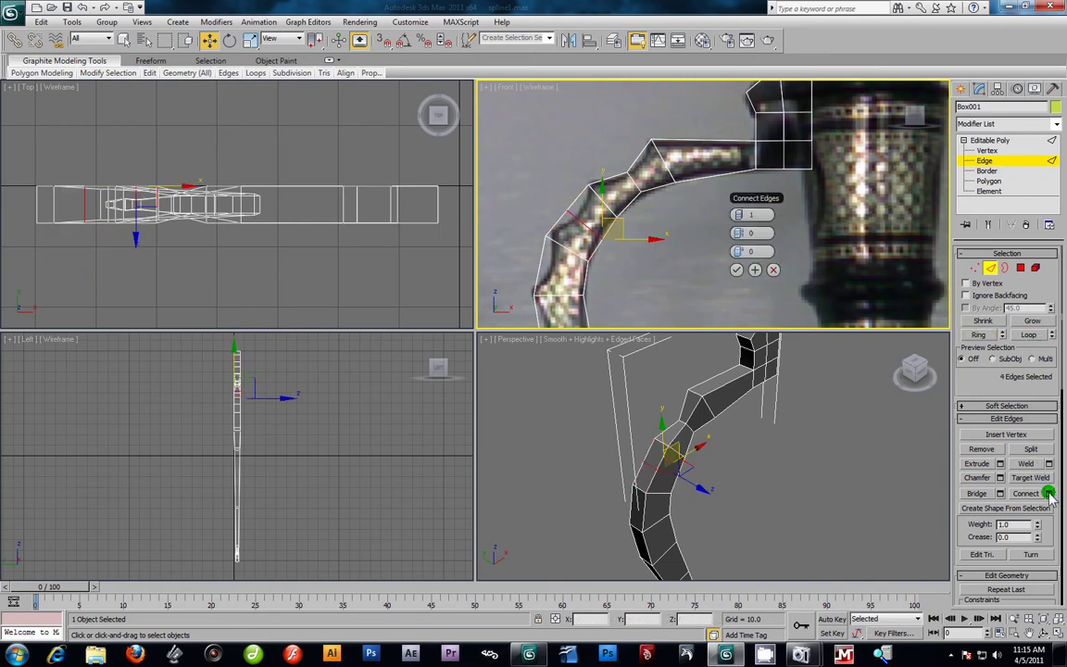
left_click(741, 268)
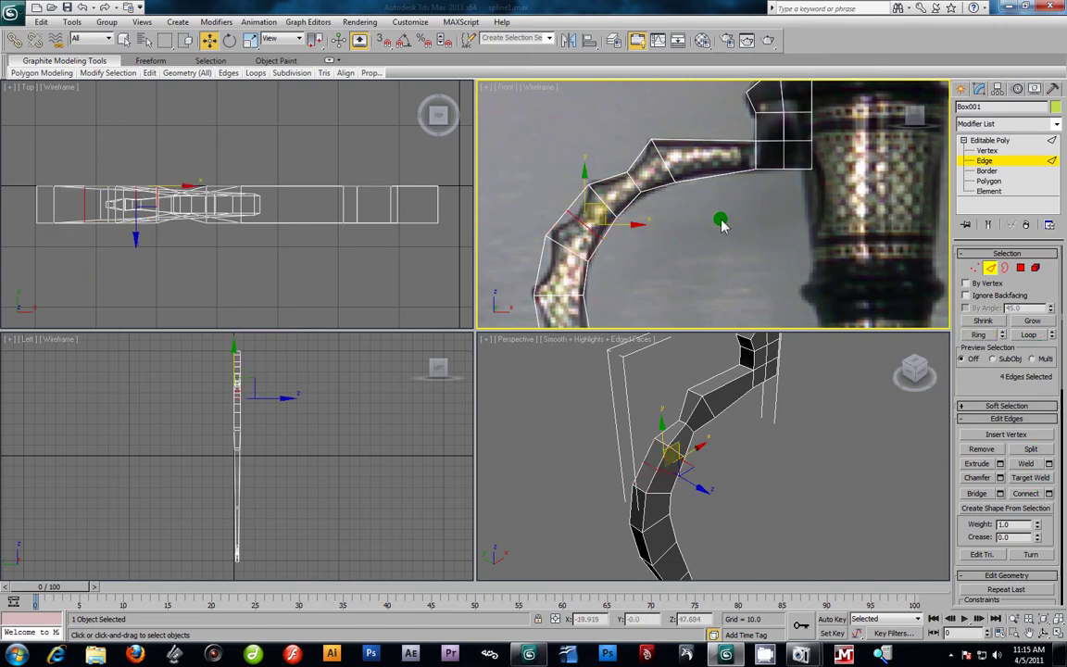
left_click(250, 39)
left_click_drag(595, 215, 620, 267)
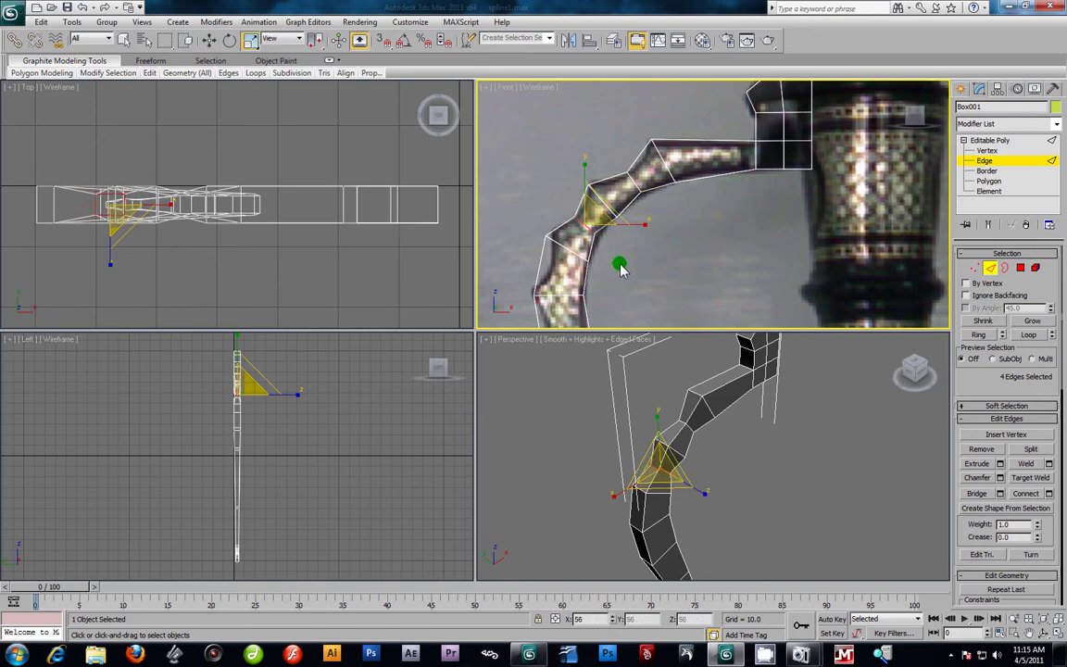
Step: Move the inner vertex pair of the 56 percent loop onto the handle's inner outline in the photo
key("1")
scroll(624, 247, "up", 2)
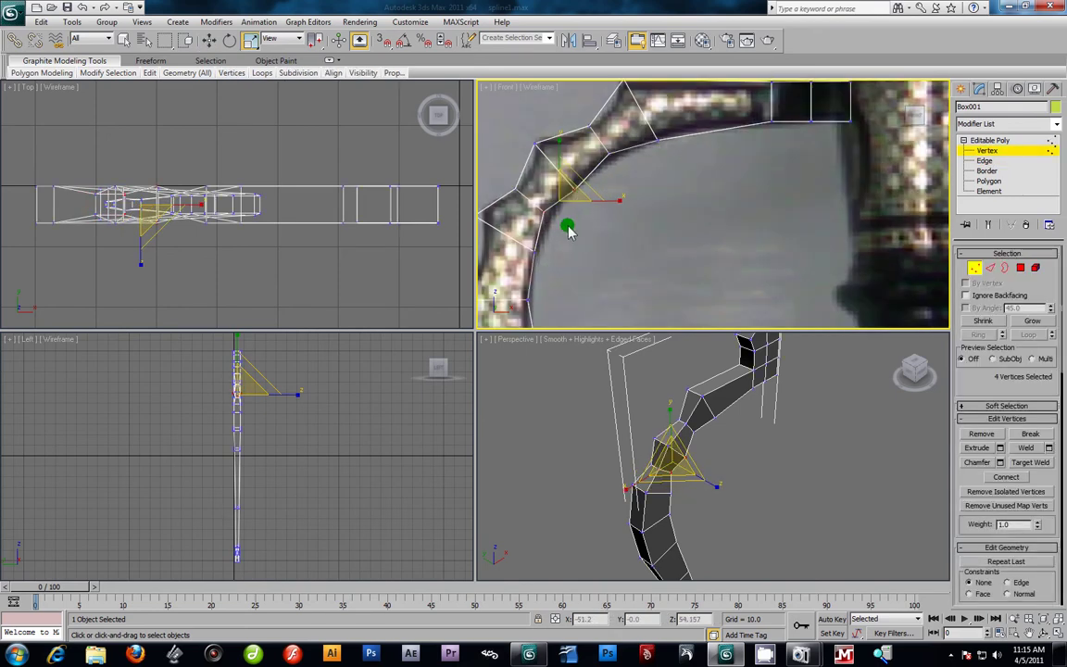
left_click_drag(535, 210, 531, 202)
key("w")
key("w")
left_click_drag(569, 211, 567, 196)
middle_click_drag(600, 226, 685, 215)
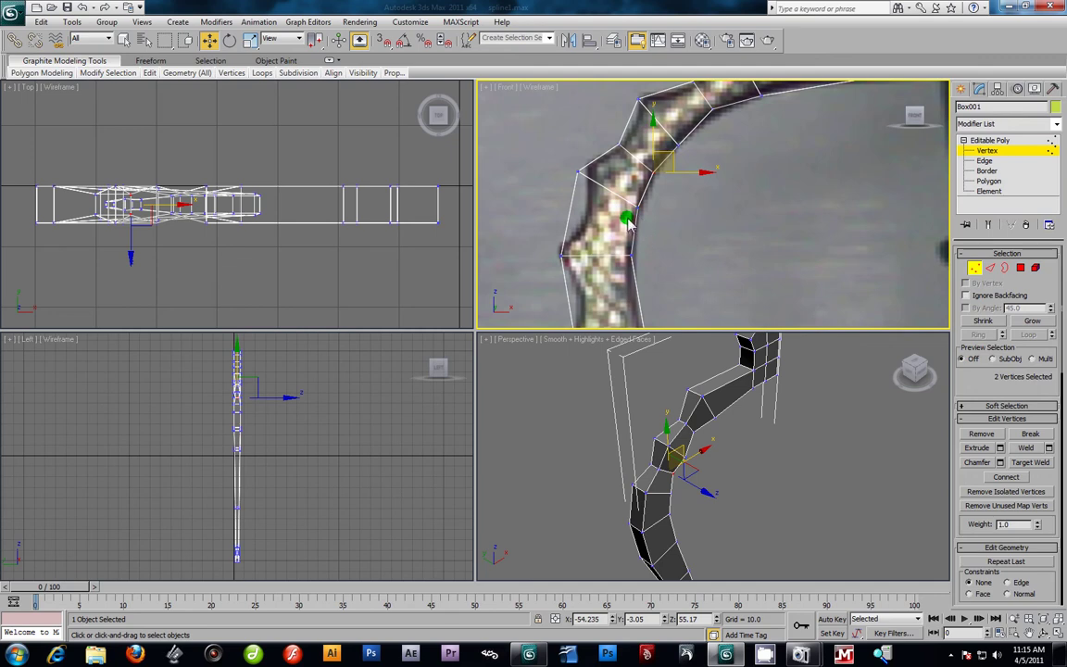
Step: Add one edge loop in the segment just above the handle's outermost point and scale it uniformly to 54 percent
left_click(985, 160)
left_click(567, 225)
left_click(981, 335)
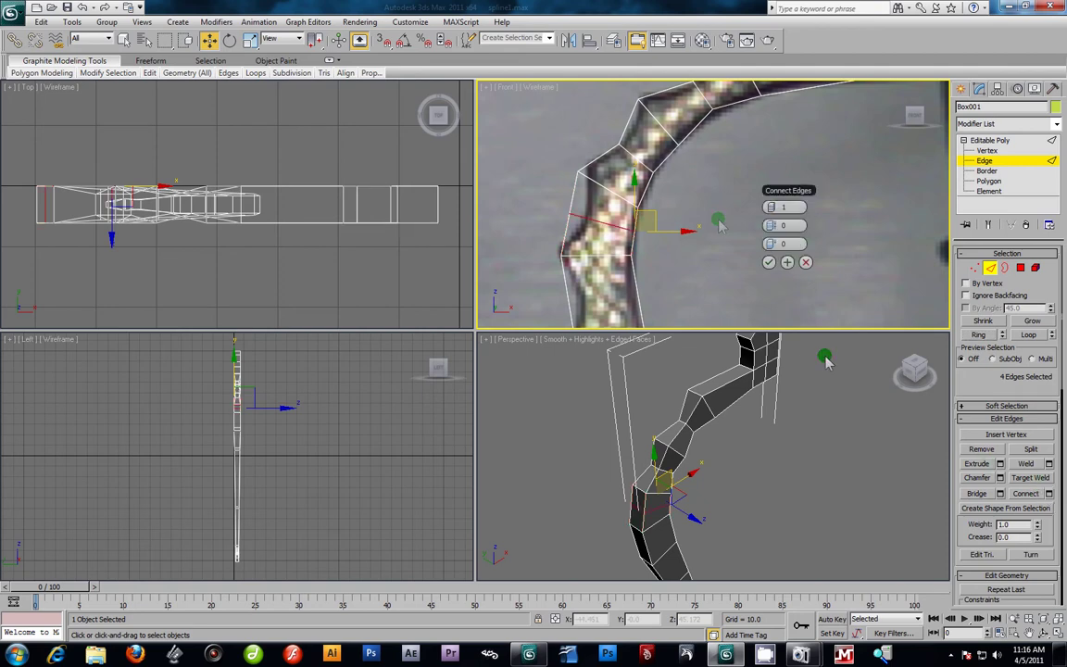
left_click(770, 266)
left_click(250, 39)
left_click_drag(613, 223, 646, 278)
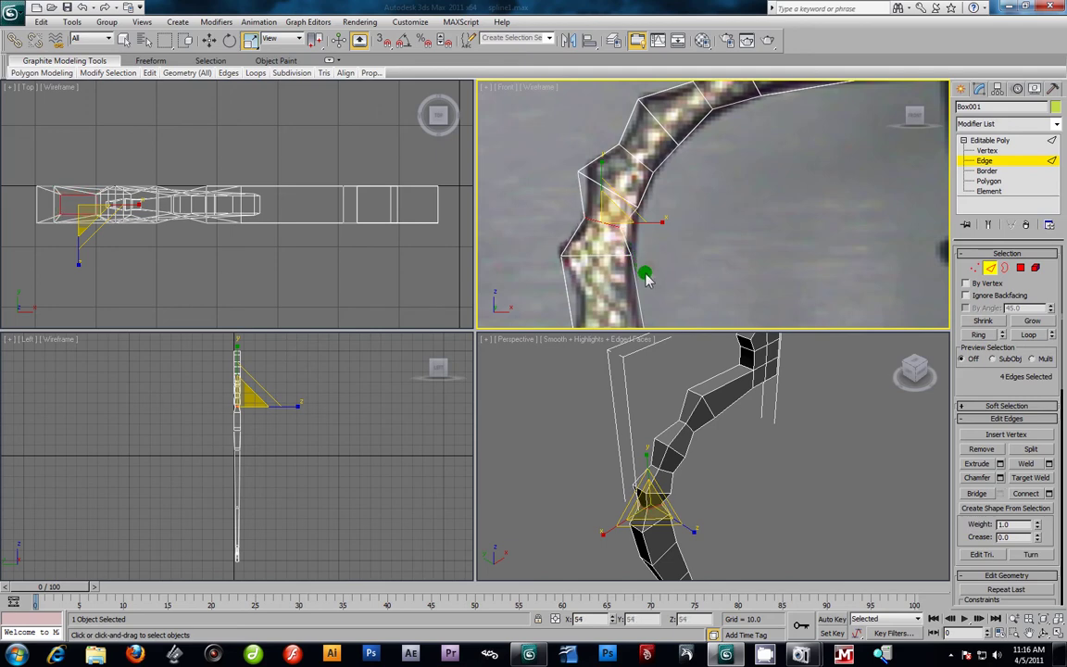
Step: Move the inner vertex pair of the 54 percent loop right and slightly down to the handle's inner outline
left_click(972, 151)
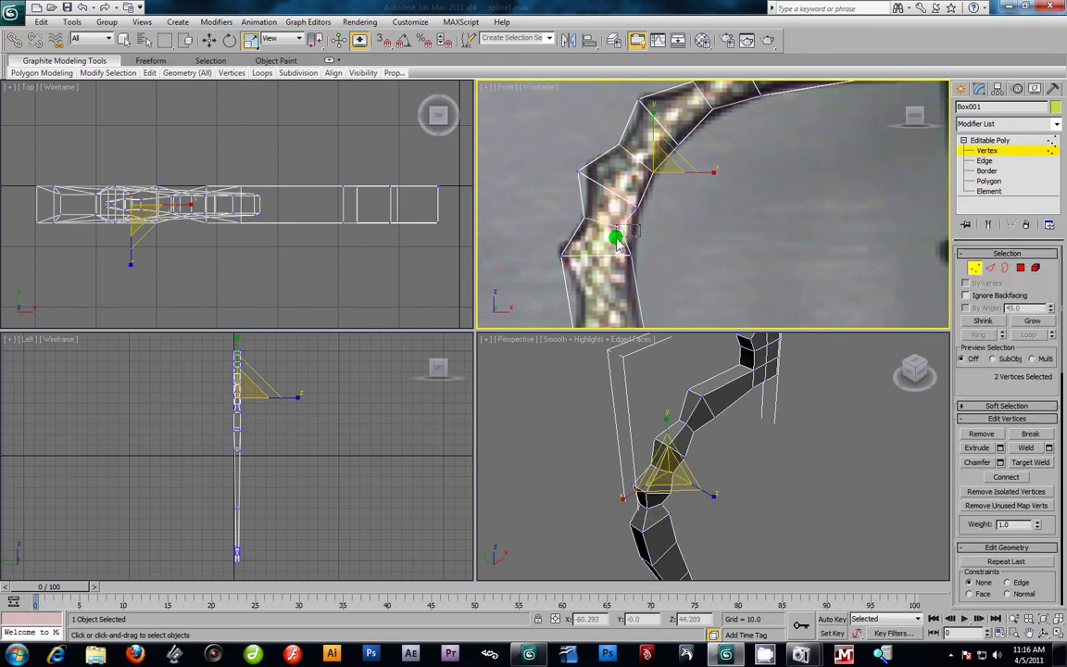
left_click(211, 41)
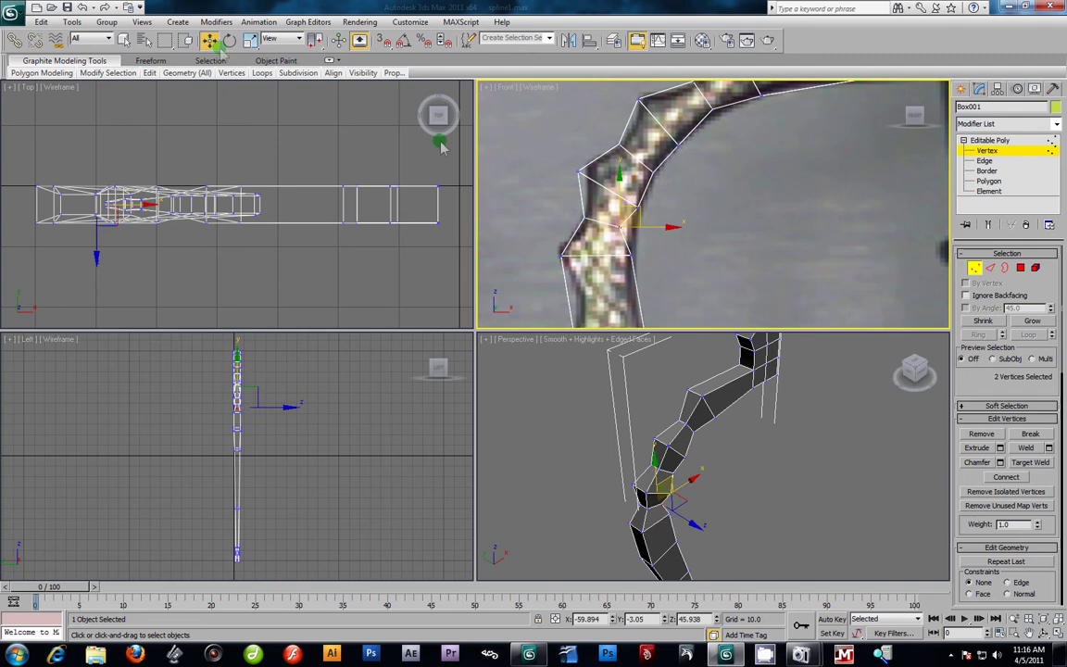
left_click_drag(643, 224, 654, 229)
middle_click_drag(662, 257, 640, 163)
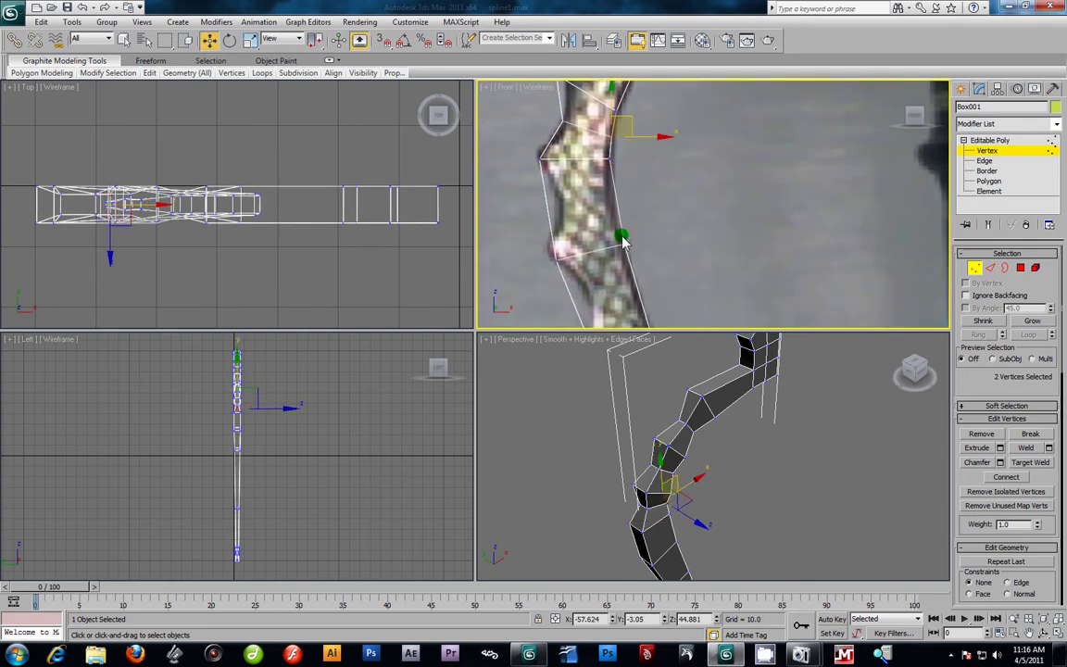
scroll(623, 236, "down", 2)
middle_click_drag(623, 236, 622, 219)
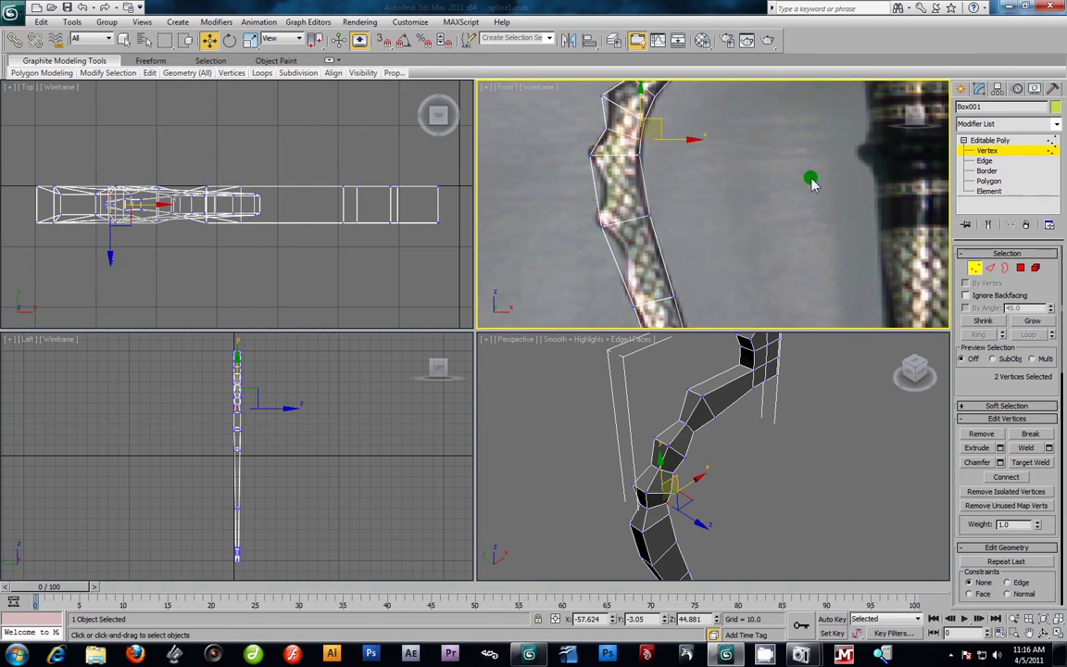
Step: Connect the lengthwise edges of the two segments below the handle's outermost point with 1 segment each
left_click(983, 160)
left_click_drag(541, 184, 671, 190)
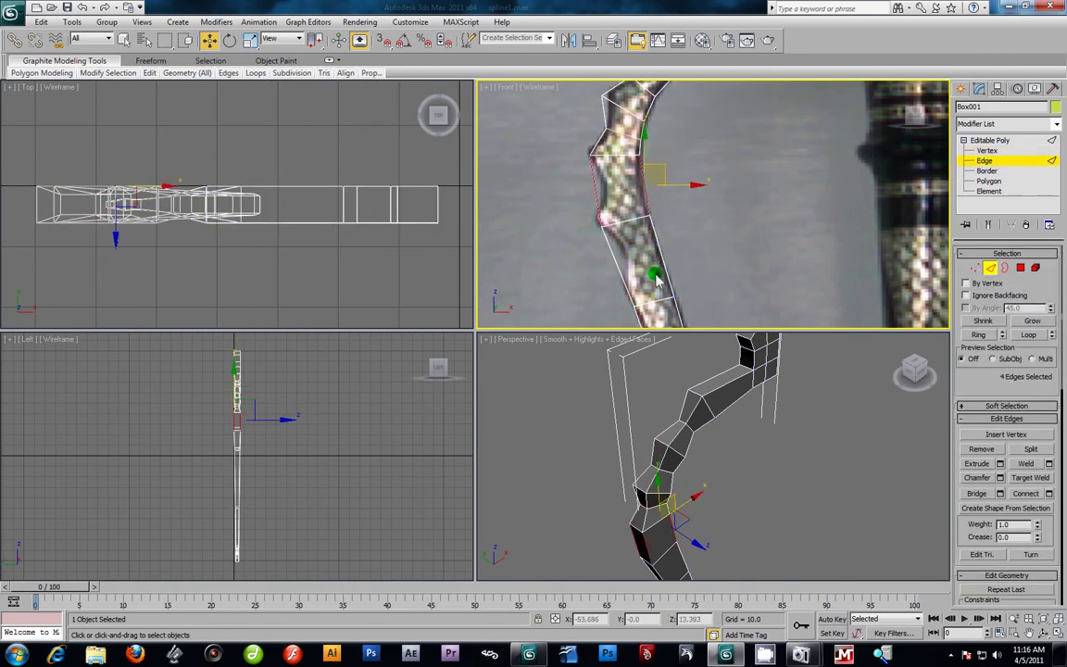
left_click_drag(566, 264, 716, 263, "ctrl")
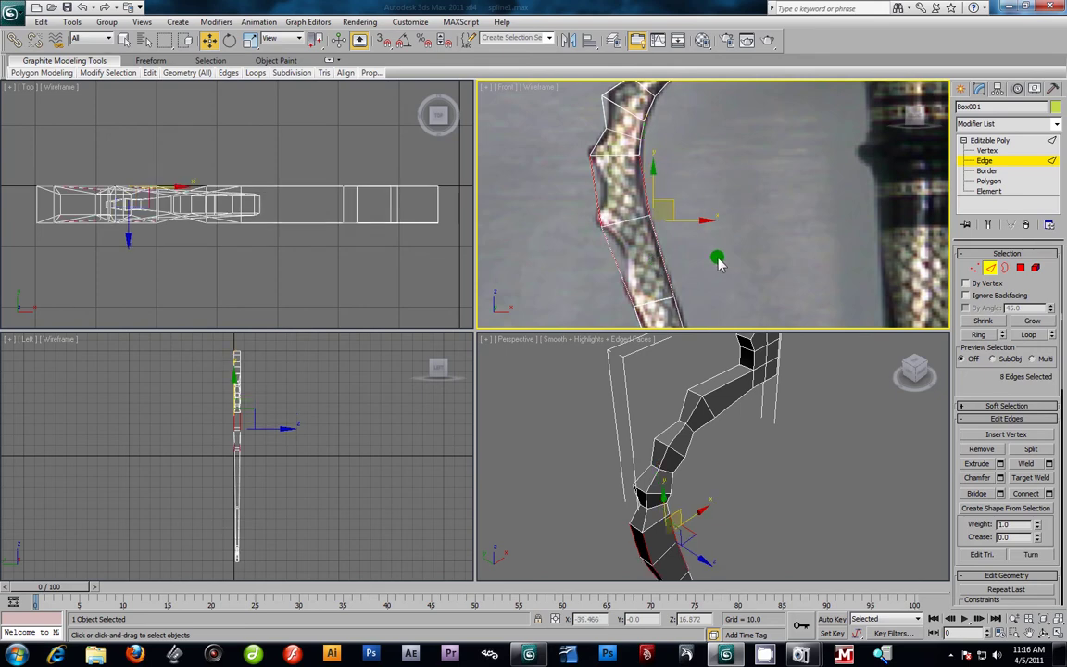
left_click(1049, 494)
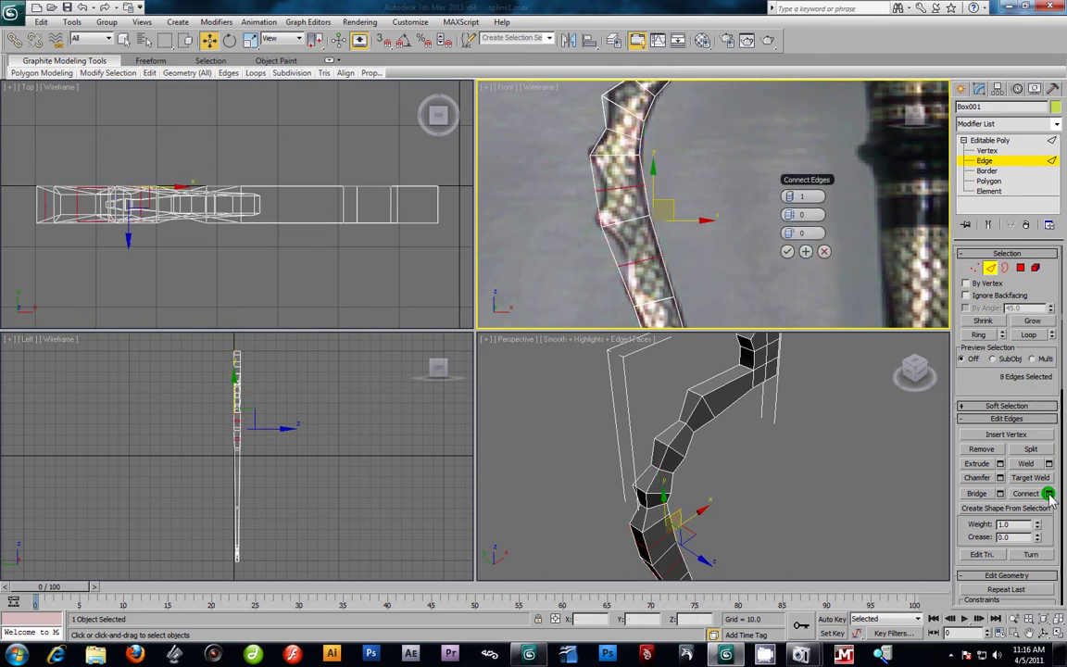
left_click(786, 251)
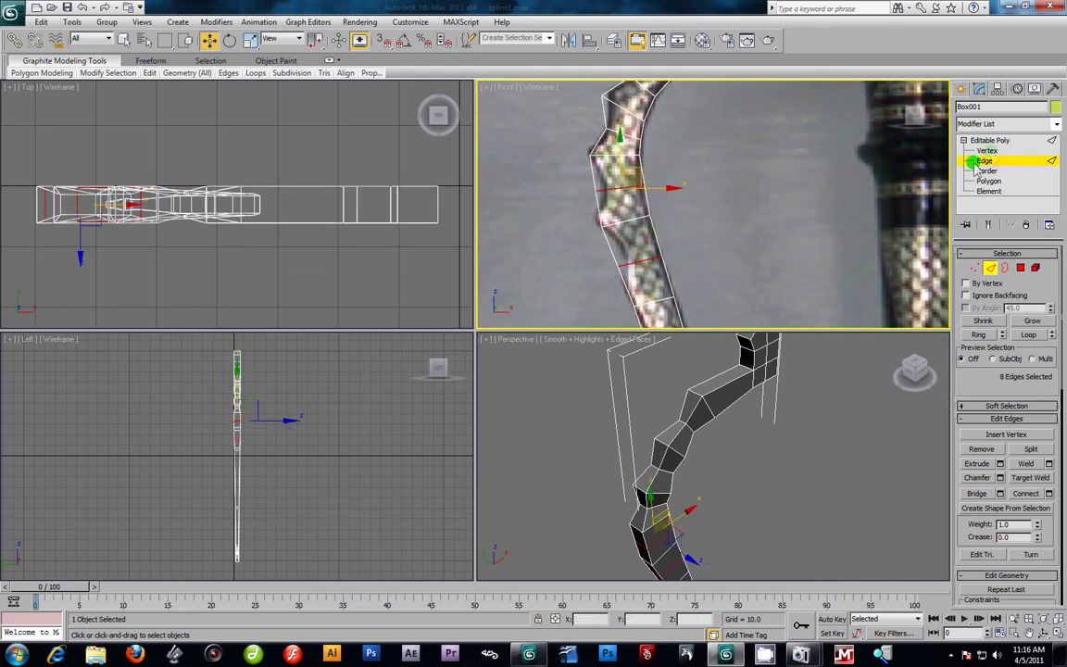
Step: Scale the vertices of the upper new loop to 65 percent and those of the lower one to 60 percent
key("1")
left_click_drag(567, 176, 651, 221)
left_click(251, 39)
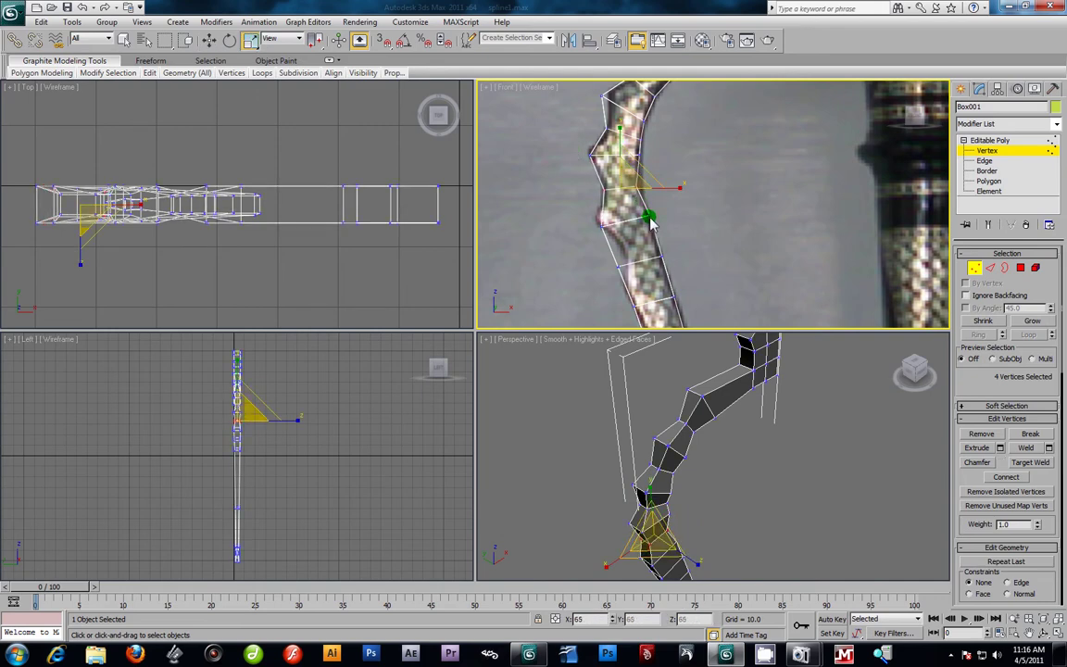
left_click_drag(576, 245, 681, 294)
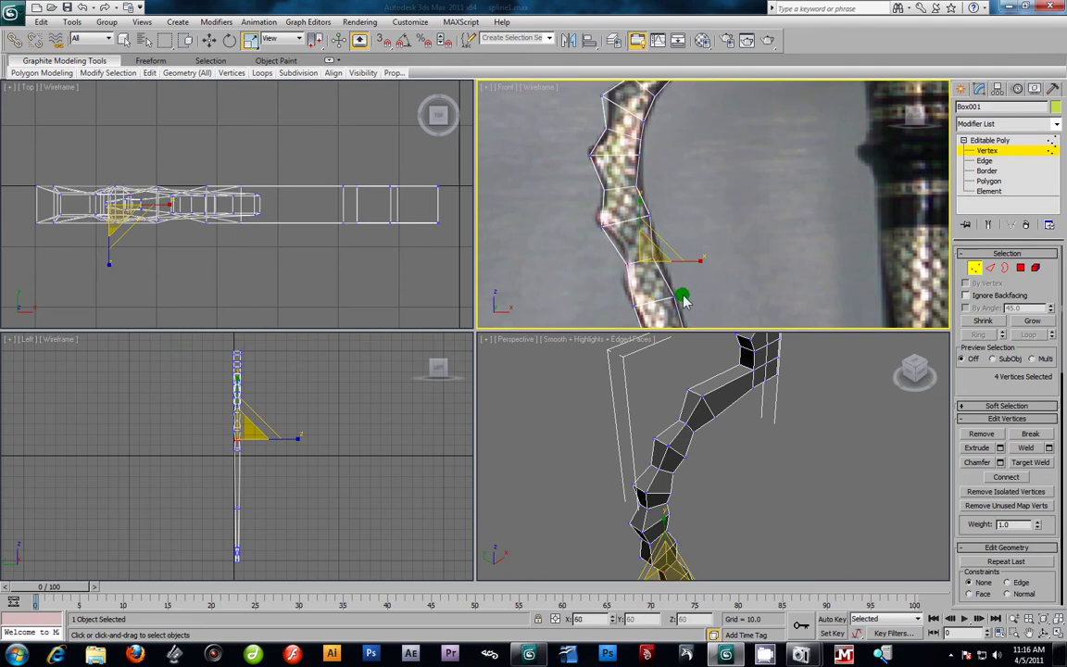
Step: Shift the 60 percent loop towards the handle's inner side and fit the outer vertex pairs of its neighbouring loops to the photo's outline
left_click(209, 39)
scroll(706, 235, "up", 2)
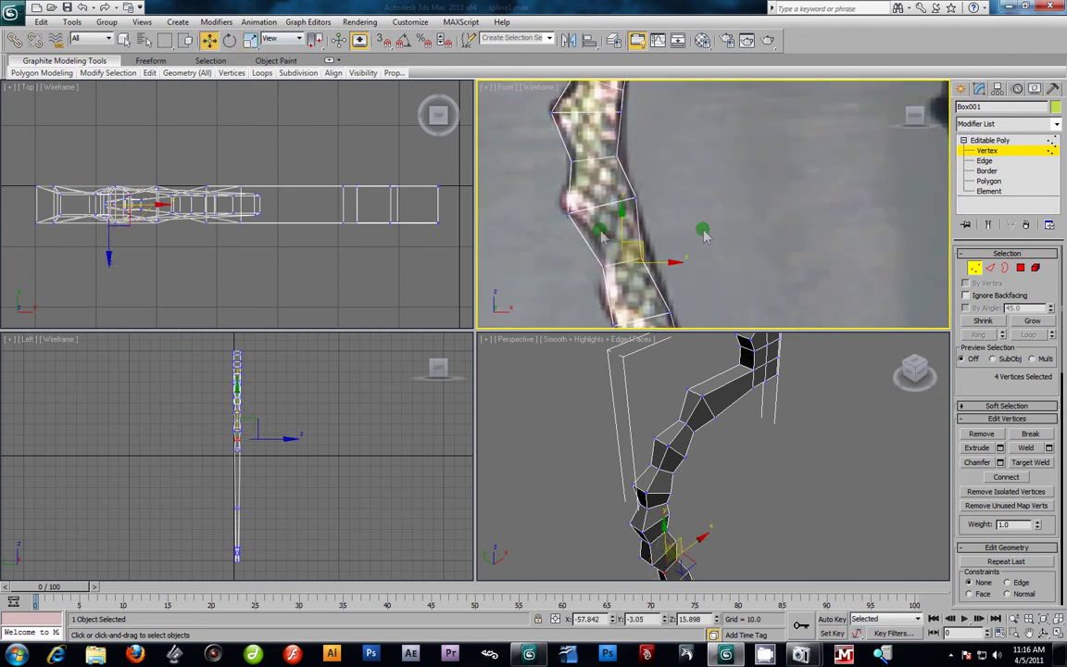
left_click_drag(645, 258, 668, 237)
left_click_drag(650, 139, 584, 193)
middle_click_drag(683, 309, 659, 220)
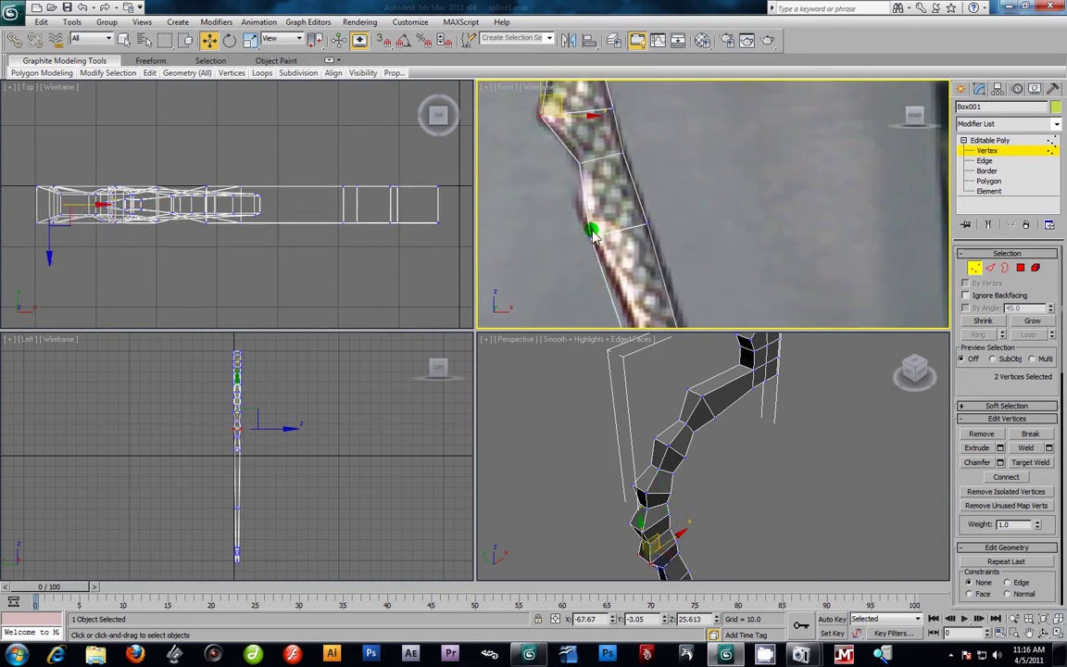
scroll(583, 226, "down", 3)
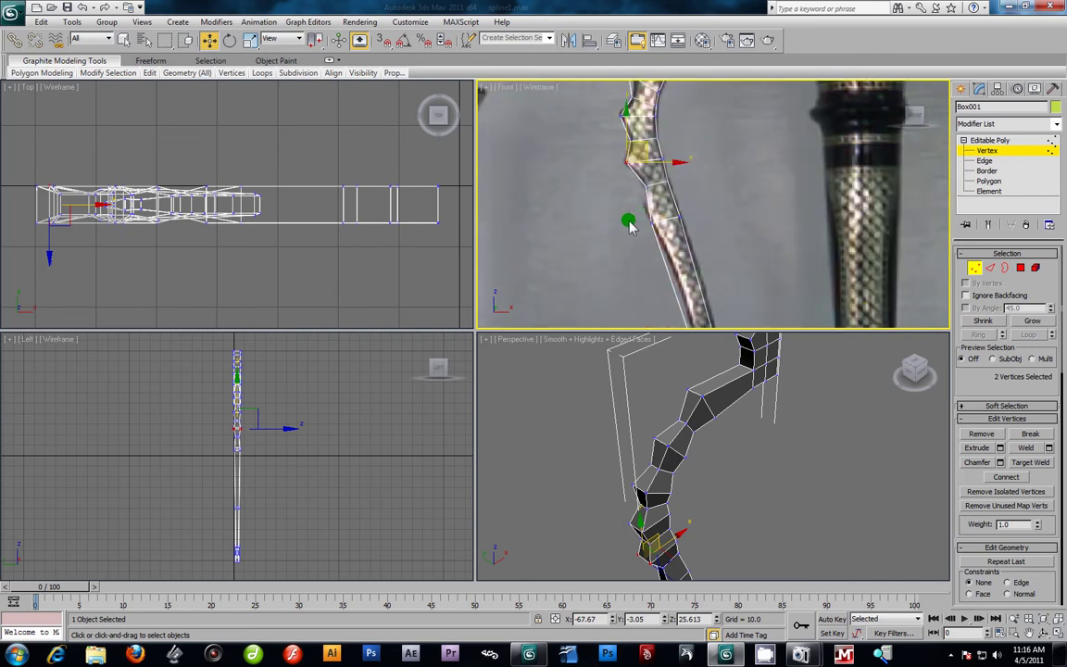
left_click_drag(666, 231, 670, 233)
scroll(682, 239, "up", 3)
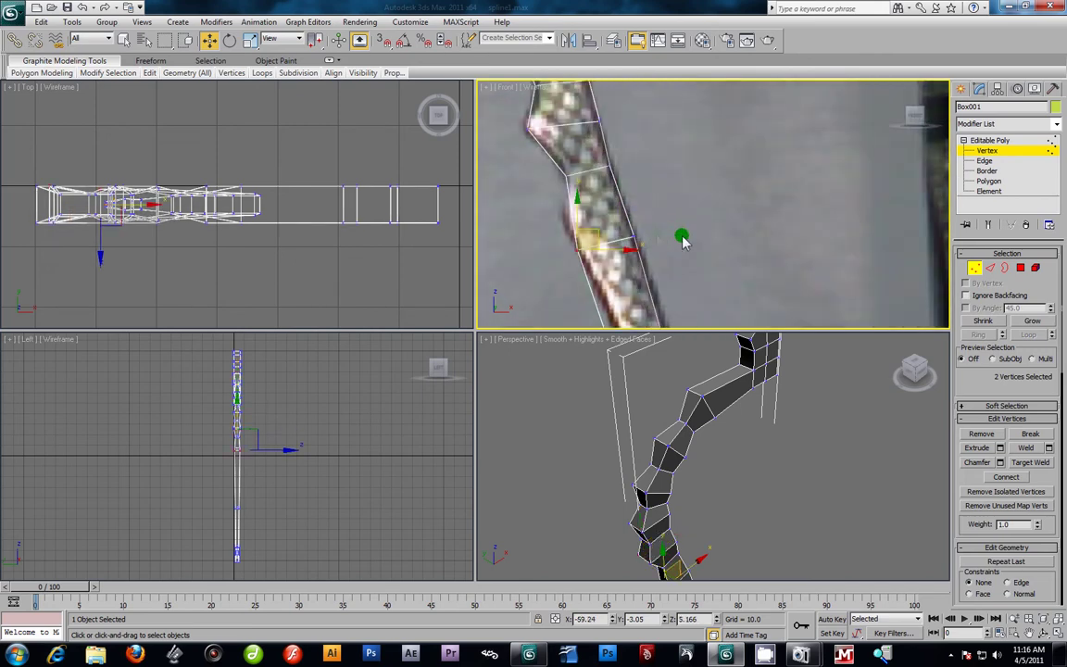
Step: Connect the lengthwise edges of the short segment below the narrowed loops with 1 segment and fit the new loop's outer vertices to the photo
left_click(984, 160)
left_click_drag(530, 210, 677, 206)
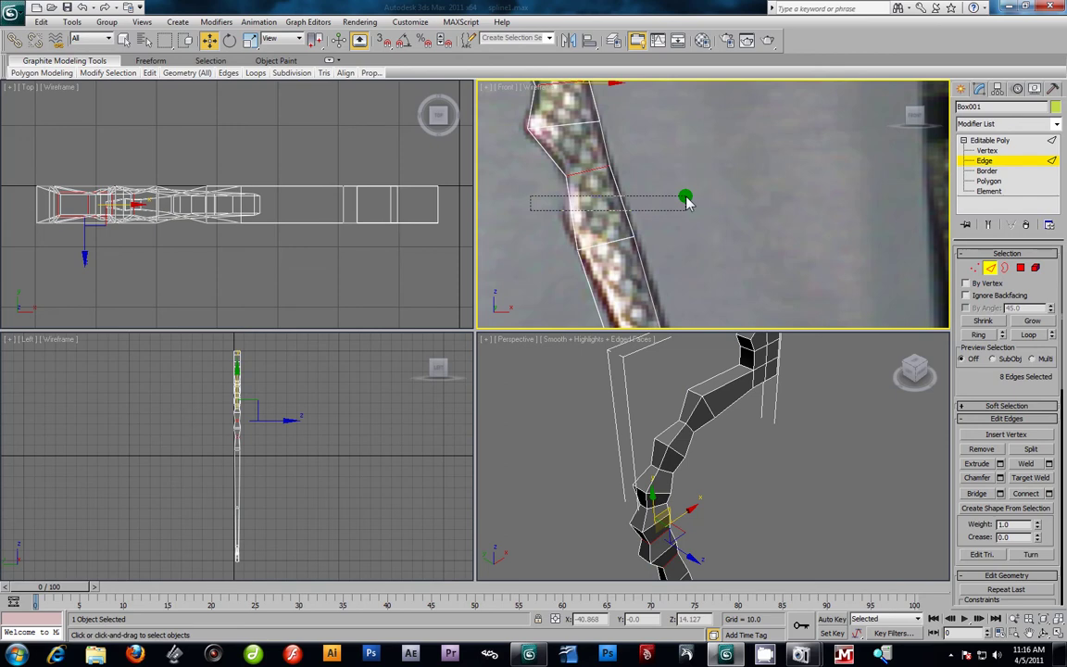
left_click(1050, 494)
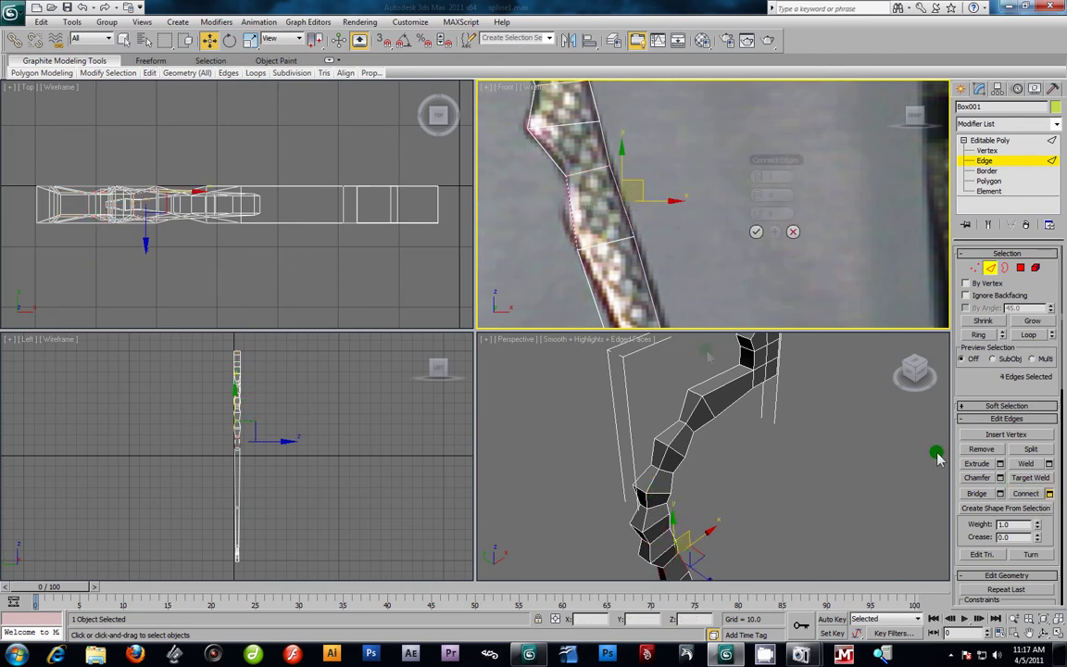
left_click(750, 231)
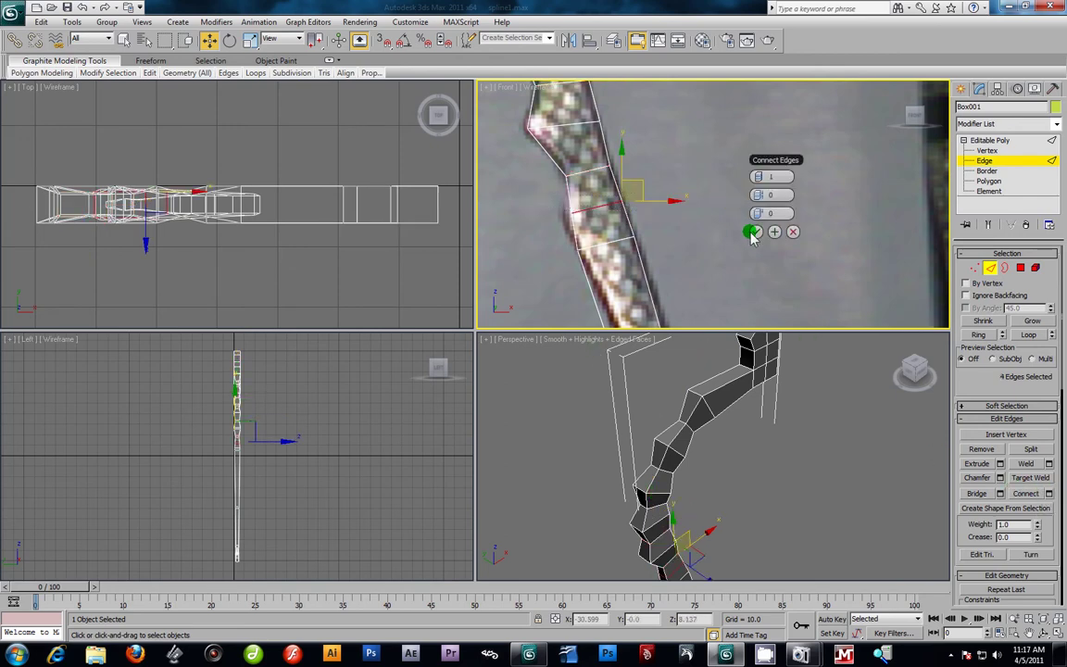
left_click(986, 150)
left_click_drag(542, 199, 581, 203)
Step: Fit the vertices at the lower bend, where the slanted arm turns vertical, to the photo's handle outline
middle_click_drag(685, 212, 669, 188)
scroll(668, 188, "down", 5)
middle_click_drag(681, 235, 672, 181)
left_click_drag(701, 276, 710, 239)
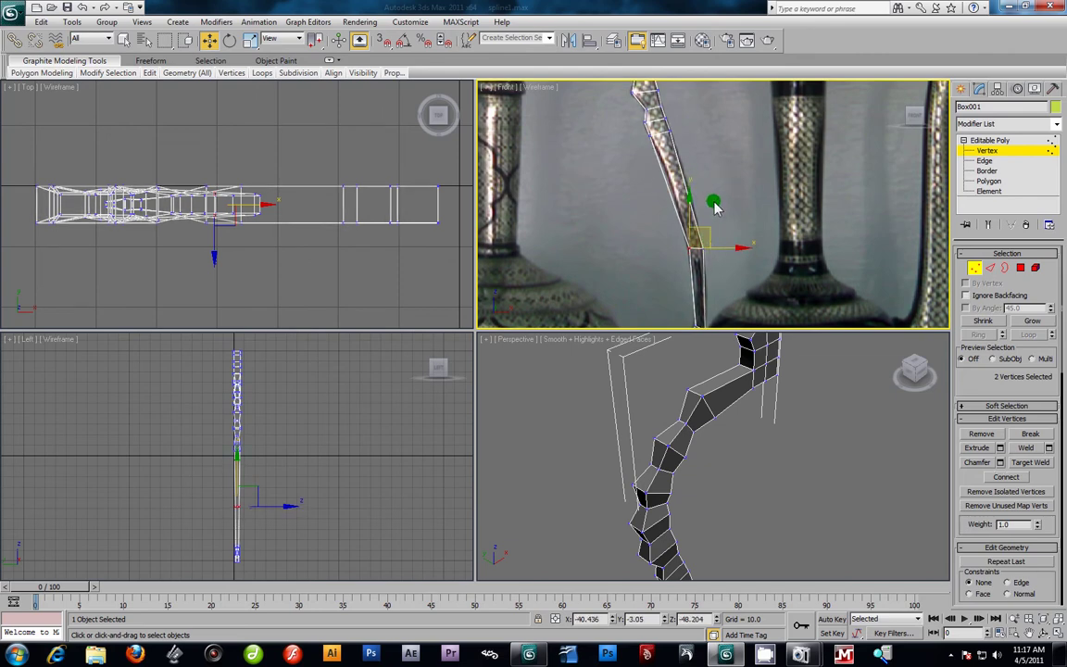
Step: Connect the lengthwise edges of the arm's long slanted segment with 1 segment and fit the new loop's vertices to the photo's outline
scroll(699, 204, "up", 3)
left_click(984, 160)
left_click_drag(541, 188, 719, 230)
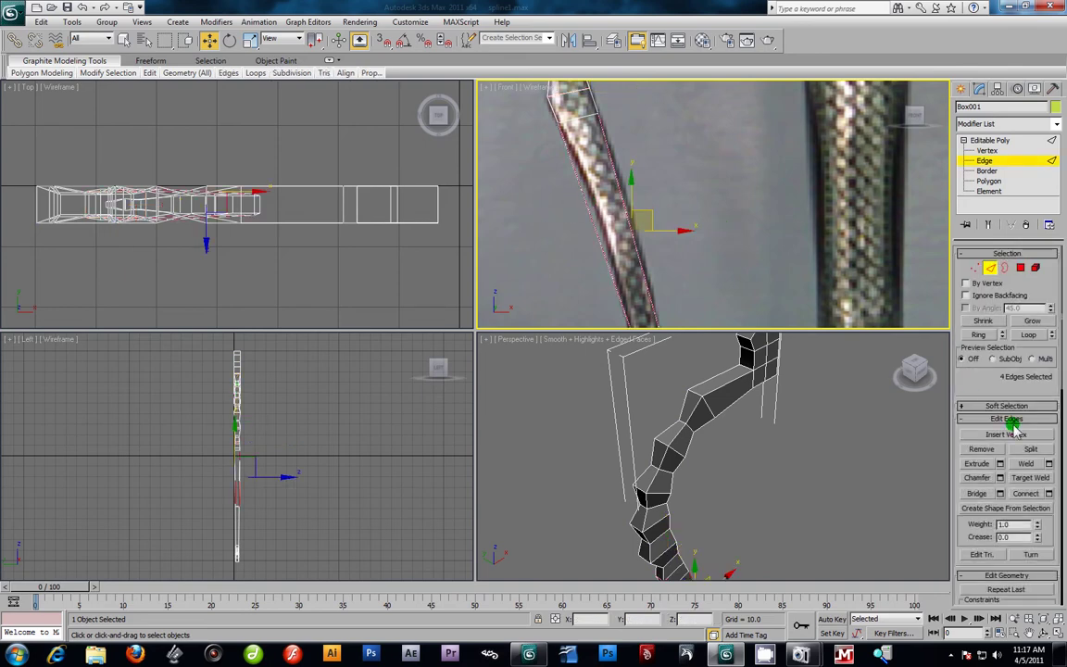
left_click(1049, 492)
left_click(767, 262)
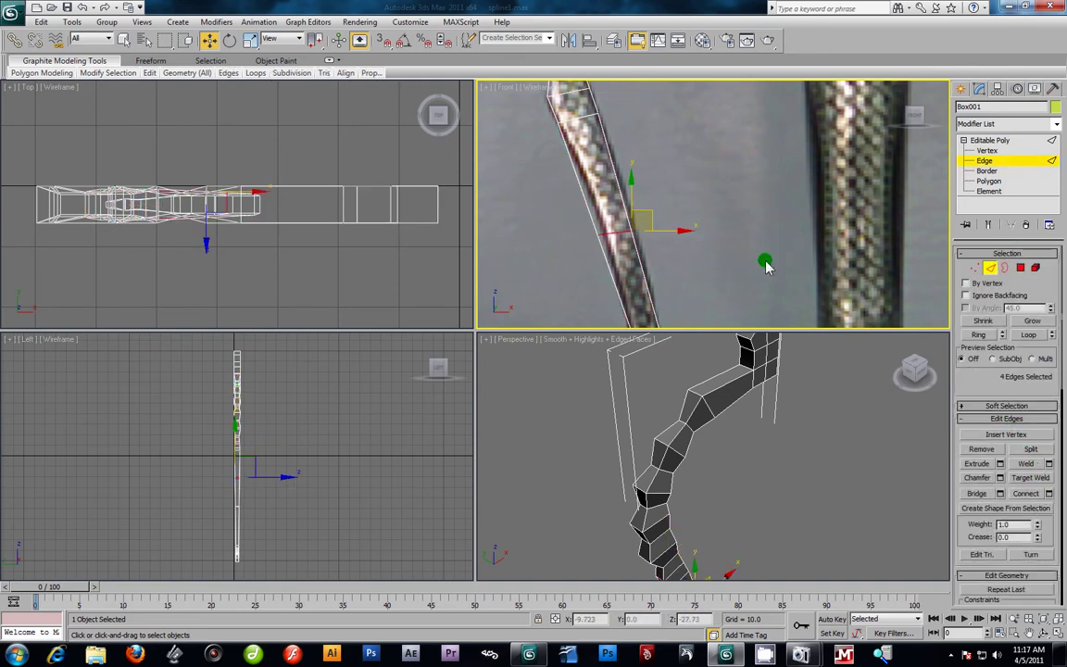
left_click(989, 149)
left_click_drag(627, 232, 710, 275)
scroll(669, 197, "down", 5)
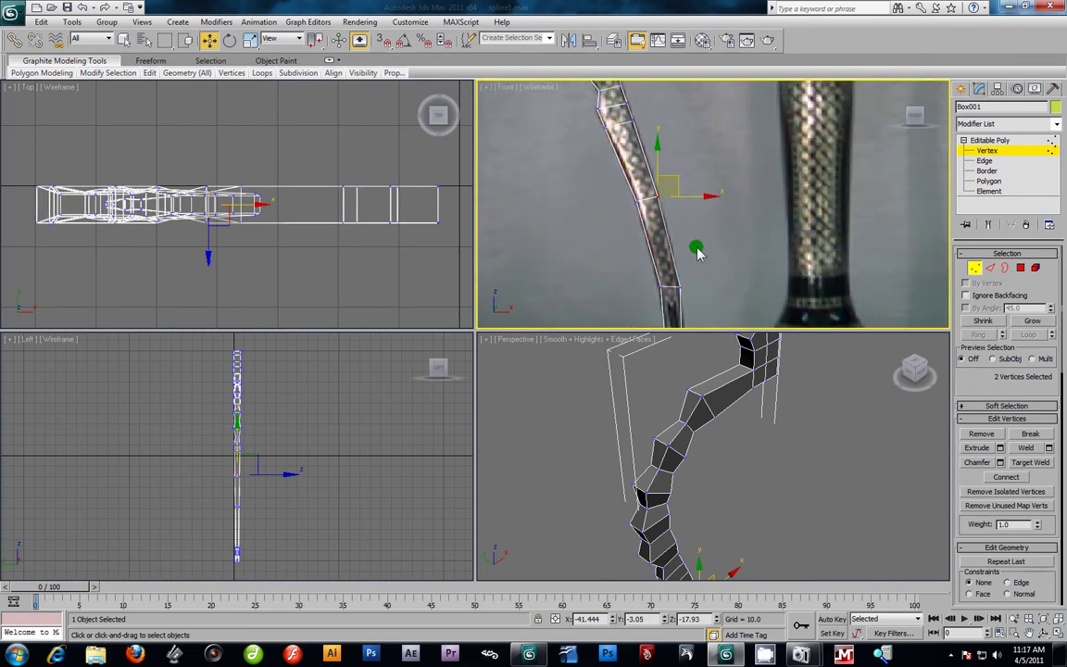
Step: Connect the lengthwise edges between the hook's lowest point and its curled tip with 1 segment, and fit the new loop's vertices to the photo
scroll(593, 286, "up", 5)
middle_click_drag(594, 286, 848, 135)
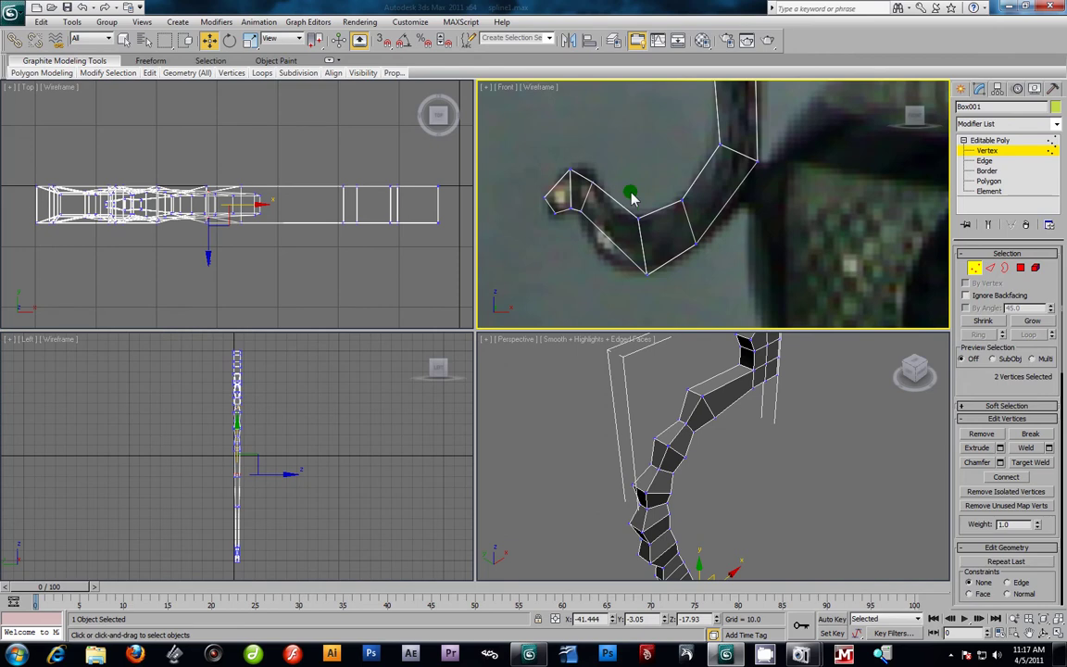
left_click(607, 278)
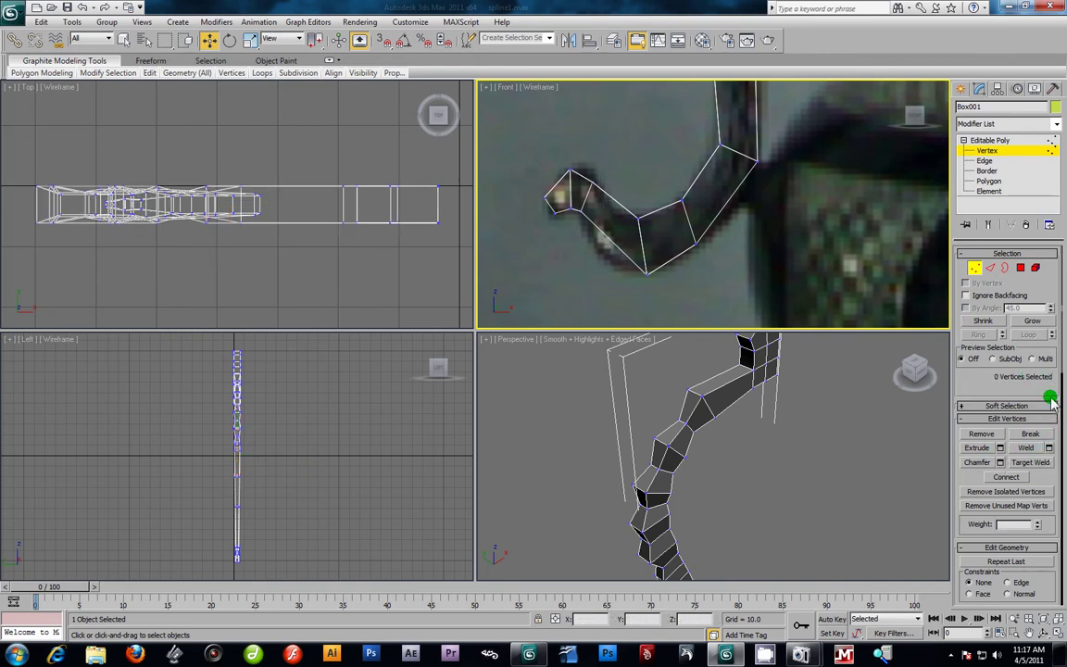
left_click(982, 160)
left_click_drag(616, 175, 601, 260)
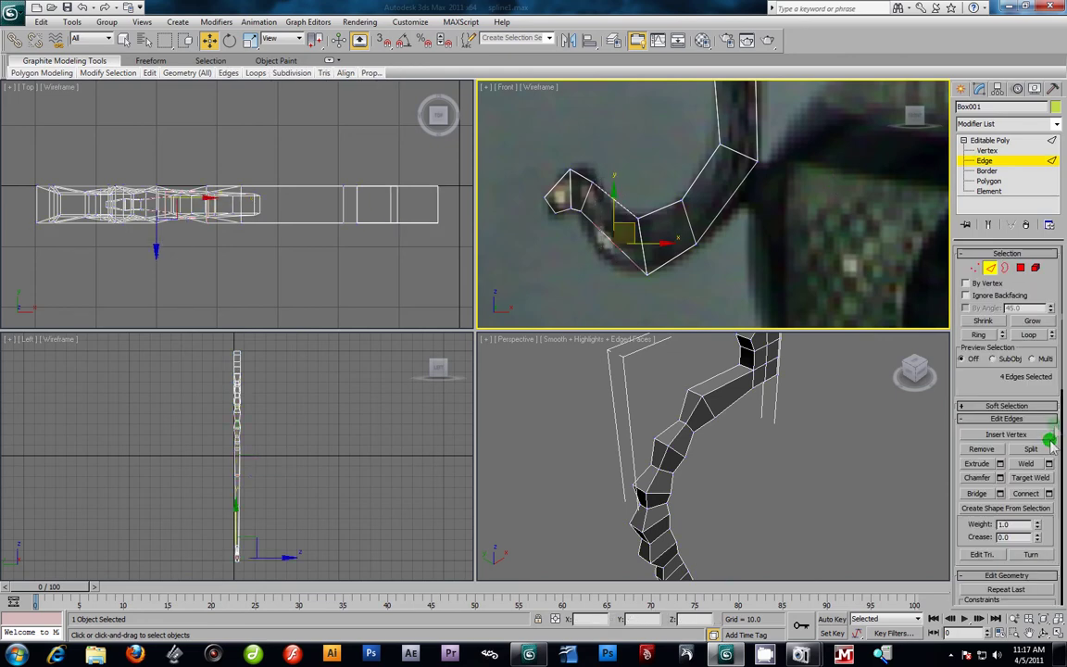
left_click(1050, 492)
left_click(745, 279)
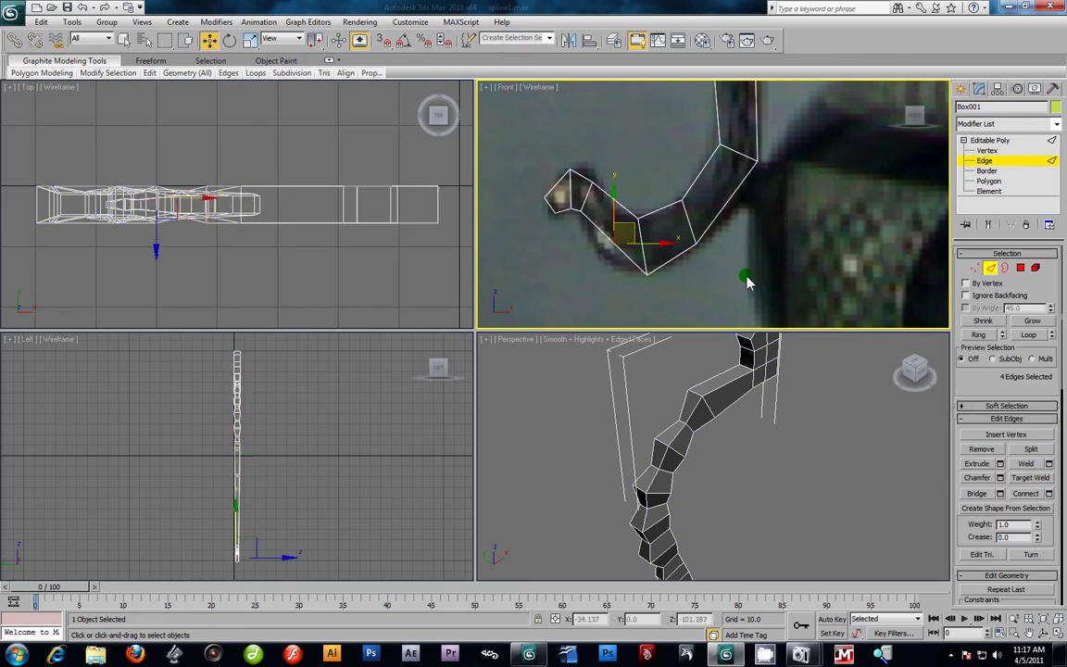
left_click(967, 164)
left_click(972, 151)
left_click_drag(585, 262, 641, 204)
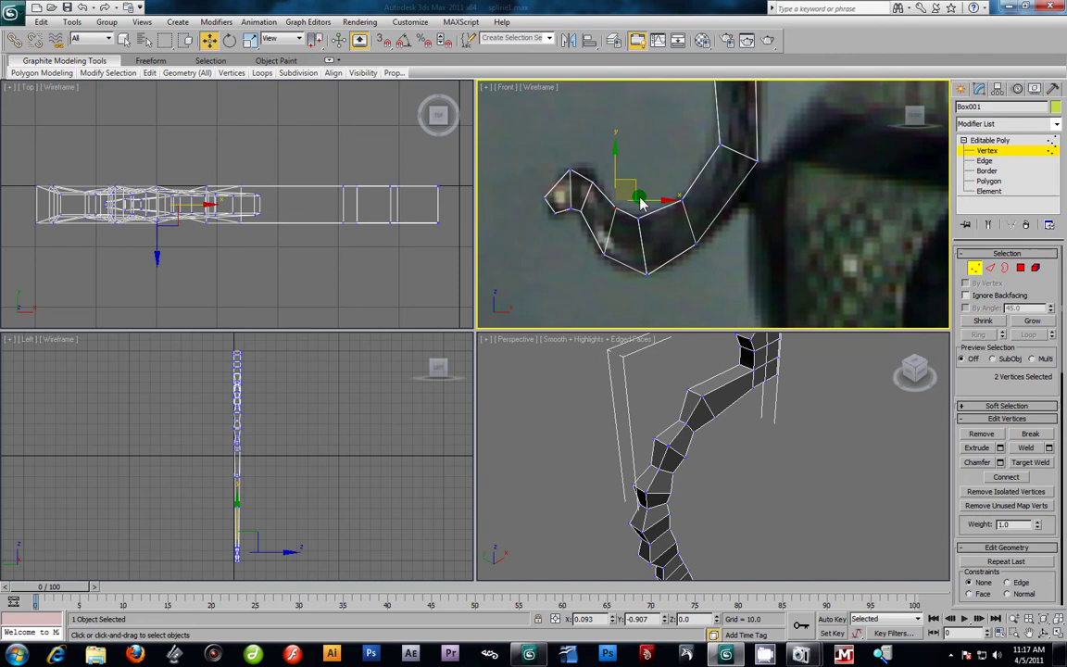
Step: Examine the whole handle and its upper attachment block in the maximized perspective view
left_click(755, 466)
key("alt+w")
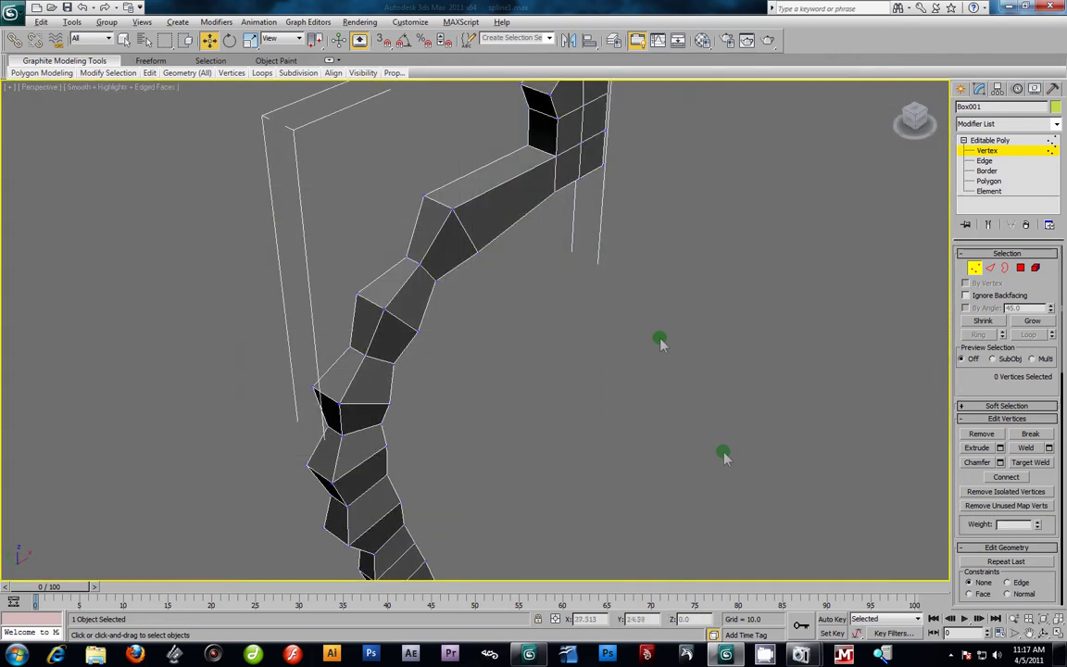
key("z")
middle_click_drag(625, 375, 579, 353, "alt")
key("alt+w")
scroll(676, 233, "down", 10)
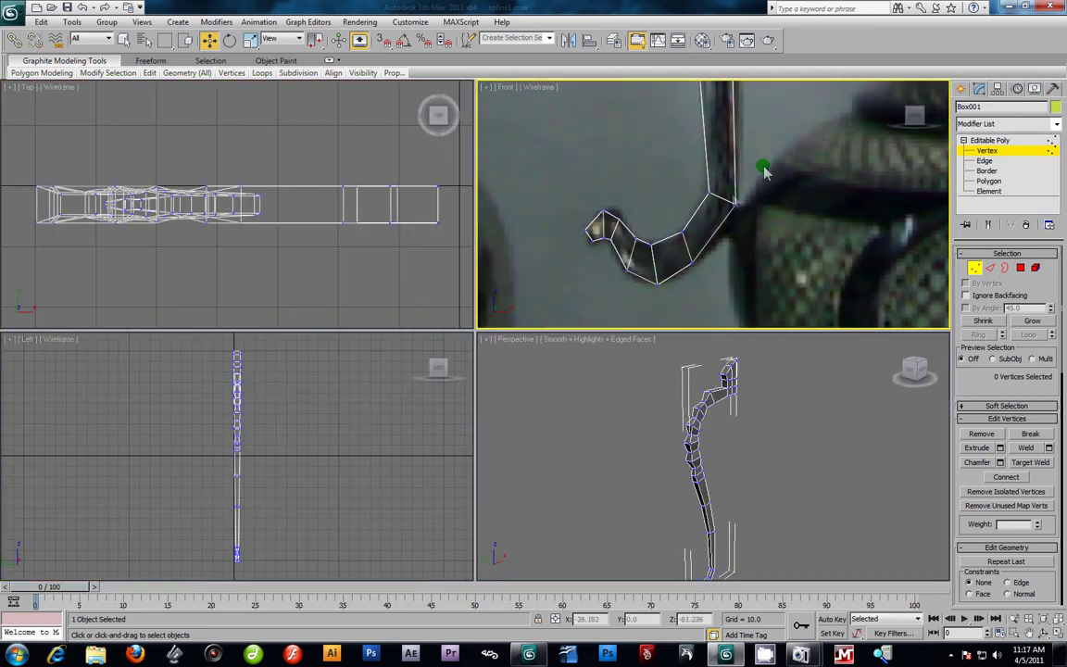
scroll(677, 273, "down", 2)
middle_click_drag(755, 462, 602, 355, "alt")
key("alt+w")
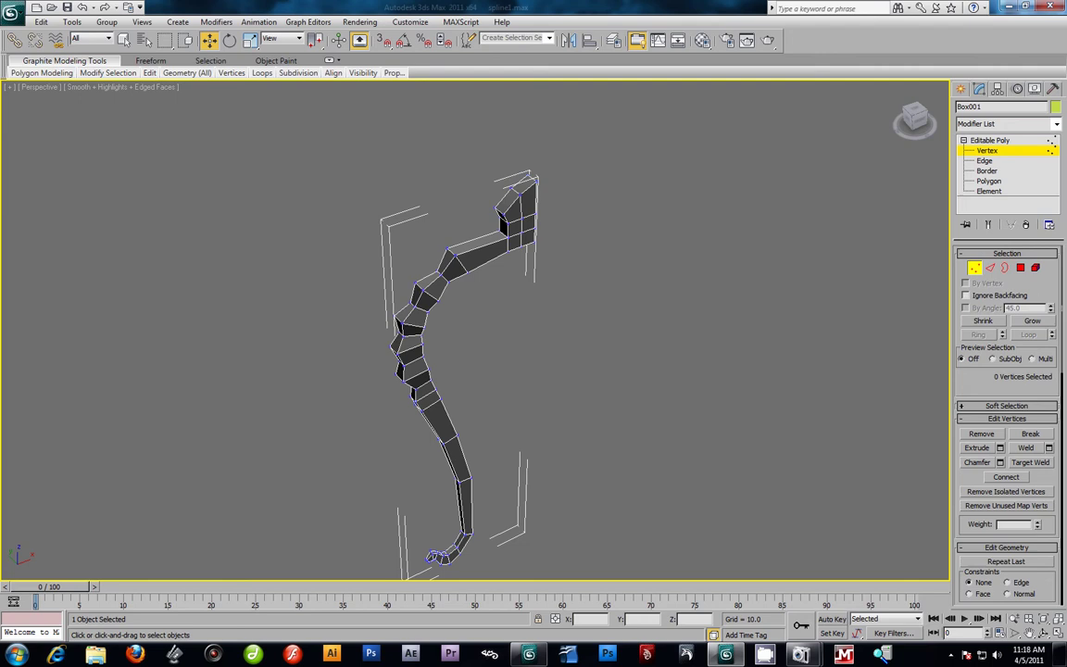
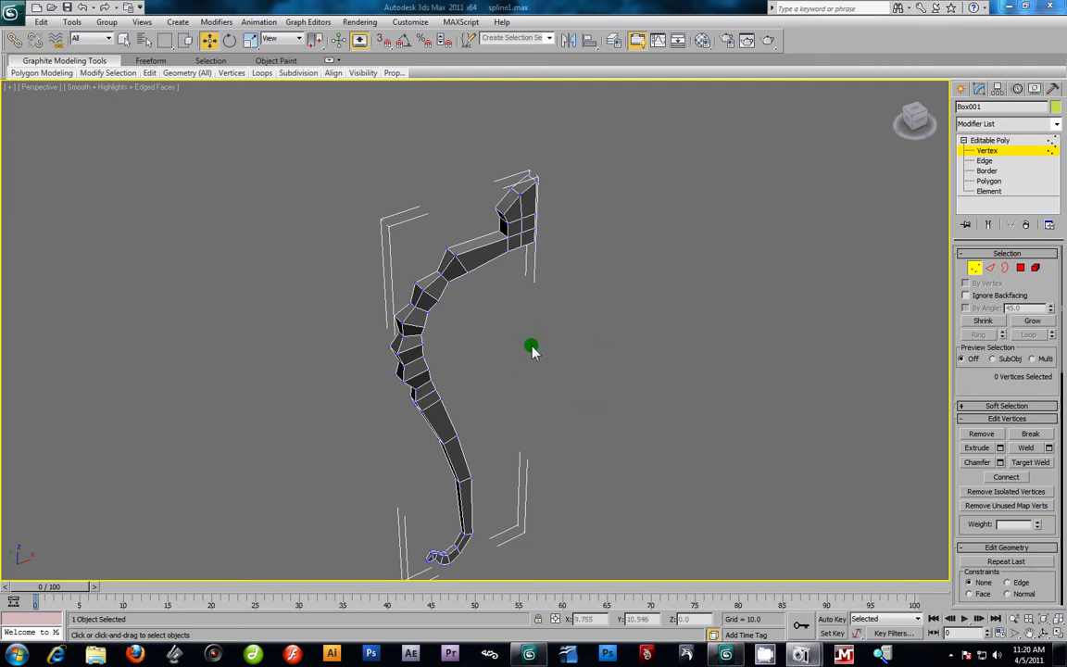
middle_click_drag(498, 369, 529, 326, "alt")
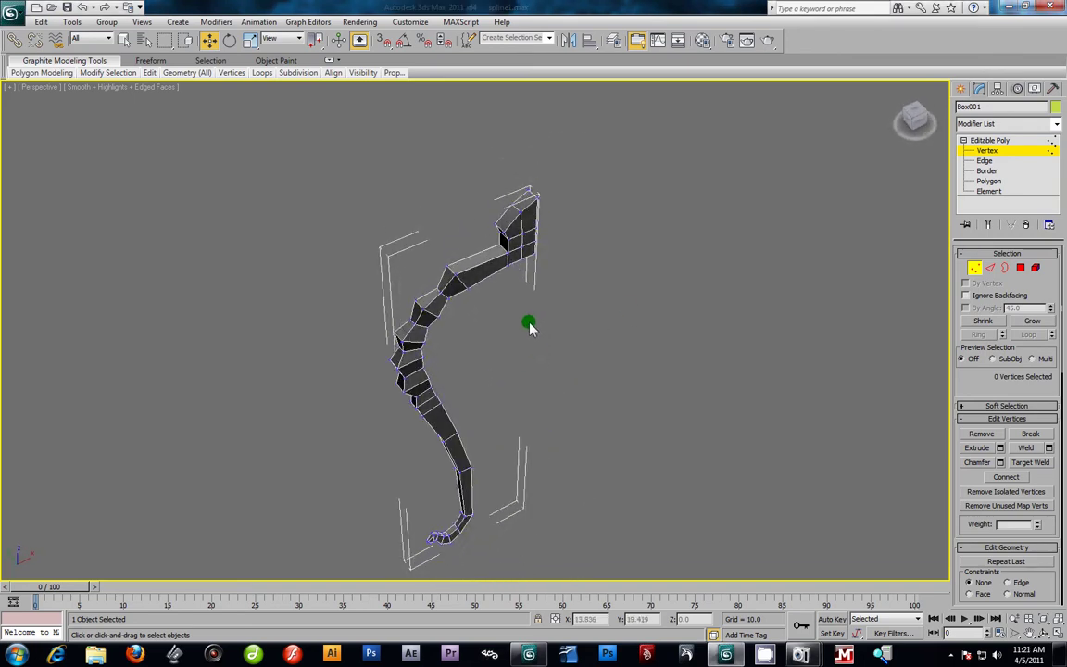
scroll(537, 347, "up", 4)
middle_click_drag(601, 344, 595, 380, "alt")
scroll(651, 378, "up", 3)
scroll(731, 314, "down", 5)
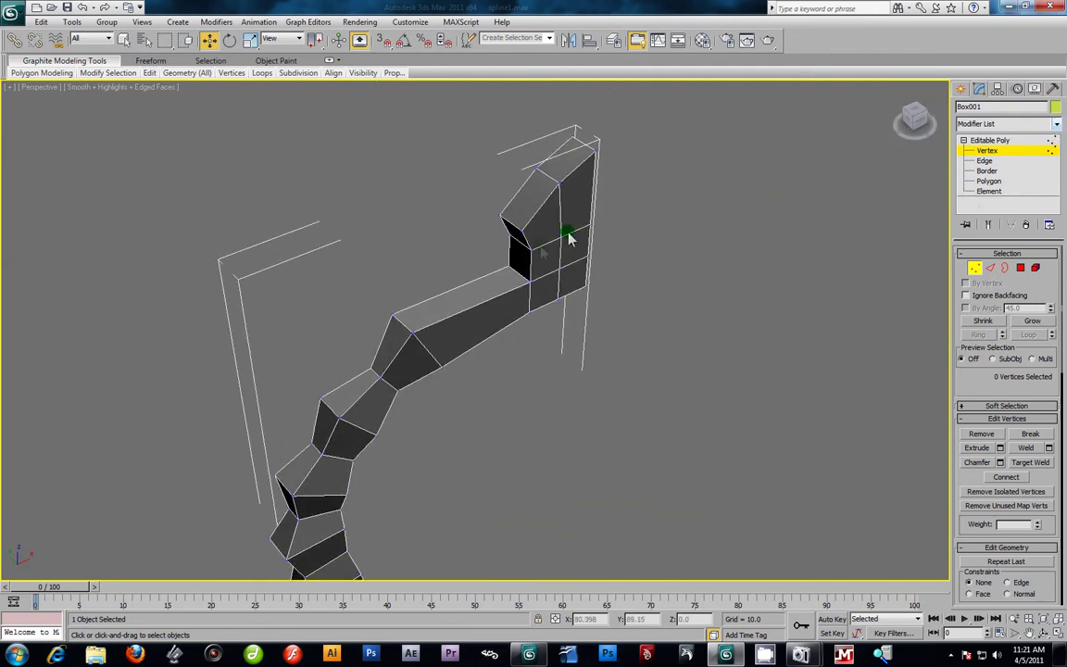
Step: Apply a TurboSmooth modifier to the whole handle with 2 iterations and Isoline Display enabled
left_click(984, 144)
left_click(874, 187)
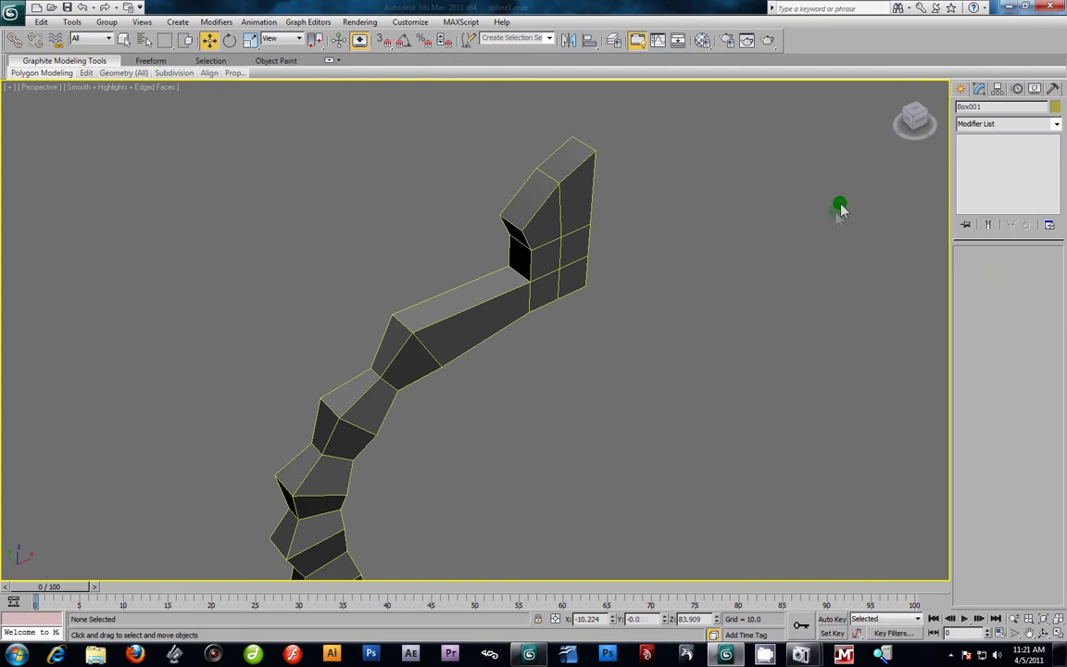
left_click(533, 274)
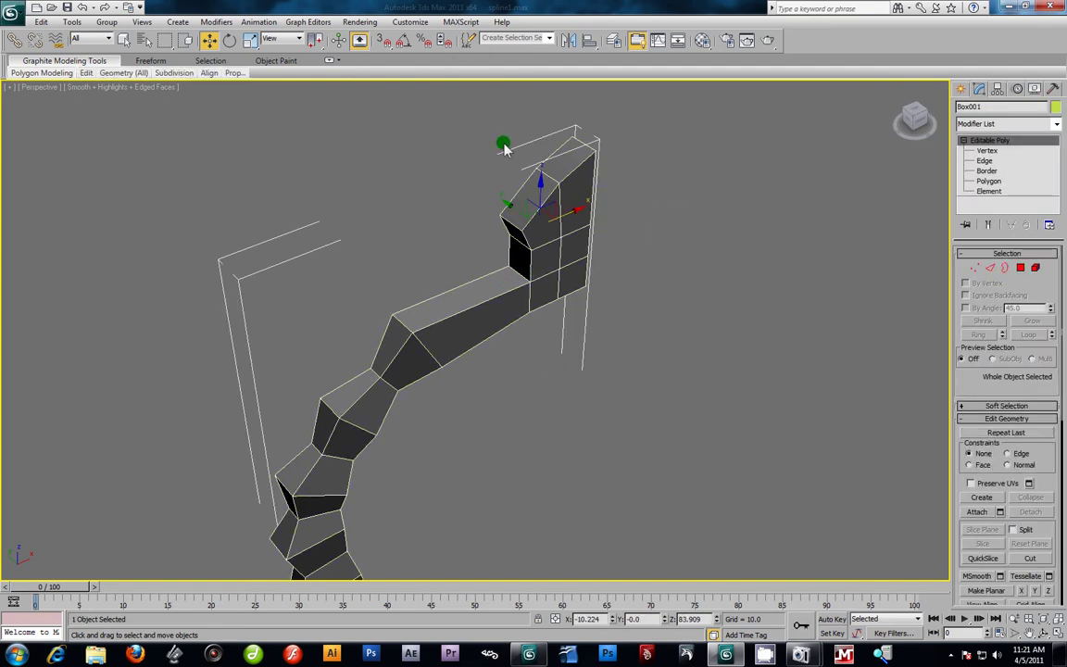
left_click(1057, 125)
scroll(1010, 389, "down", 10)
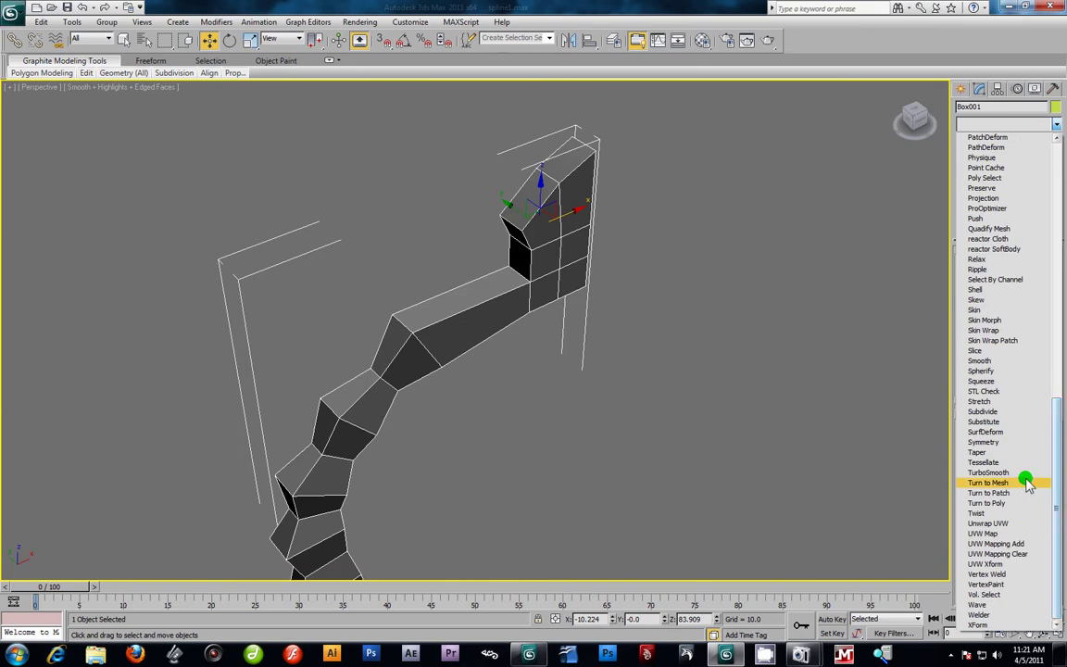
left_click(1010, 472)
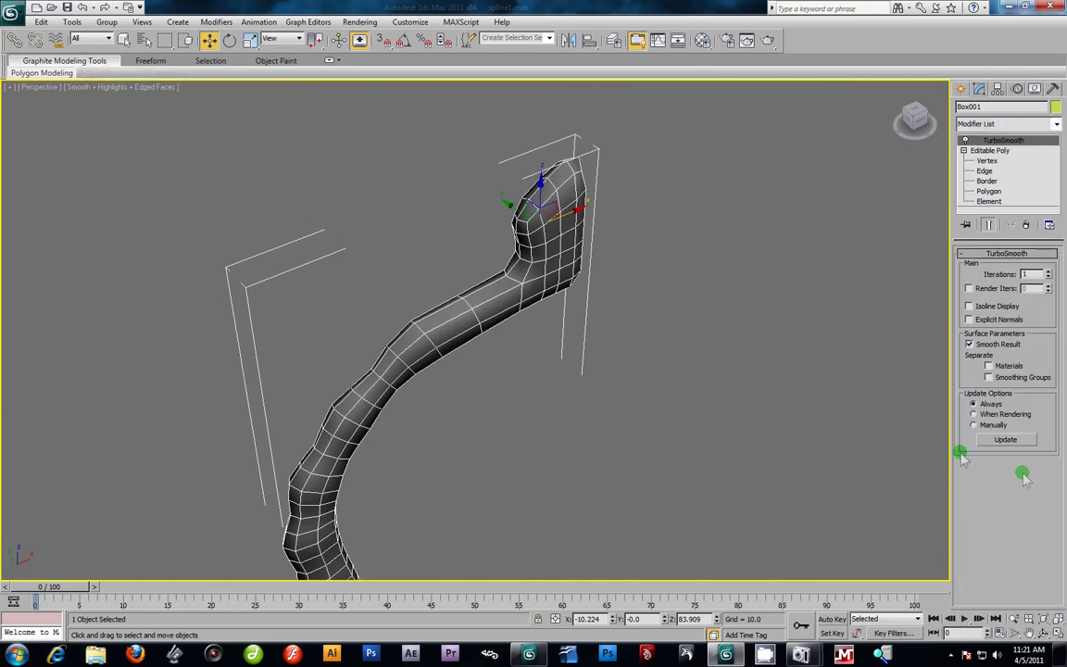
left_click(1048, 271)
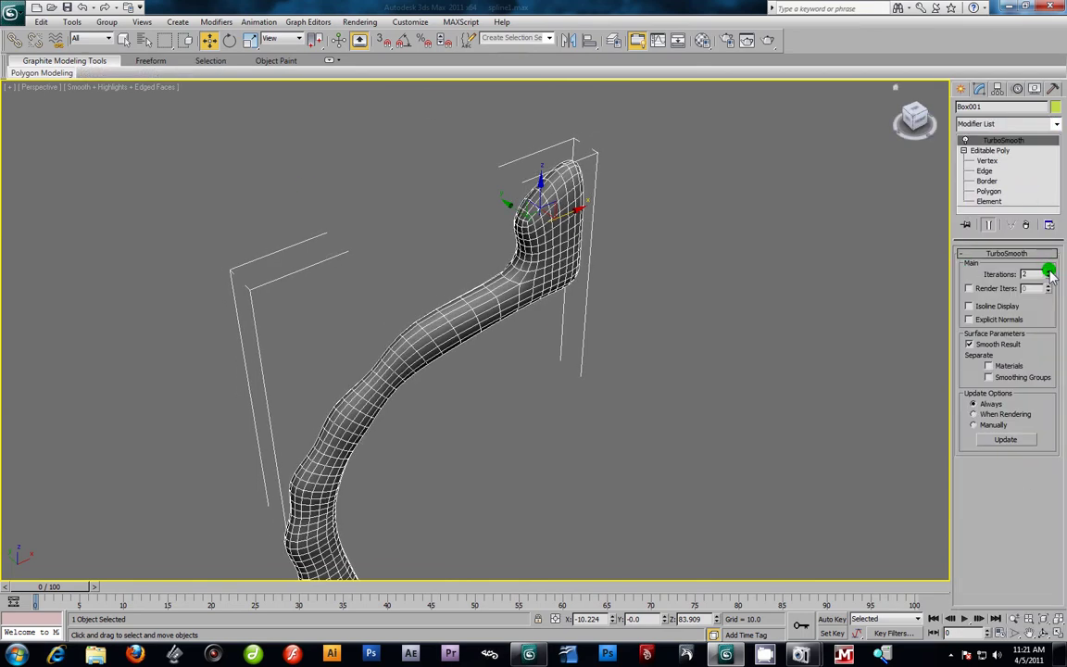
left_click(969, 306)
middle_click_drag(614, 230, 419, 250, "alt")
scroll(483, 248, "up", 5)
scroll(472, 237, "down", 3)
middle_click_drag(388, 312, 915, 258, "alt")
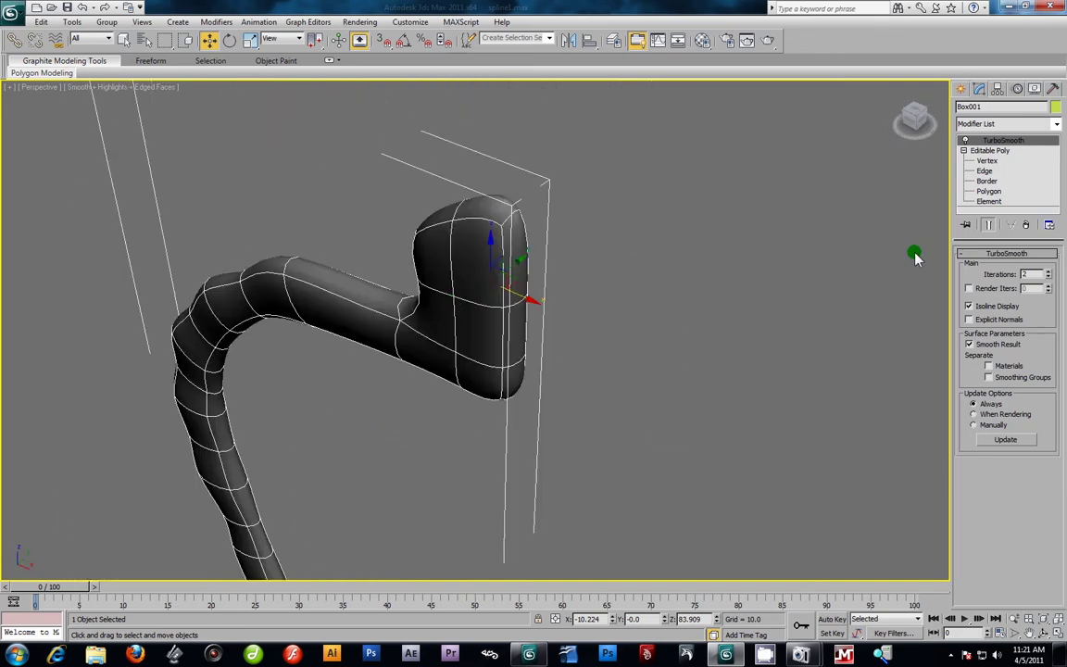
Step: Turn off the TurboSmooth result and delete the three polygons on the end face of the handle's upper attachment block
left_click(965, 144)
left_click(966, 144)
left_click(965, 145)
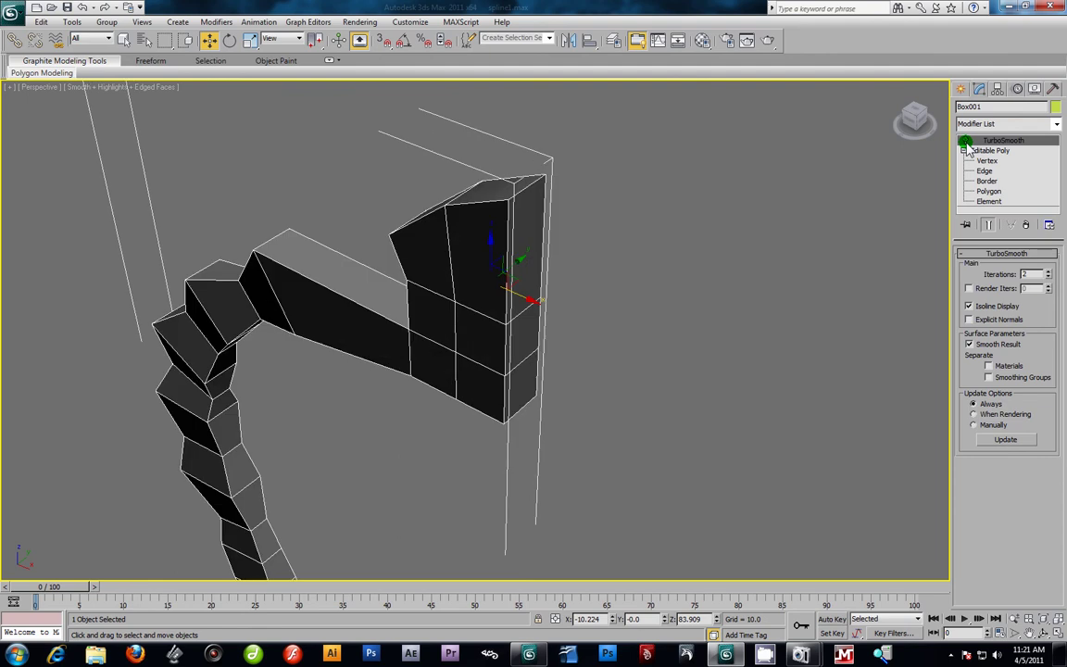
left_click(987, 191)
left_click(530, 269)
left_click(524, 390, "ctrl")
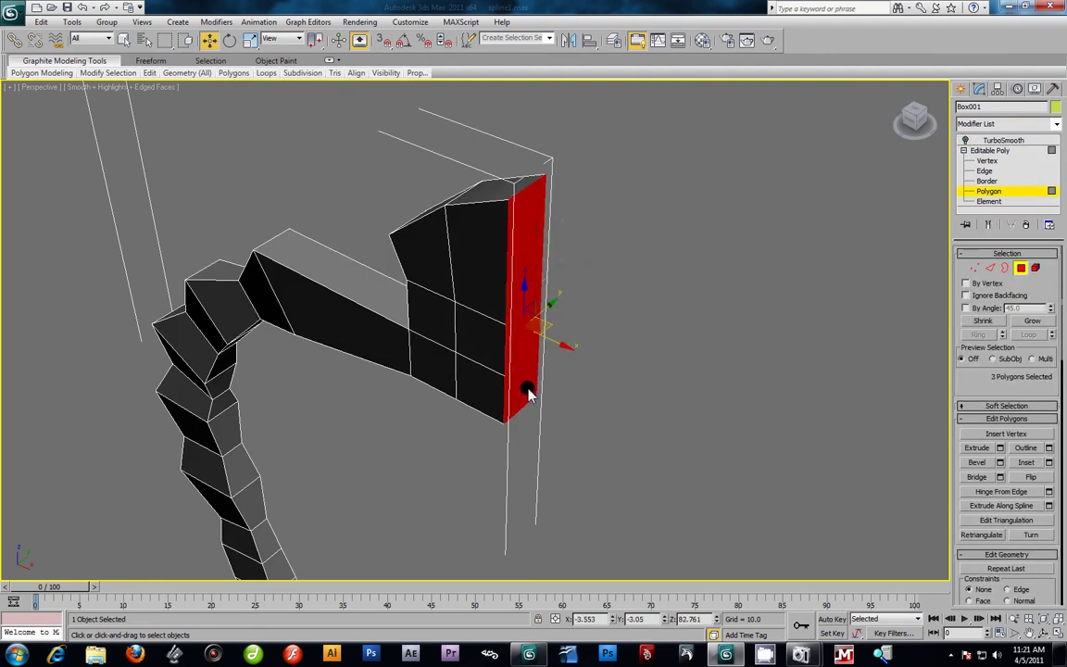
key("Delete")
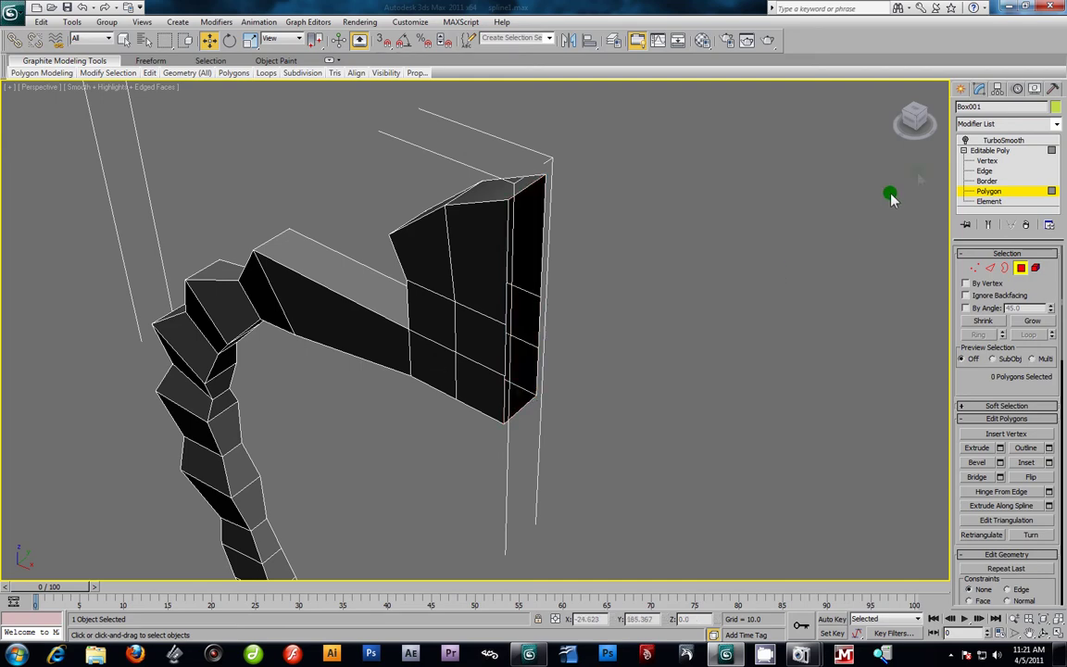
Step: Preview the open upper end with TurboSmooth on, and switch the smoothing off again
left_click(982, 140)
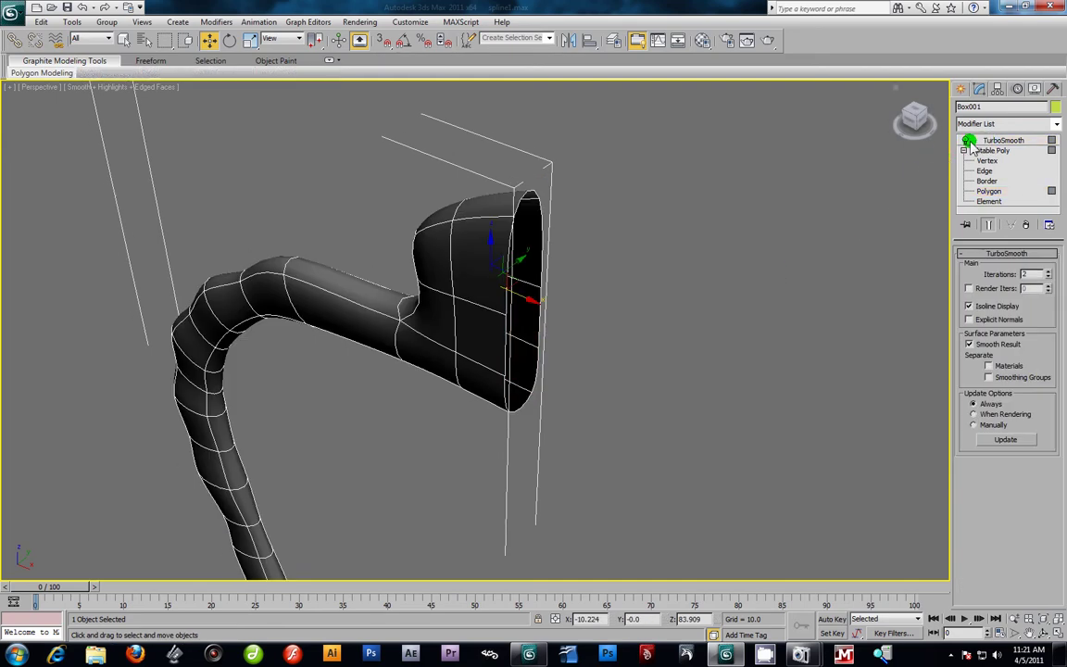
scroll(472, 250, "up", 3)
middle_click_drag(497, 246, 886, 179, "alt")
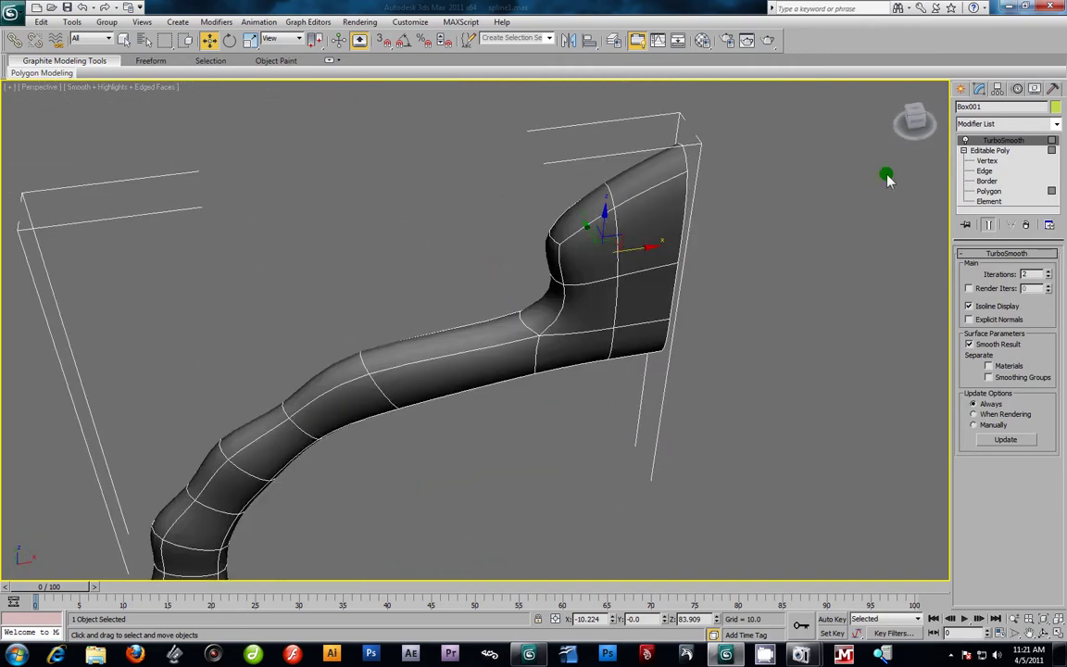
left_click(966, 140)
Step: Select the eleven cross edges along the handle's scalloped section and expand them into full edge loops around it
middle_click_drag(635, 354, 505, 304, "alt")
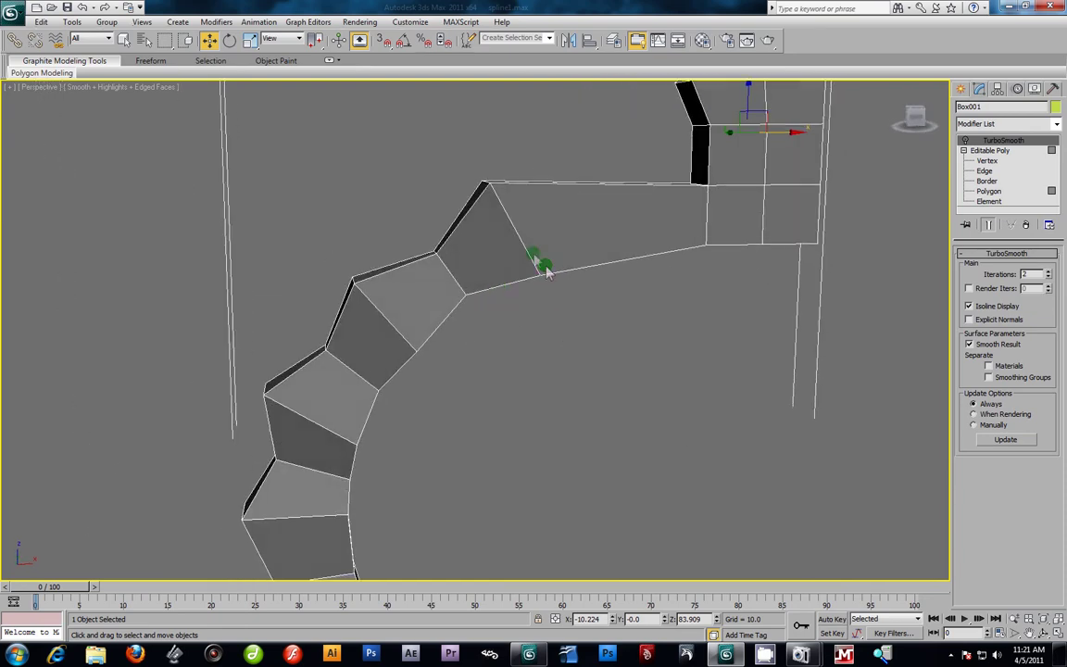
left_click(984, 171)
left_click(507, 230)
left_click(456, 281, "ctrl")
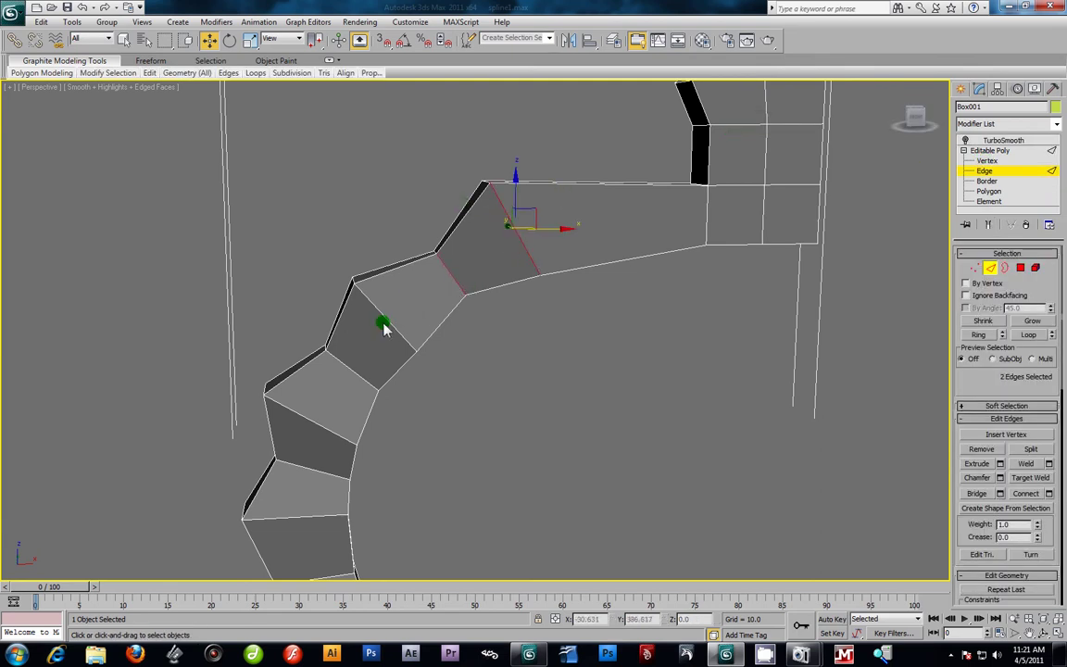
left_click(384, 320, "ctrl")
middle_click_drag(352, 380, 350, 310, "alt")
left_click(331, 317, "ctrl")
left_click(315, 368, "ctrl")
middle_click_drag(315, 368, 393, 295, "alt")
left_click(375, 276, "ctrl")
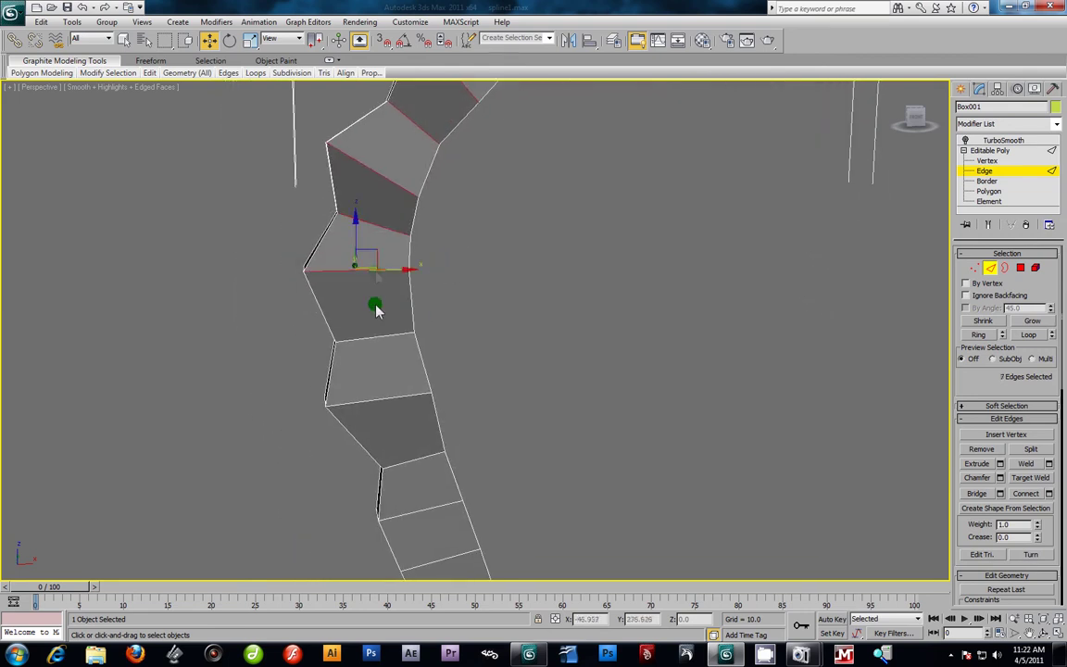
left_click(385, 400, "ctrl")
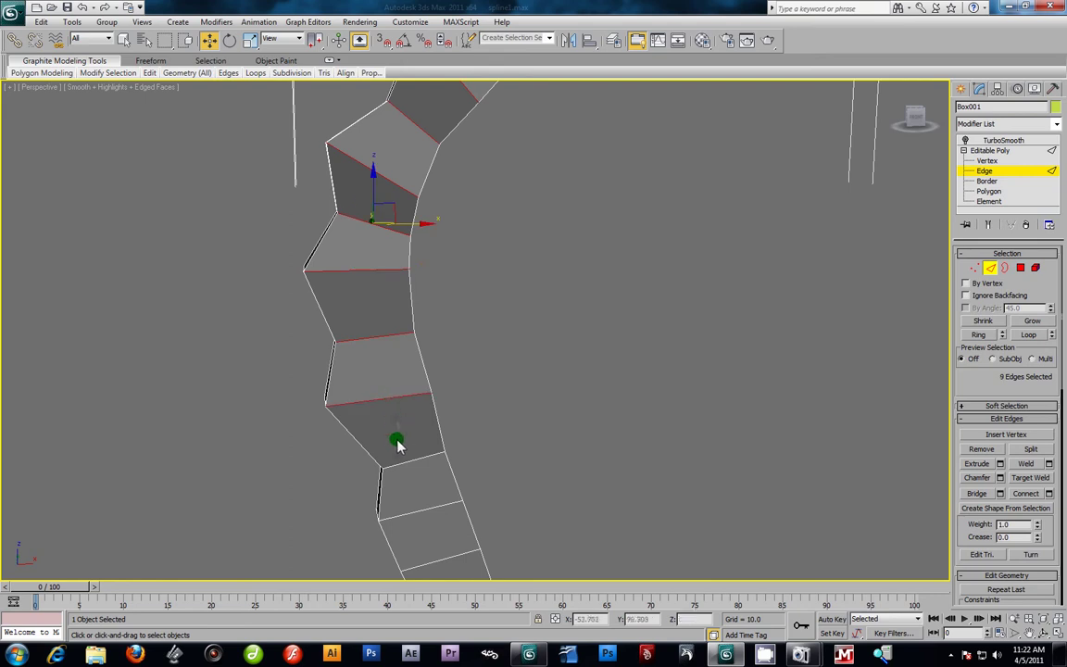
left_click(404, 466, "ctrl")
middle_click_drag(403, 466, 419, 268, "alt")
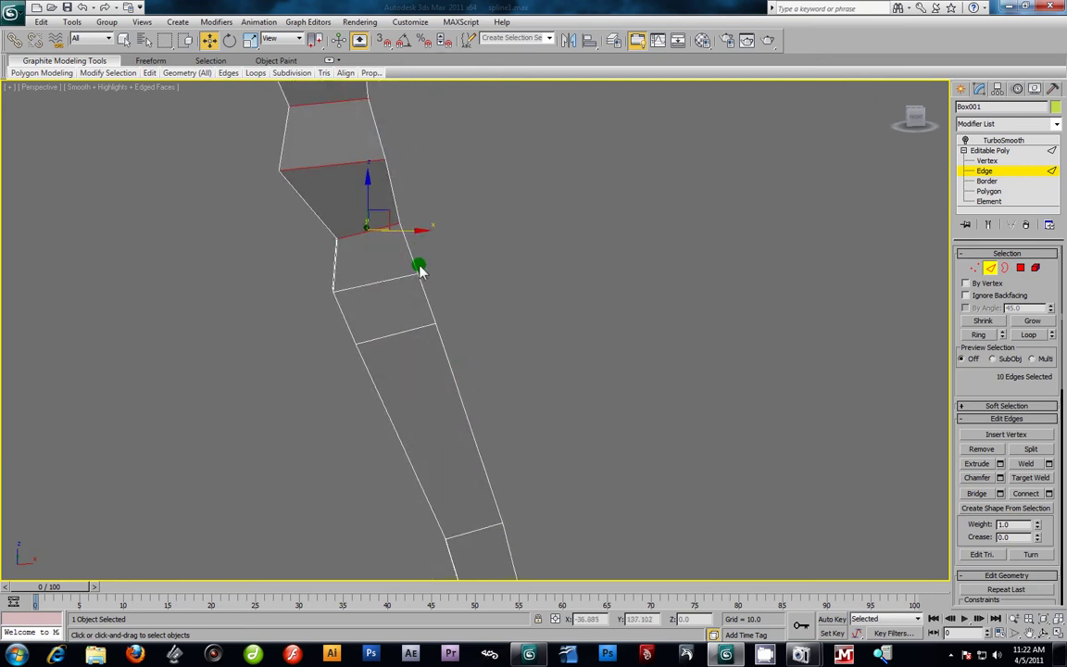
left_click(396, 286, "ctrl")
scroll(591, 374, "down", 5)
middle_click_drag(584, 396, 540, 414, "alt")
middle_click_drag(653, 304, 750, 333, "alt")
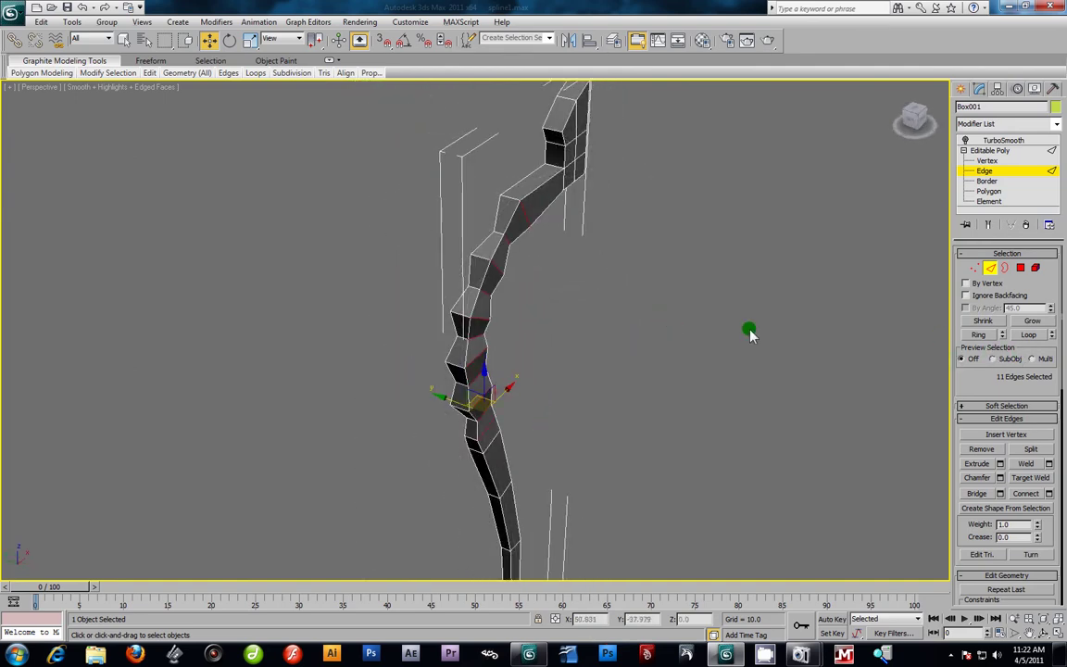
left_click(1032, 338)
middle_click_drag(722, 317, 597, 331, "alt")
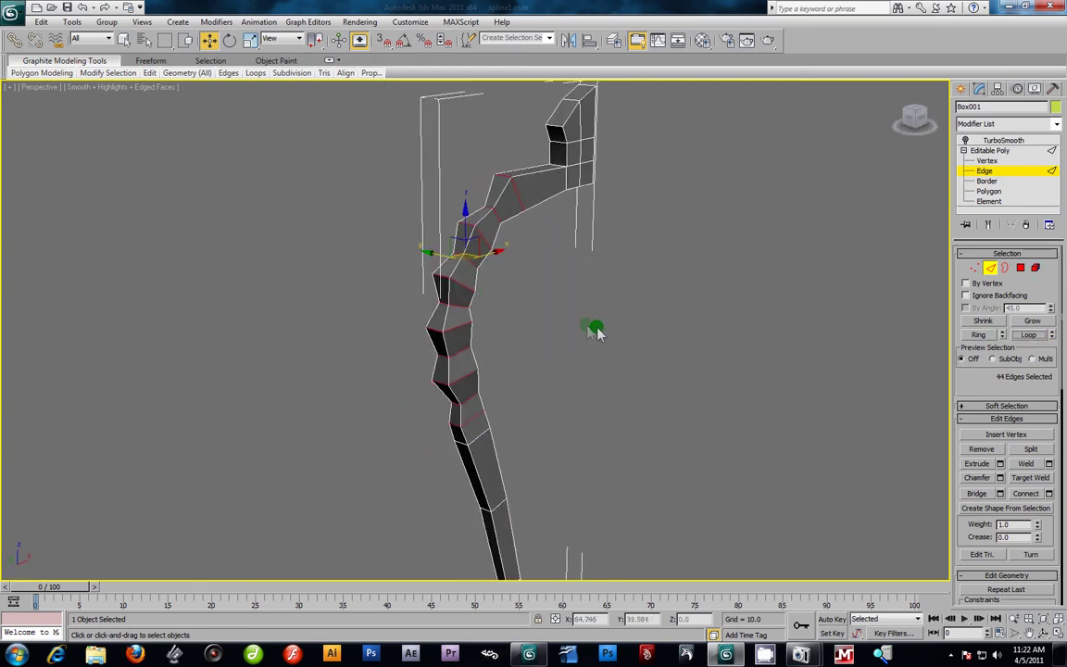
Step: Chamfer the selected scallop edge loops by 0.112 with 1 segment
scroll(469, 326, "up", 7)
middle_click_drag(441, 270, 552, 491)
left_click(1000, 477)
left_click_drag(845, 108, 840, 108)
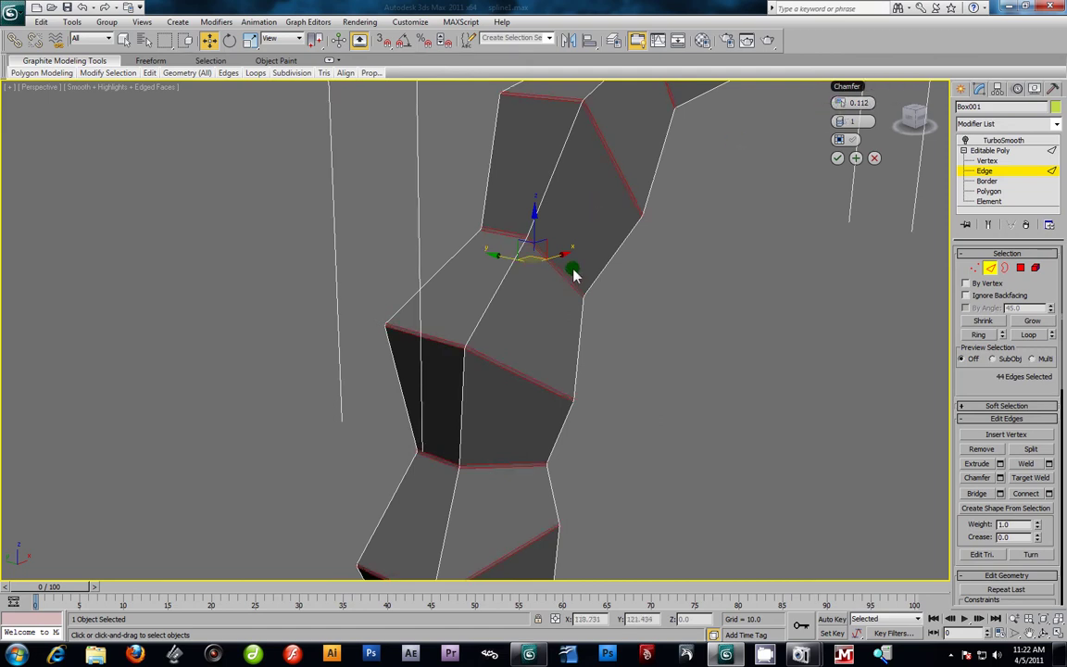
left_click(838, 160)
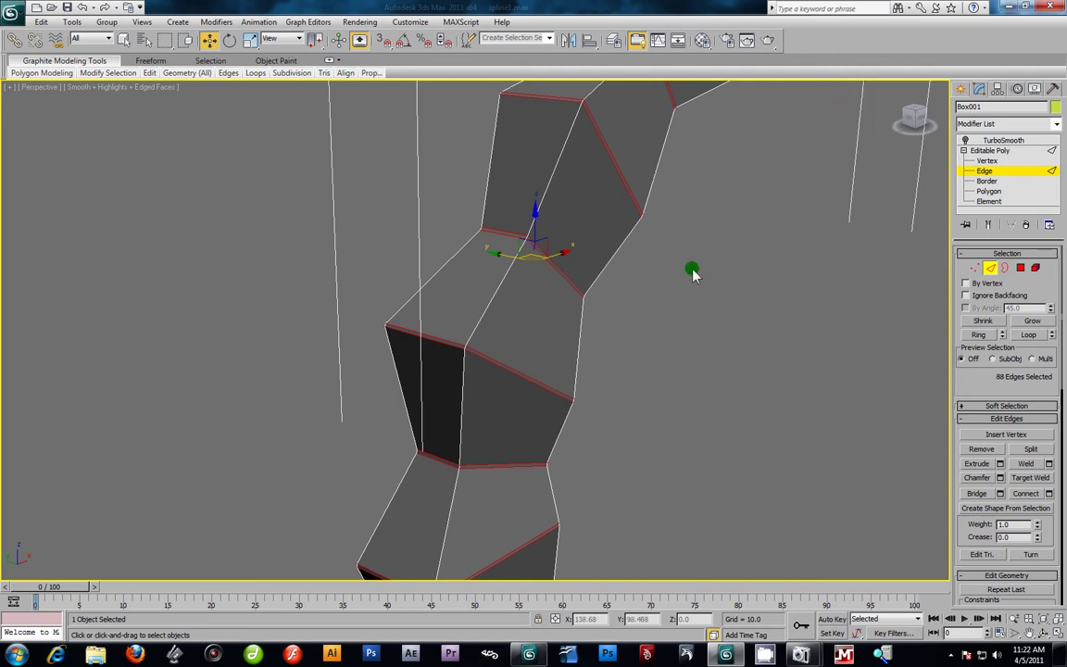
Step: Turn the TurboSmooth result on and check the smoothed scallops from the side
scroll(676, 292, "down", 5)
left_click(995, 140)
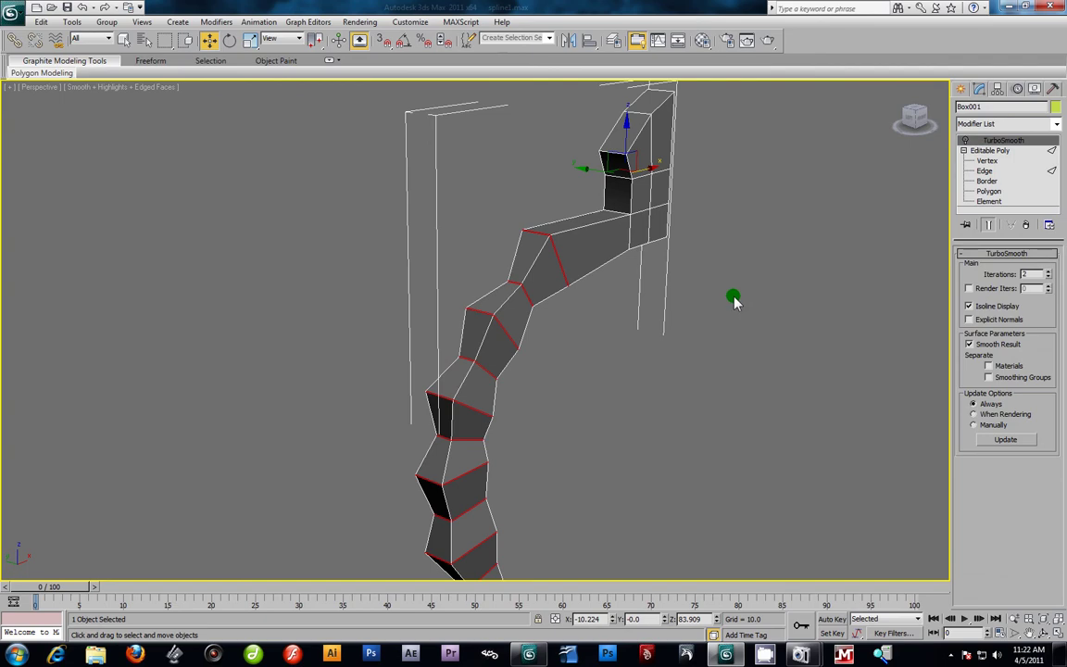
left_click(965, 140)
middle_click_drag(551, 357, 417, 195, "alt")
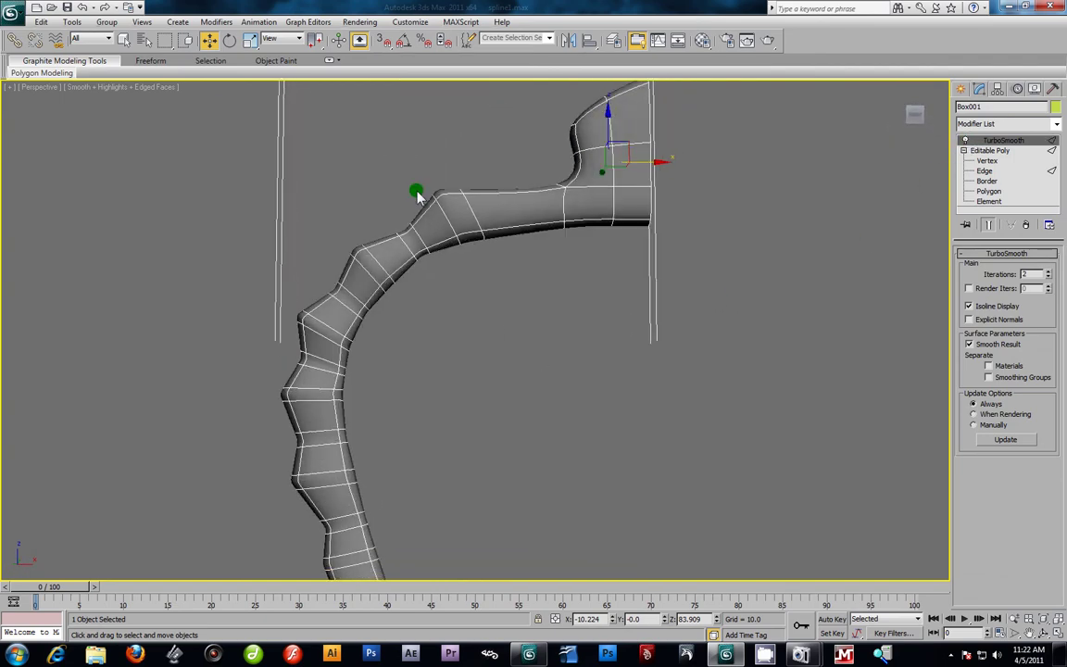
Step: Compare the smoothed handle's scalloped outline with the reference photo in the maximized front view
key("alt+w")
middle_click_drag(677, 221, 678, 256)
key("alt+w")
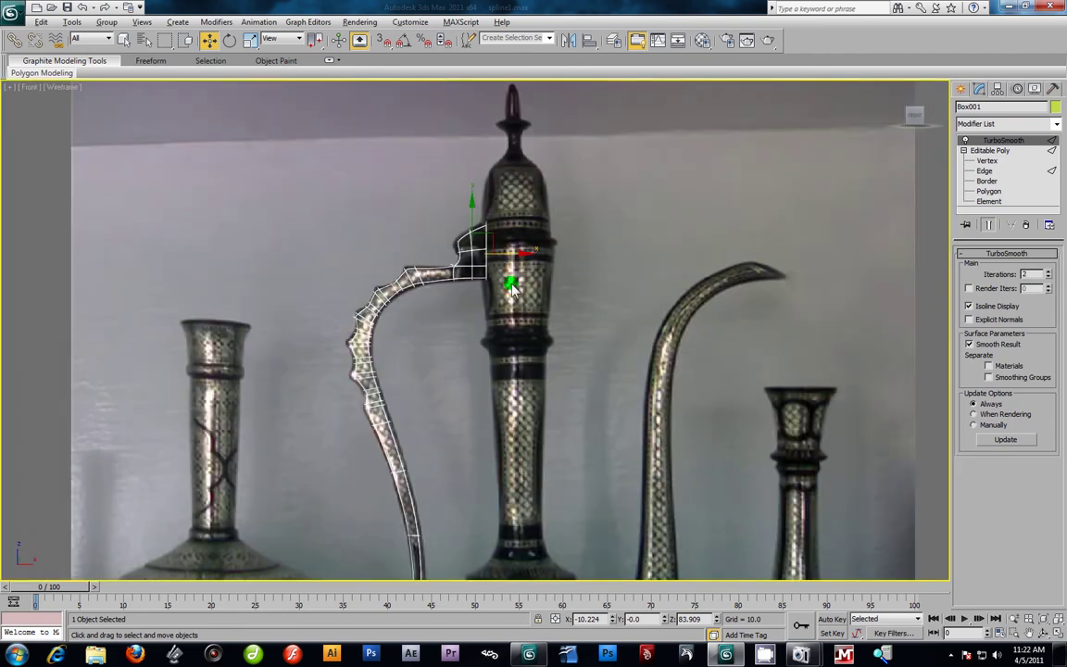
scroll(543, 279, "up", 5)
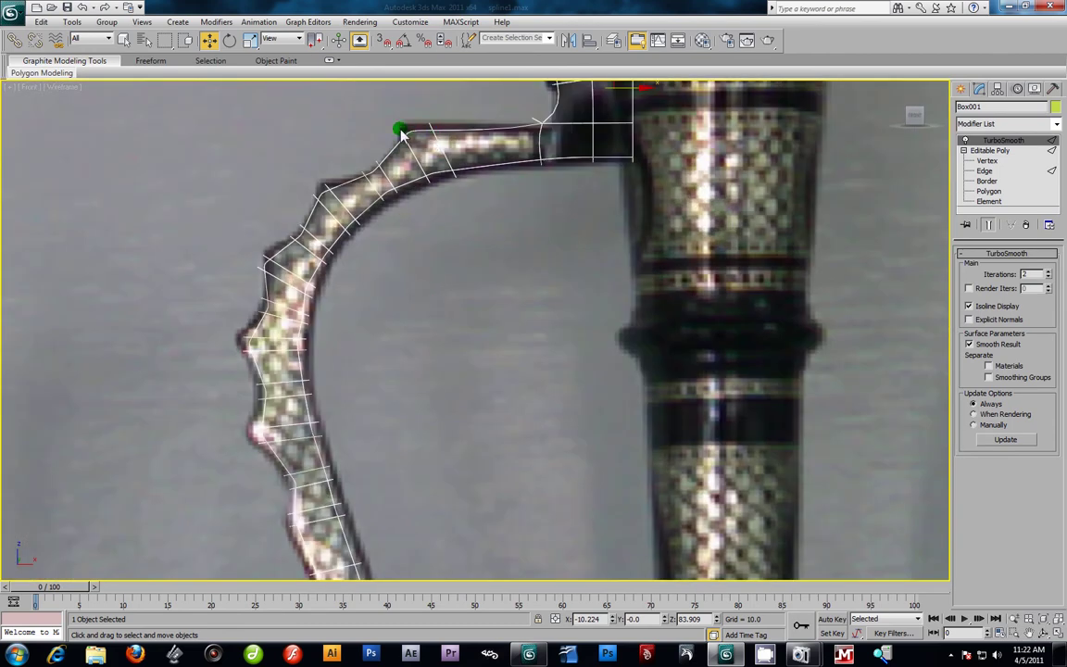
middle_click_drag(275, 313, 379, 262)
key("alt+w")
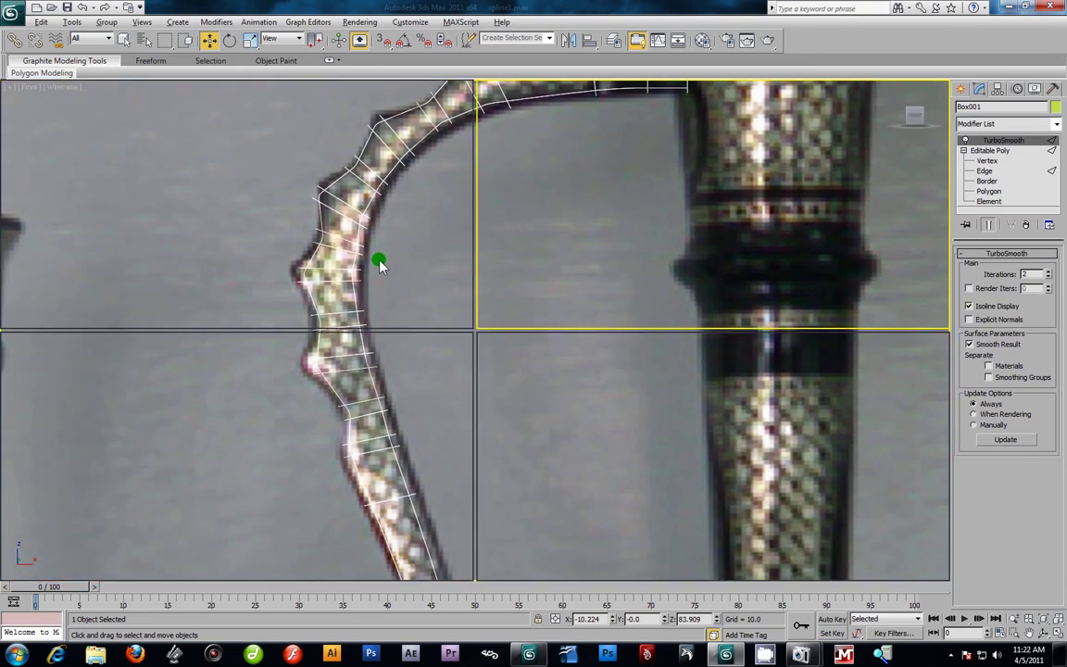
Step: Reselect the handle in the maximized perspective view and turn off its TurboSmooth result
left_click(702, 483)
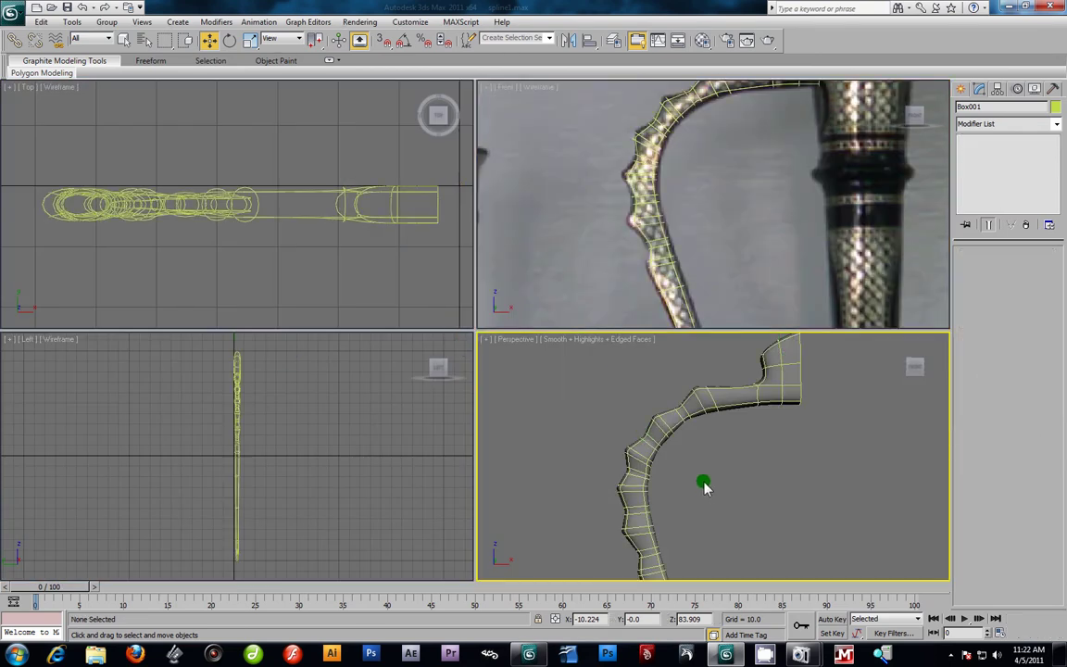
key("alt+w")
middle_click_drag(489, 357, 597, 289, "alt")
left_click(597, 278)
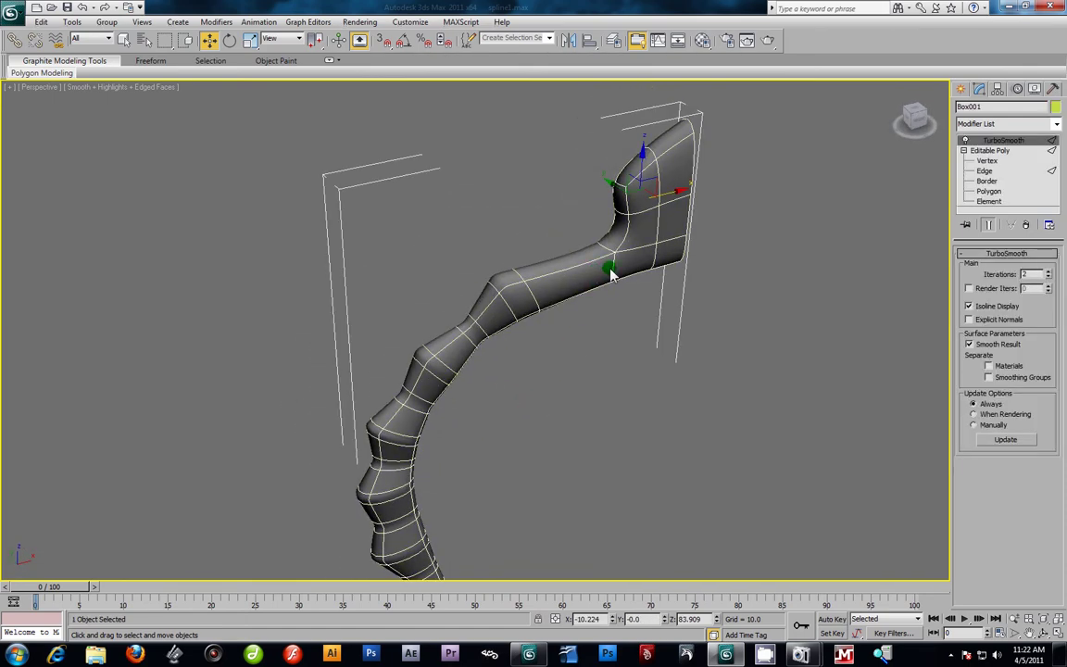
left_click(965, 140)
middle_click_drag(604, 298, 622, 357, "alt")
scroll(626, 358, "up", 4)
Step: Connect the ring of edges around the upper block's handle-side column with 1 segment and a slide of -96
left_click(983, 171)
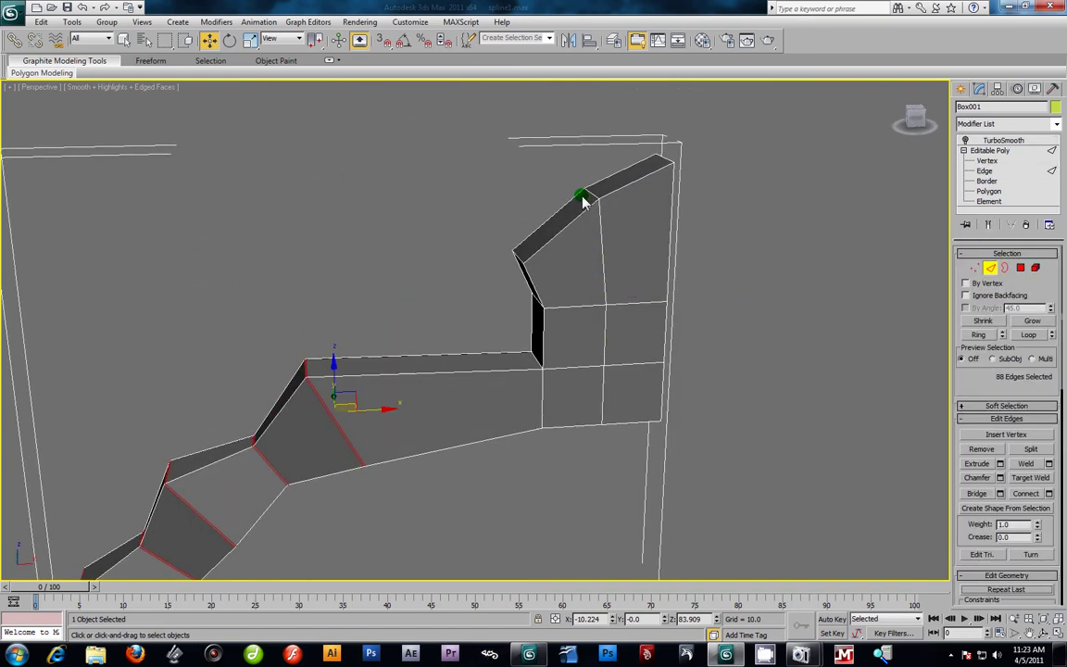
left_click(558, 236)
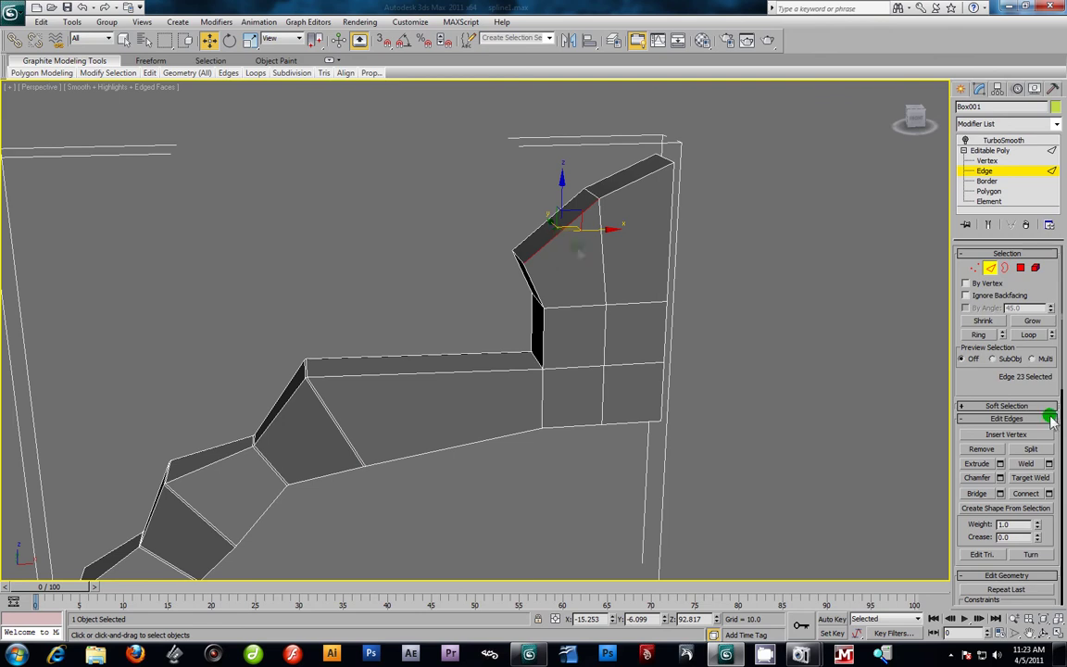
left_click(980, 336)
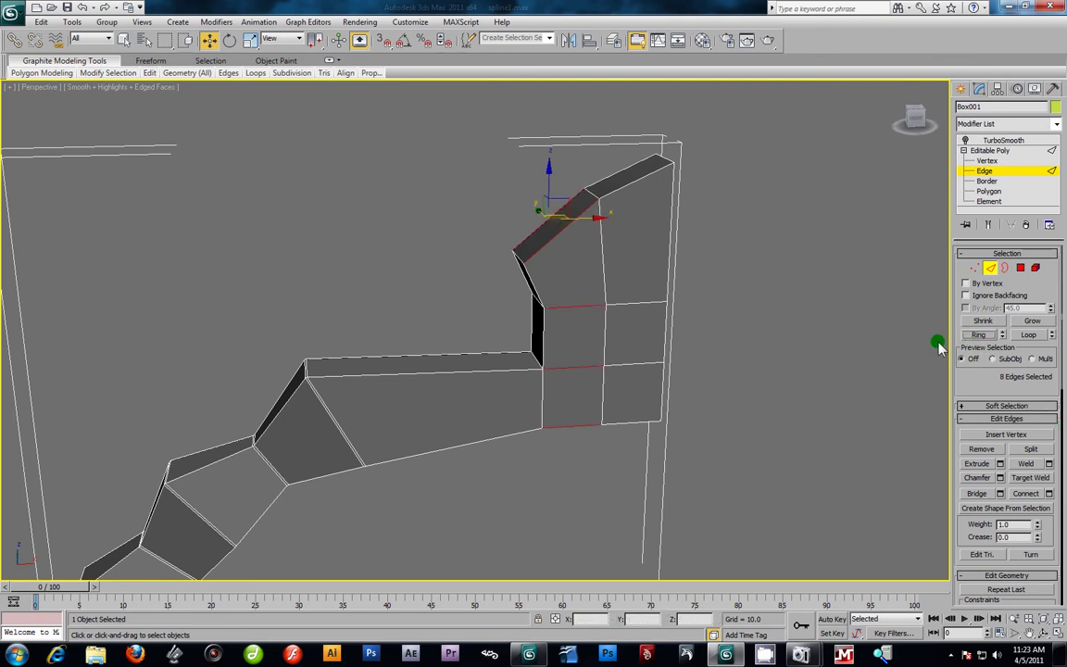
left_click(1048, 492)
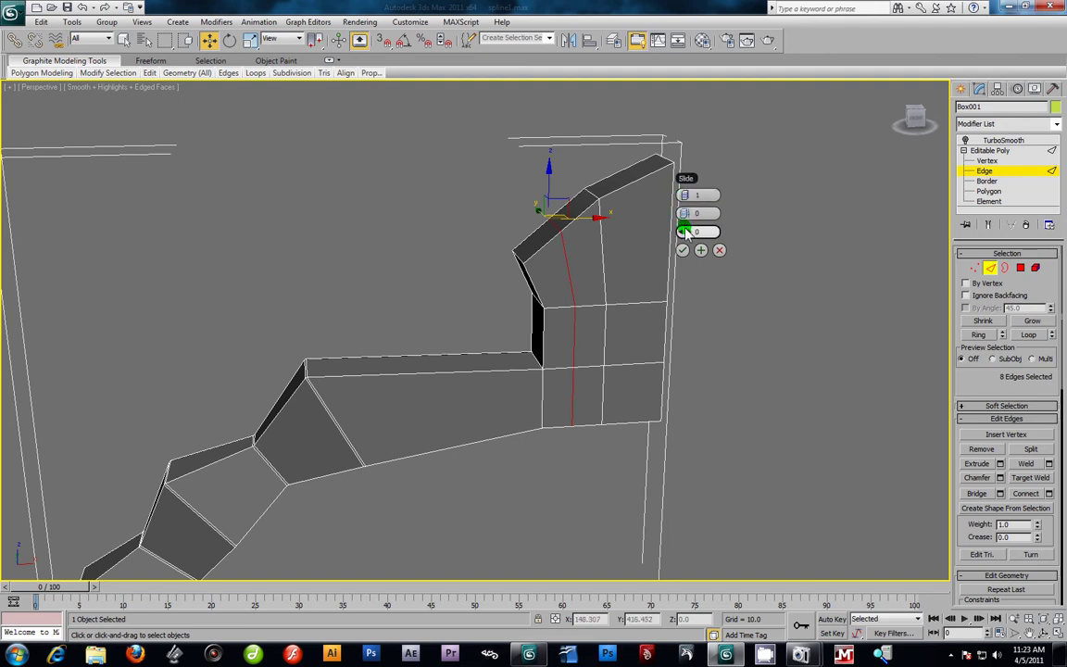
left_click_drag(699, 234, 446, 259)
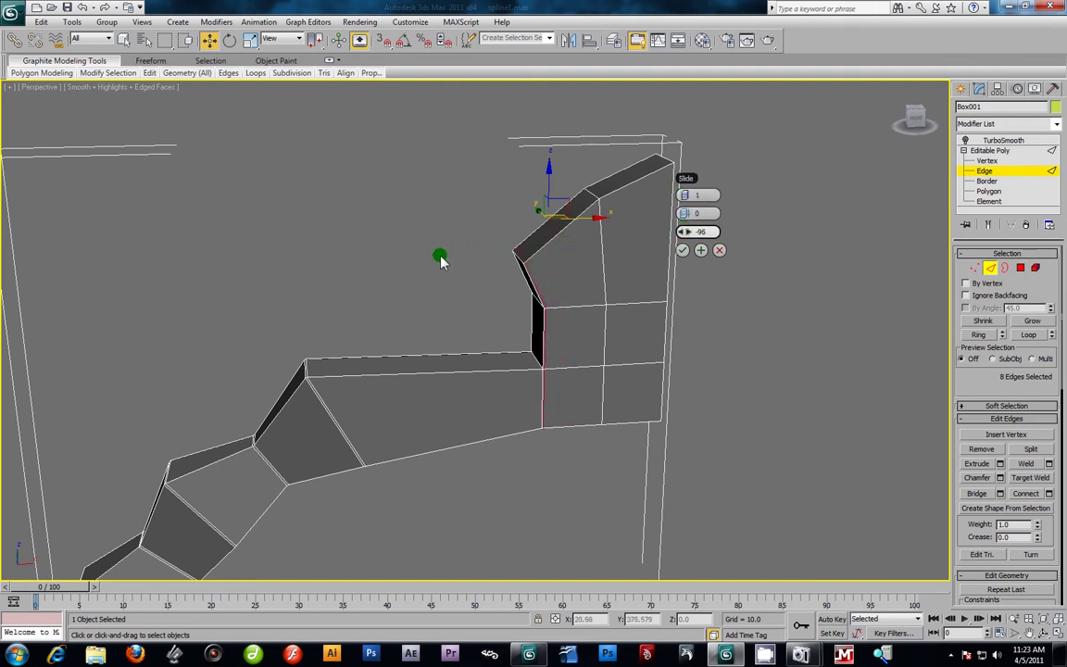
left_click(682, 251)
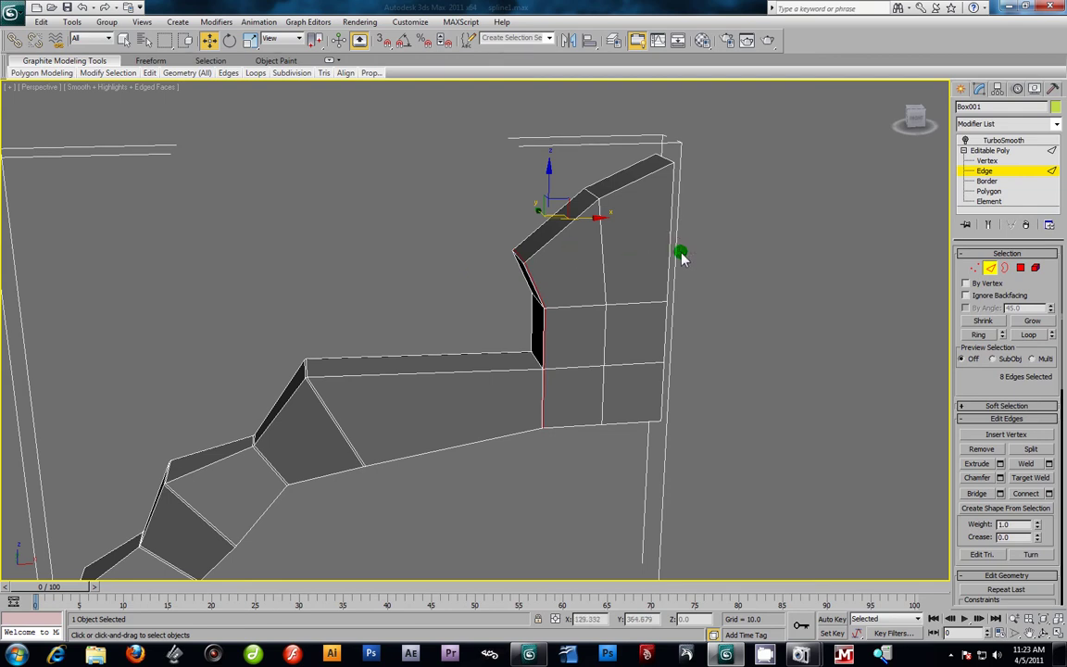
Step: Preview the upper block's tightened edge with TurboSmooth on, and switch the smoothing off again
left_click(983, 141)
middle_click_drag(529, 266, 602, 328, "alt")
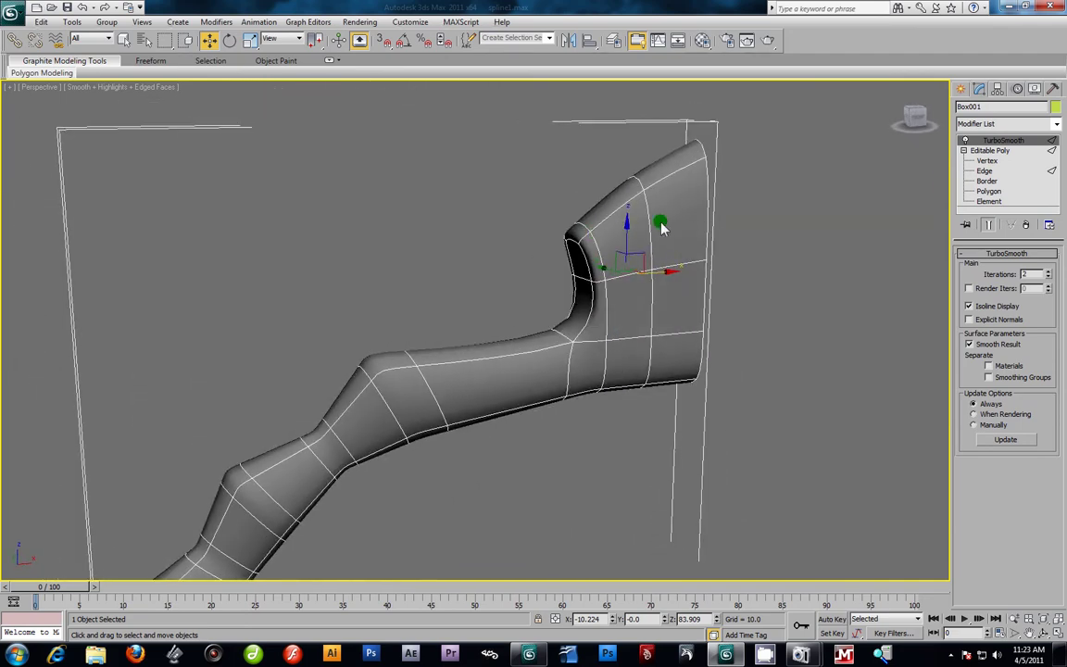
left_click(965, 141)
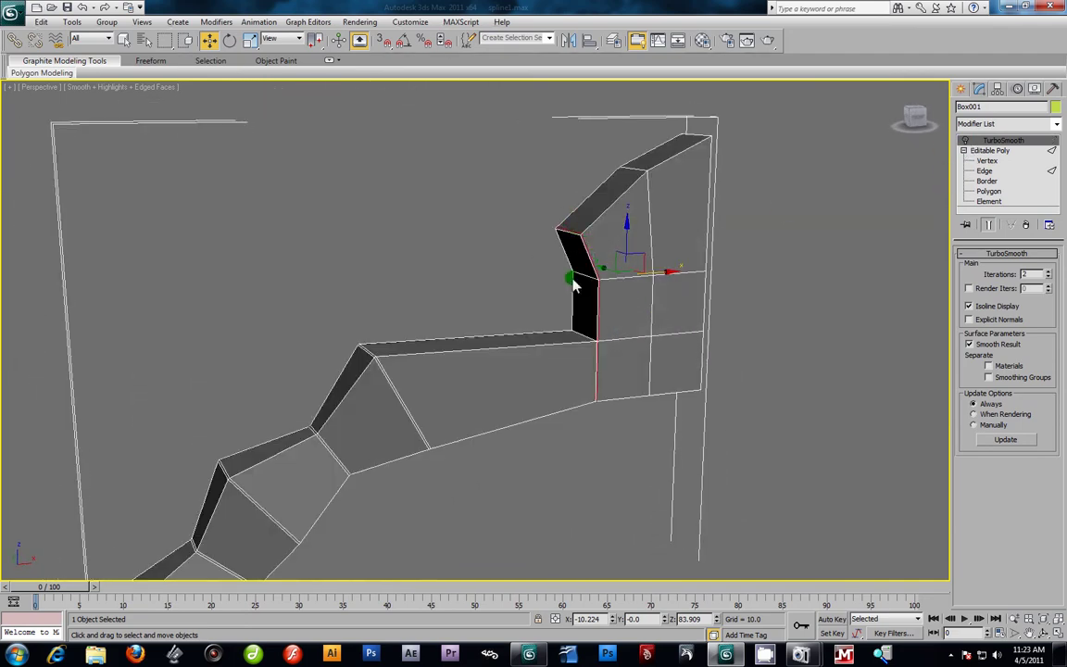
Step: Connect the four lengthwise edges of the arm beside the upper block with 1 segment and a slide of -99
left_click(984, 170)
middle_click_drag(785, 262, 488, 303, "alt")
left_click_drag(487, 296, 485, 498)
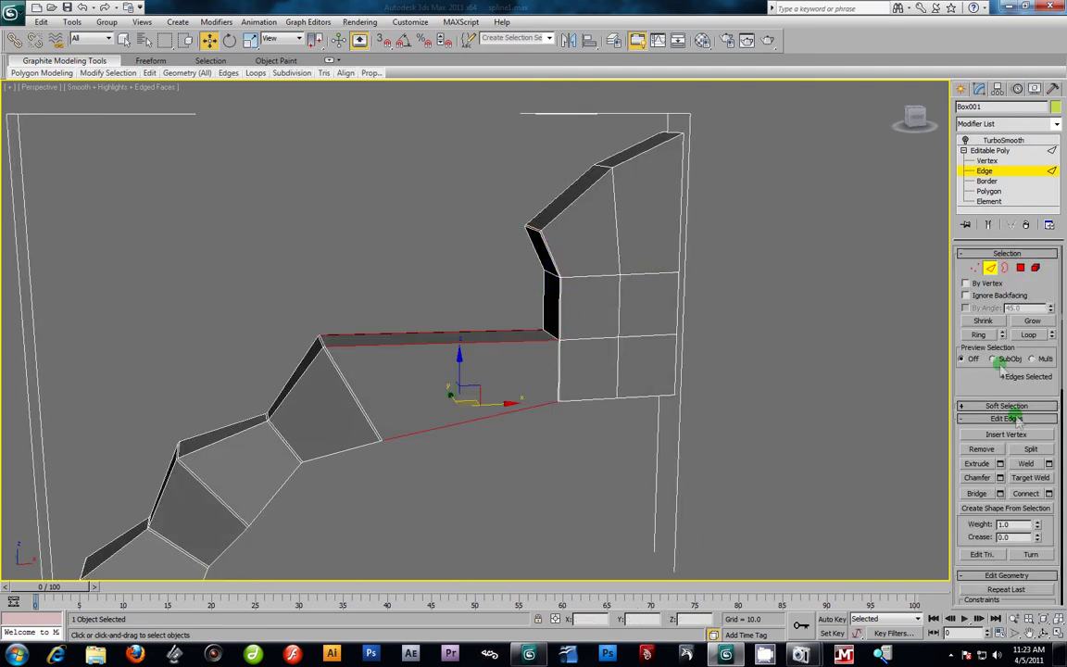
left_click(1048, 493)
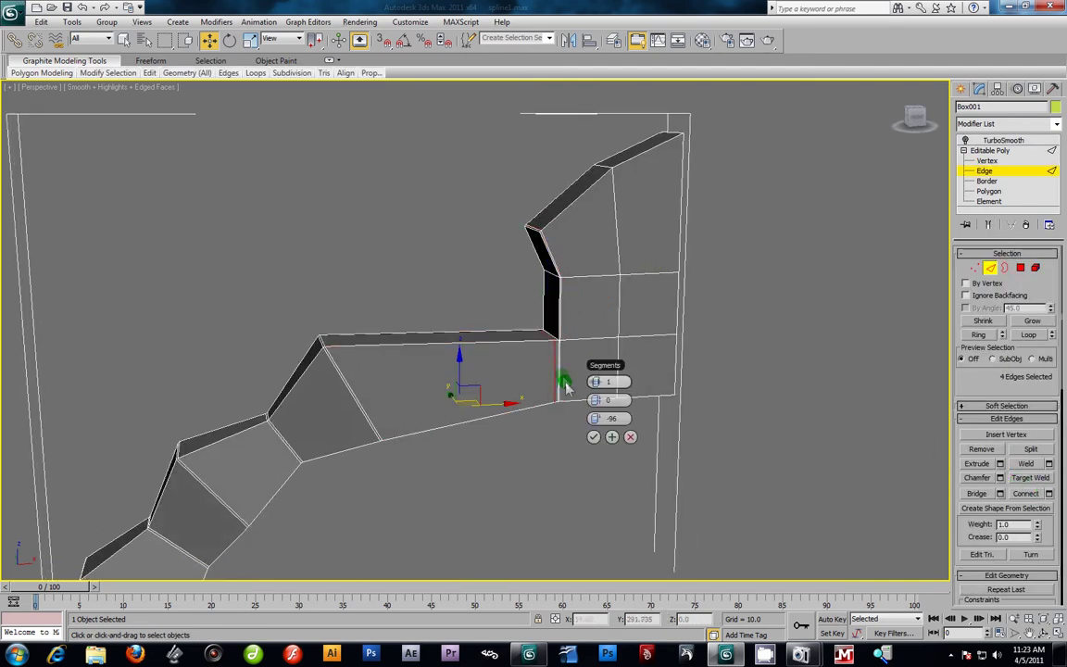
middle_click_drag(609, 329, 556, 312)
scroll(555, 317, "up", 5)
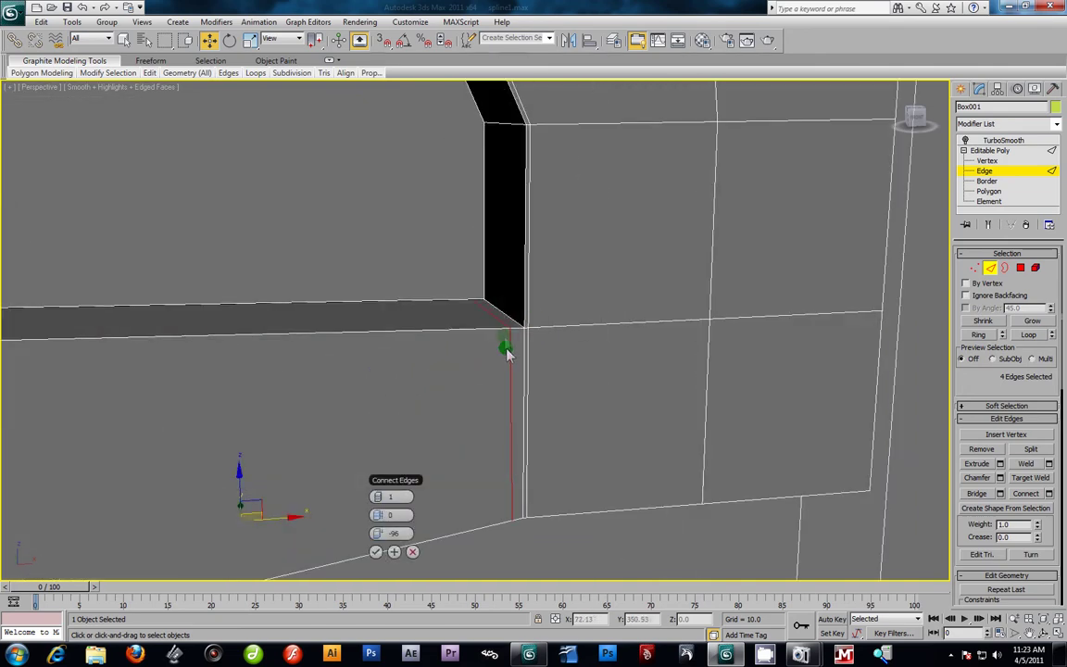
scroll(516, 361, "down", 3)
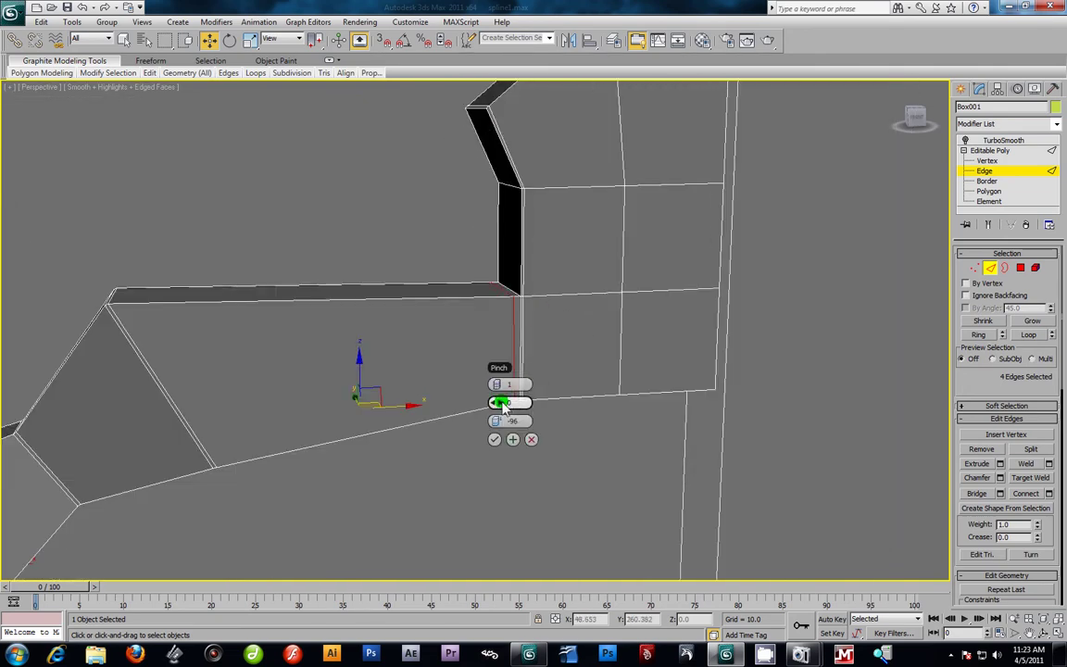
mouse_move(498, 421)
left_mouse_down()
mouse_move(445, 426)
mouse_move(492, 423)
left_mouse_up()
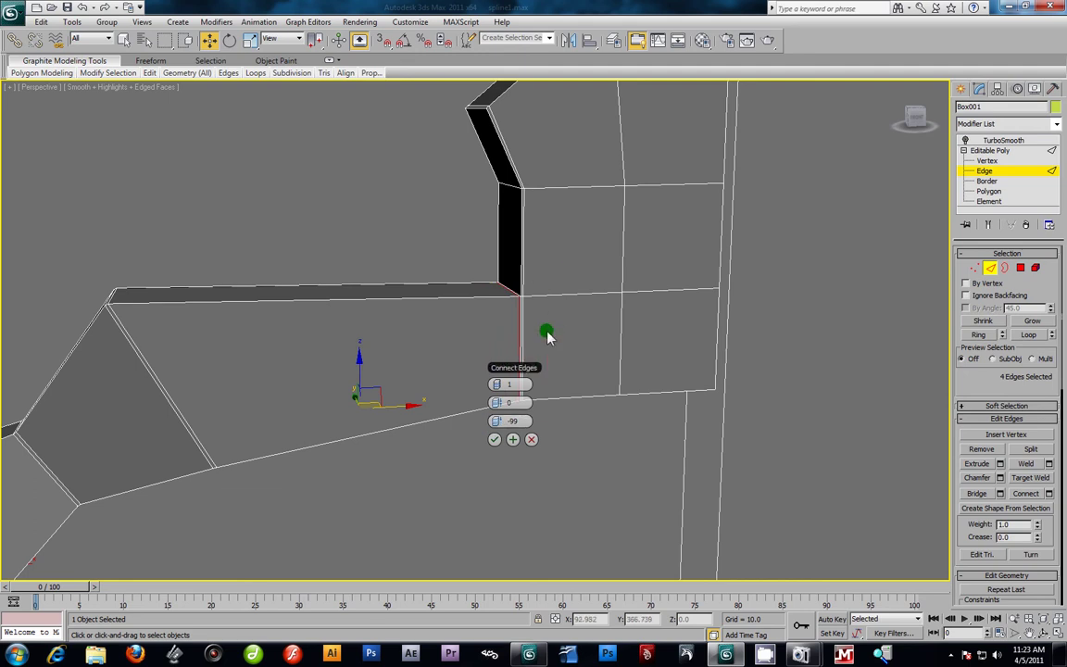
scroll(550, 300, "up", 5)
scroll(479, 321, "down", 5)
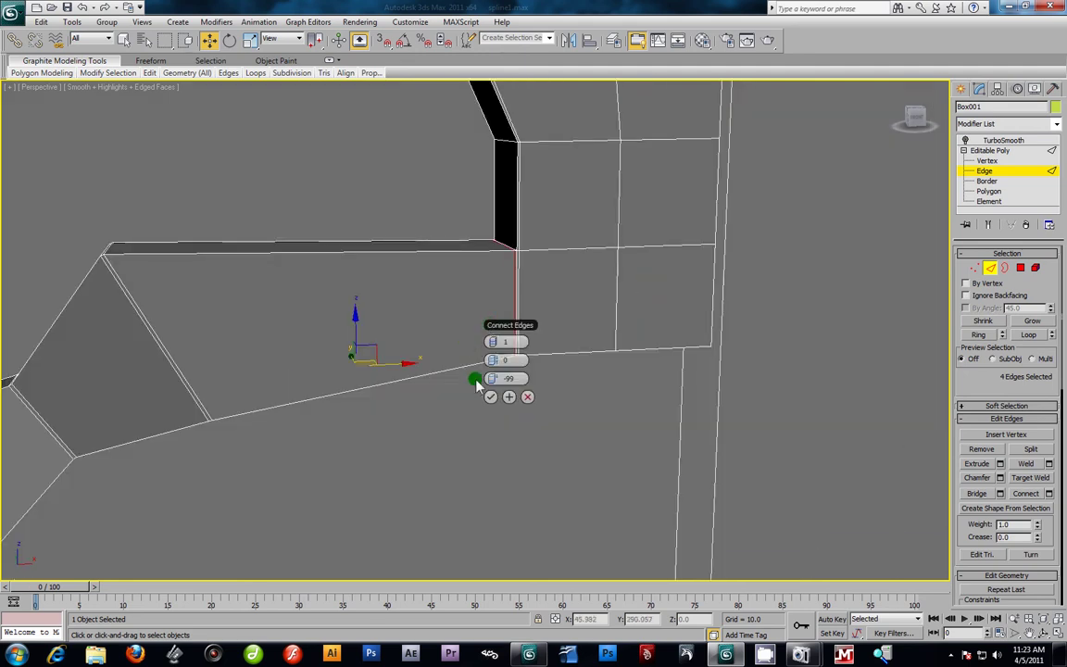
left_click(488, 395)
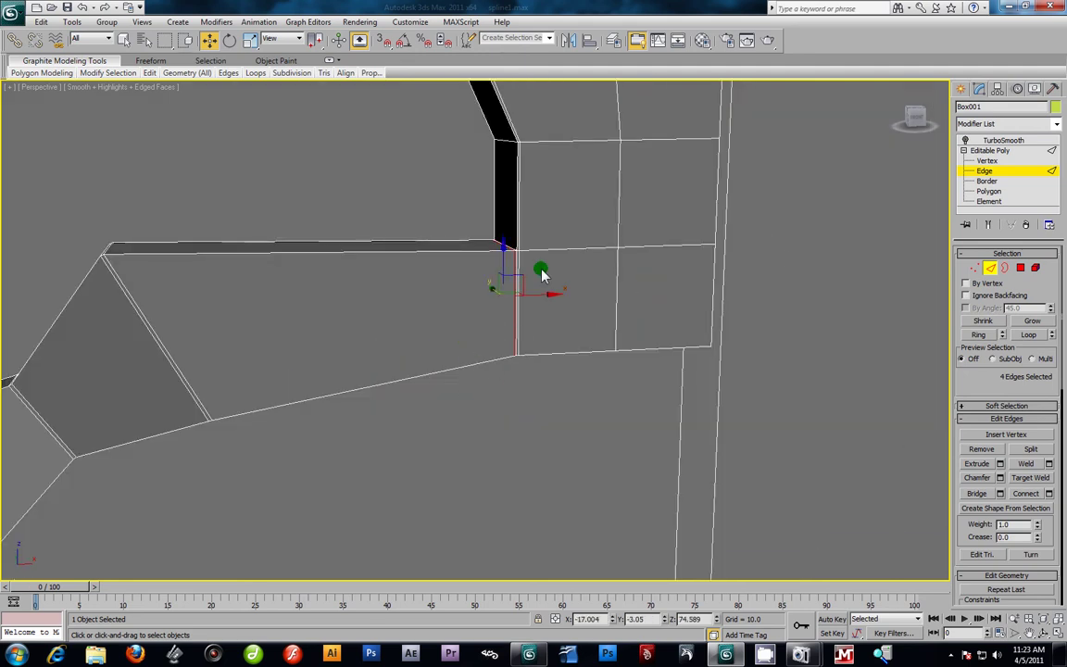
Step: Preview the junction between arm and upper block with TurboSmooth on, switch it off, and inspect the unsmoothed corner
left_click(989, 141)
middle_click_drag(530, 305, 628, 303, "alt")
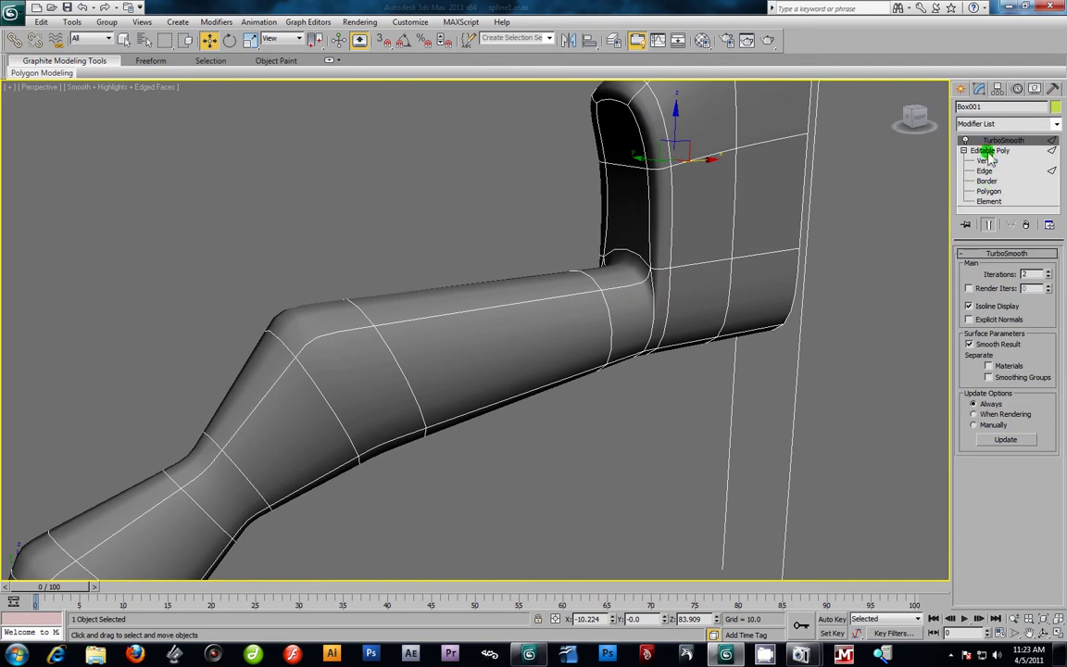
left_click(965, 140)
middle_click_drag(892, 182, 600, 315, "alt")
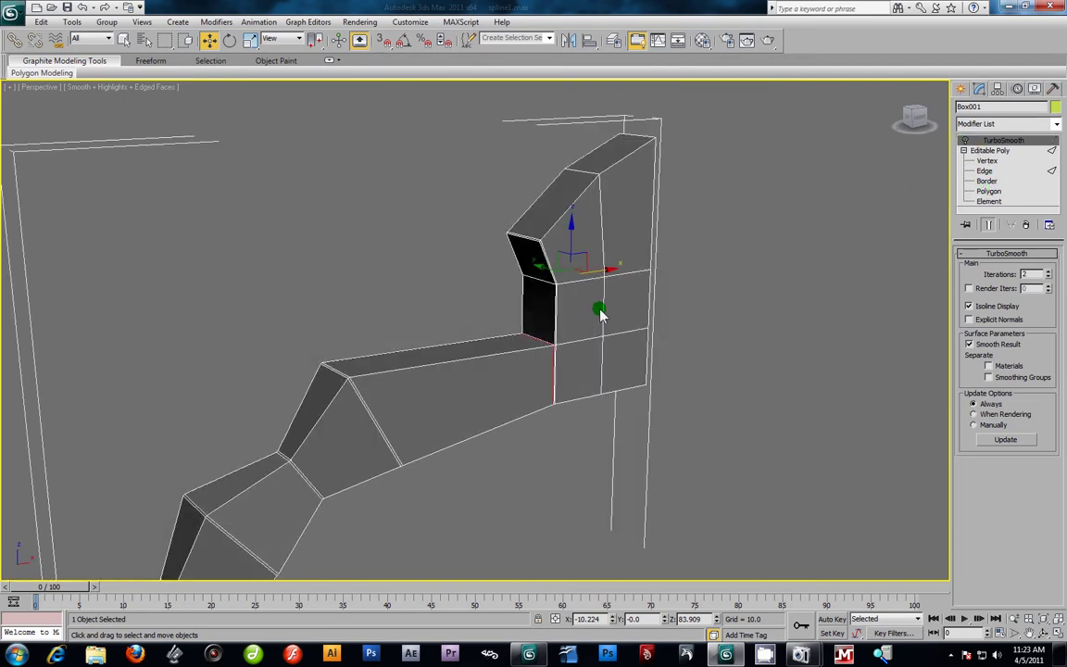
scroll(609, 373, "up", 5)
scroll(611, 371, "down", 8)
scroll(600, 368, "up", 3)
scroll(579, 367, "up", 2)
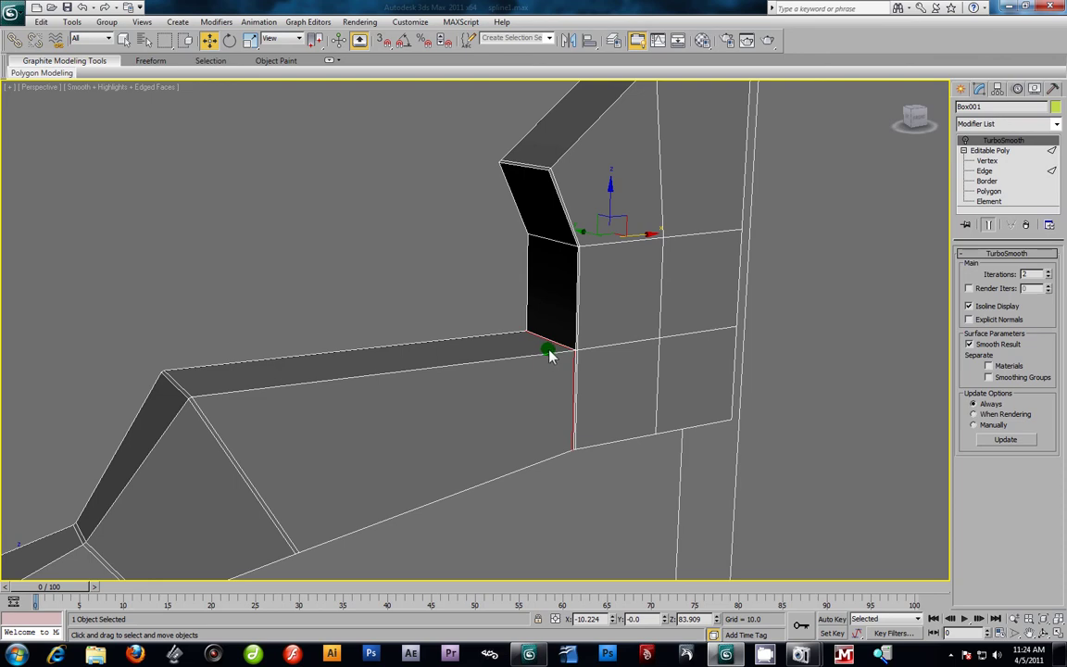
Step: Select the full ring of widthwise edges running across the upper block and along the handle
mouse_move(540, 314)
middle_mouse_down("alt")
mouse_move(568, 312)
mouse_move(543, 336)
middle_mouse_up("alt")
left_click(986, 171)
left_click(764, 184)
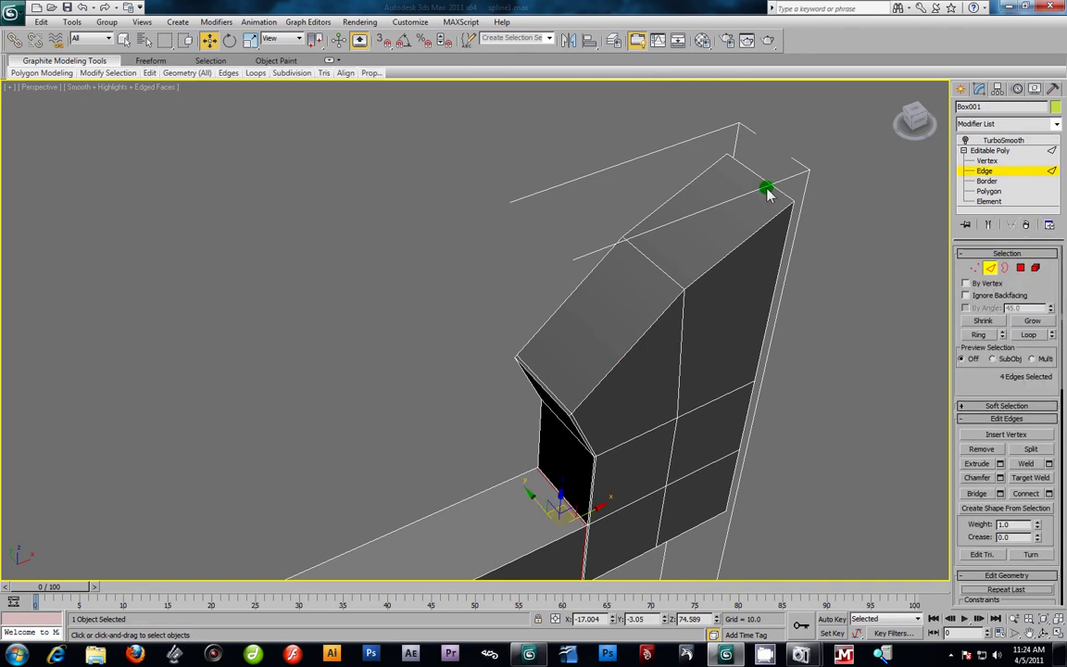
left_click(978, 336)
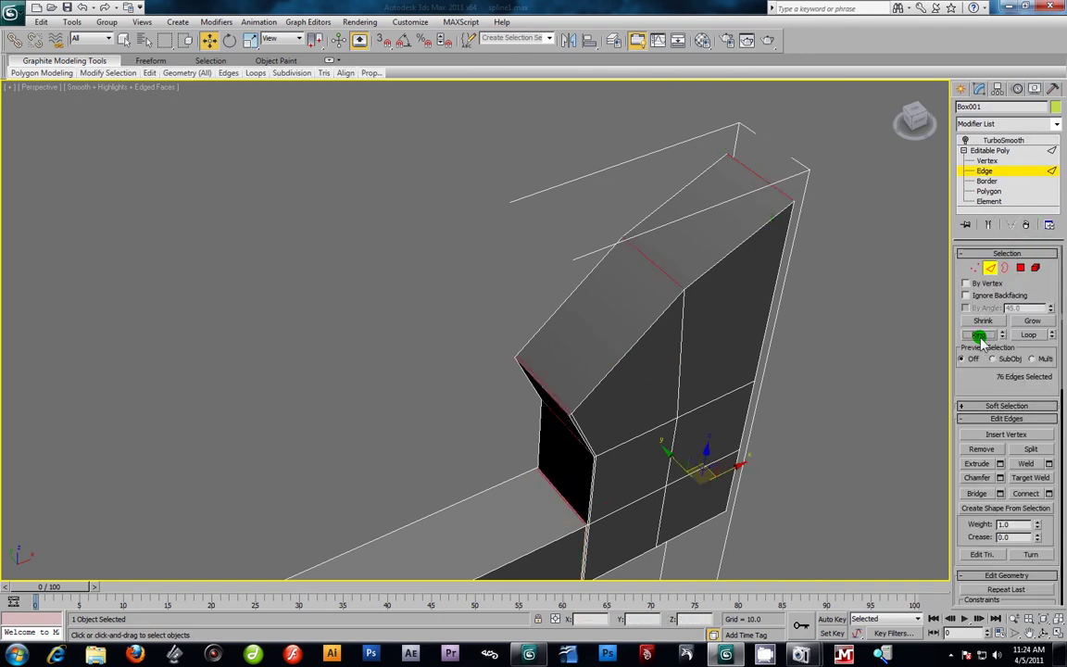
scroll(752, 342, "down", 4)
scroll(528, 404, "down", 2)
middle_click_drag(529, 405, 597, 412)
scroll(788, 391, "up", 5)
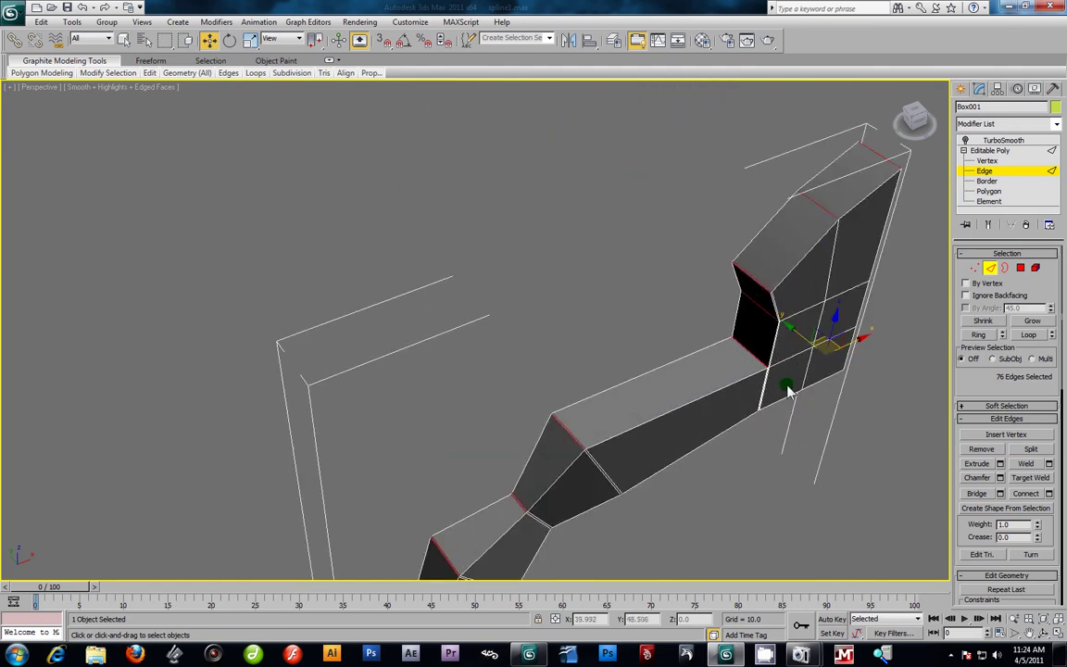
Step: Connect the handle's widthwise edge ring with 1 segment and a slide of 96
left_click(1049, 493)
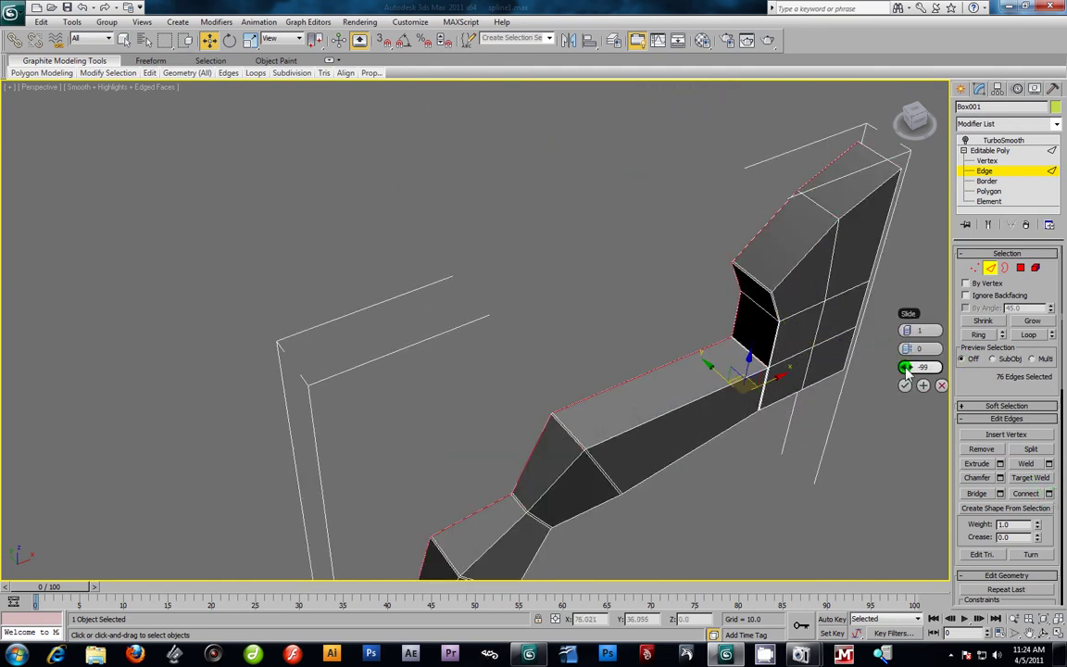
left_click_drag(906, 368, 907, 328)
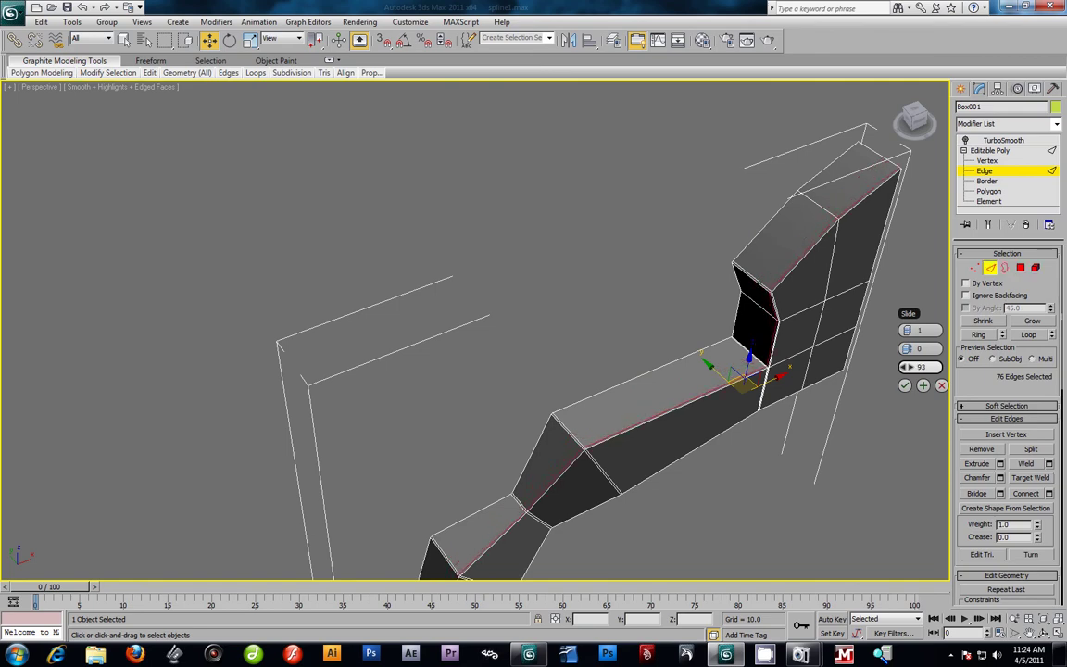
scroll(576, 334, "up", 6)
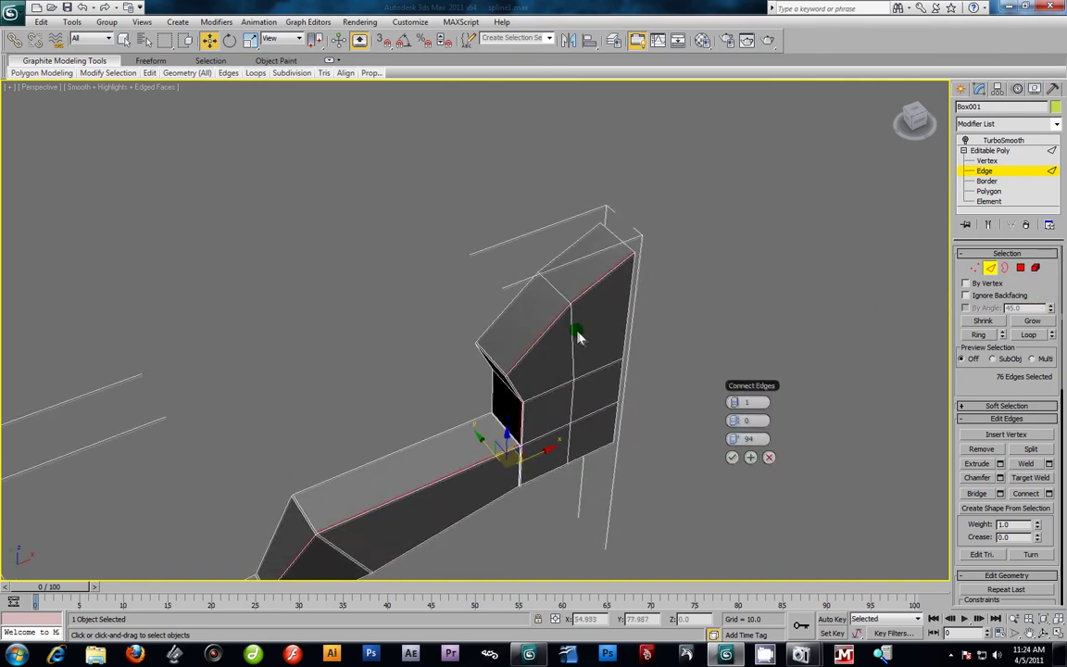
scroll(821, 370, "down", 6)
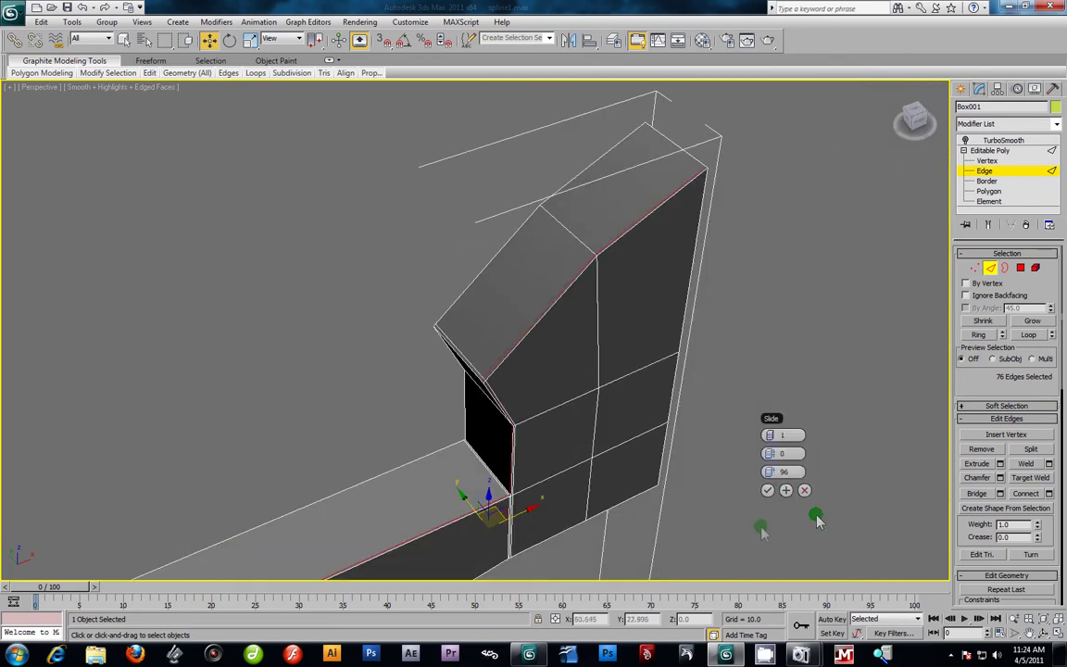
left_click(767, 490)
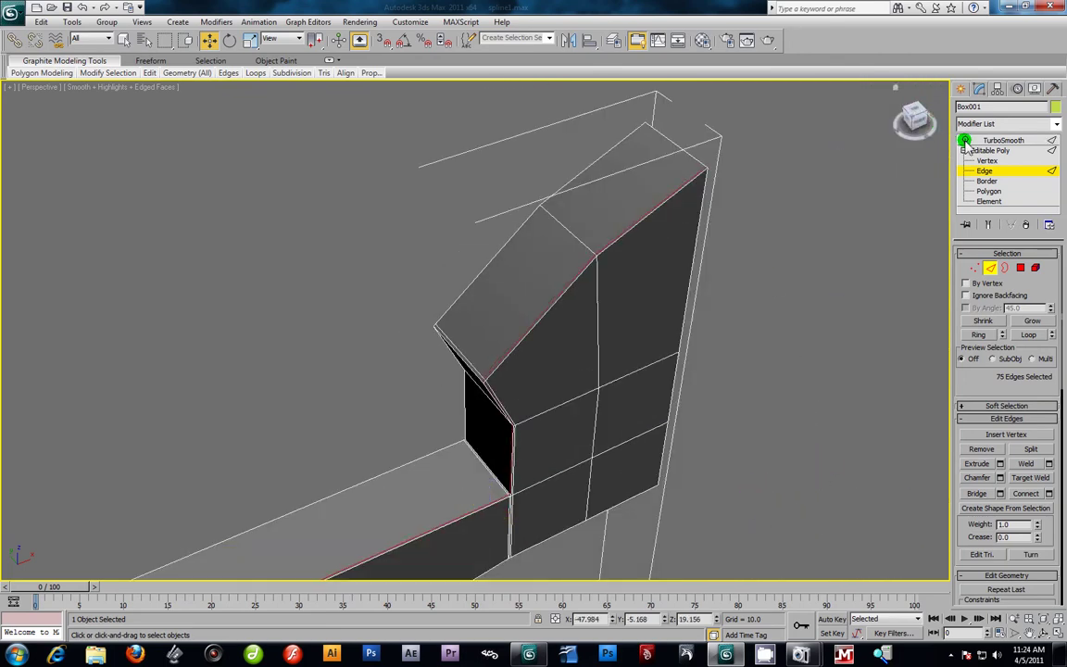
Step: Preview the upper block with TurboSmooth on, switch it off, and undo the last edge connection
left_click(983, 141)
middle_click_drag(578, 305, 679, 226, "alt")
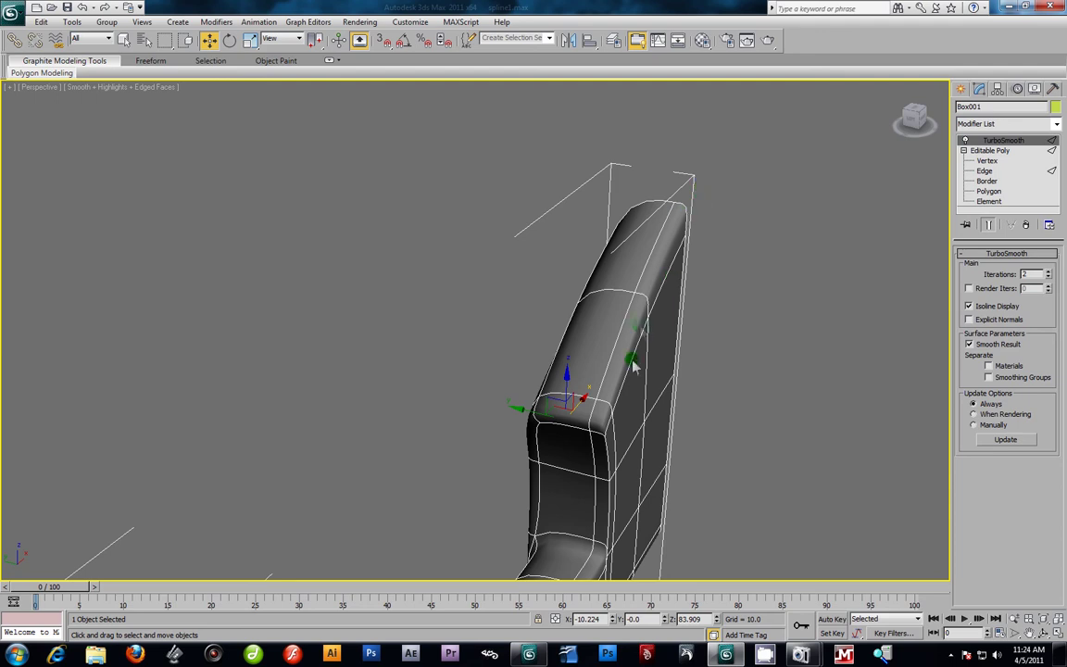
left_click(964, 140)
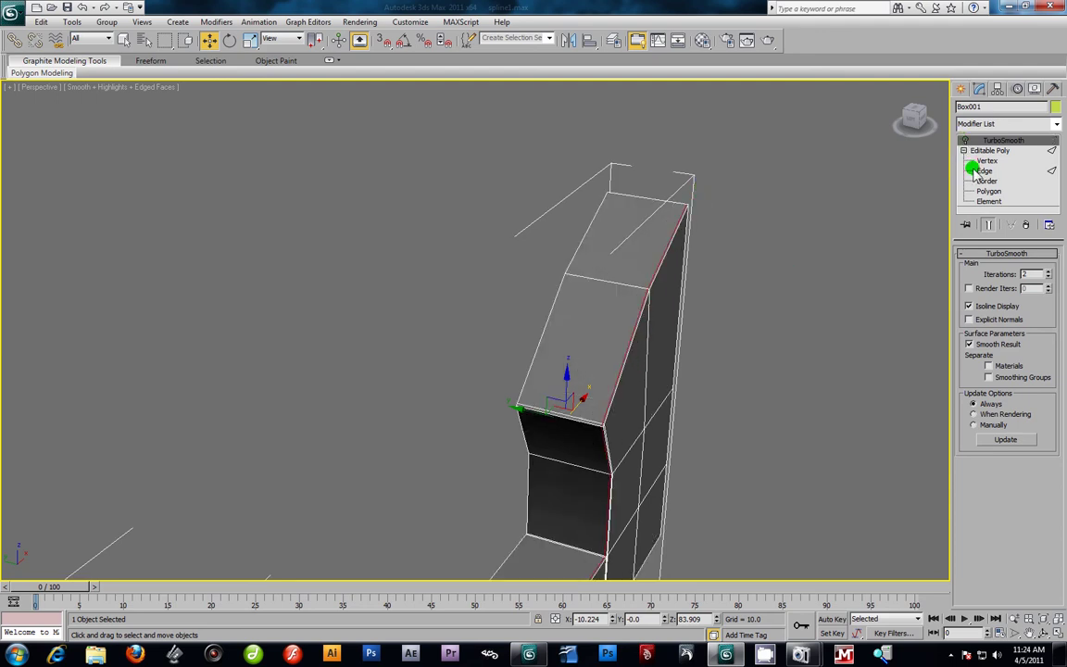
left_click(981, 171)
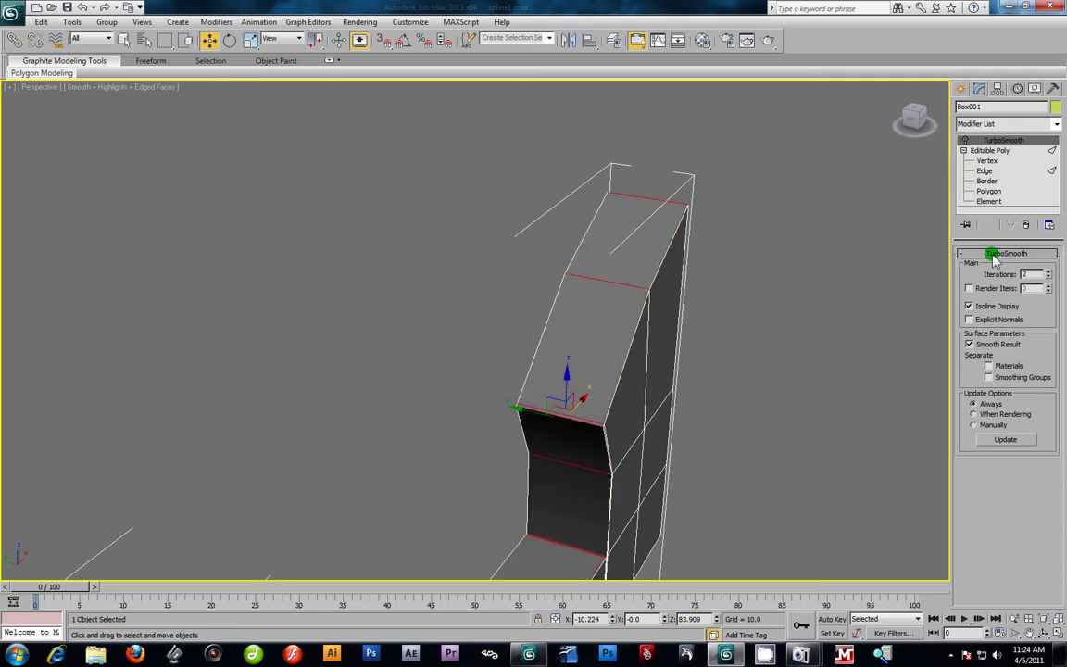
Step: Connect the handle's widthwise edge ring with 1 segment and a slide of 65
left_click(987, 171)
left_click(1050, 493)
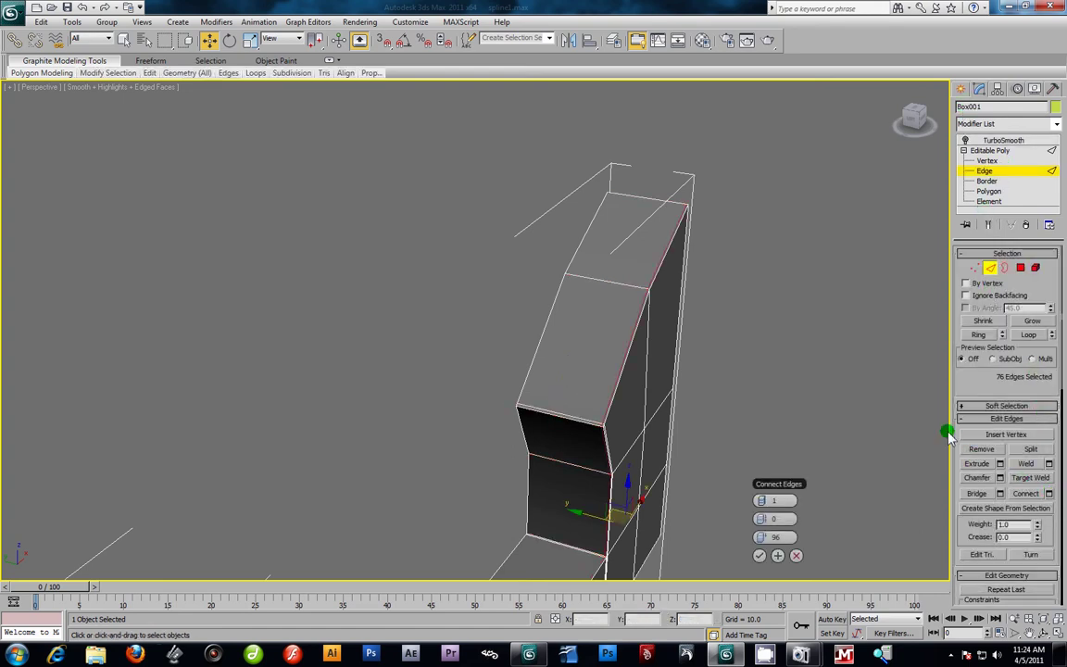
left_click_drag(763, 537, 747, 542)
left_click_drag(711, 538, 685, 538)
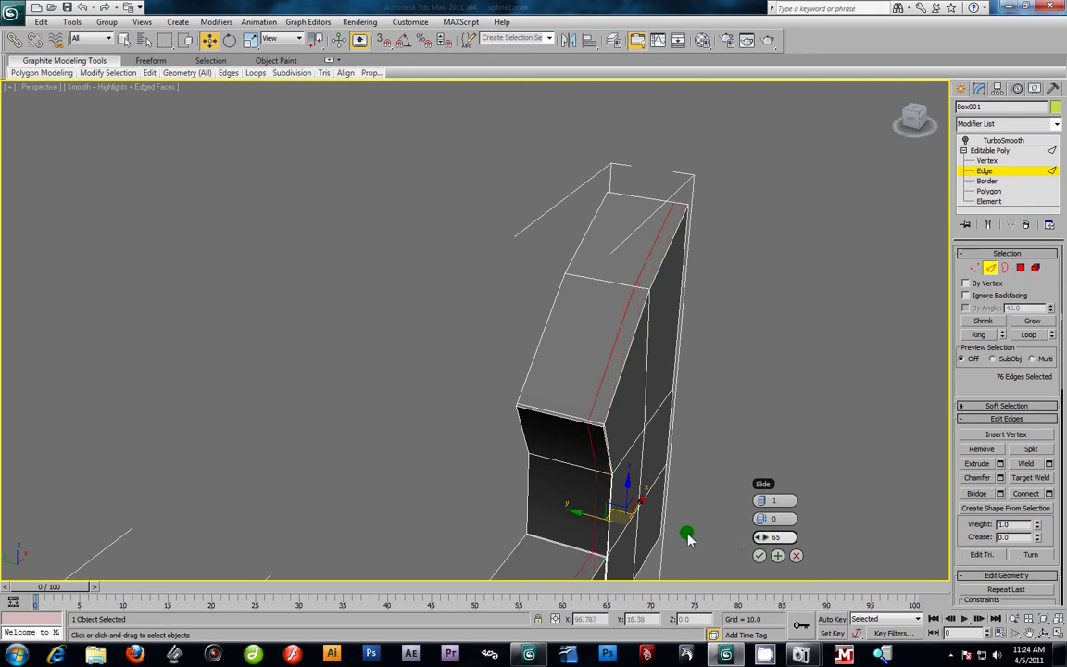
left_click(759, 556)
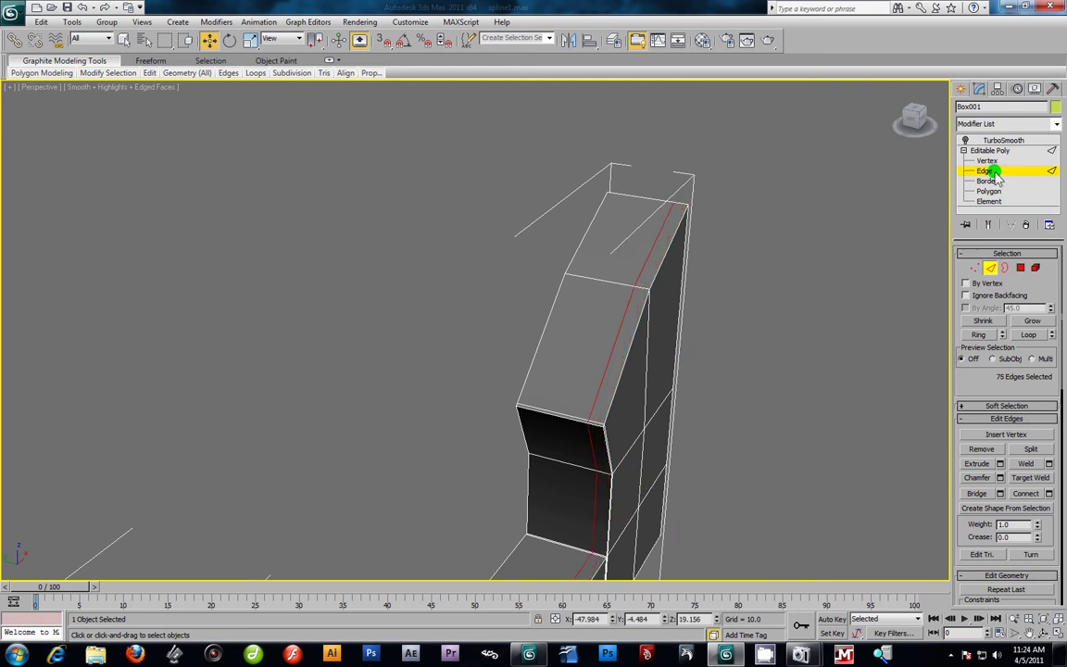
Step: Preview the upper block's lengthwise side edge with TurboSmooth on, and switch the smoothing off again
left_click(981, 141)
mouse_move(677, 375)
middle_mouse_down("alt")
mouse_move(707, 312)
mouse_move(626, 354)
mouse_move(659, 368)
middle_mouse_up("alt")
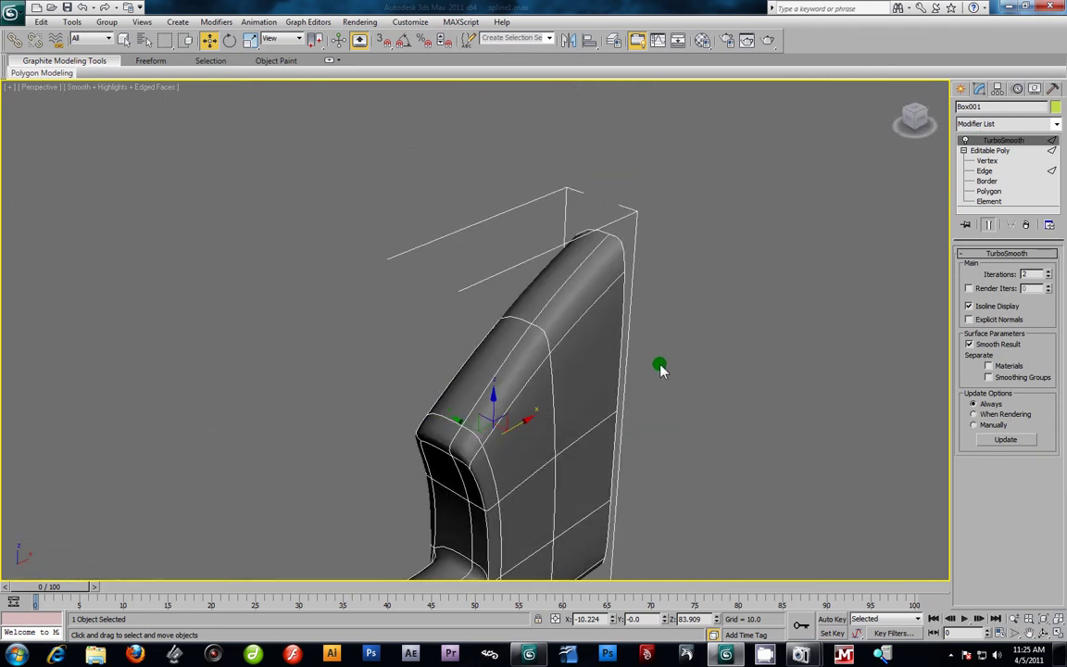
left_click(964, 141)
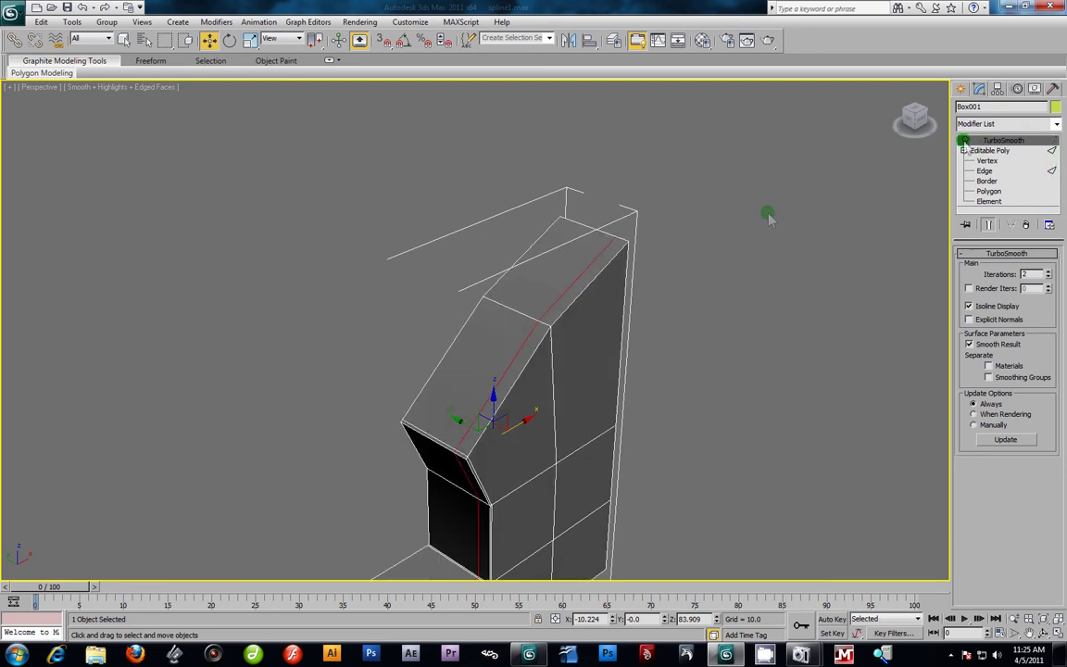
Step: Connect the ring of widthwise edges on the handle's remaining wide strip with 1 segment and a slide of -52
left_click(983, 171)
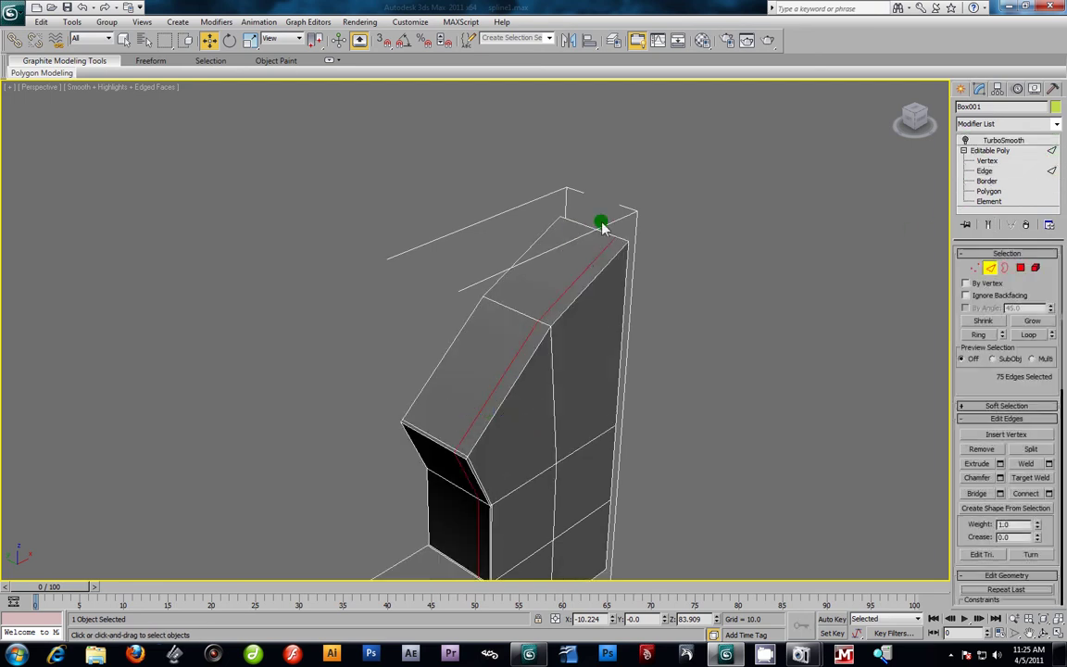
left_click(587, 226)
middle_click_drag(713, 273, 637, 296, "alt")
middle_click_drag(479, 399, 674, 305, "alt")
middle_click_drag(686, 368, 679, 367, "alt")
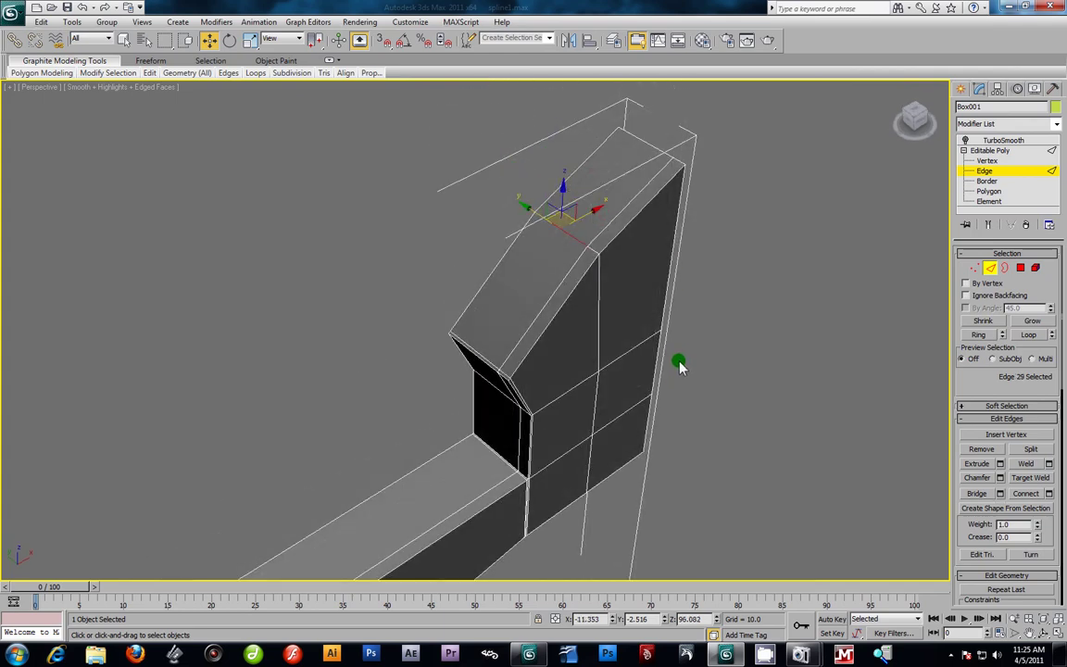
left_click(979, 334)
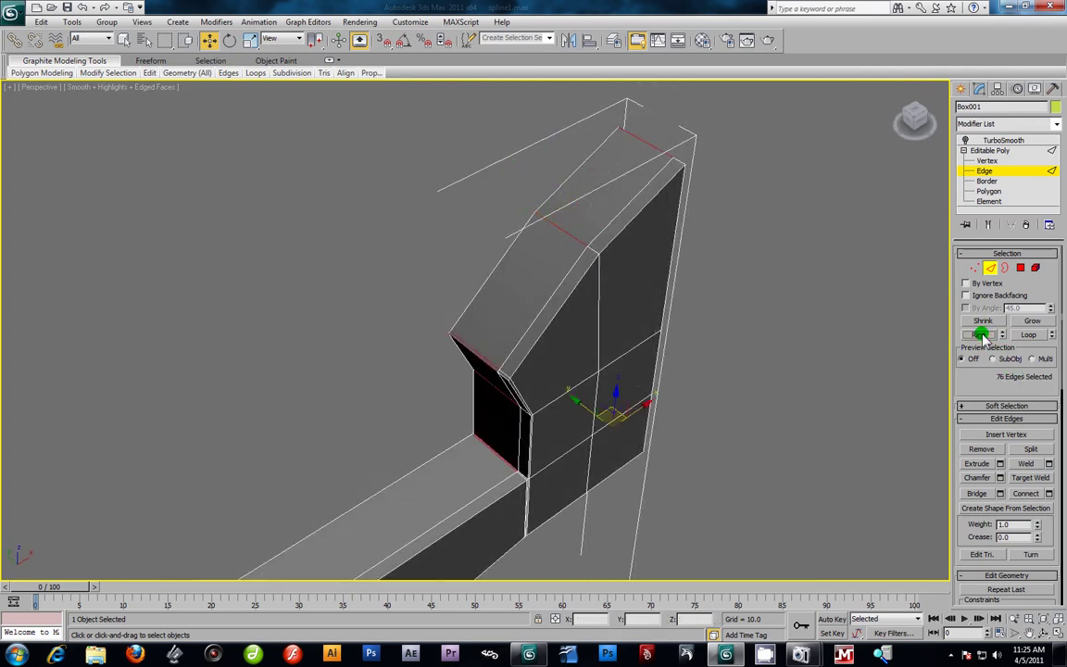
left_click(1050, 496)
left_click_drag(746, 437, 448, 424)
middle_click_drag(463, 423, 656, 379, "alt")
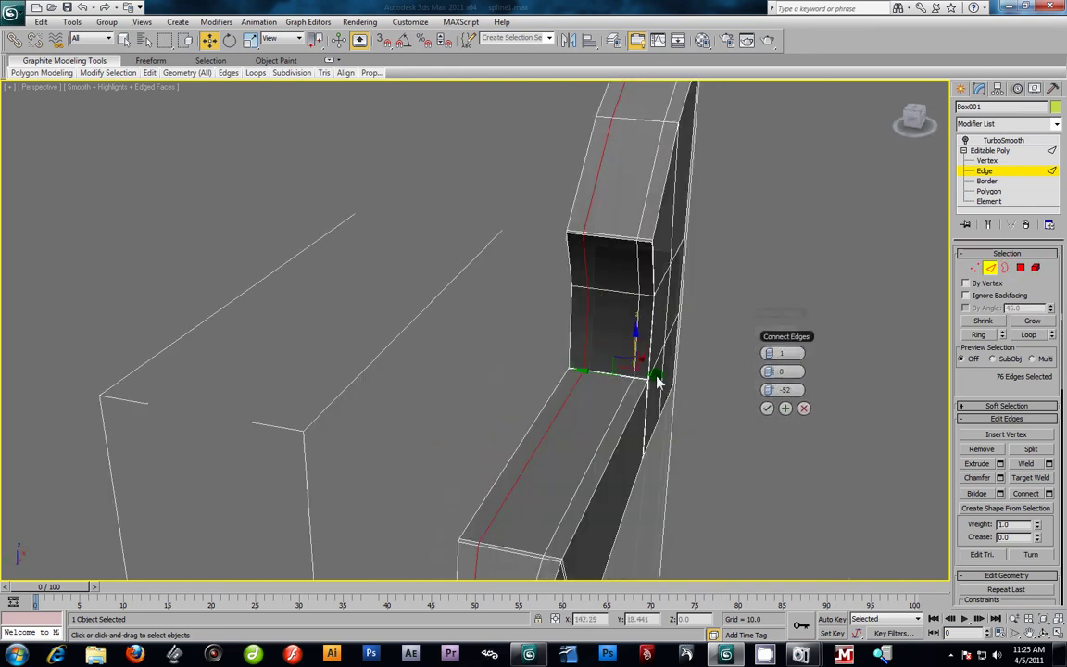
left_click(765, 408)
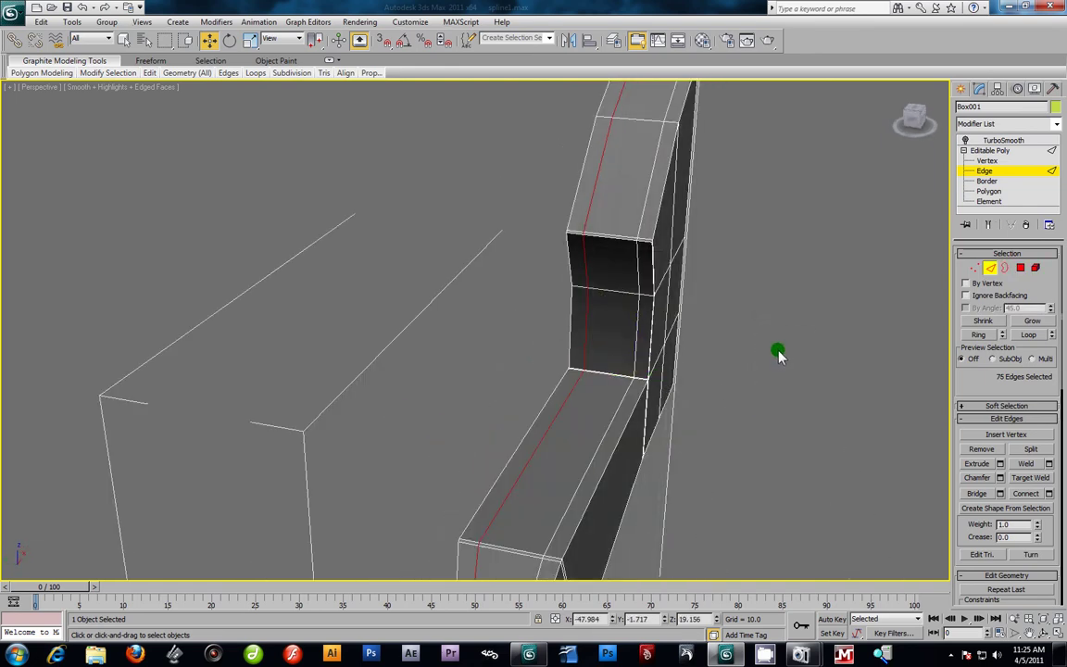
Step: Leave edge editing on the handle, unhide all objects, and frame the whole scene
left_click(1005, 140)
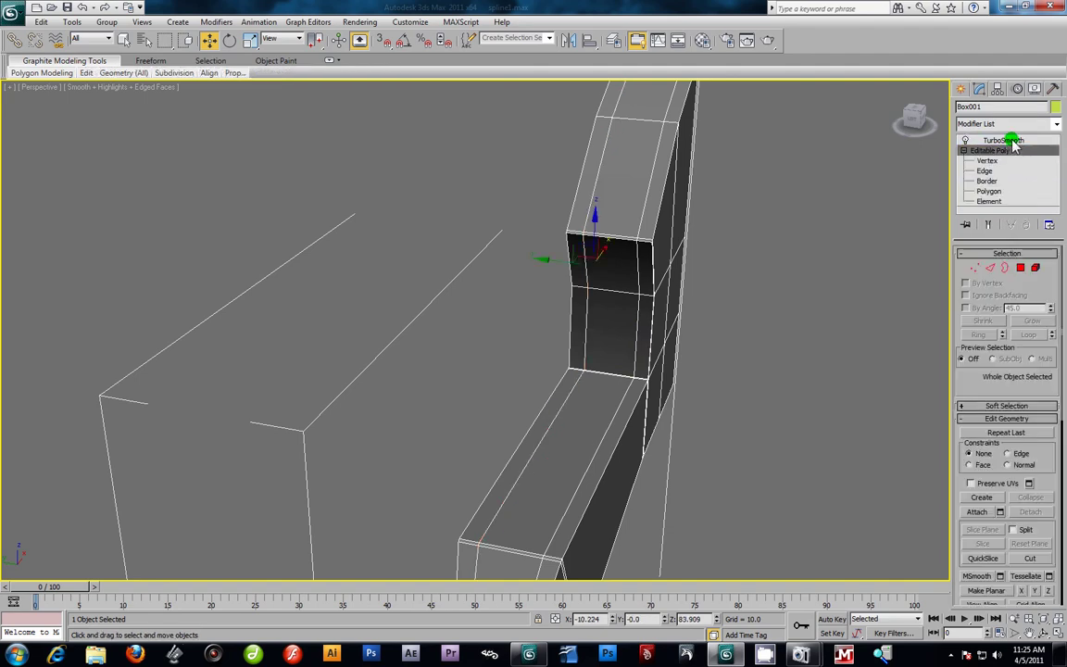
left_click(795, 272)
middle_click_drag(795, 271, 532, 296, "alt")
right_click(556, 306)
left_click(592, 237)
key("z")
Step: Compare the handle's outline with the reference photo in the maximized Front view
key("alt+w")
left_click(733, 214)
key("alt+w")
middle_click_drag(644, 241, 599, 301)
scroll(601, 278, "down", 2)
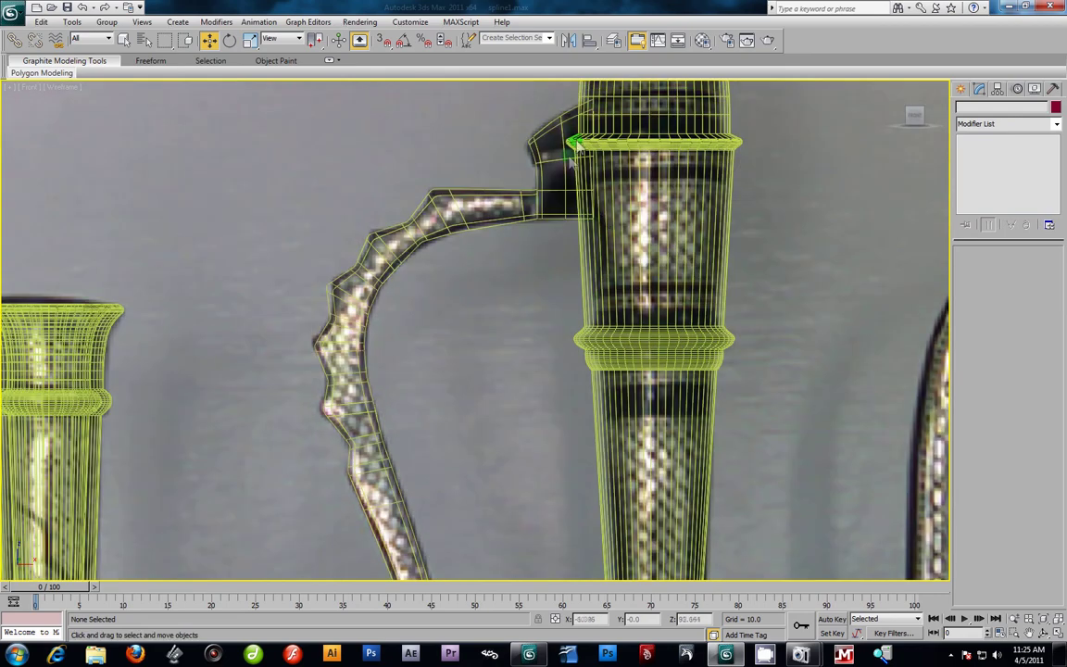
scroll(785, 418, "down", 2)
middle_click_drag(784, 418, 731, 299)
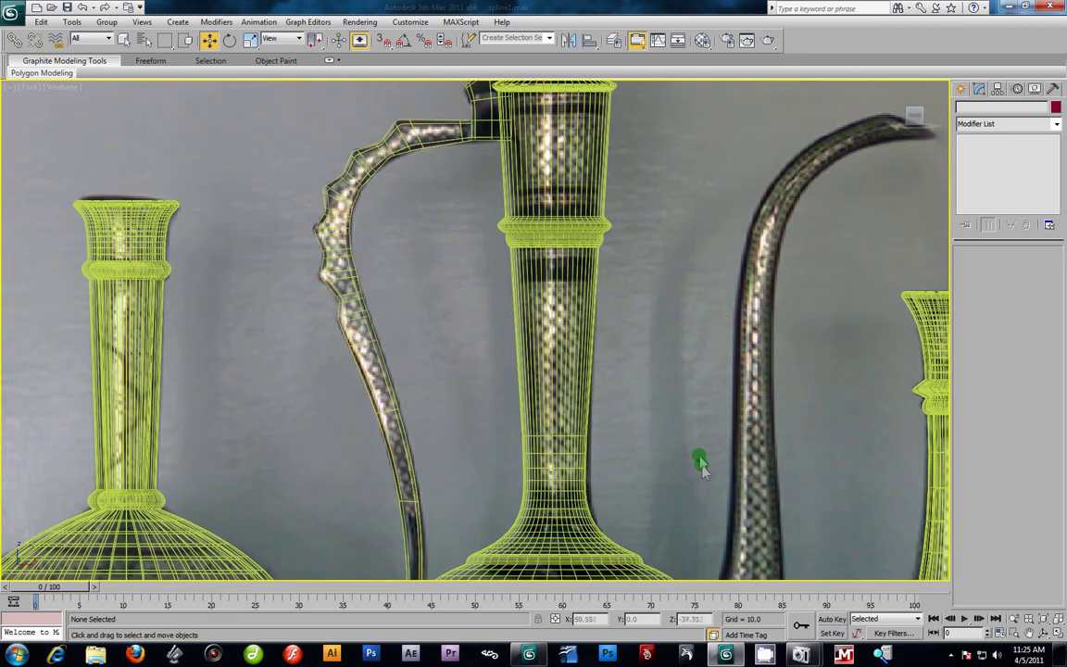
scroll(700, 464, "down", 2)
middle_click_drag(700, 464, 683, 393)
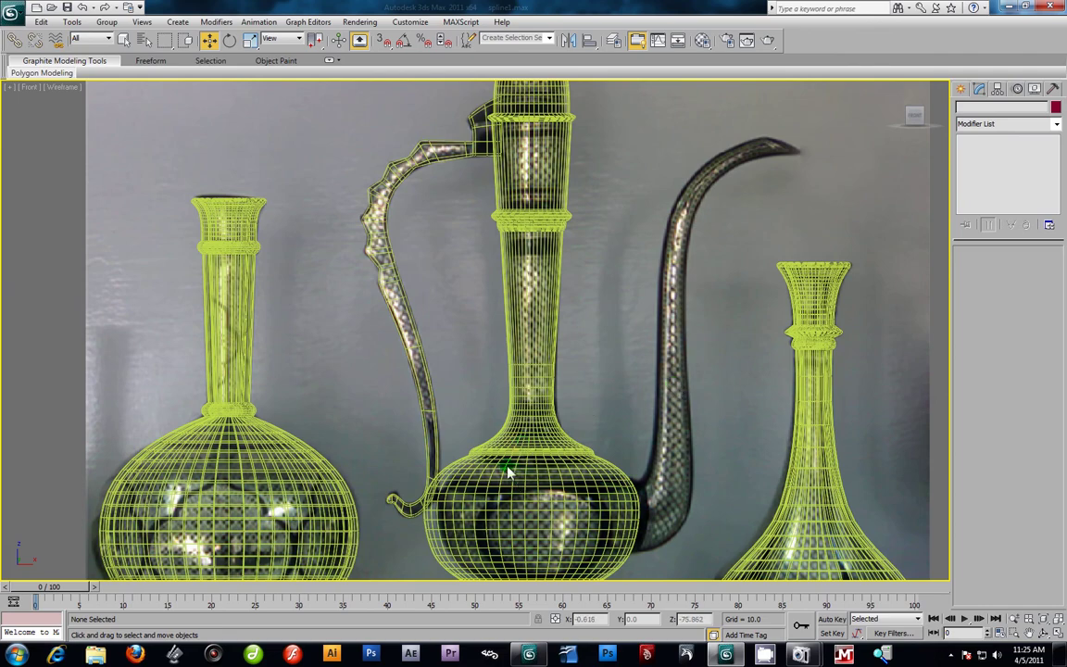
Step: Move the handle along Y to about 3.275 in the Top view, centring it on the ewer body
key("alt+w")
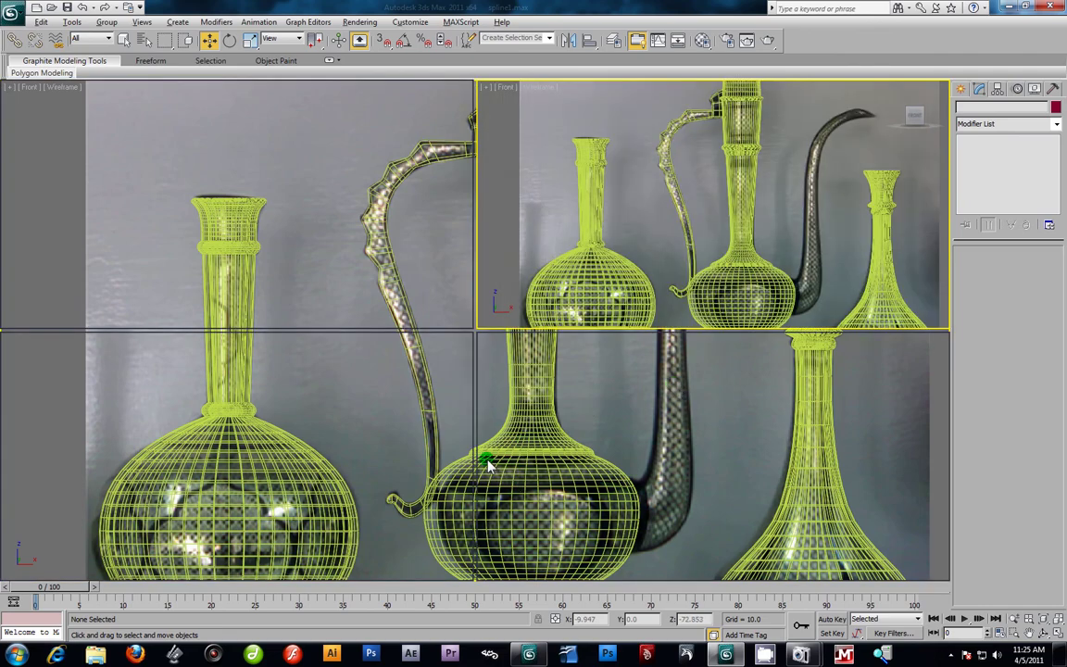
left_click(796, 477)
key("alt+w")
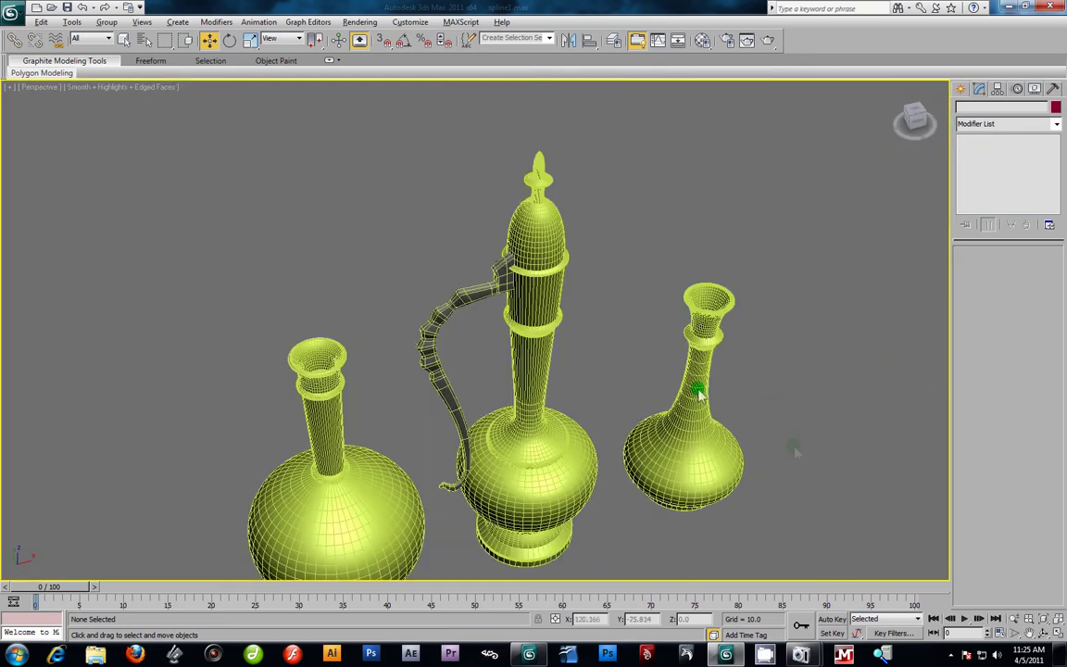
middle_click_drag(419, 408, 594, 368, "alt")
key("alt+w")
scroll(305, 229, "down", 5)
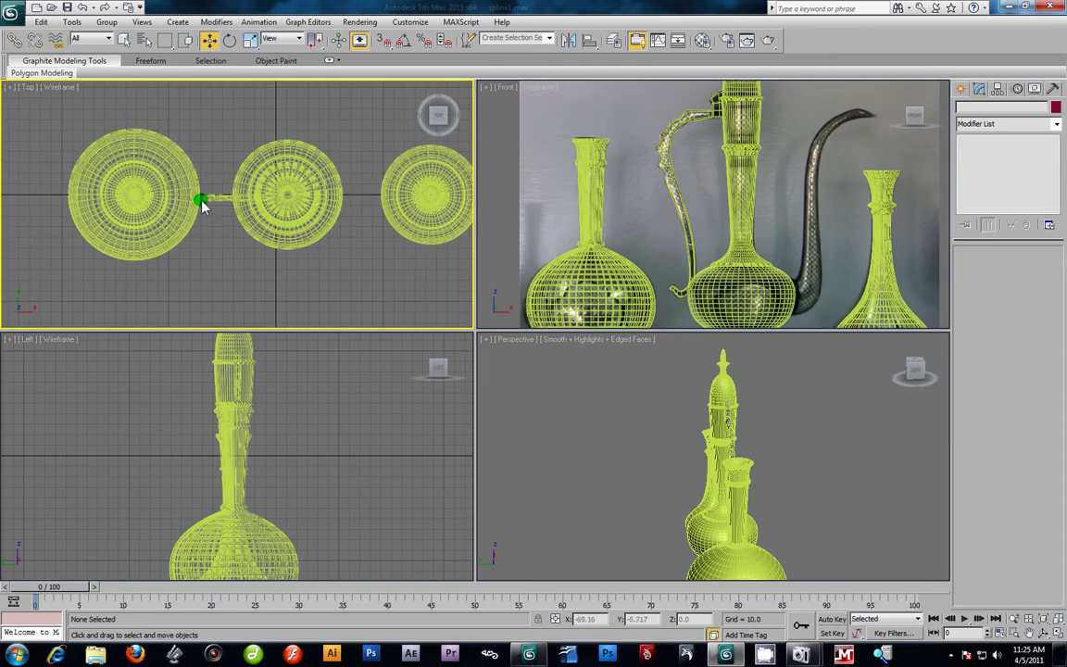
left_click(203, 206)
scroll(232, 209, "up", 3)
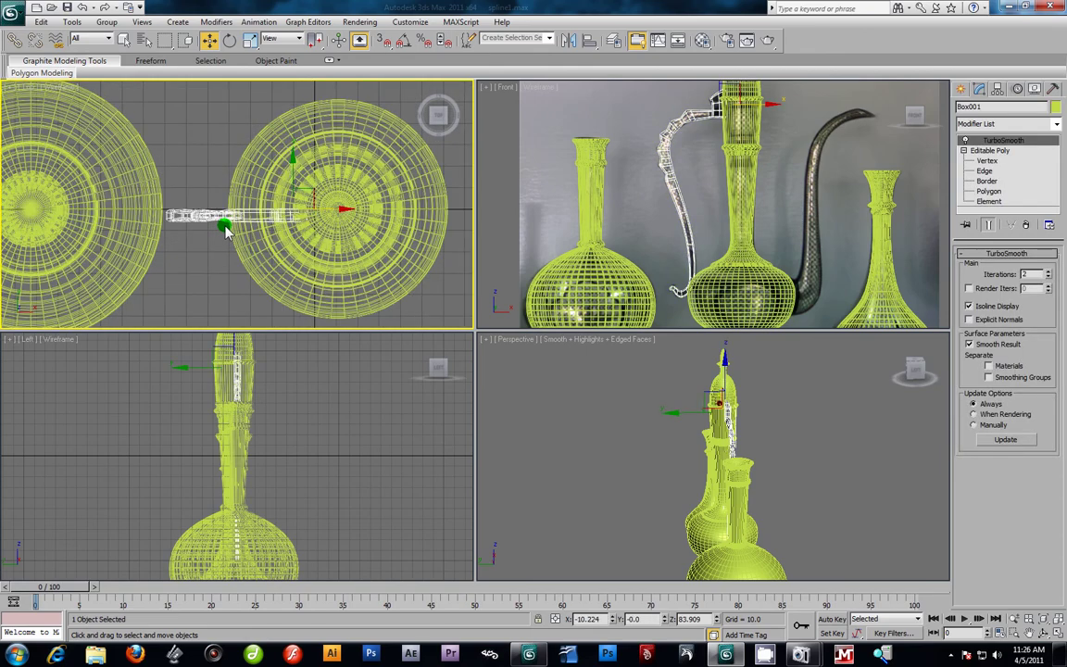
left_click_drag(296, 185, 296, 179)
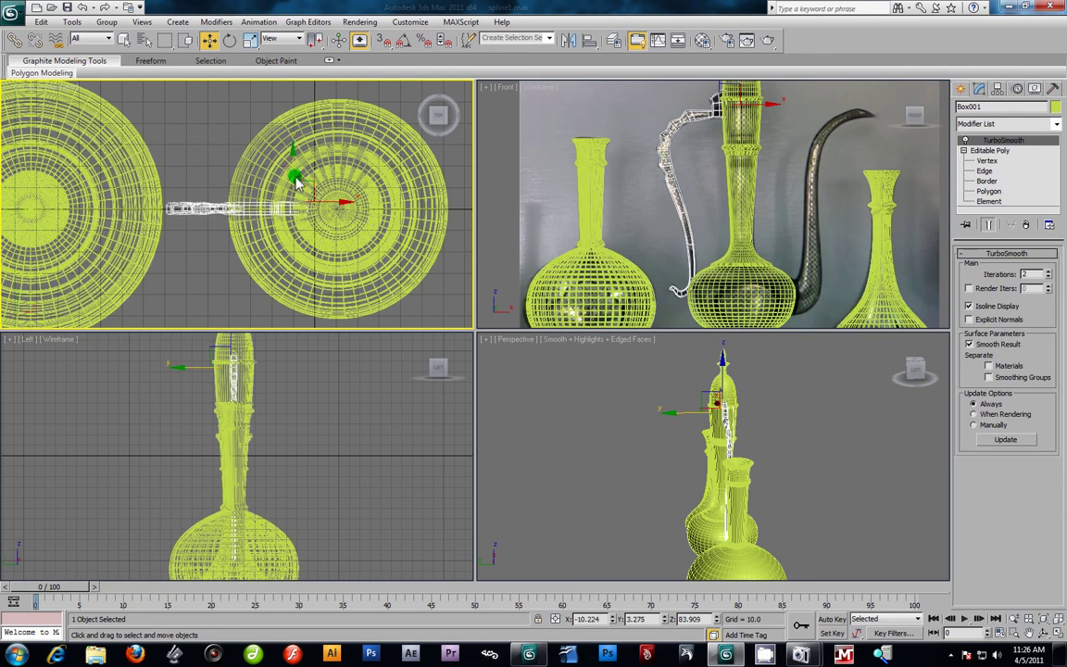
Step: Thicken the handle by scaling it along Y to about 166 percent in the Perspective view
scroll(648, 405, "down", 4)
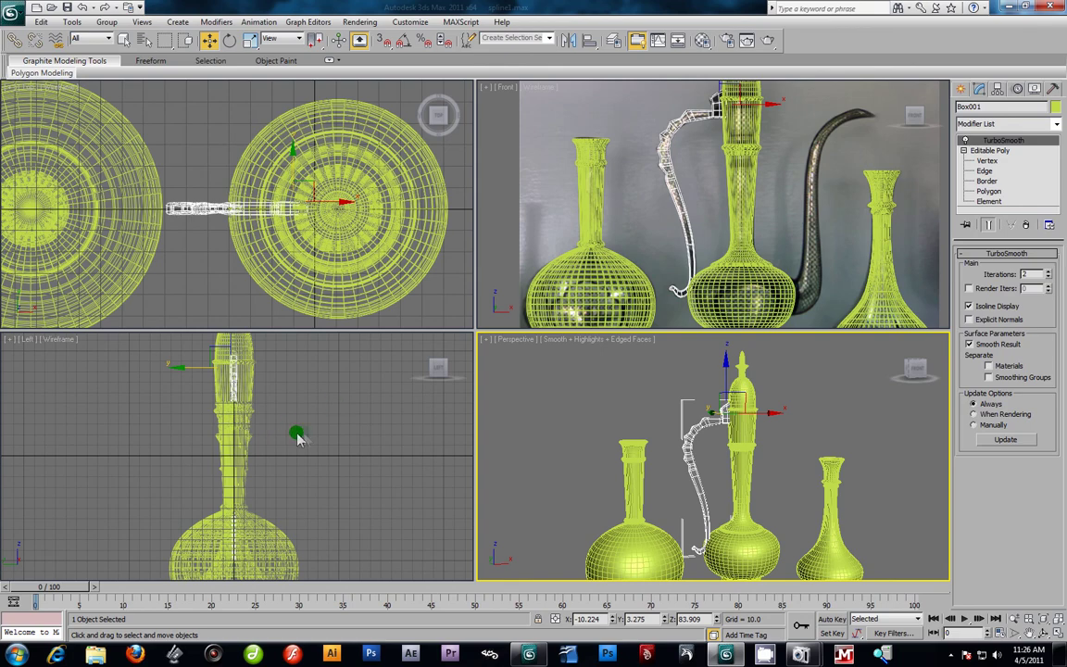
left_click(654, 409)
key("alt+w")
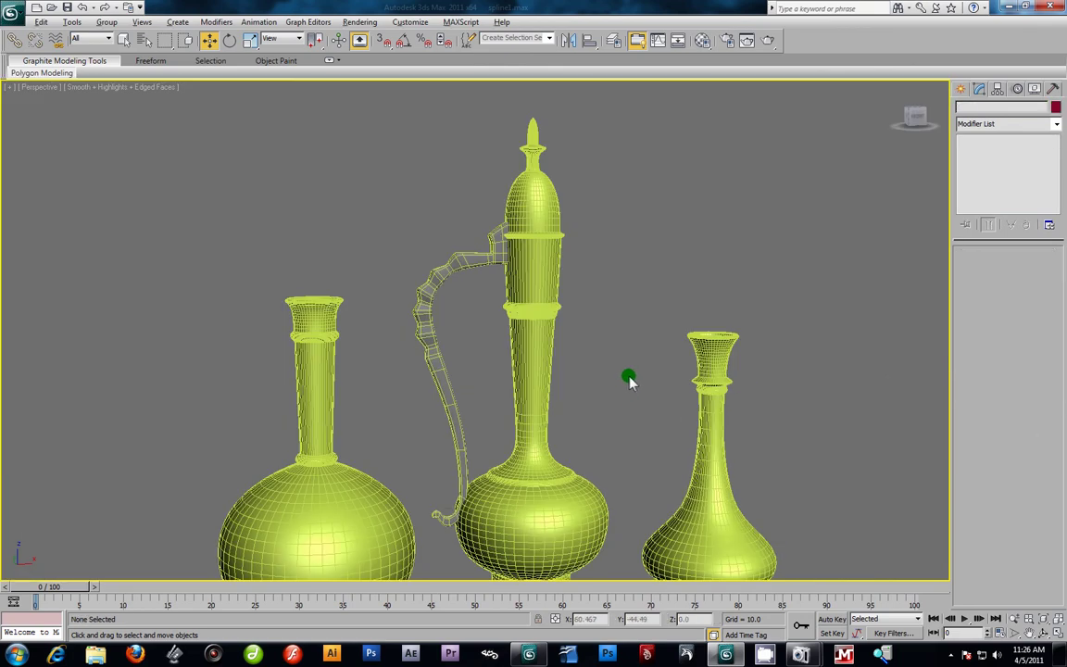
middle_click_drag(516, 367, 501, 317, "alt")
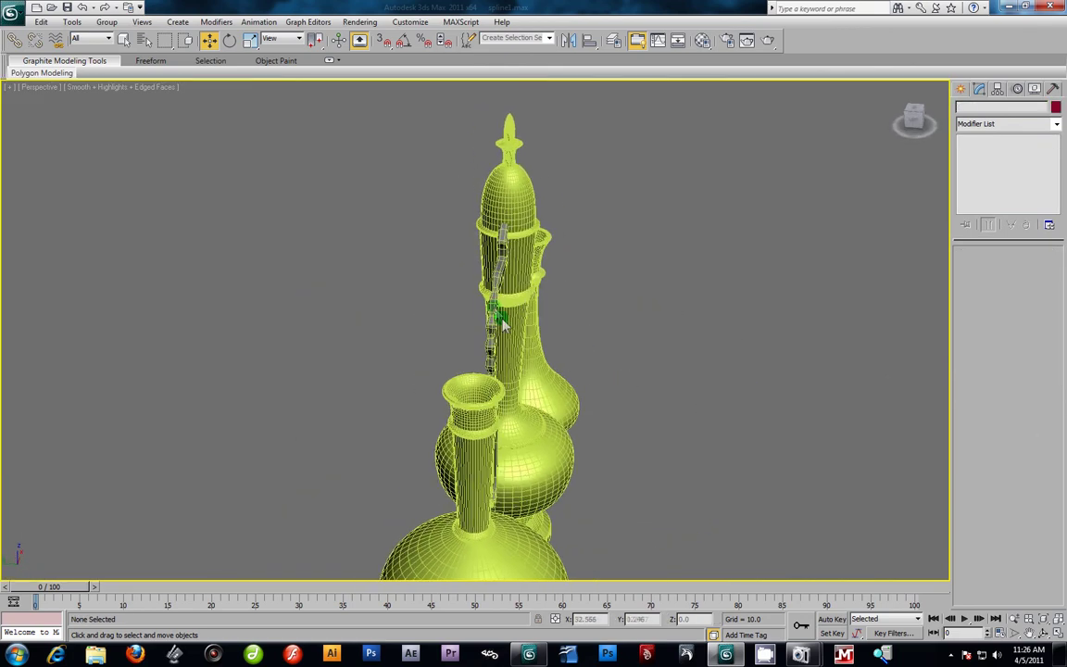
left_click(489, 308)
left_click(250, 40)
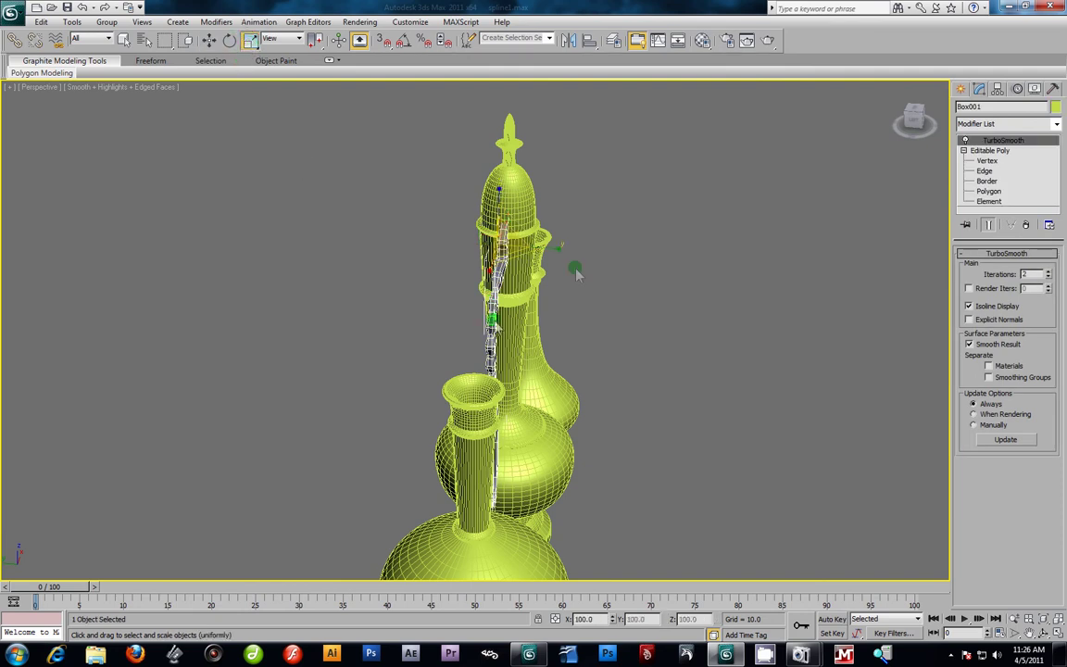
left_click_drag(555, 252, 582, 253)
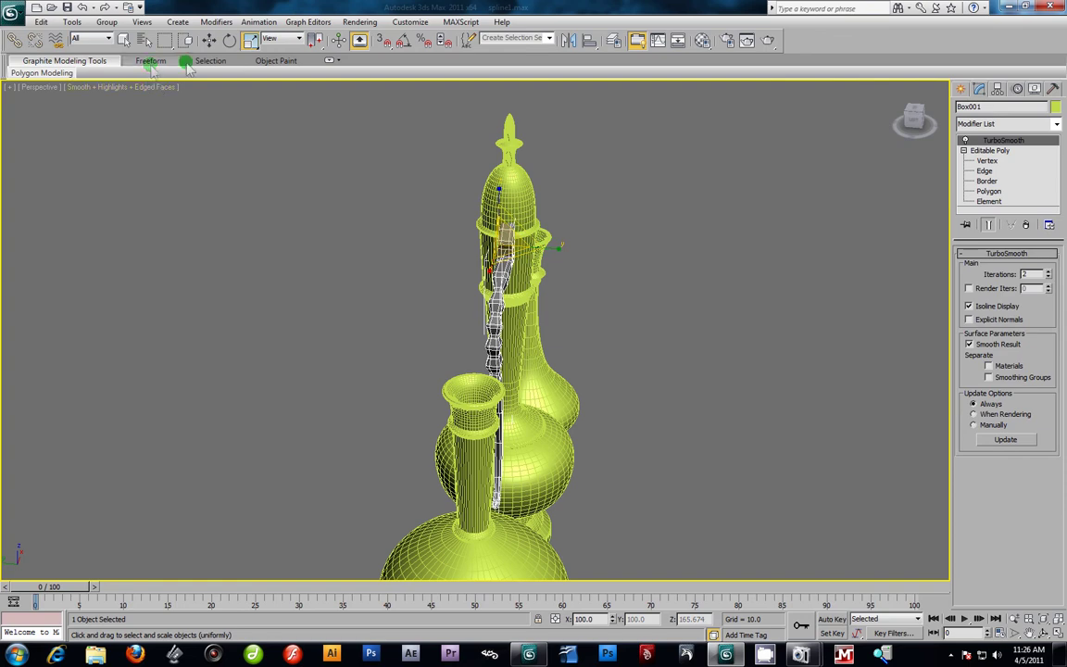
Step: Move the handle along Y to about 6.8, and shift it back about 1.784 in the Top view to centre it on the ewer body
left_click(209, 40)
scroll(497, 294, "up", 4)
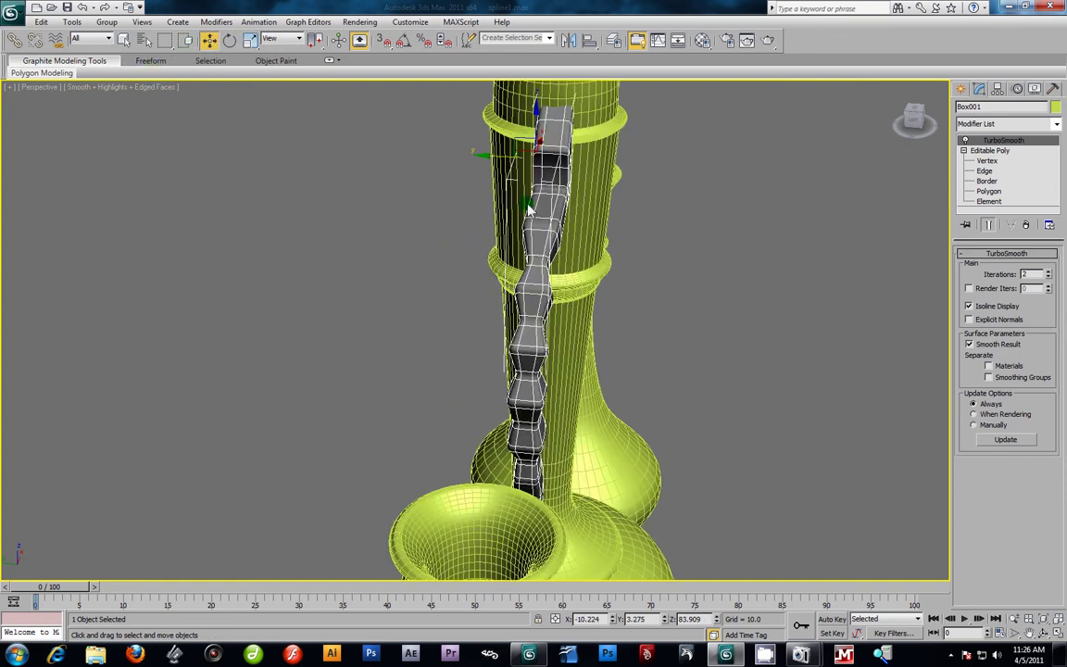
scroll(529, 204, "down", 2)
middle_click_drag(529, 204, 530, 257)
left_click_drag(482, 259, 467, 239)
key("alt+w")
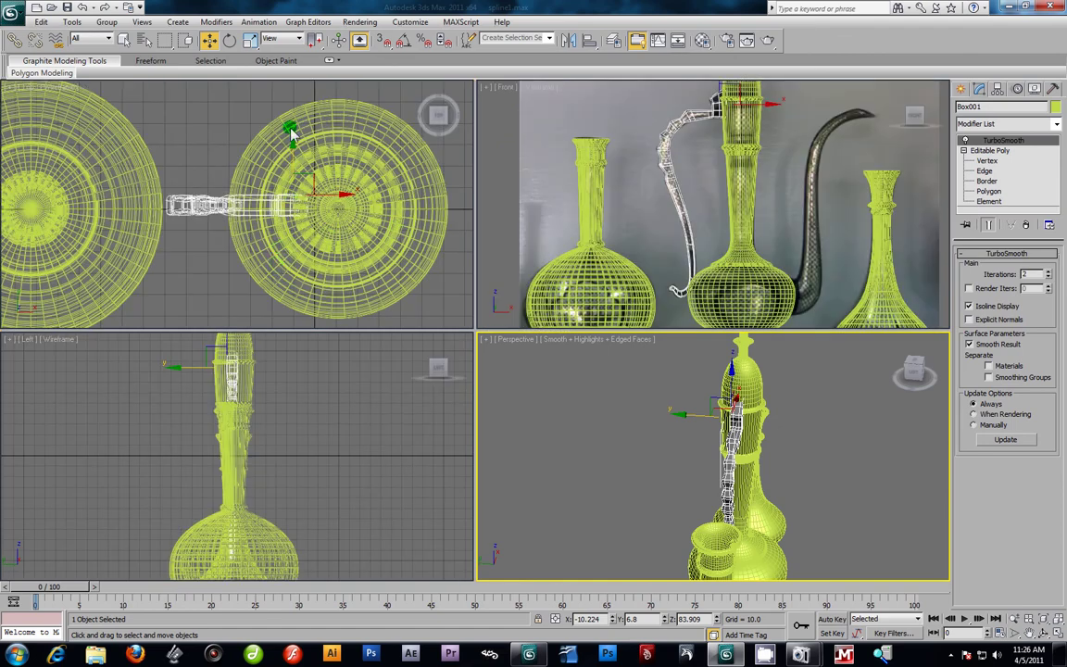
left_click_drag(292, 143, 291, 156)
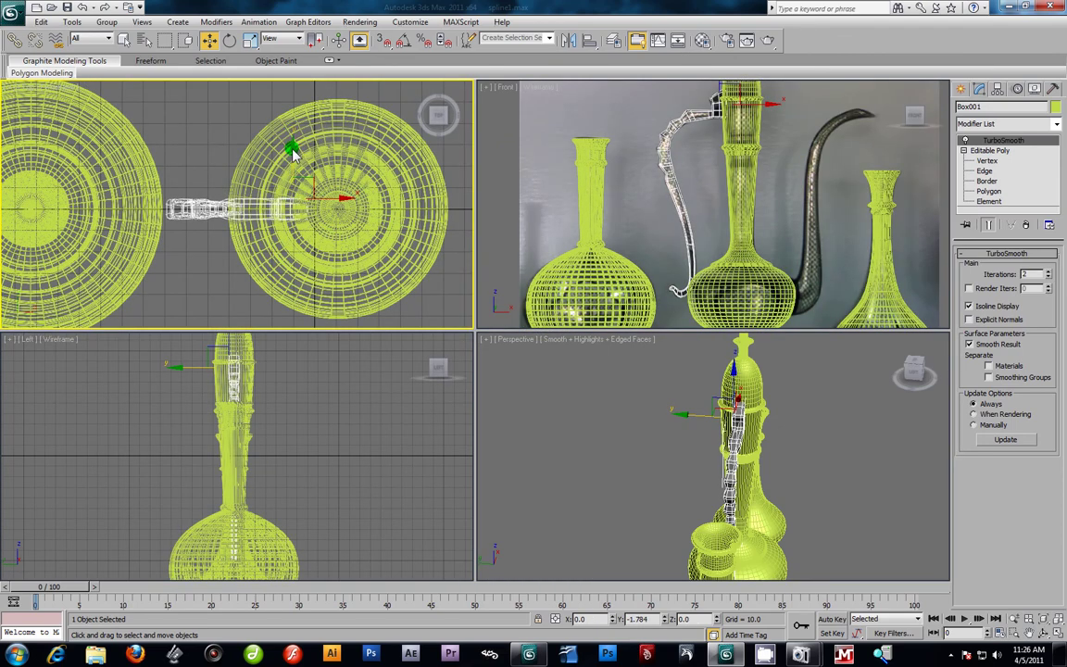
left_click(400, 452)
Step: Assign the 01 - Default material to the three vessels and the handle as one selection, and close the Material Editor
left_click(856, 435)
key("alt+w")
middle_click_drag(769, 428, 306, 257, "alt")
scroll(666, 402, "down", 5)
left_click_drag(373, 292, 692, 554)
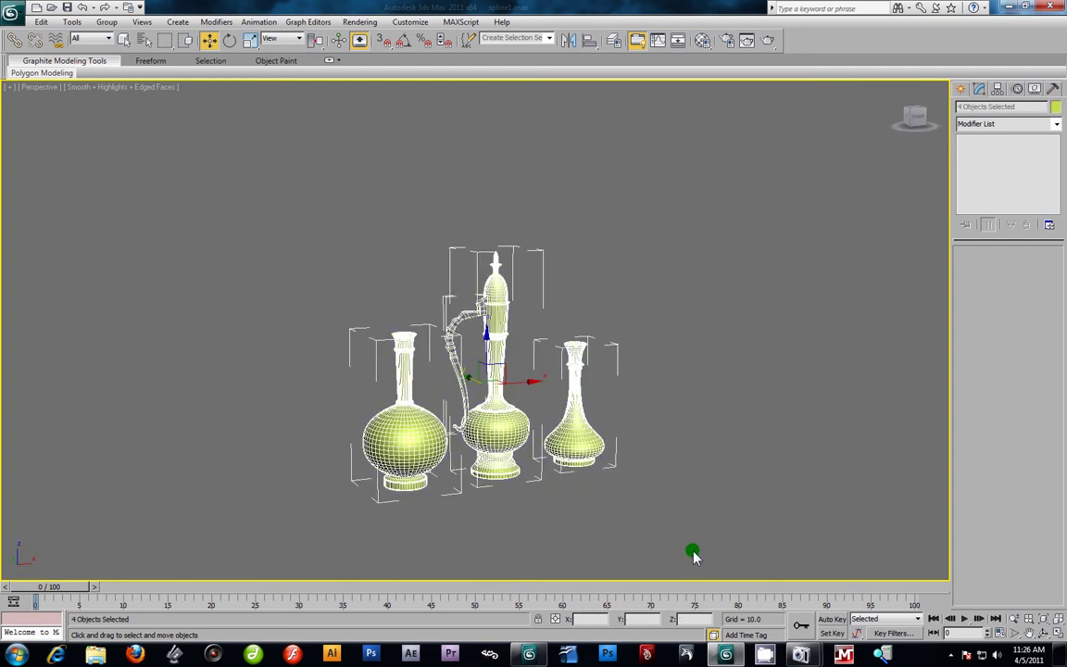
key("m")
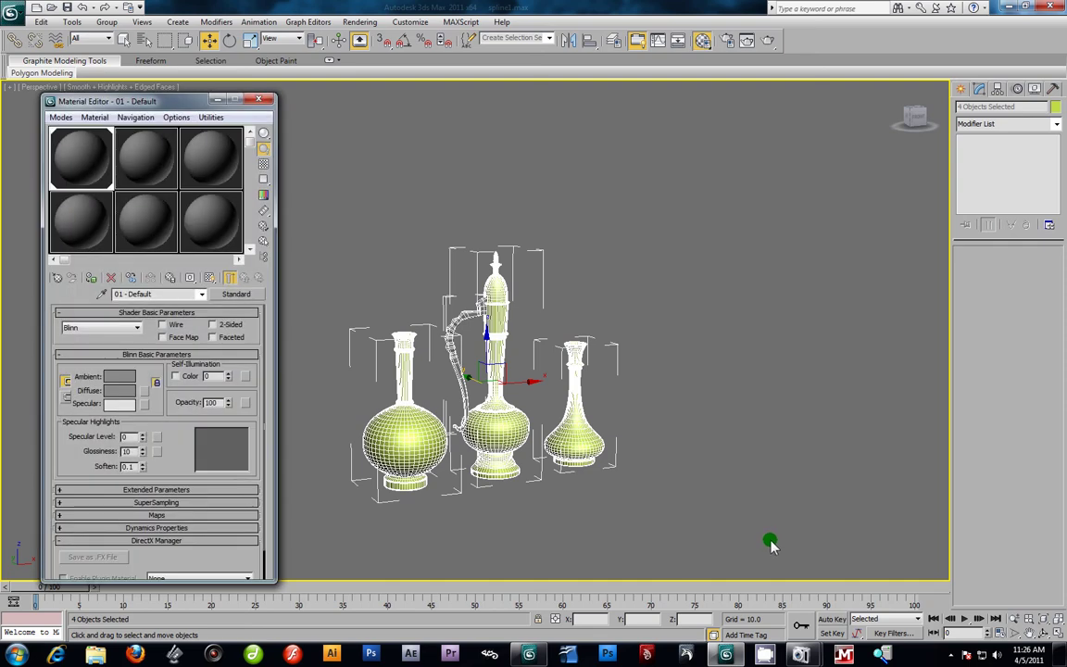
left_click_drag(402, 421, 427, 409)
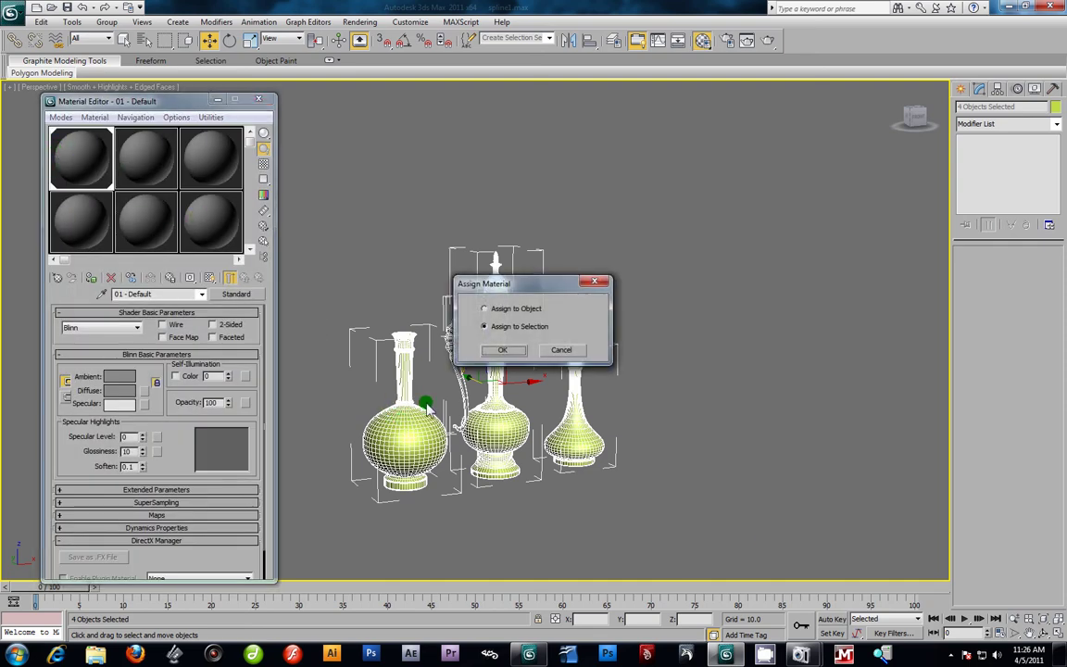
left_click(500, 352)
left_click(643, 362)
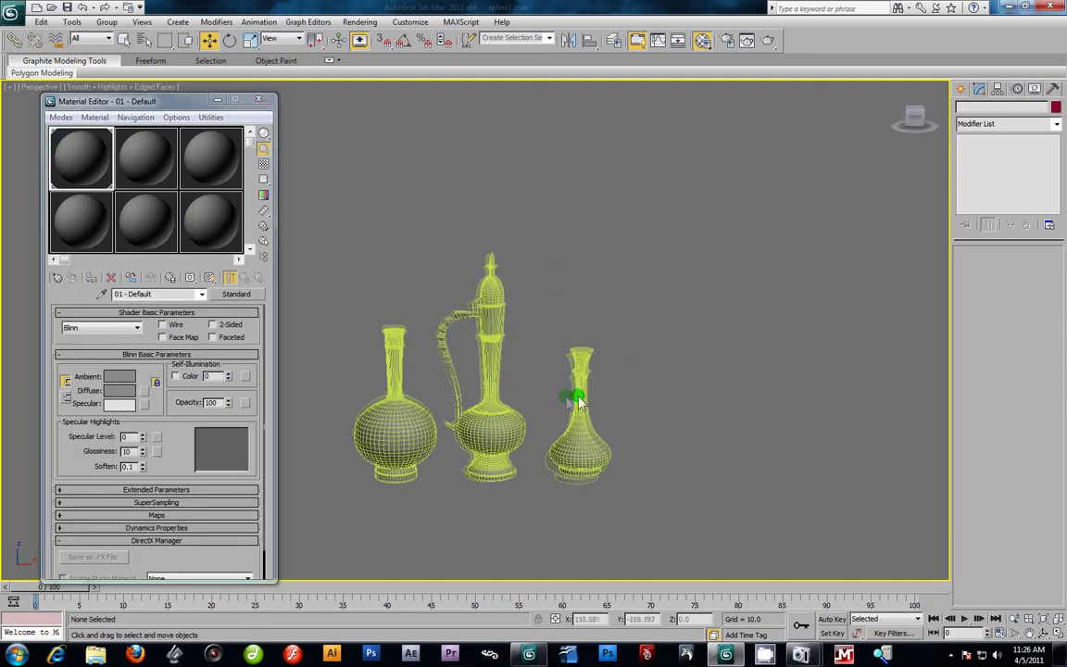
middle_click_drag(598, 370, 480, 330, "alt")
left_click(258, 99)
Step: Examine the curved spout in the Front view's reference photo and where it meets the ewer body
key("alt+w")
left_click(686, 173)
scroll(686, 172, "down", 3)
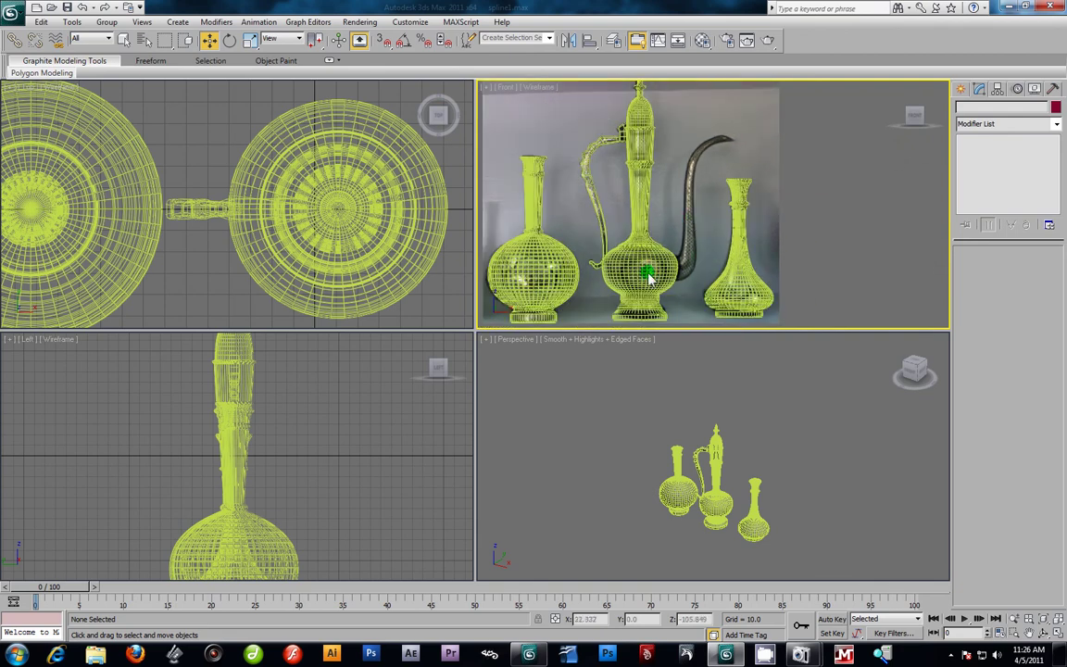
scroll(676, 241, "up", 4)
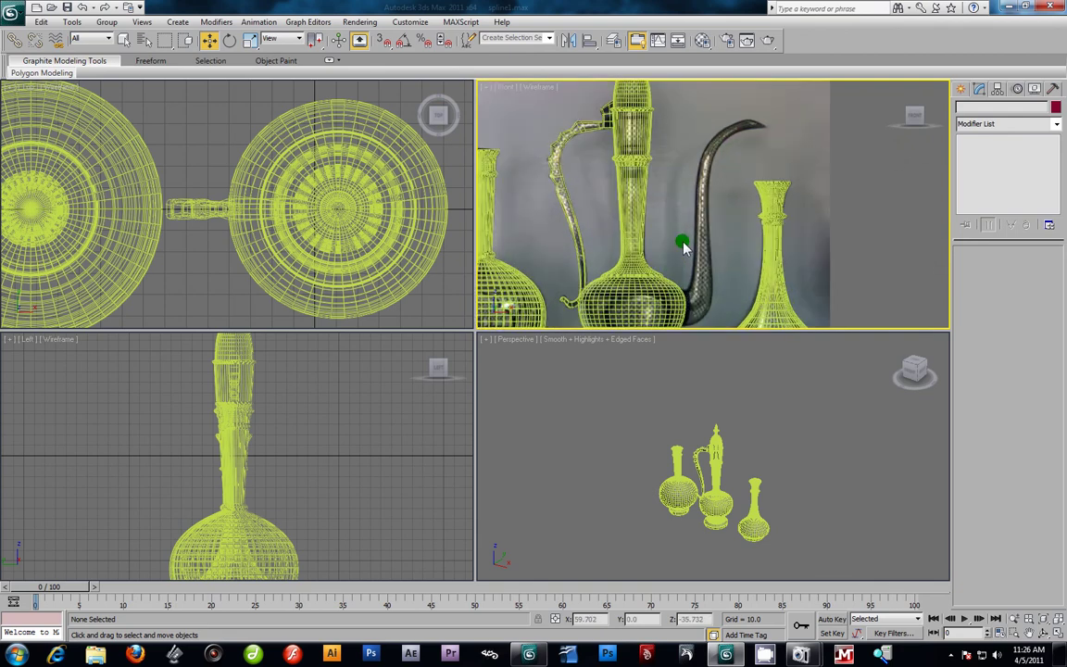
middle_click_drag(678, 289, 687, 209)
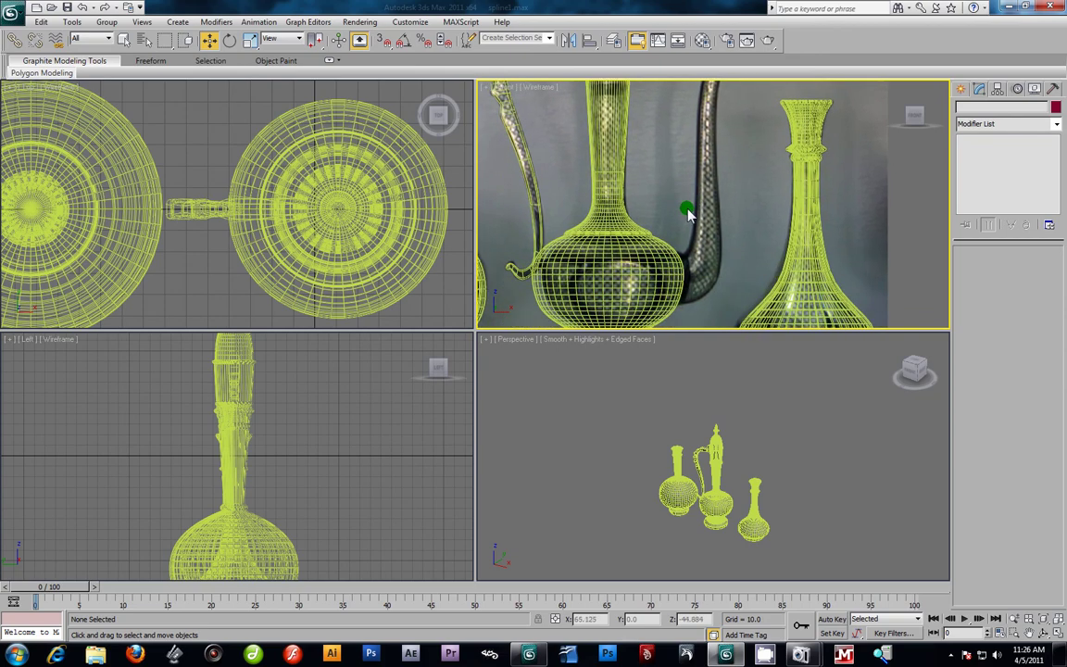
scroll(673, 313, "down", 2)
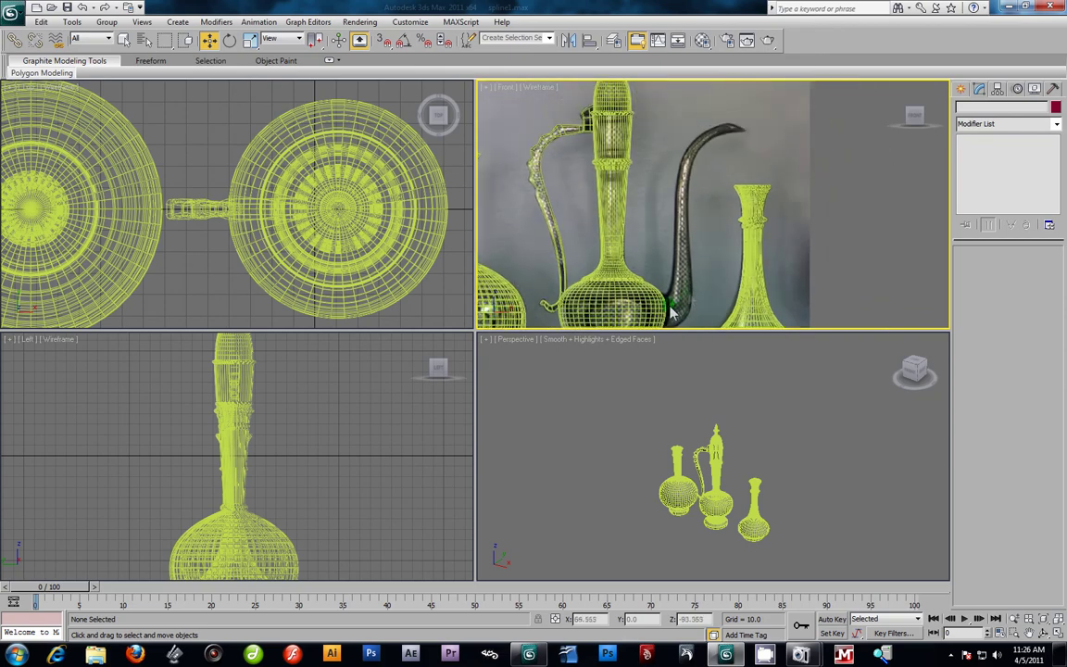
middle_click_drag(684, 302, 686, 275)
key("alt+w")
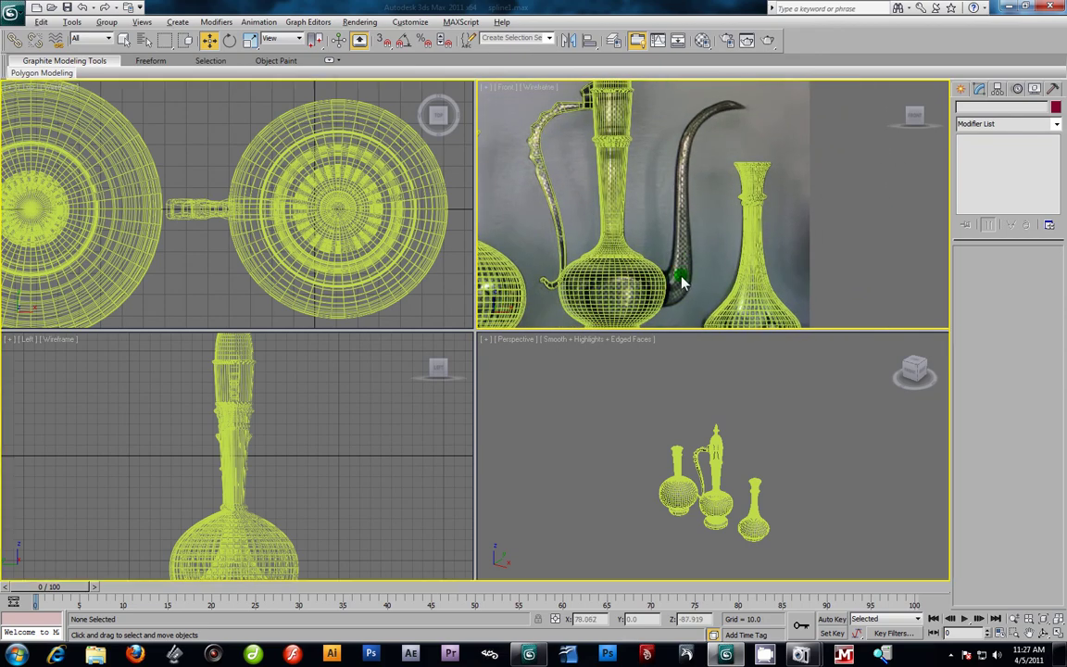
scroll(674, 320, "down", 2)
key("alt+w")
left_click(773, 505)
scroll(567, 190, "down", 2)
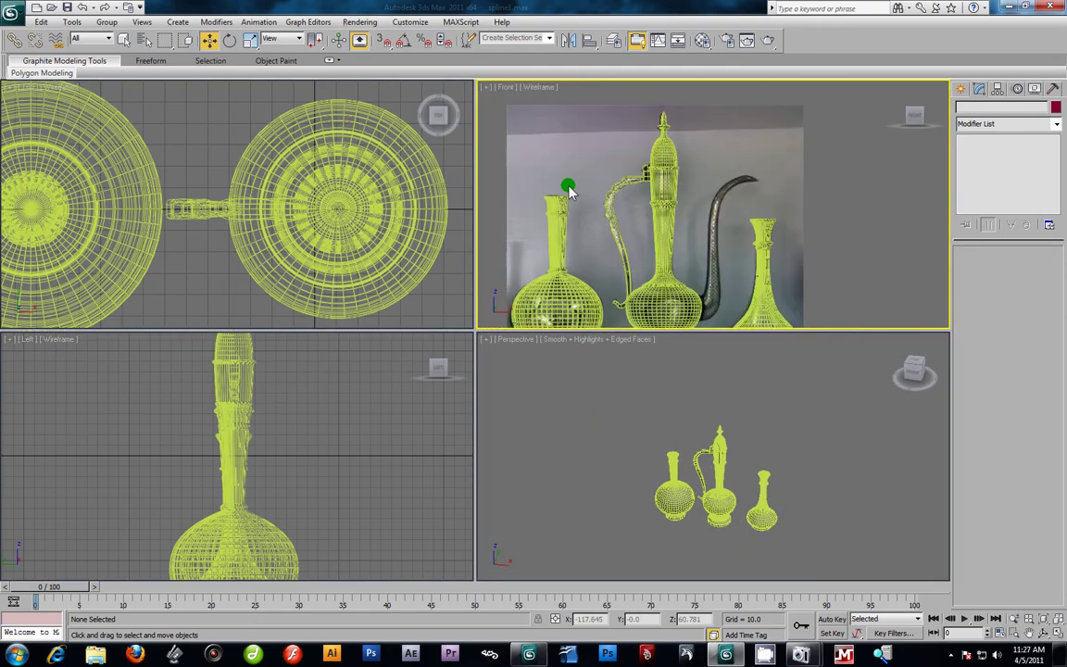
Step: Hide everything except the ewer body and its handle, and frame the body where the spout attaches
left_click_drag(613, 118, 624, 254)
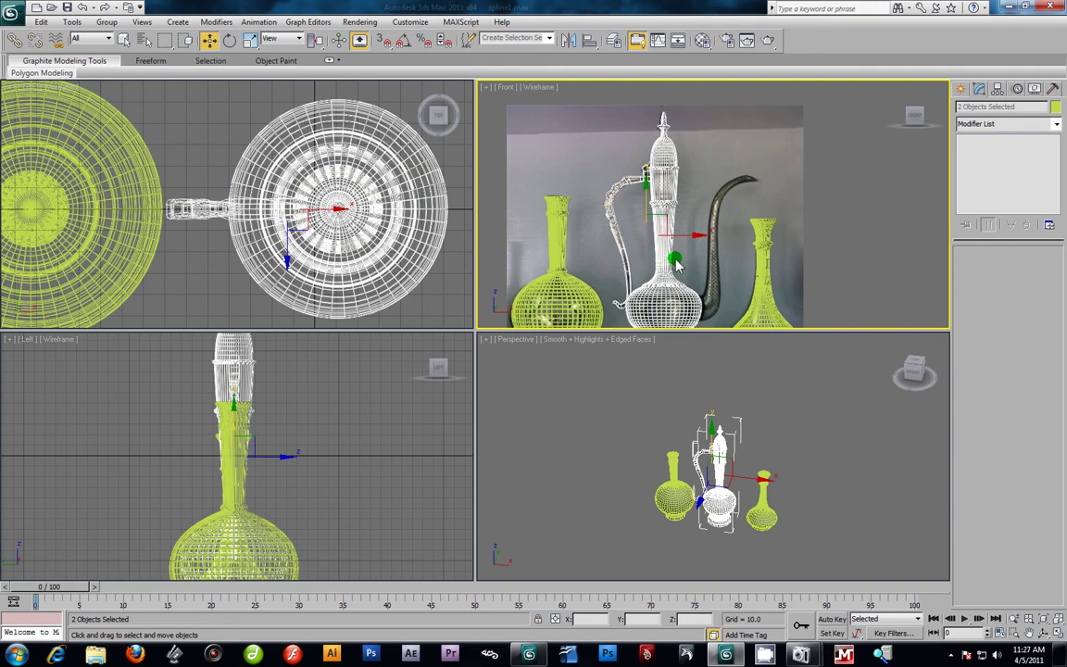
right_click(667, 260)
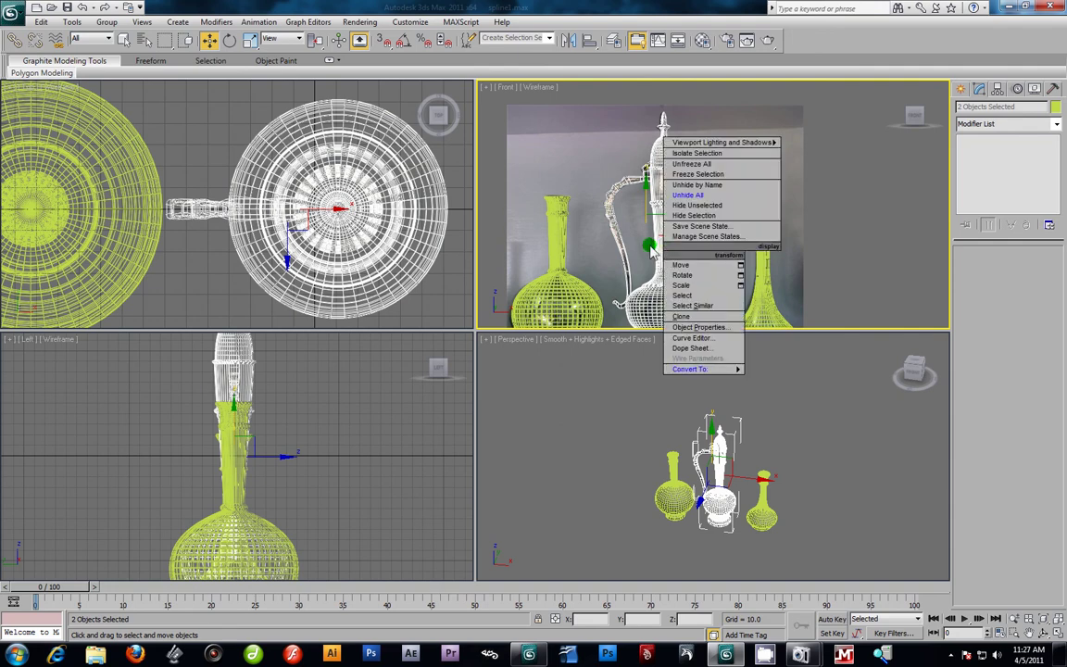
left_click(687, 204)
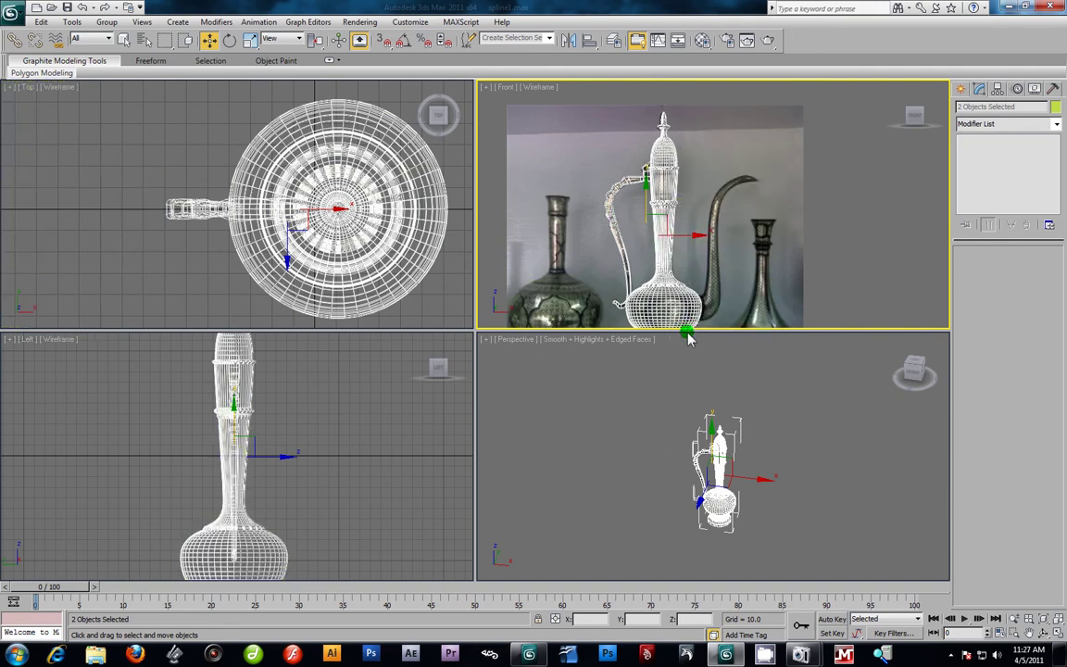
key("z")
middle_click_drag(804, 506, 746, 470, "alt")
scroll(746, 470, "up", 8)
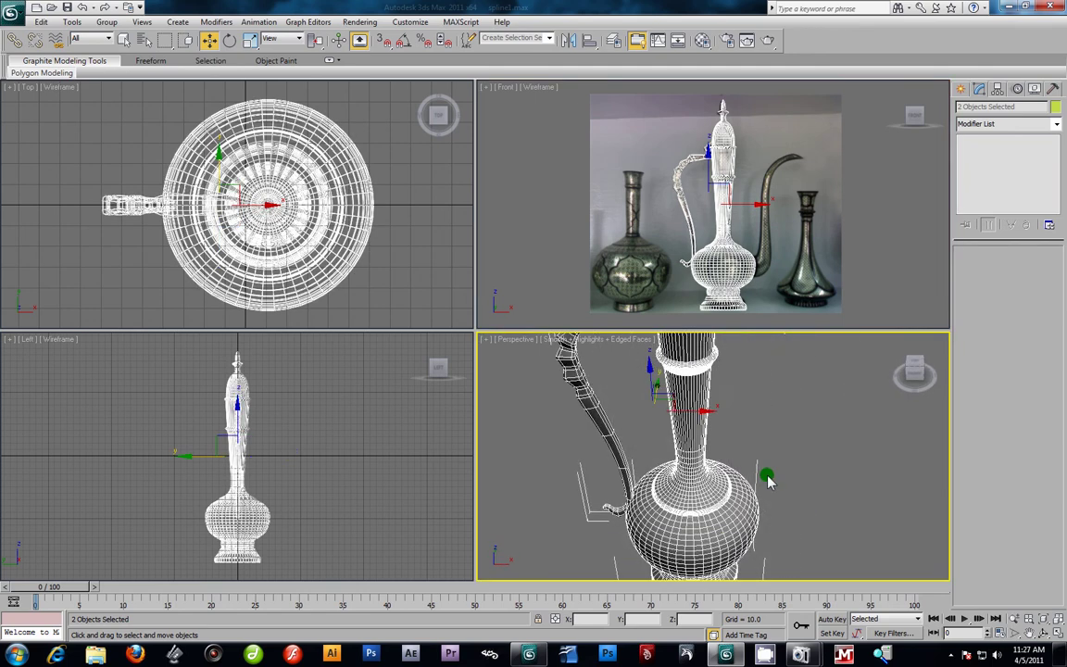
middle_click_drag(739, 267, 701, 230)
scroll(702, 231, "up", 4)
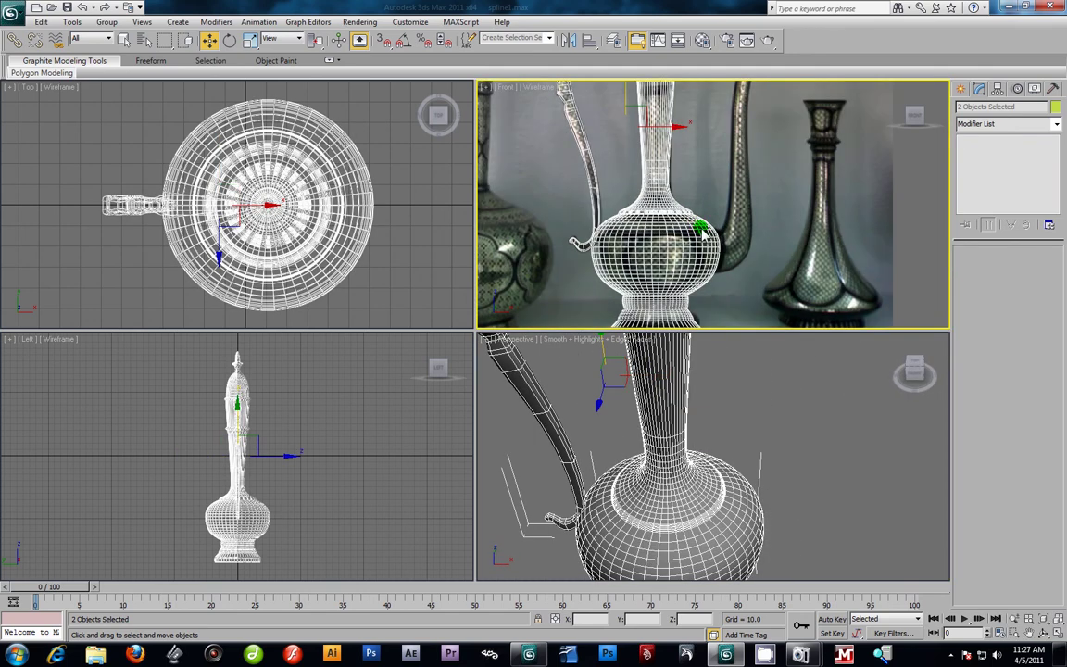